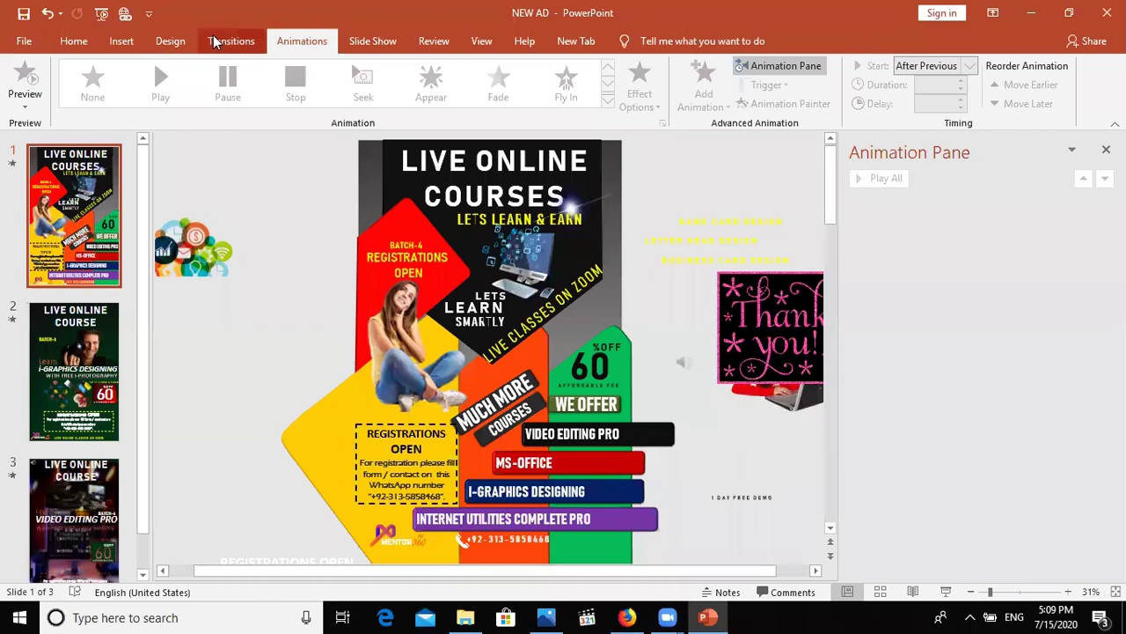
# - Apply the Doors transition to slide 1, replacing an initial Box trial
pyautogui.click(216, 42)
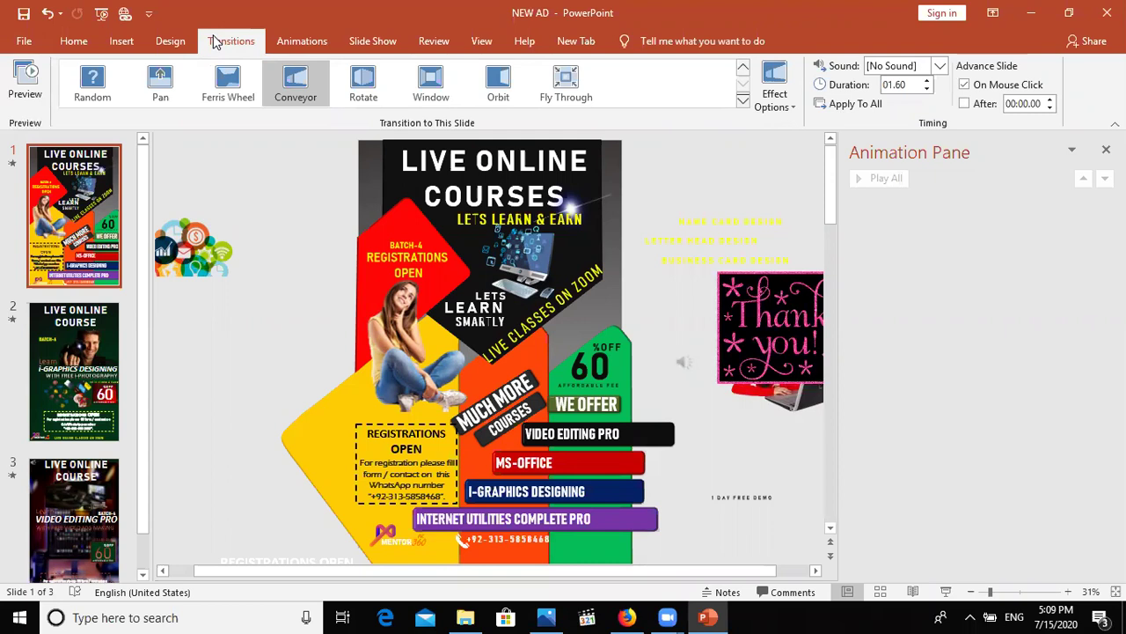
pyautogui.click(743, 82)
pyautogui.click(567, 88)
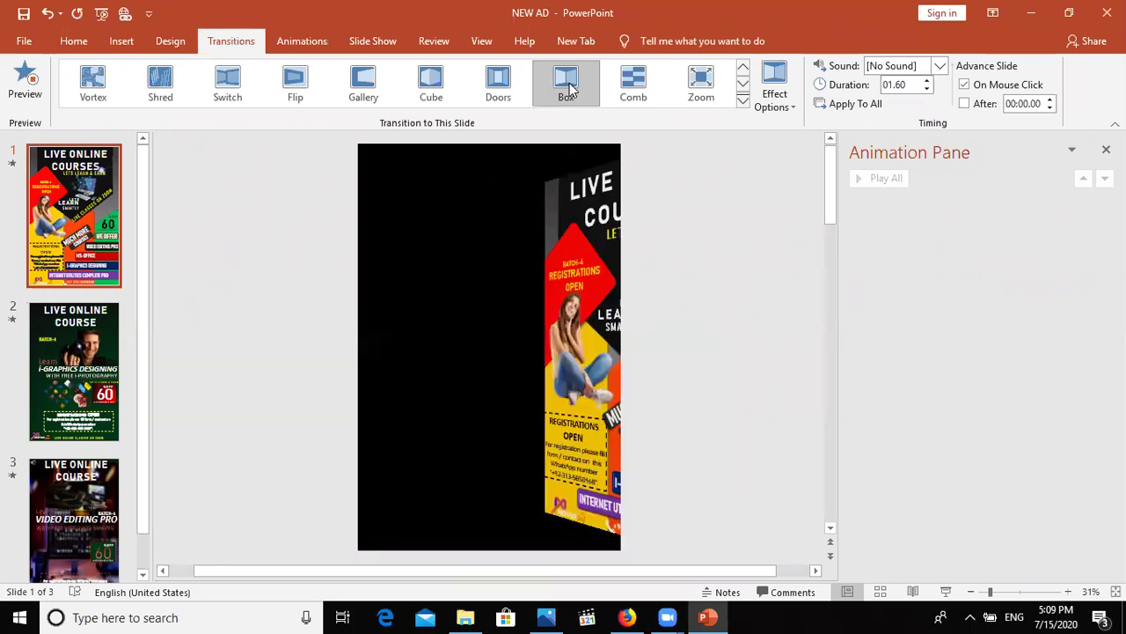
pyautogui.click(517, 81)
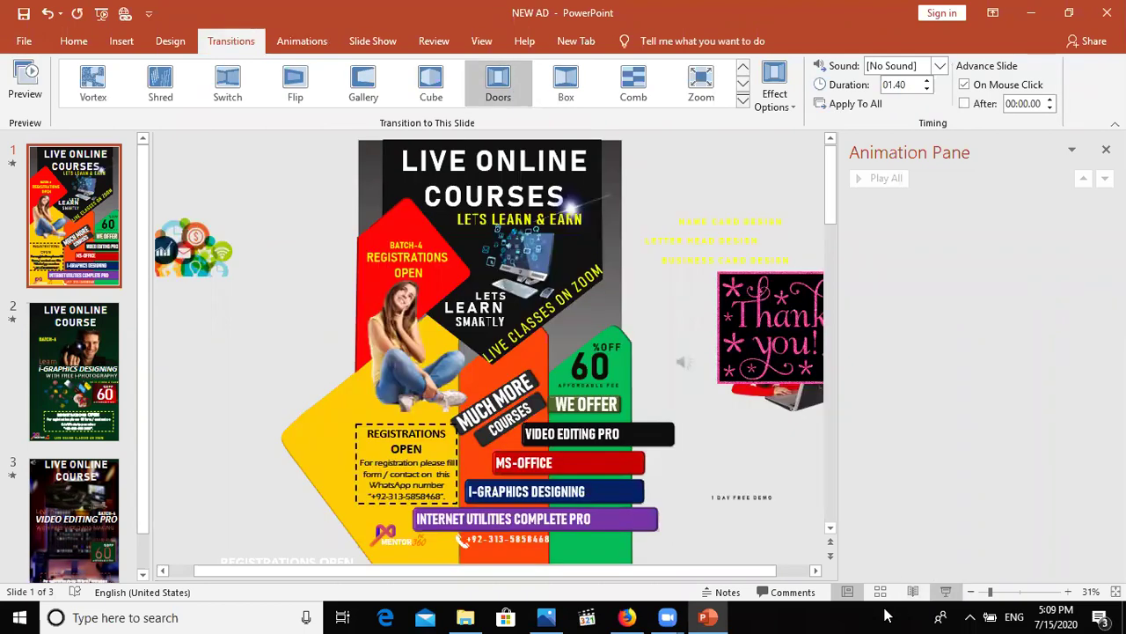
# - Preview the slide show from slide 1, then return to editing on the Animations tab
pyautogui.press('F5')
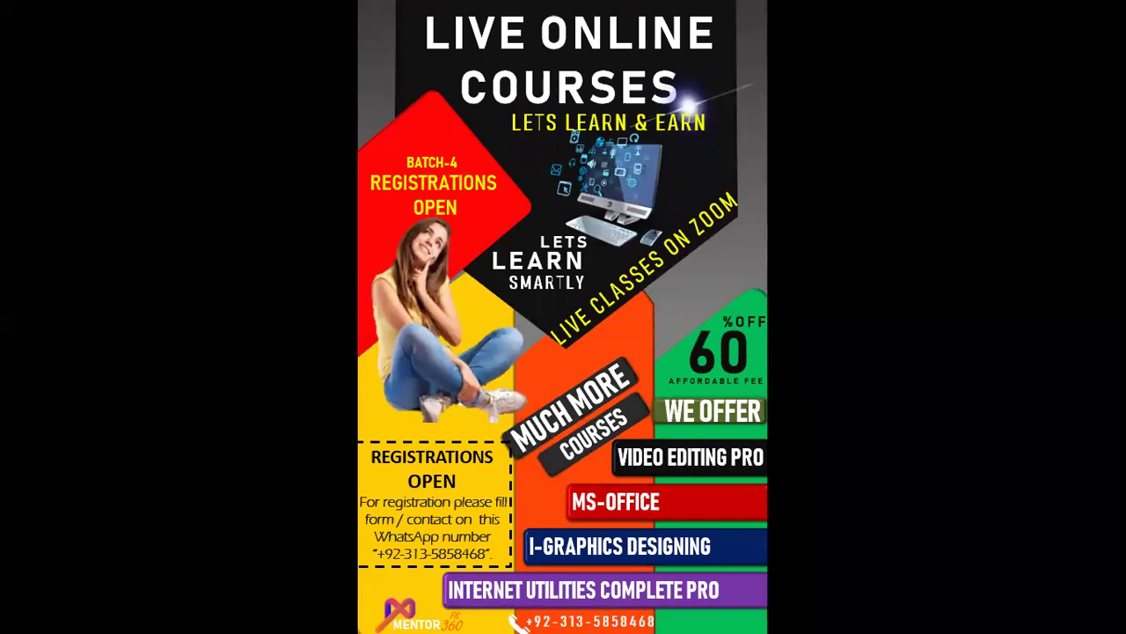
pyautogui.press('Escape')
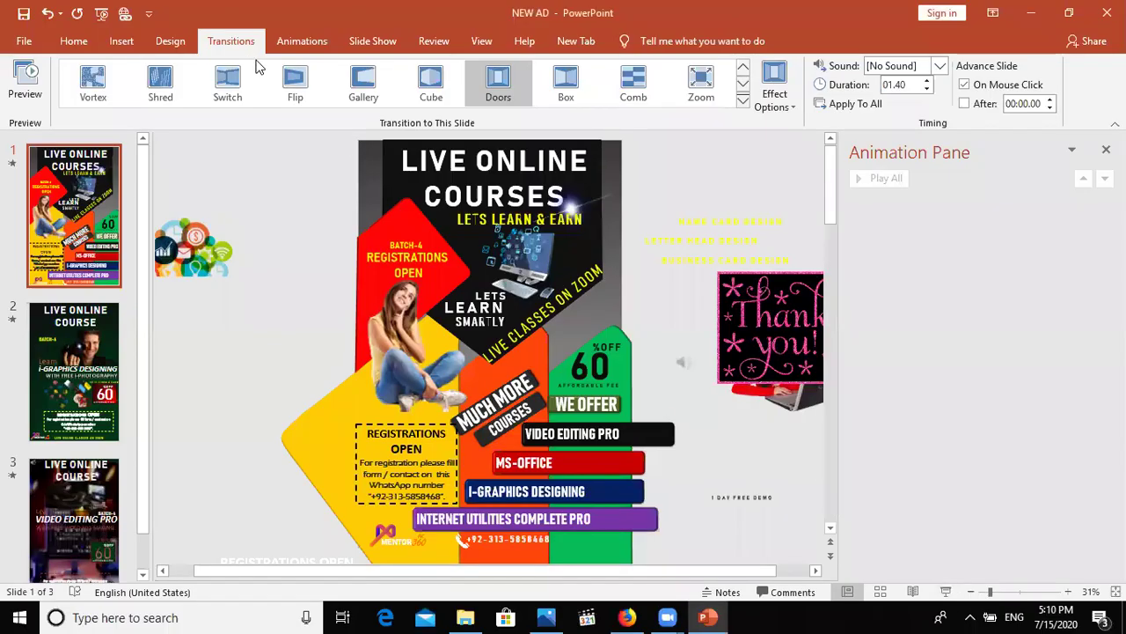
pyautogui.click(283, 51)
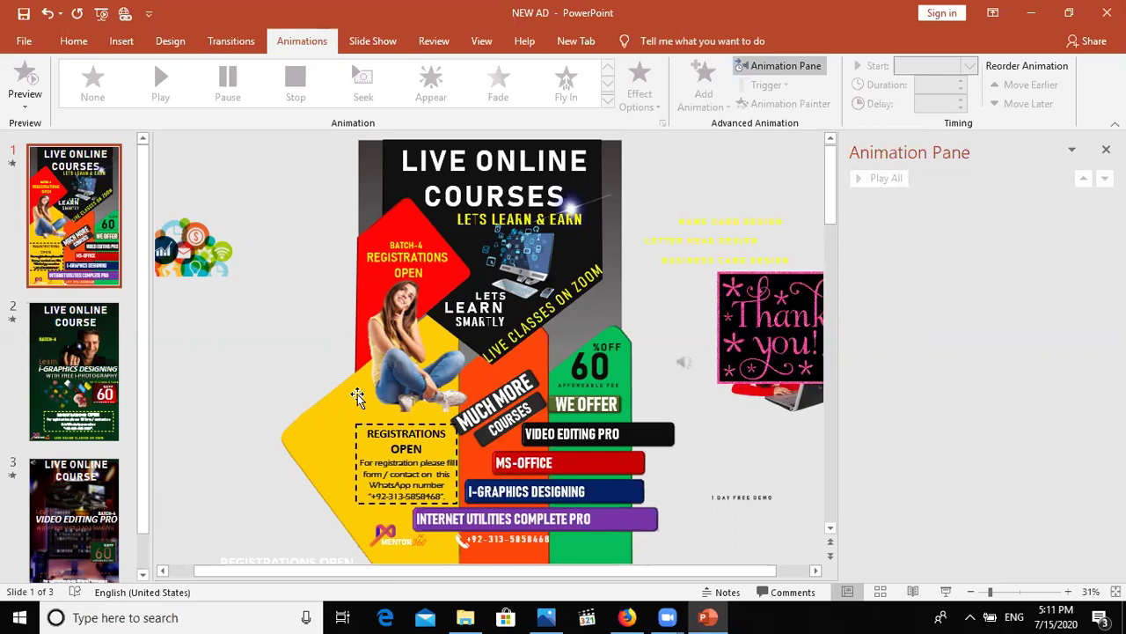
# - Select the girl picture plus the yellow, orange and green shapes and add a Fly In entrance
pyautogui.click(356, 396)
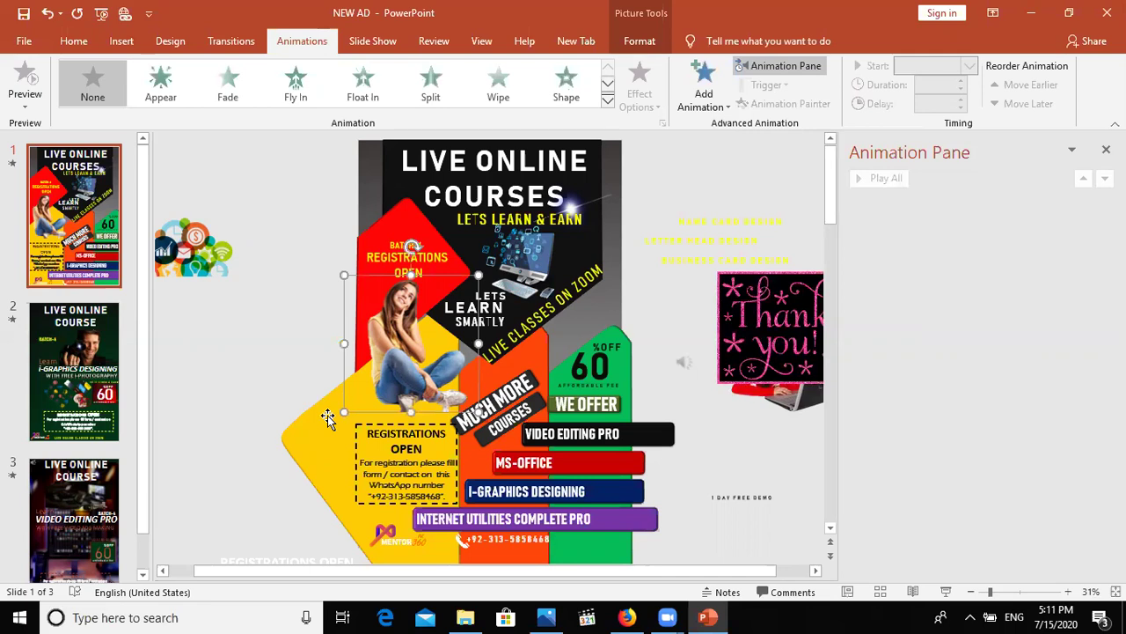
pyautogui.keyDown('shift'); pyautogui.click(325, 427); pyautogui.keyUp('shift')
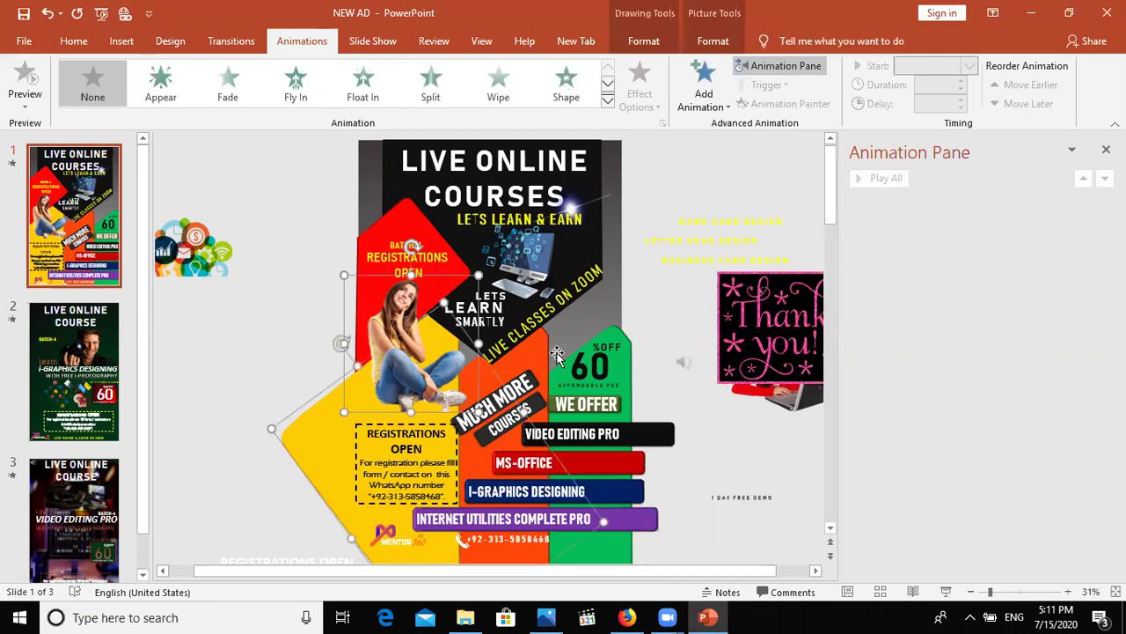
pyautogui.keyDown('shift'); pyautogui.click(528, 360); pyautogui.keyUp('shift')
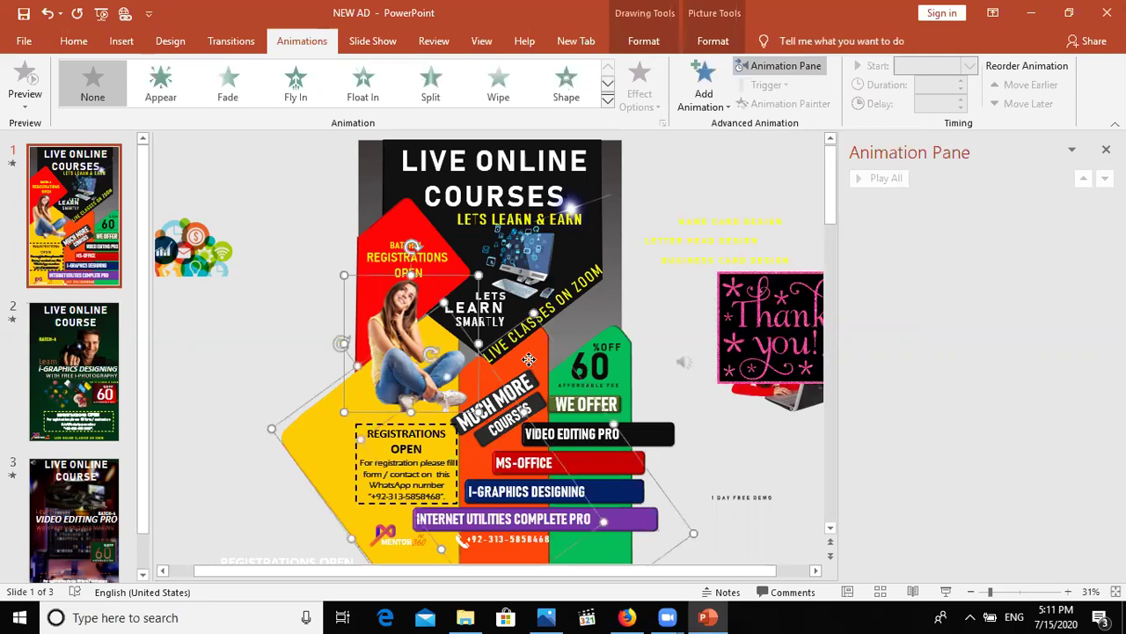
pyautogui.keyDown('shift'); pyautogui.click(625, 343); pyautogui.keyUp('shift')
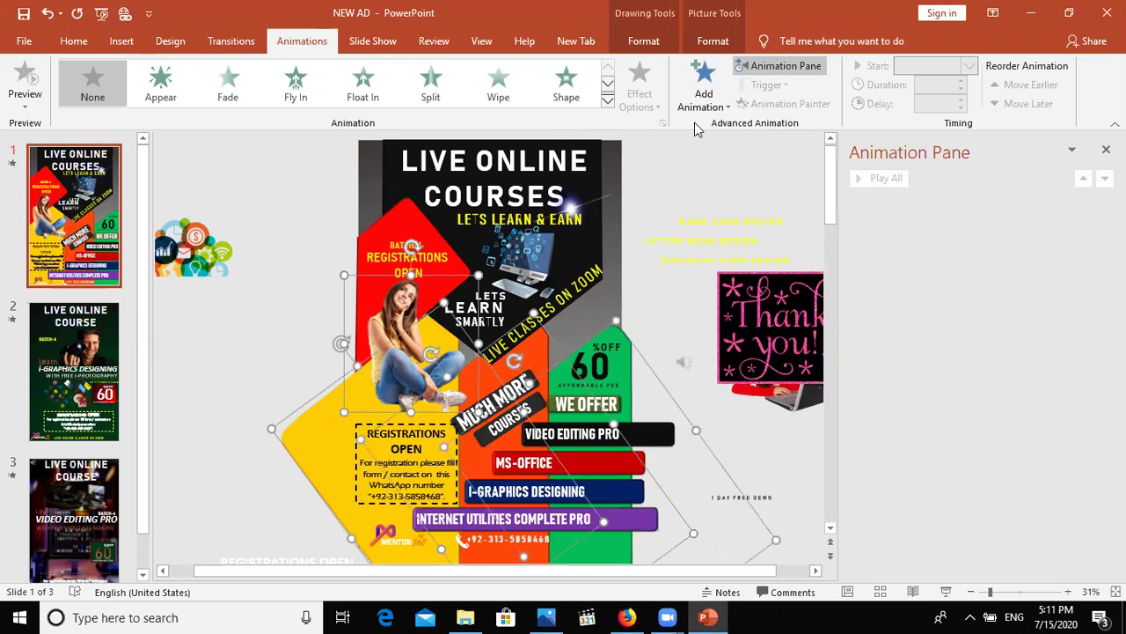
pyautogui.click(704, 97)
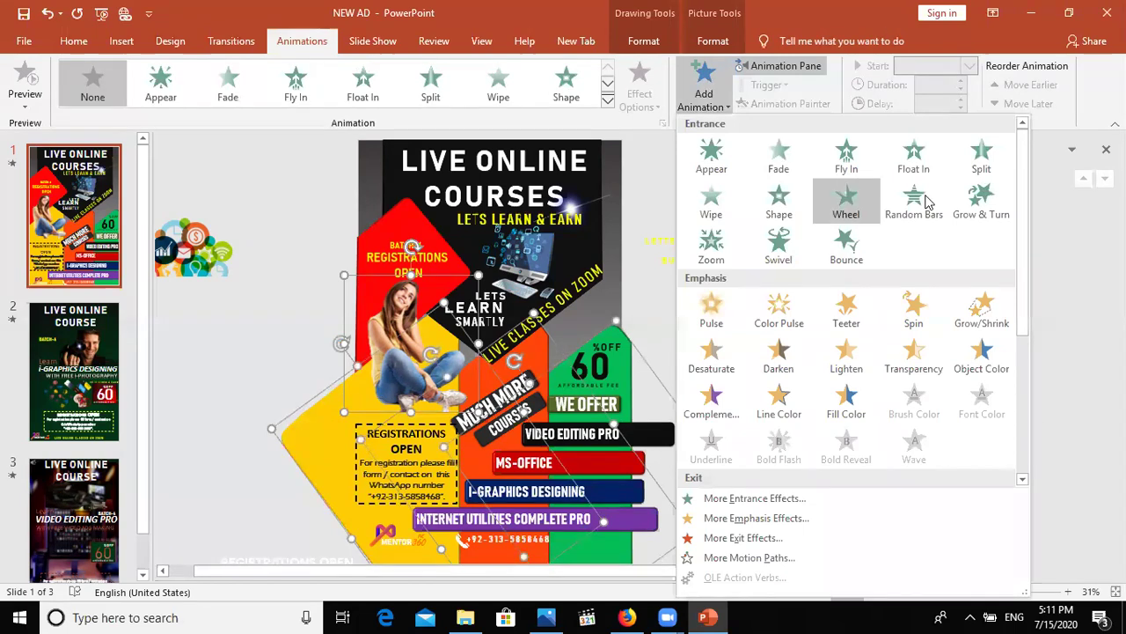
pyautogui.click(847, 157)
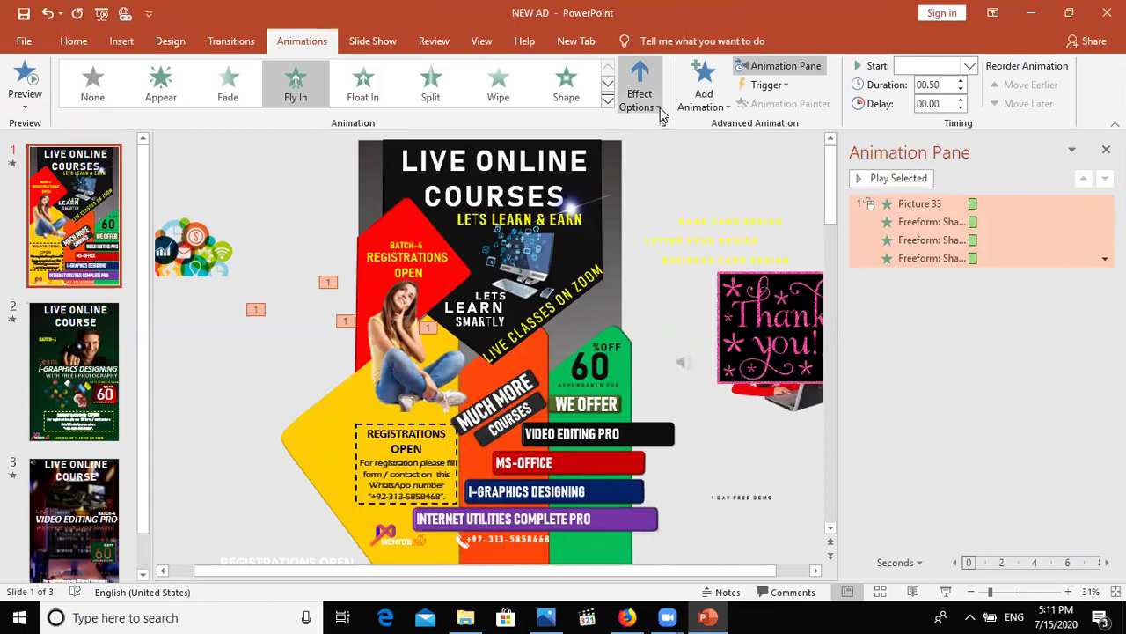
# - Change Picture 33 to Float In and make Freeform 1 fly in From Right
pyautogui.click(919, 202)
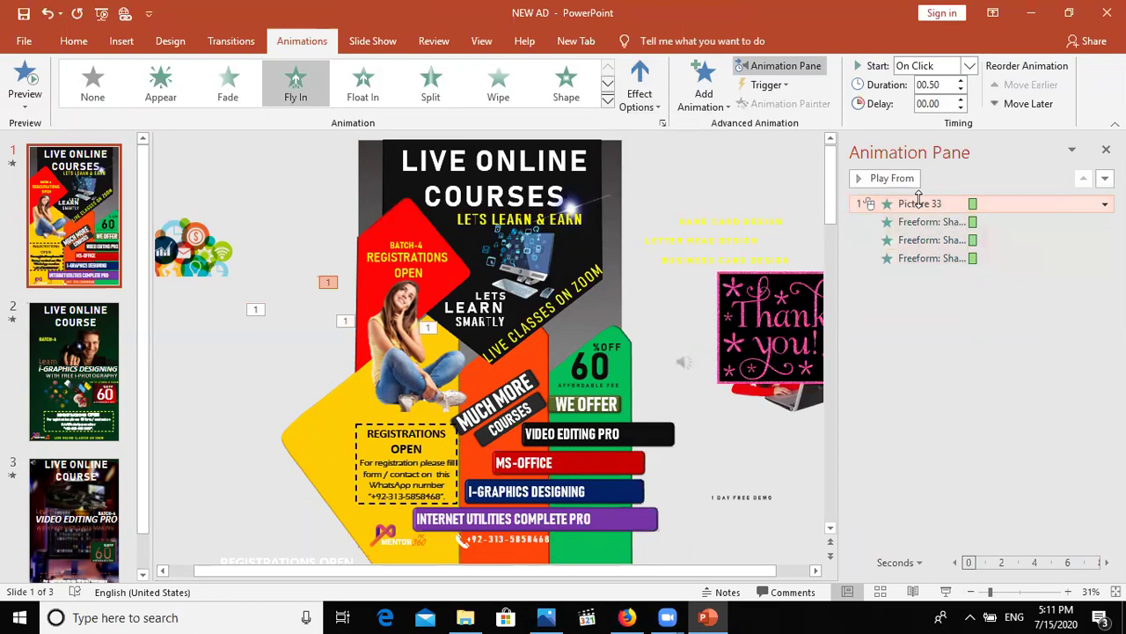
pyautogui.click(364, 86)
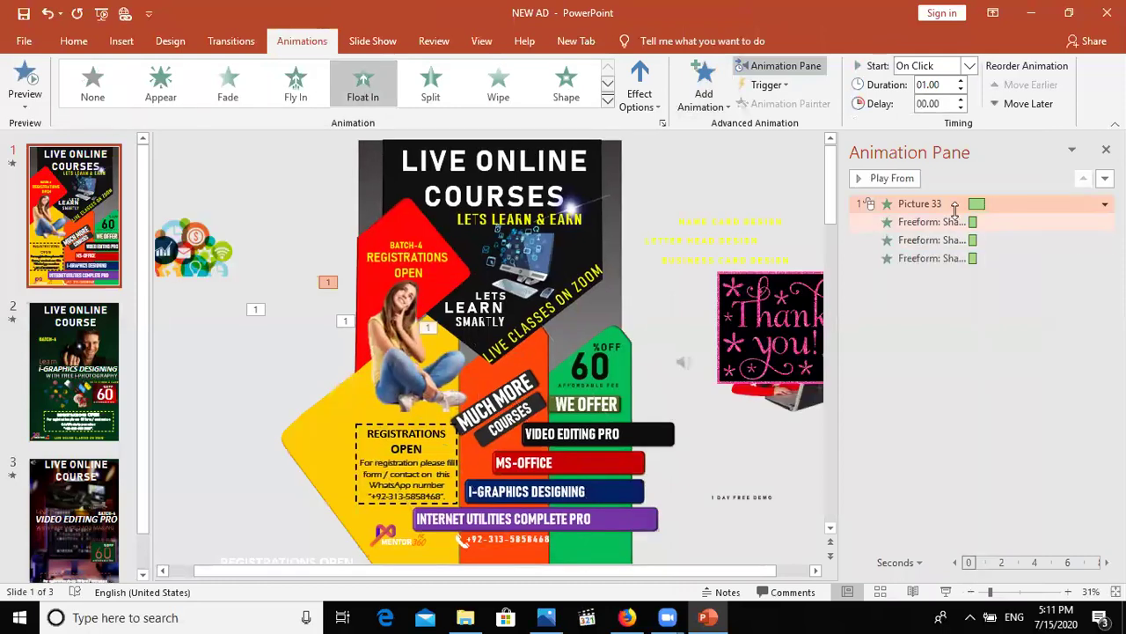
pyautogui.click(951, 221)
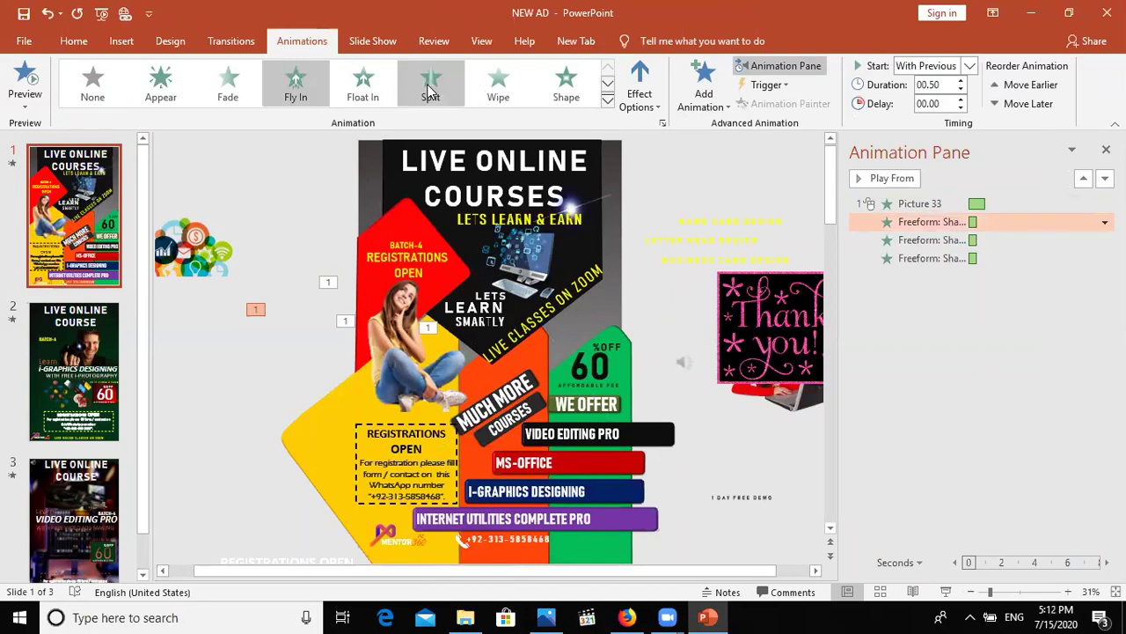
pyautogui.click(651, 104)
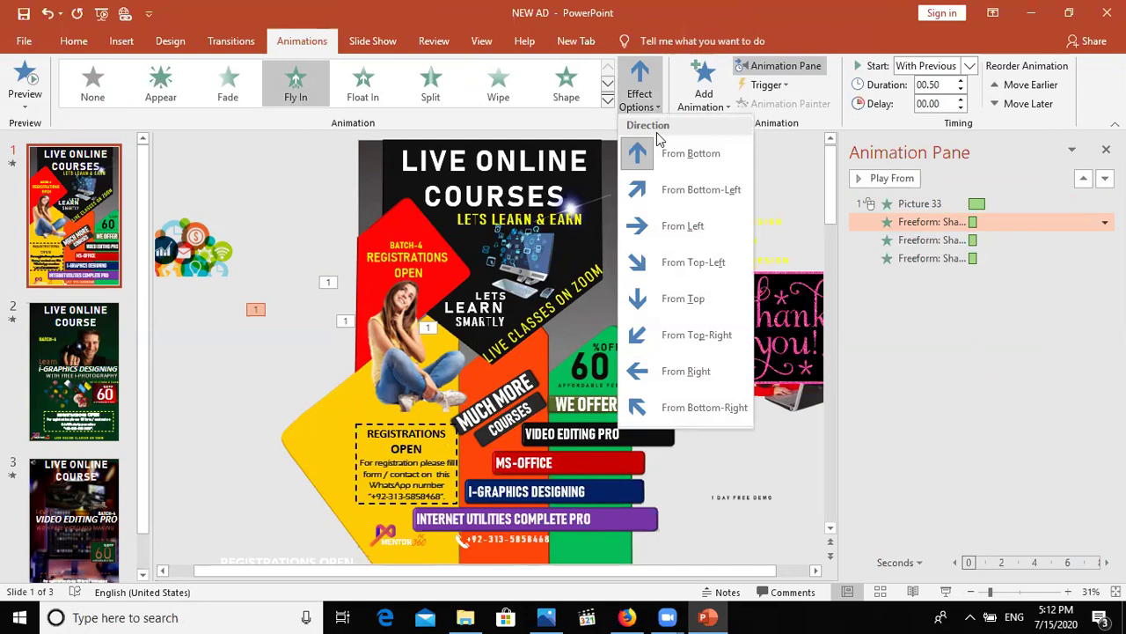
pyautogui.click(675, 368)
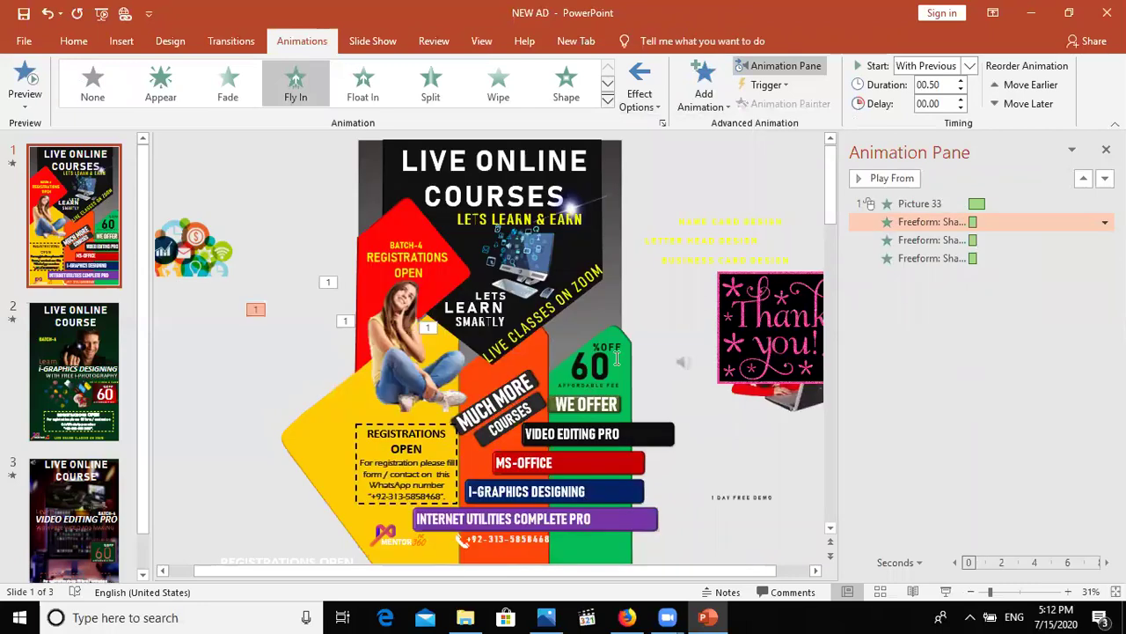
# - Change Freeform 2 to the Shape effect with a 00.50 duration
pyautogui.click(899, 241)
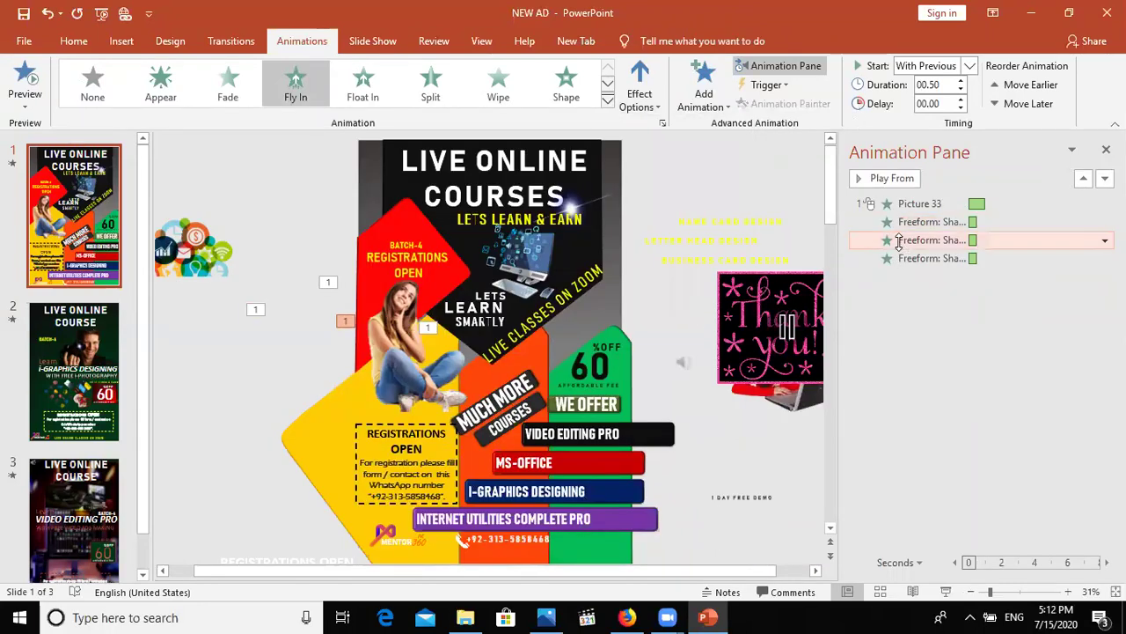
pyautogui.click(554, 102)
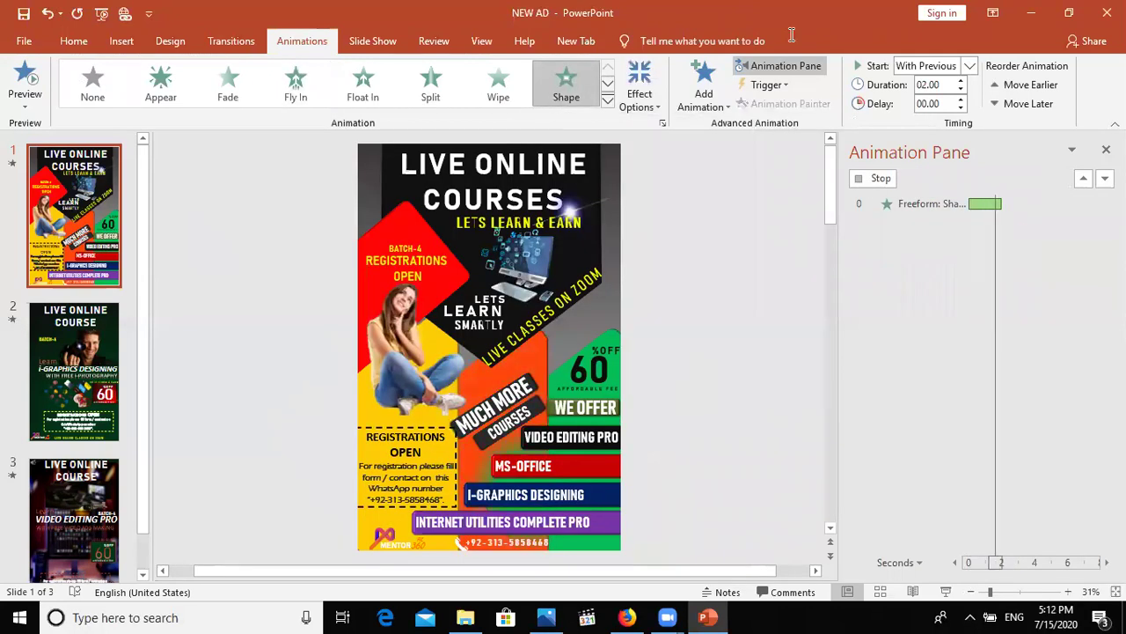
pyautogui.click(961, 94)
pyautogui.click(960, 94)
pyautogui.click(960, 94)
pyautogui.click(960, 95)
pyautogui.click(960, 95)
pyautogui.click(960, 95)
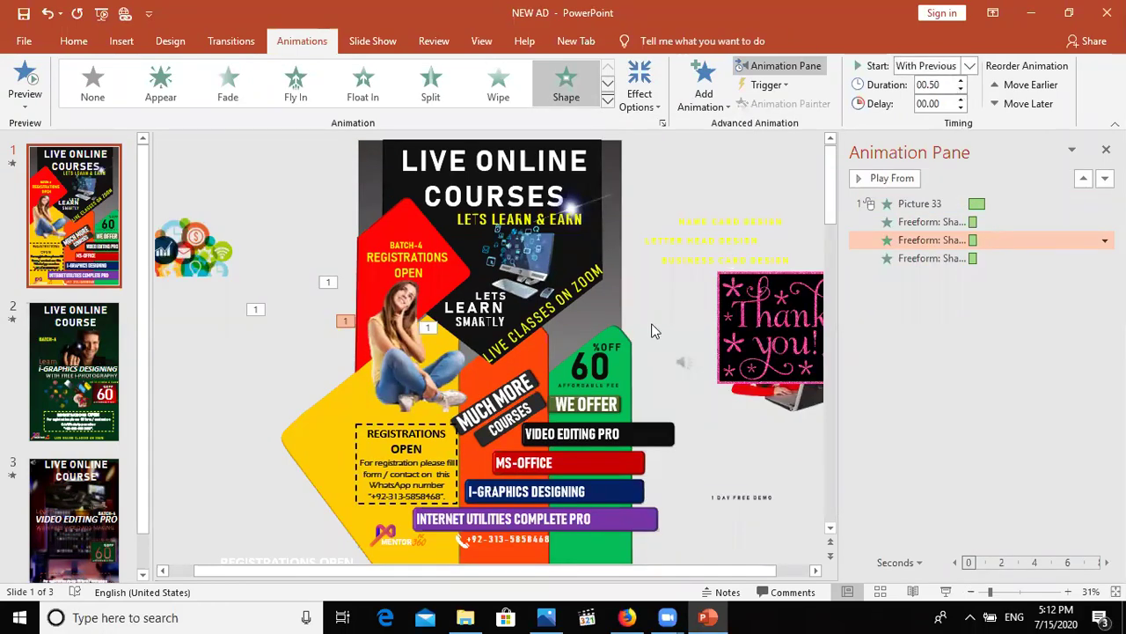
# - Set Freeform 3 to fly in From Left instead of From Top-Left
pyautogui.click(894, 258)
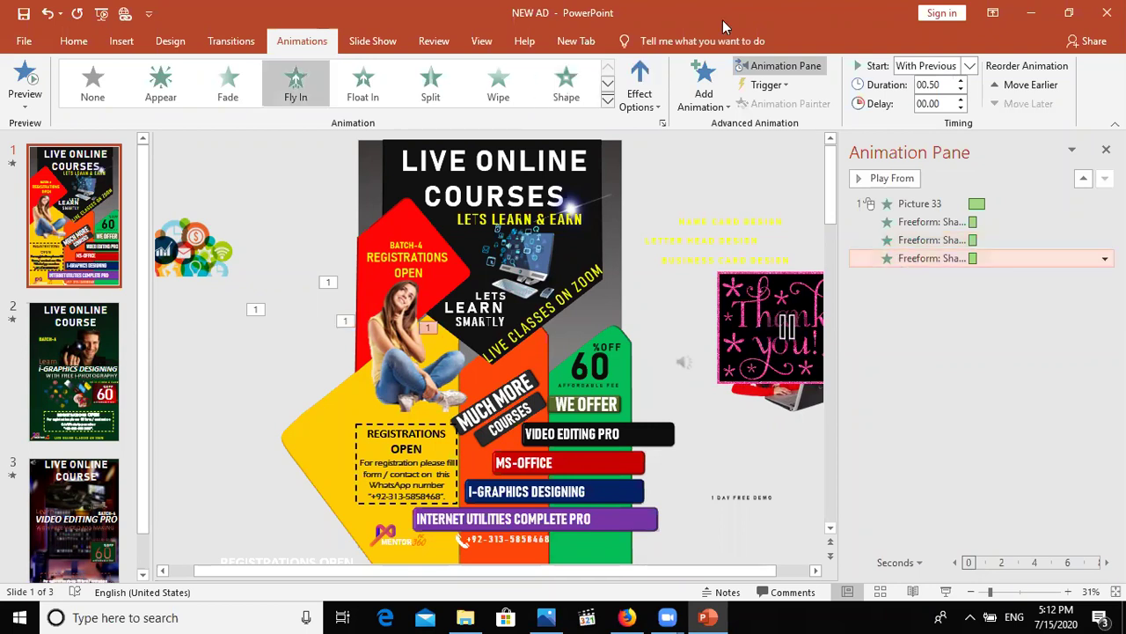
pyautogui.click(655, 81)
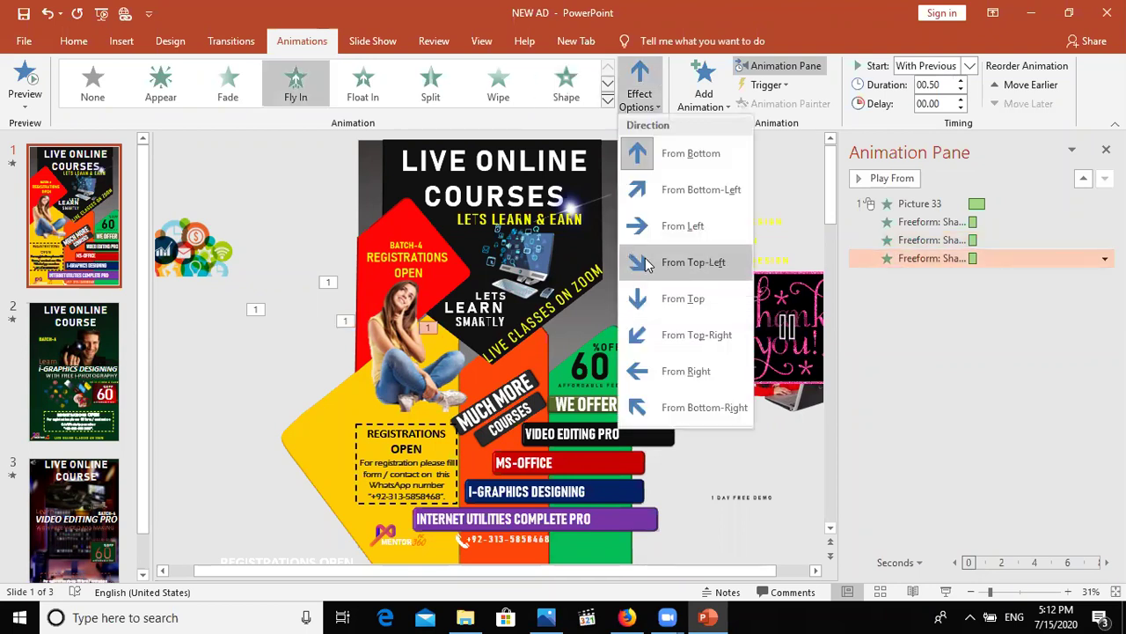
pyautogui.click(693, 262)
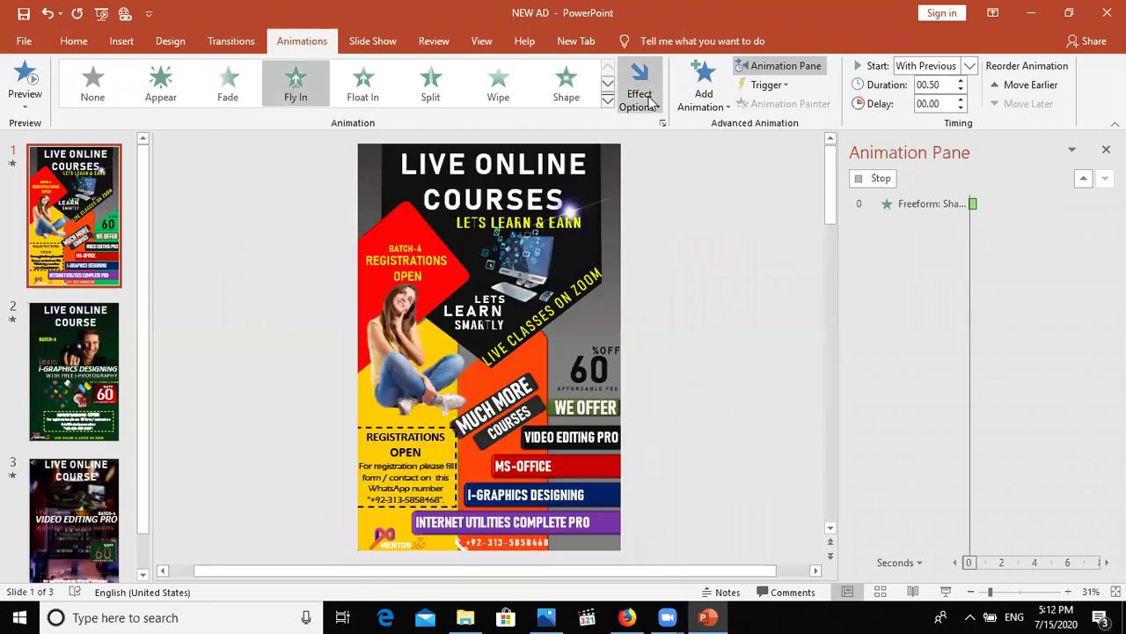
pyautogui.click(649, 103)
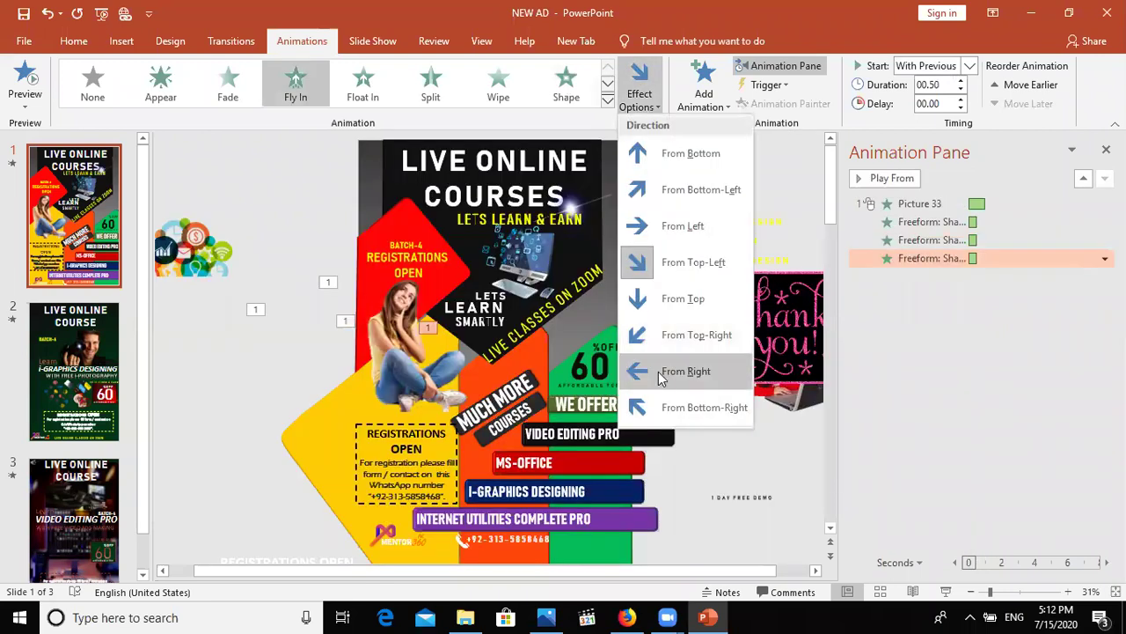
pyautogui.click(658, 225)
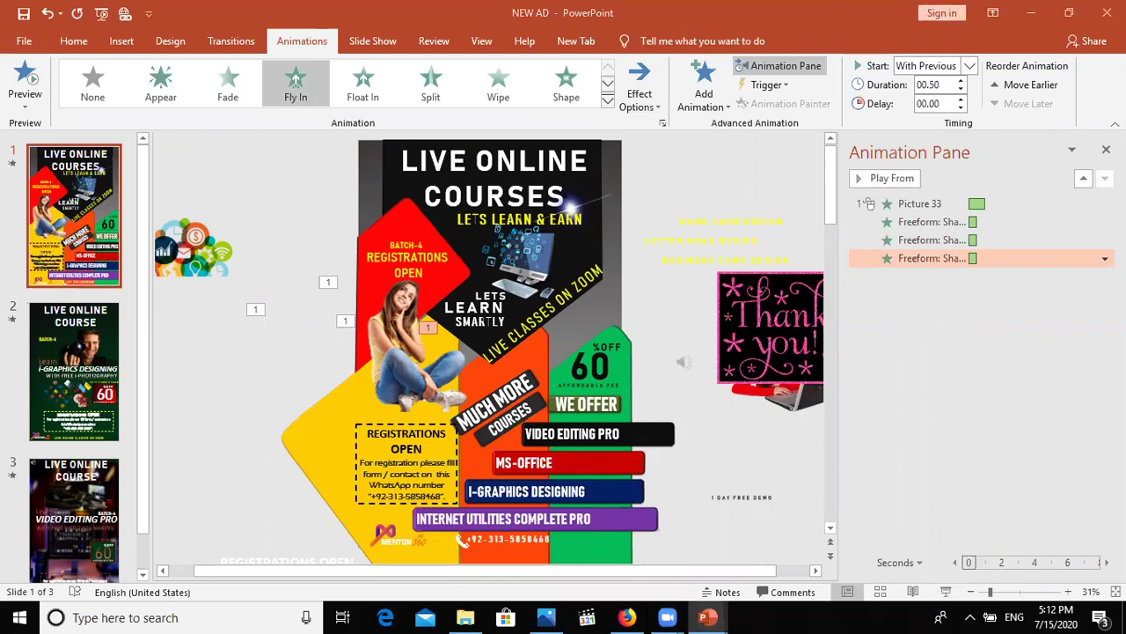
pyautogui.press('F5')
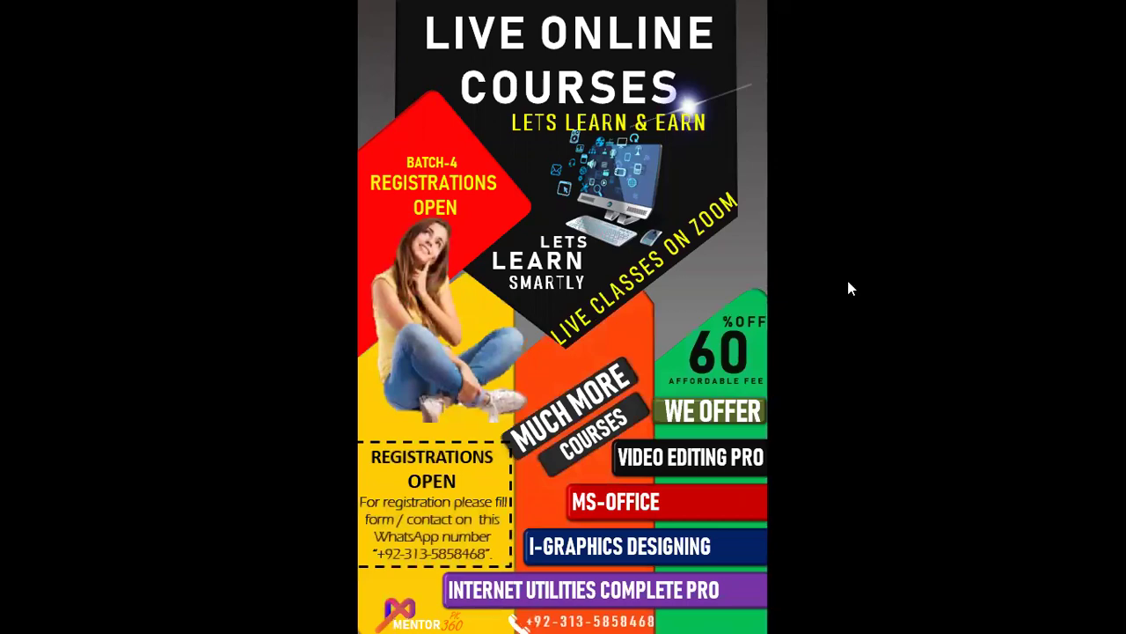
pyautogui.press('Escape')
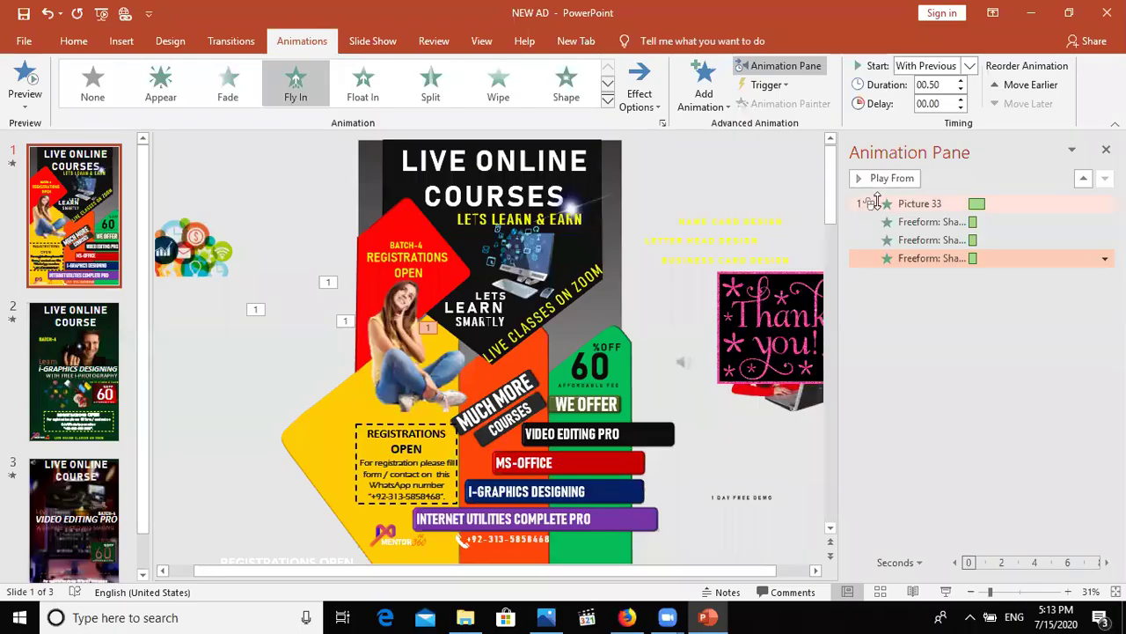
# - Set Start to After Previous for Picture 33 and each of the three freeform animations
pyautogui.click(880, 204)
pyautogui.click(969, 66)
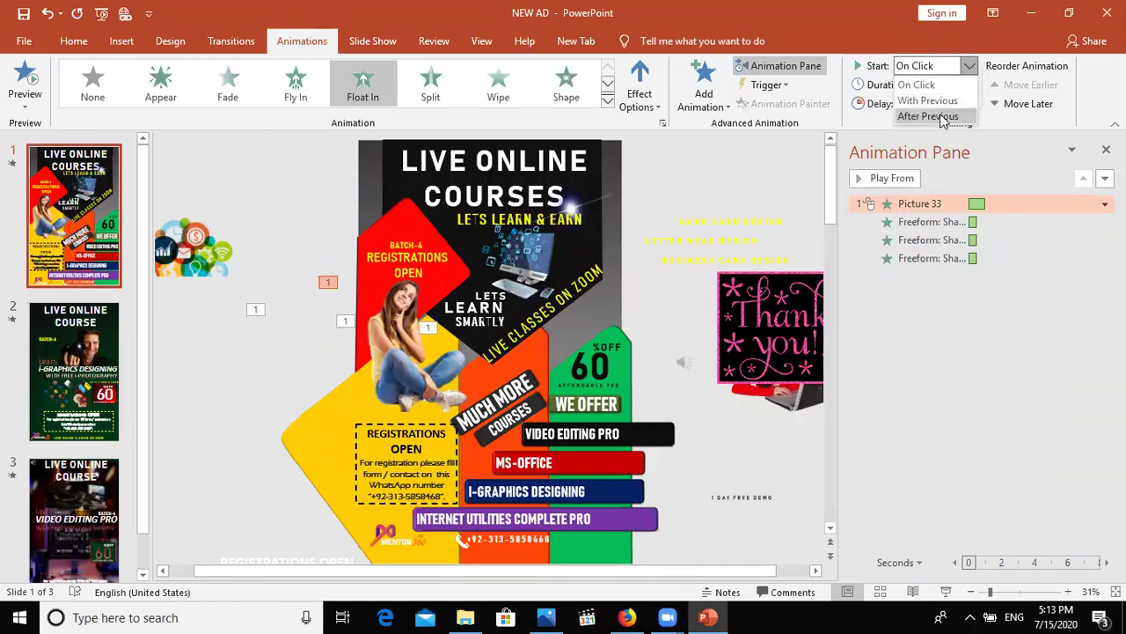
pyautogui.click(933, 117)
pyautogui.click(929, 221)
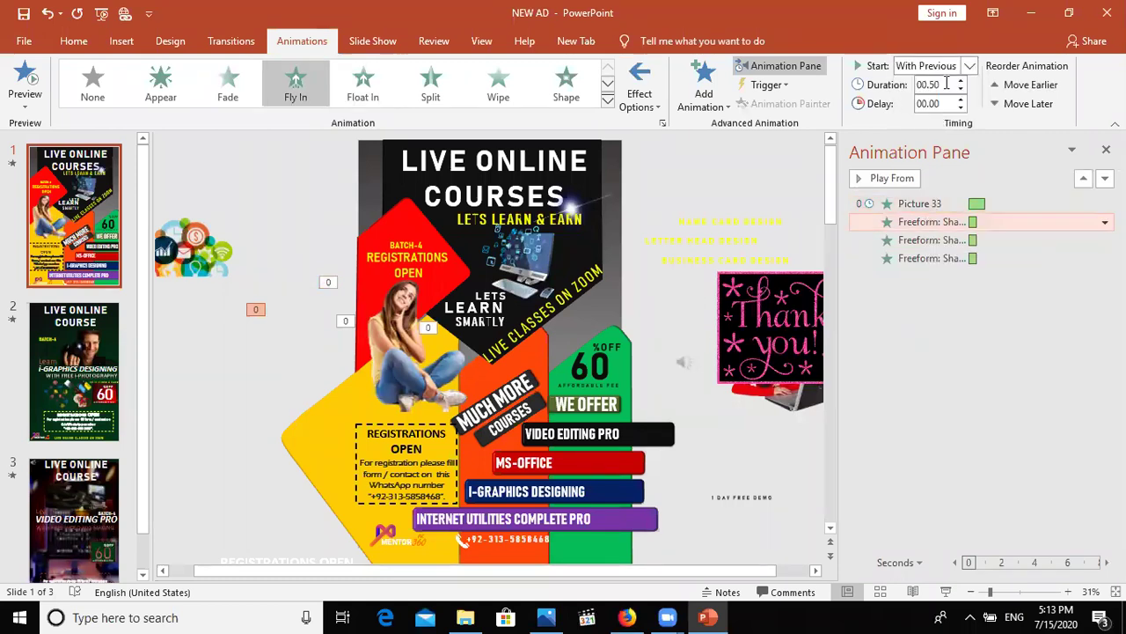
pyautogui.click(968, 70)
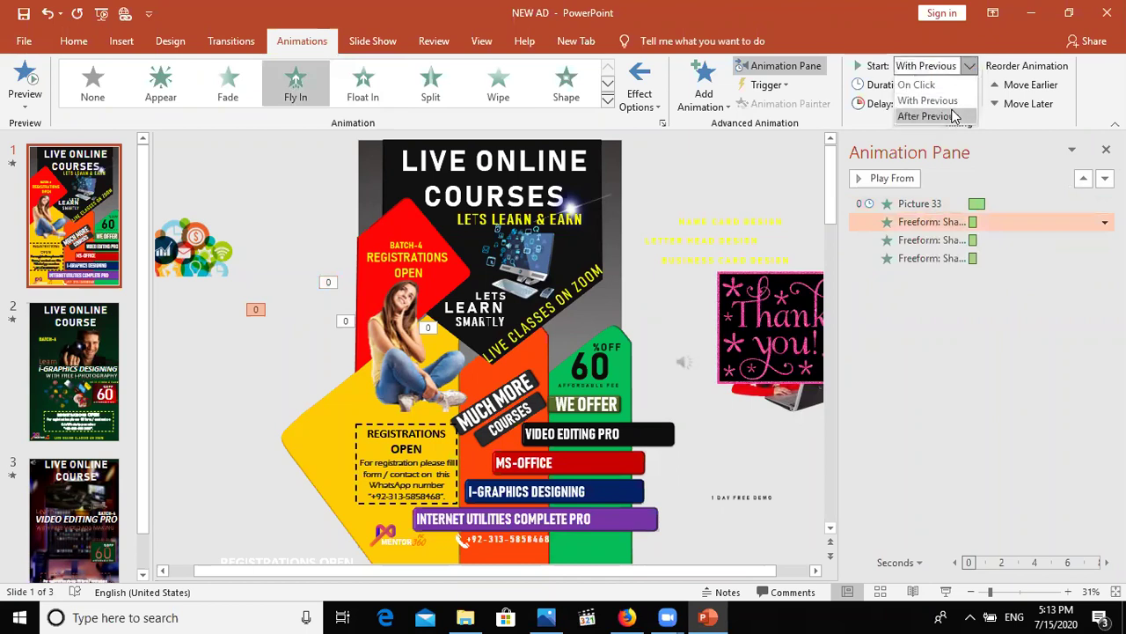
pyautogui.click(954, 116)
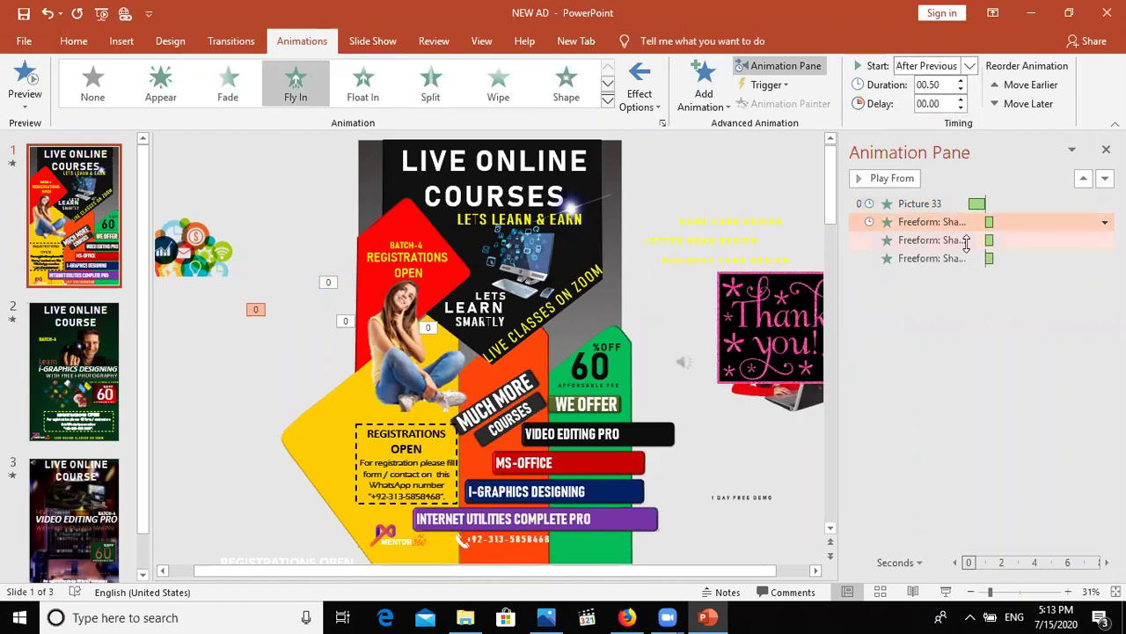
pyautogui.click(966, 241)
pyautogui.click(976, 67)
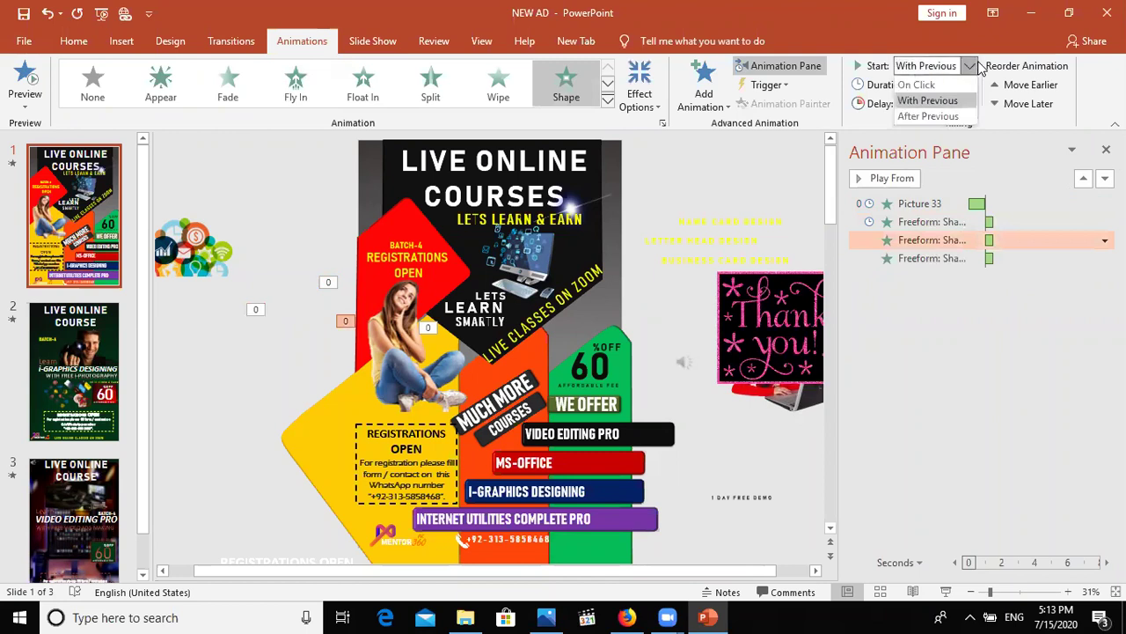
pyautogui.click(953, 116)
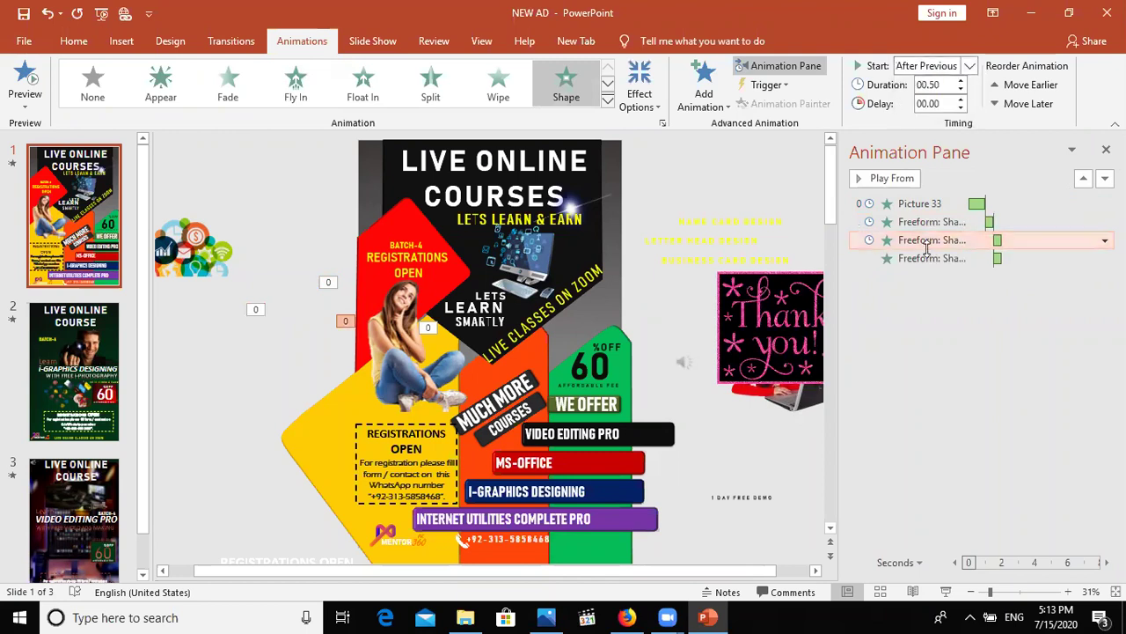
pyautogui.click(926, 258)
pyautogui.click(970, 69)
pyautogui.click(935, 118)
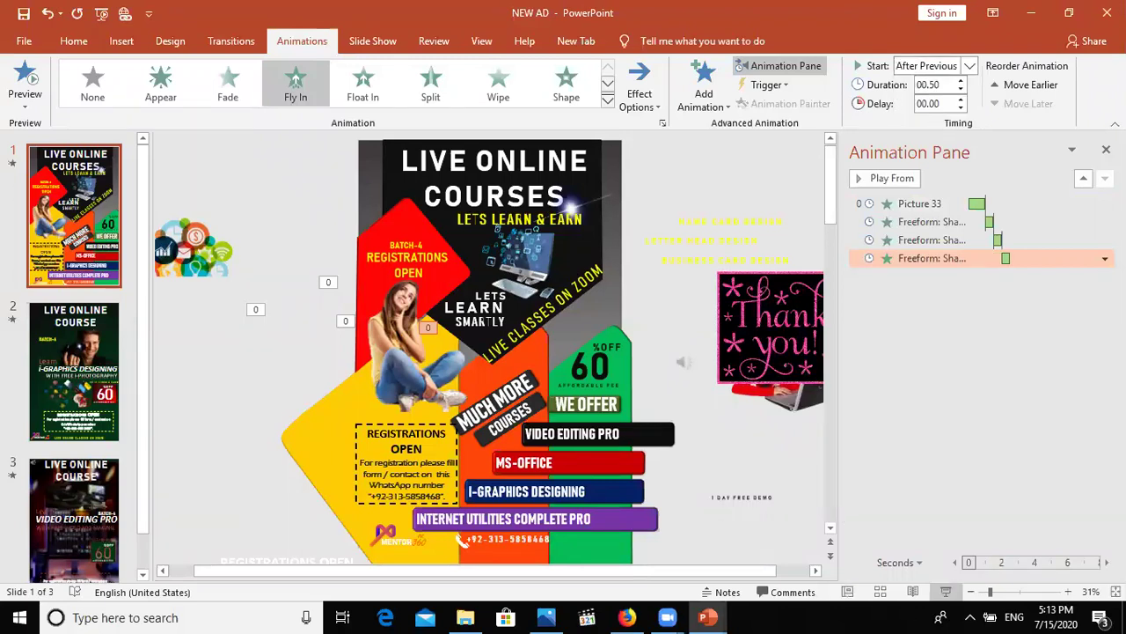
pyautogui.press('F5')
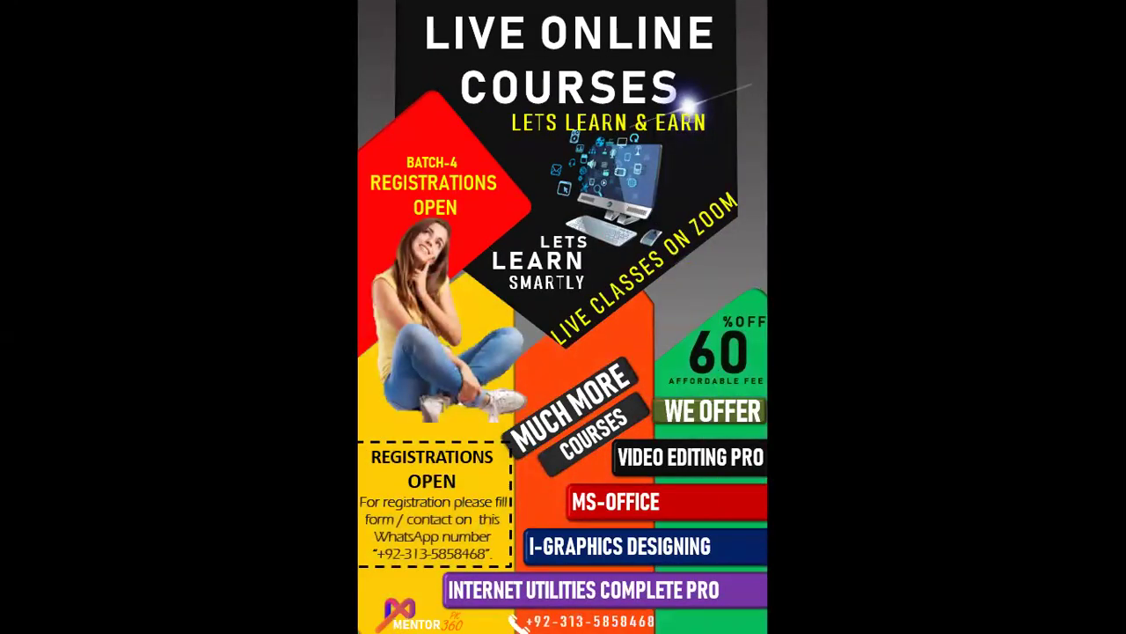
pyautogui.press('Escape')
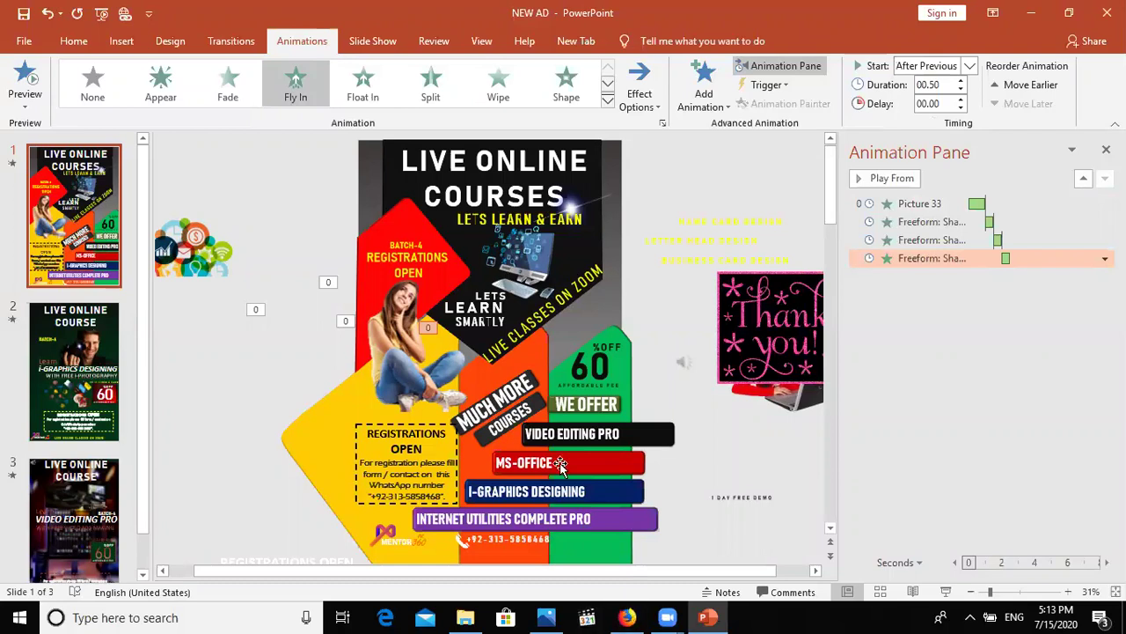
# - Give Pentagon 7 a Zoom entrance starting After Previous, then select the title text box
pyautogui.click(595, 236)
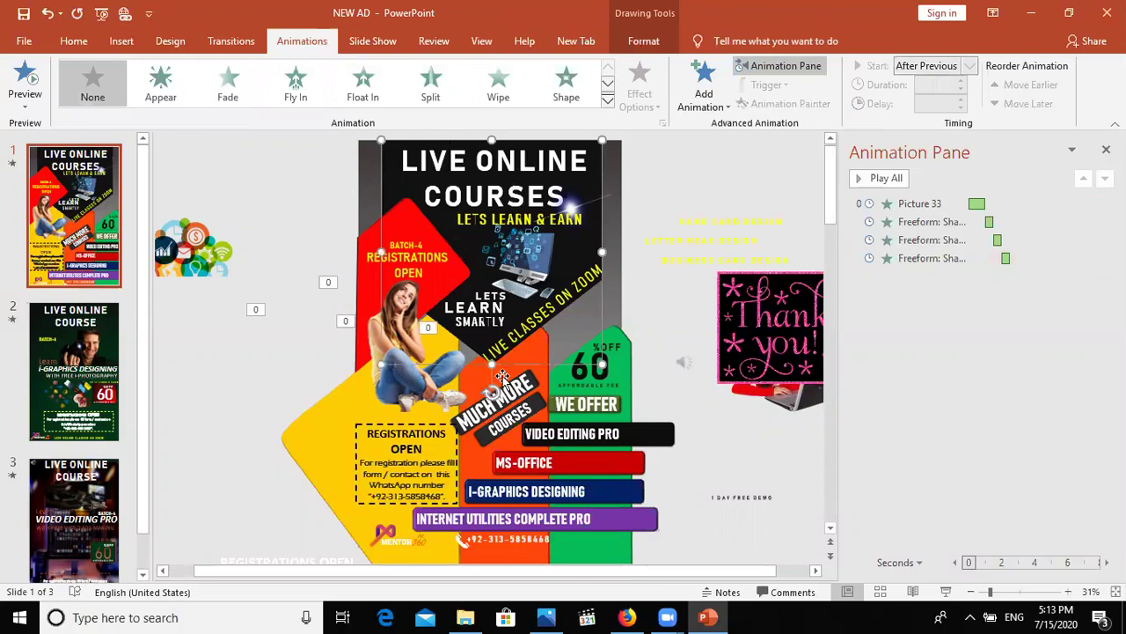
pyautogui.click(420, 296)
pyautogui.click(699, 102)
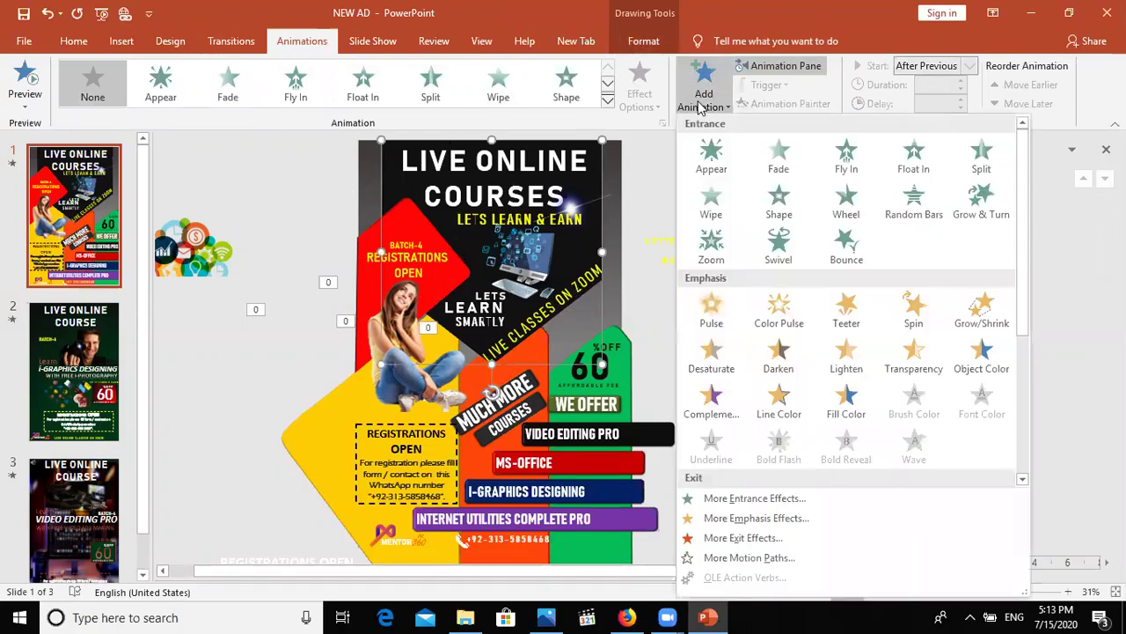
pyautogui.click(719, 261)
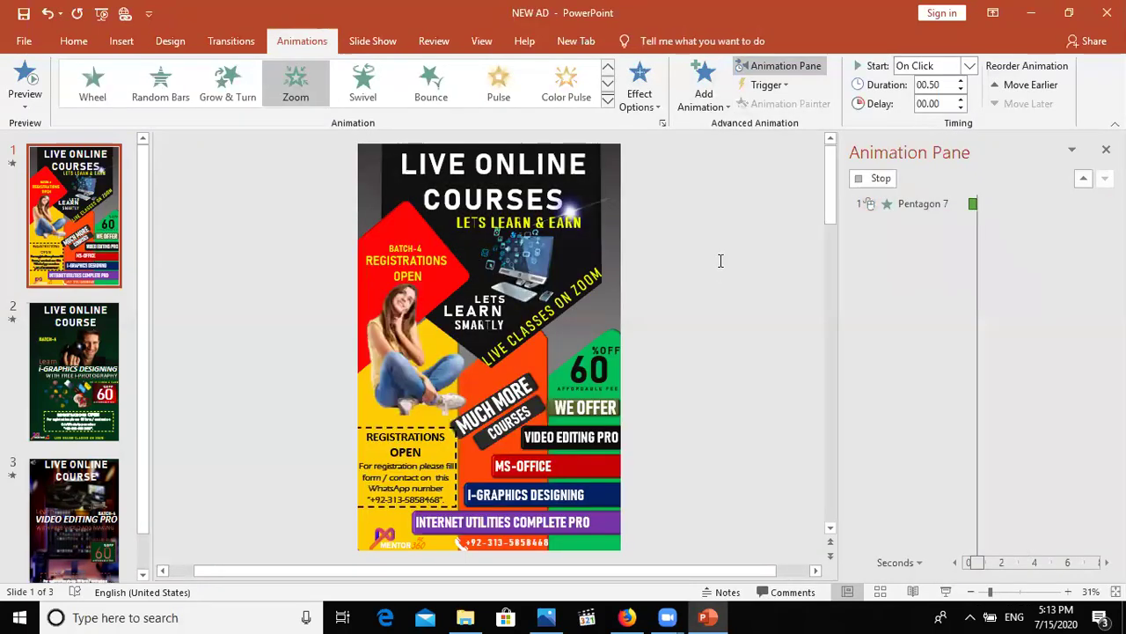
pyautogui.click(969, 69)
pyautogui.click(951, 115)
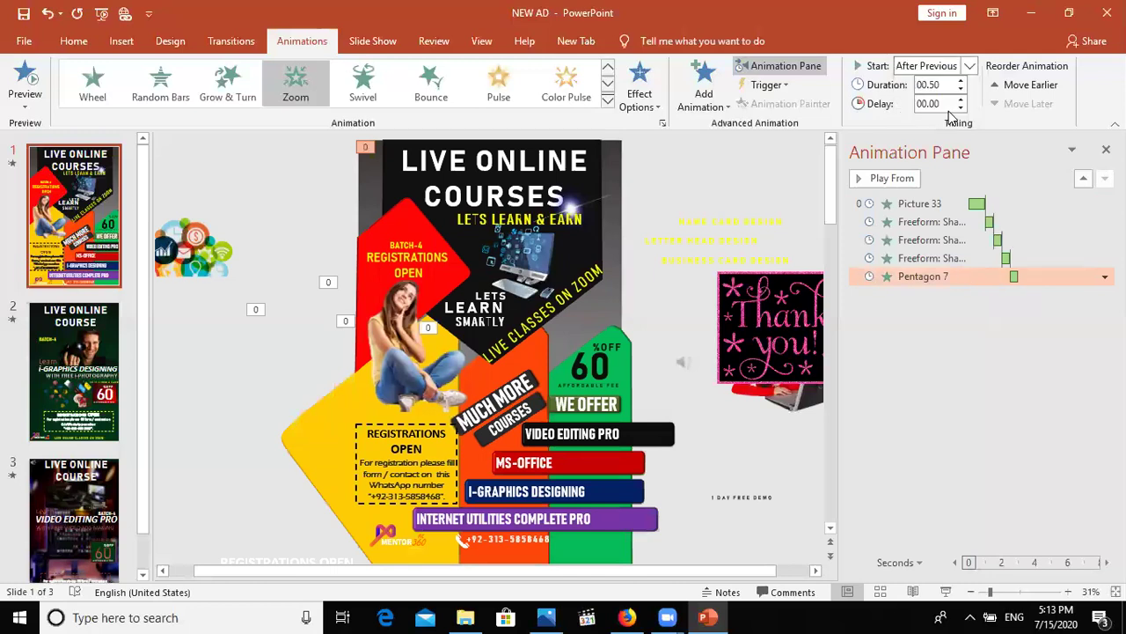
pyautogui.click(513, 192)
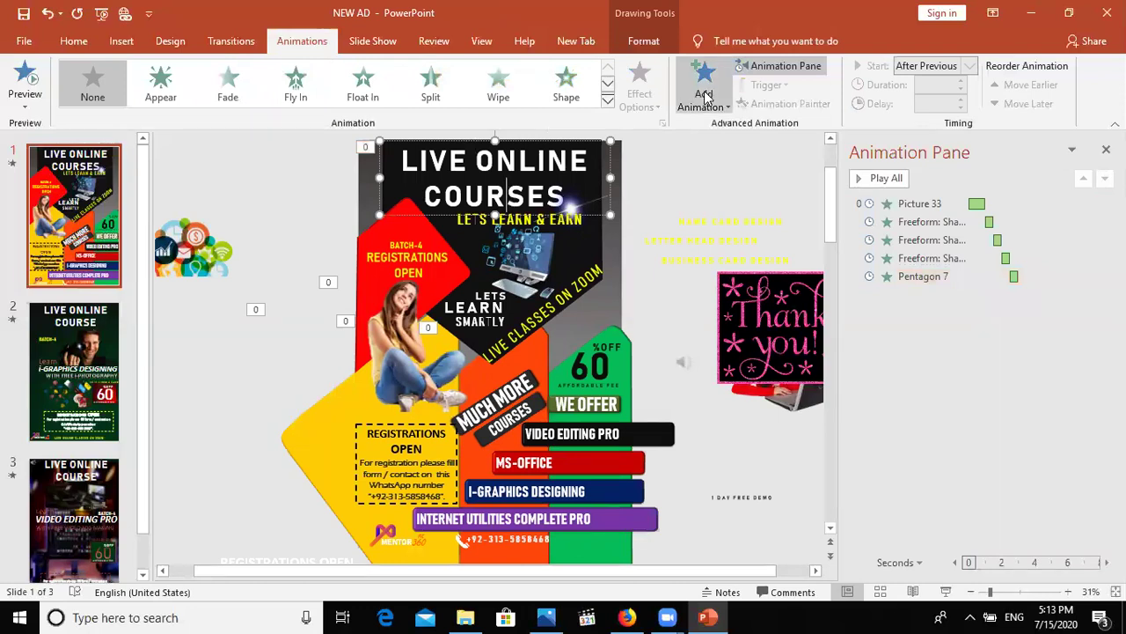
pyautogui.click(608, 86)
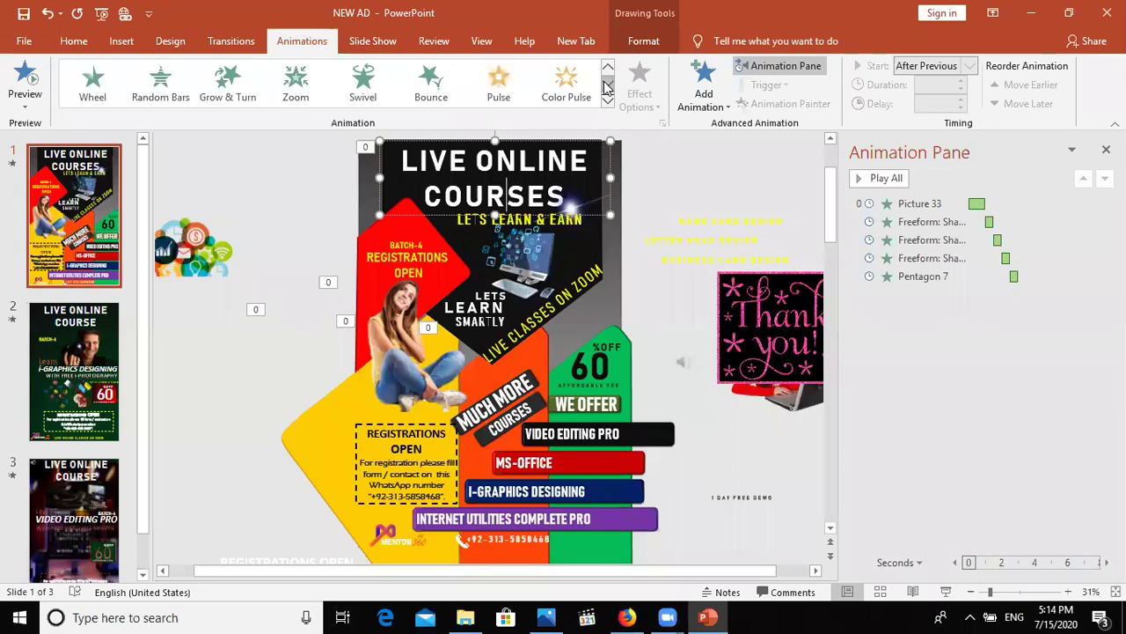
# - Apply Grow & Turn to the title with Start set to After Previous
pyautogui.click(222, 88)
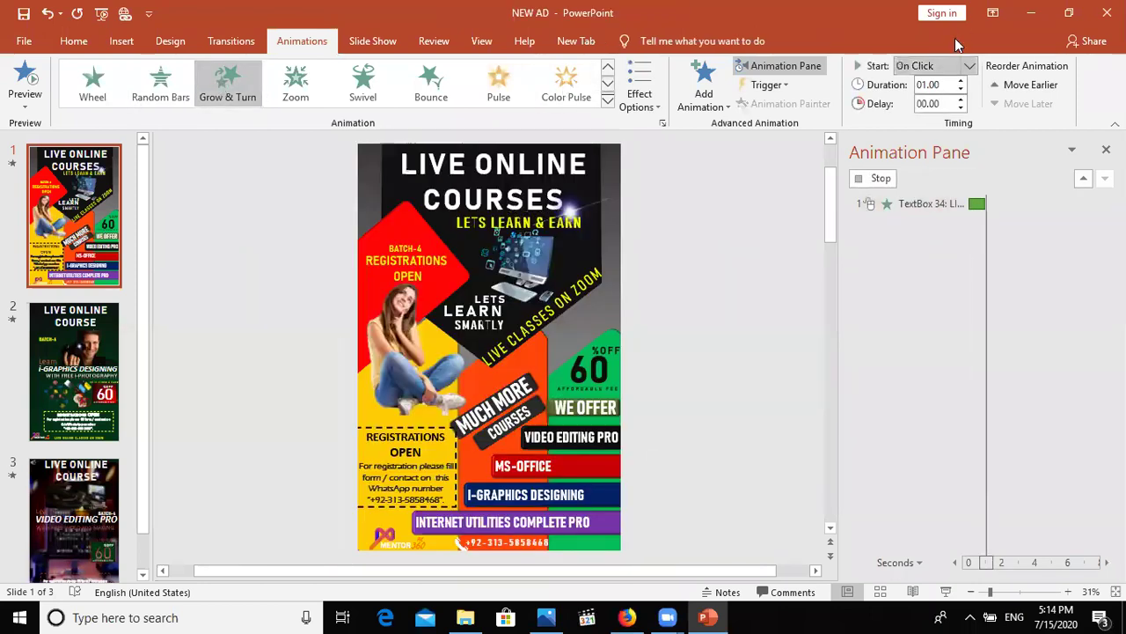
pyautogui.click(969, 66)
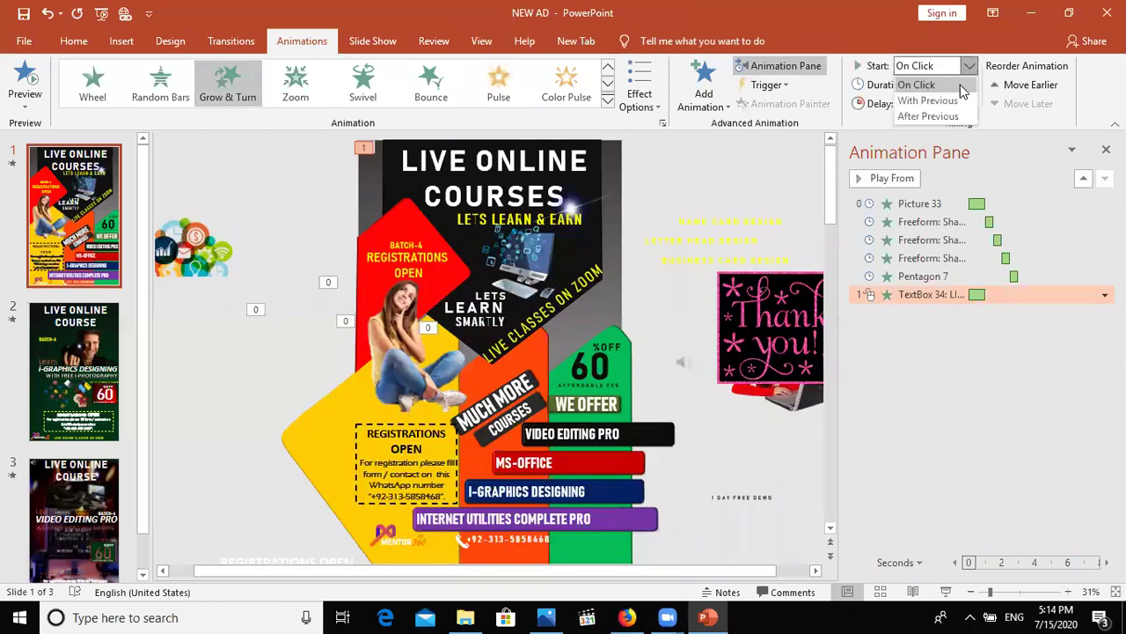
pyautogui.click(942, 116)
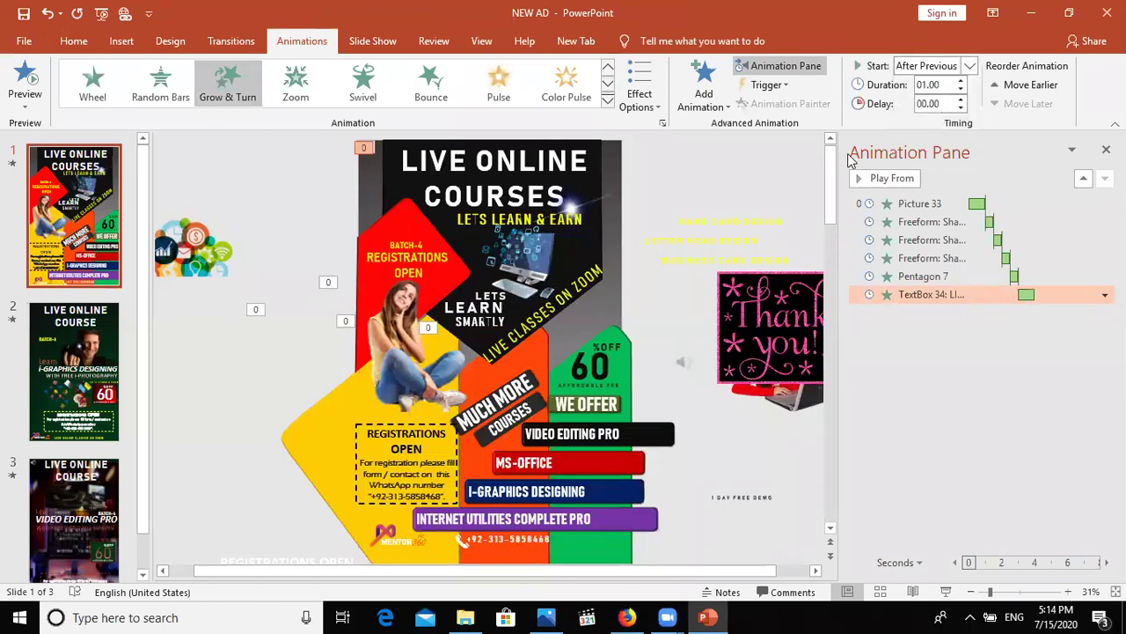
pyautogui.click(521, 220)
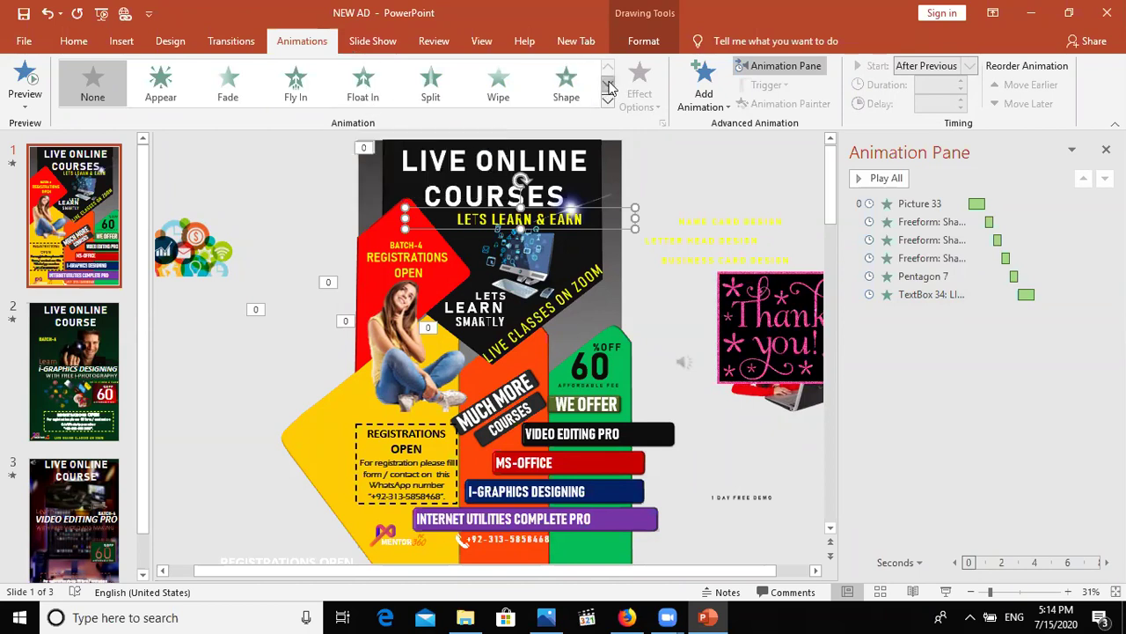
# - Give LETS LEARN & EARN a Swivel entrance of 01.25 starting With Previous
pyautogui.click(608, 83)
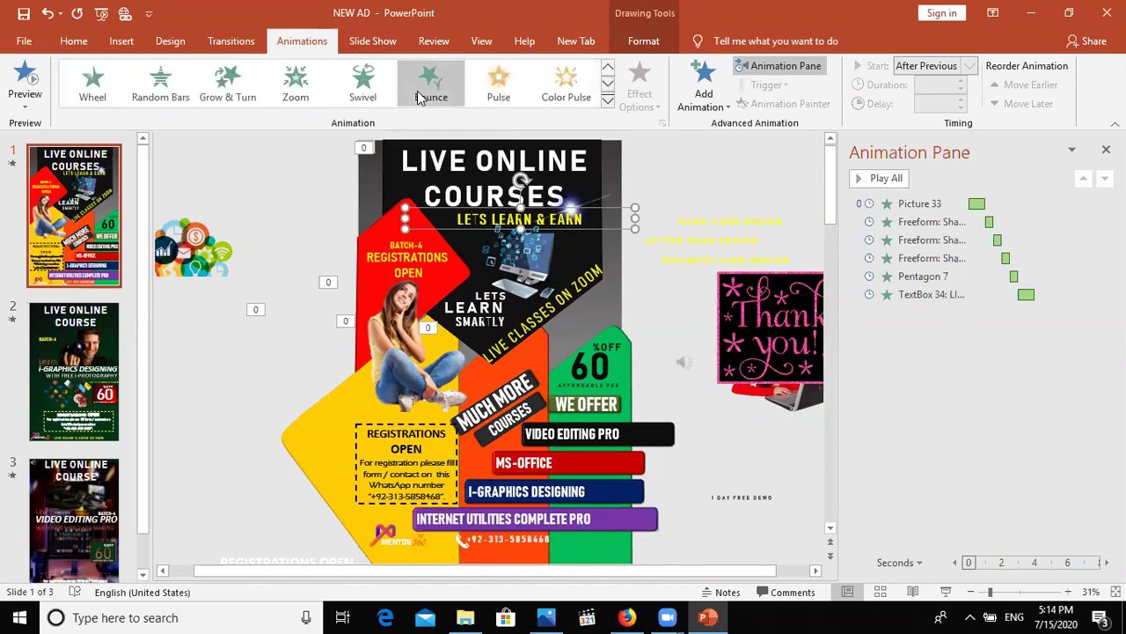
pyautogui.click(361, 88)
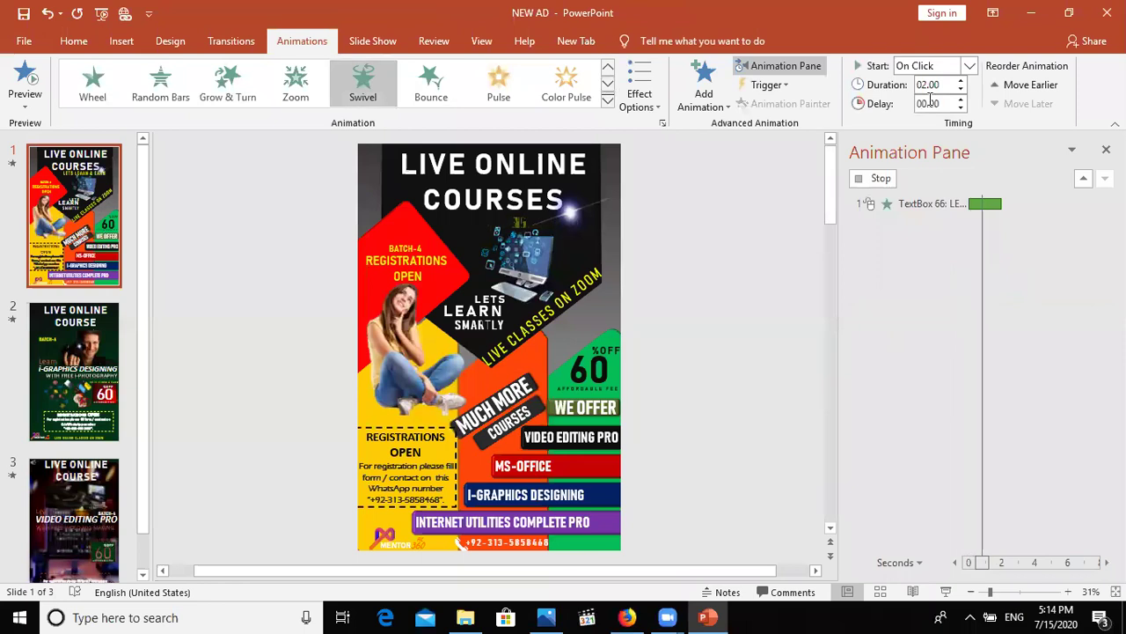
pyautogui.doubleClick(963, 93)
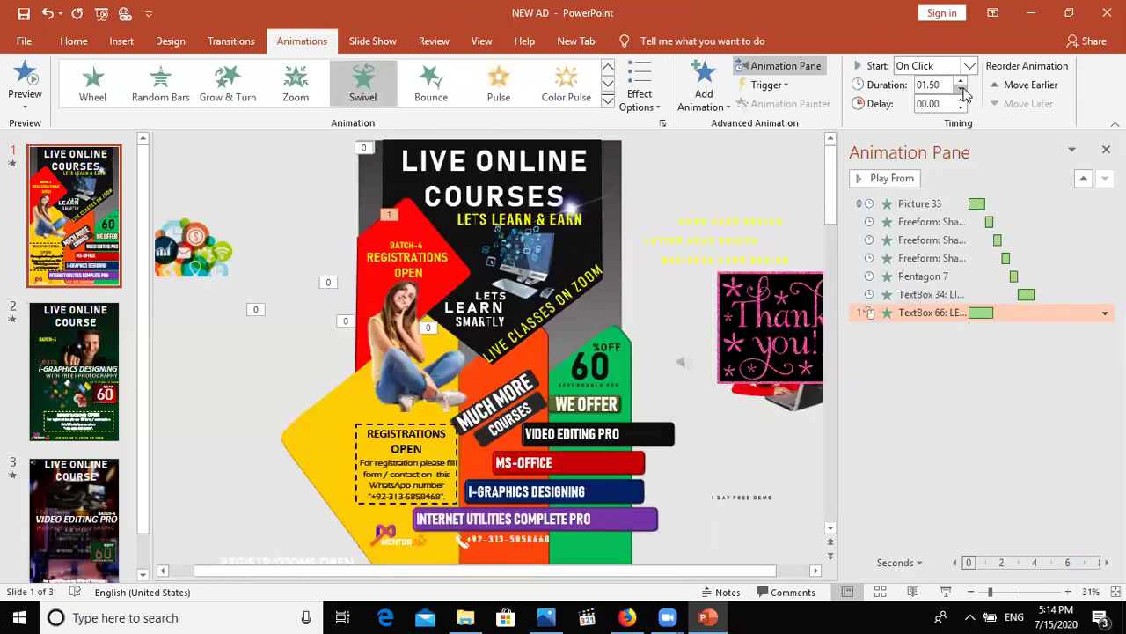
pyautogui.click(969, 66)
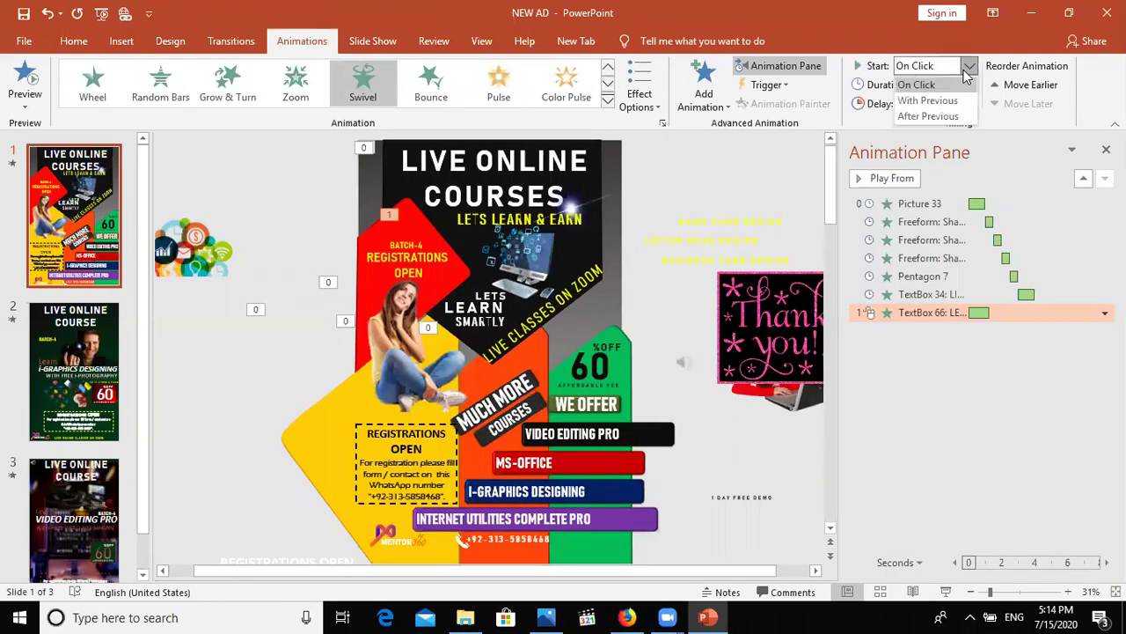
pyautogui.click(943, 101)
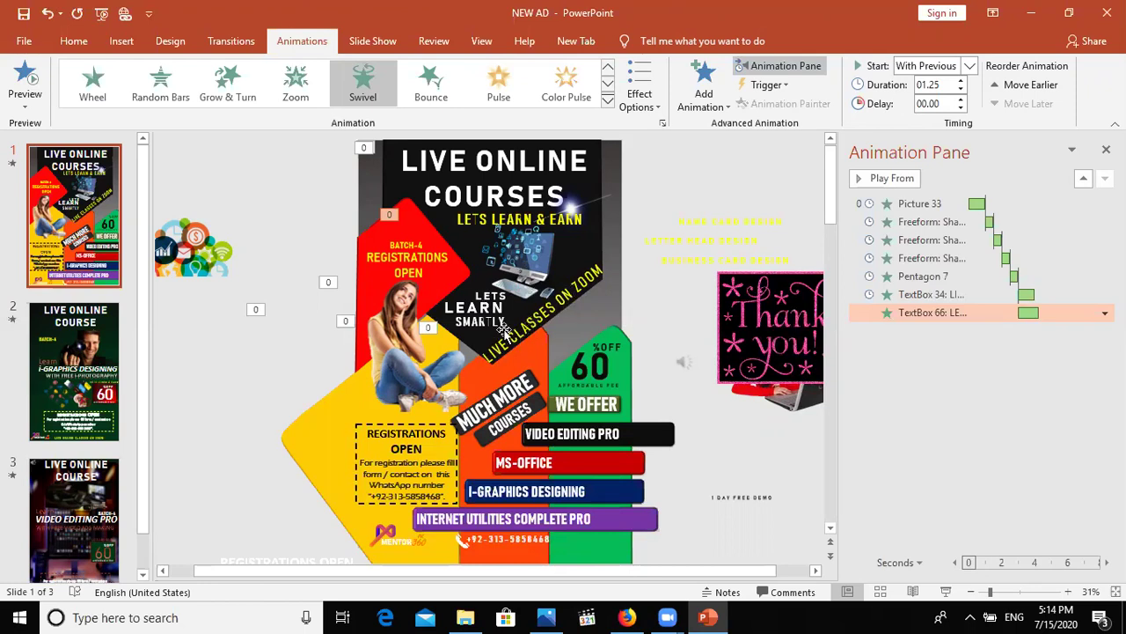
pyautogui.click(521, 270)
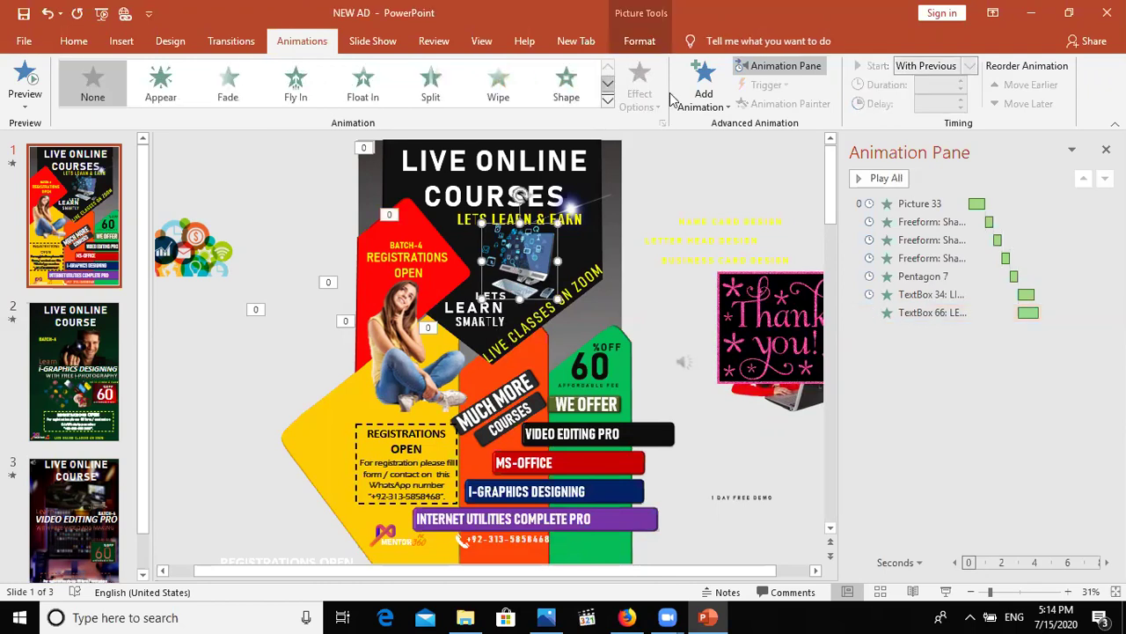
# - Give Picture 2 a Spinner entrance lasting 01.25, starting After Previous
pyautogui.click(703, 103)
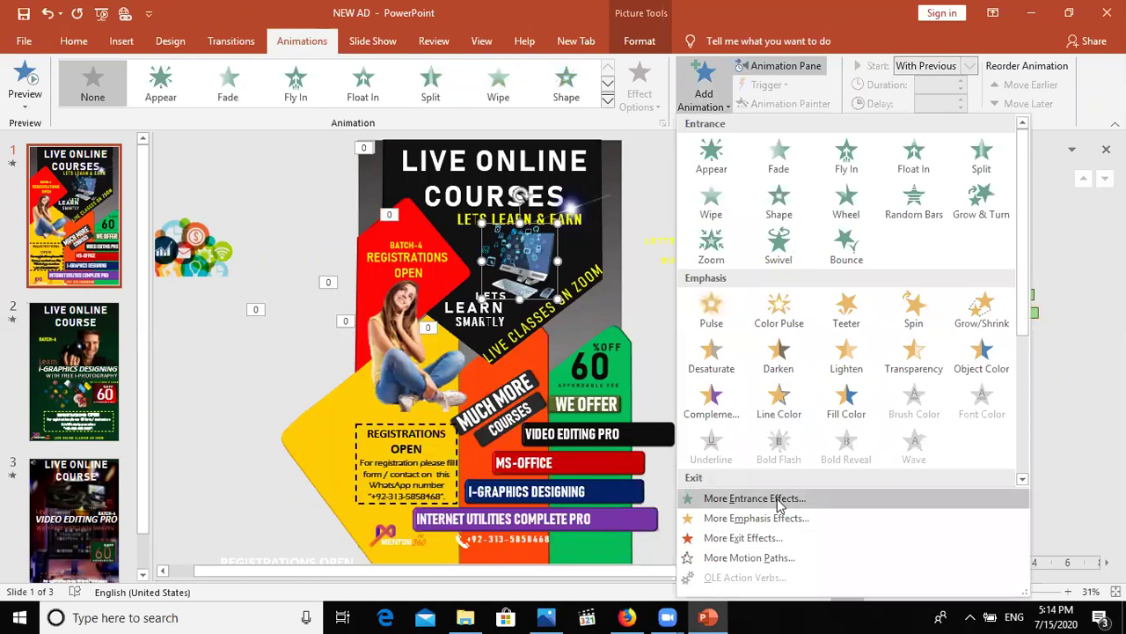
pyautogui.click(778, 498)
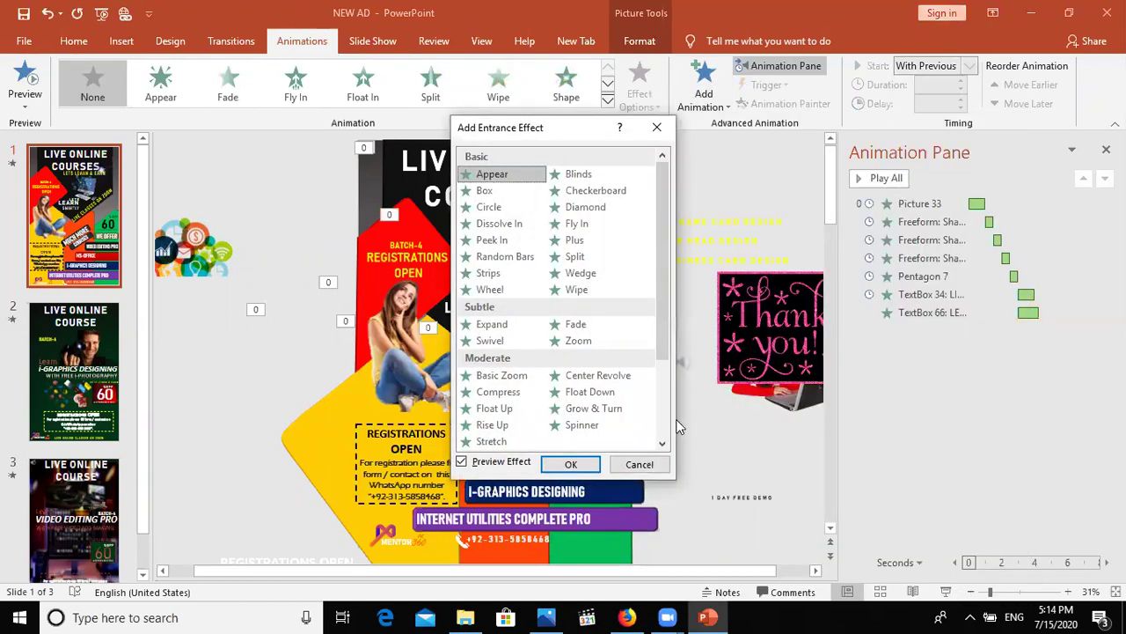
pyautogui.click(573, 427)
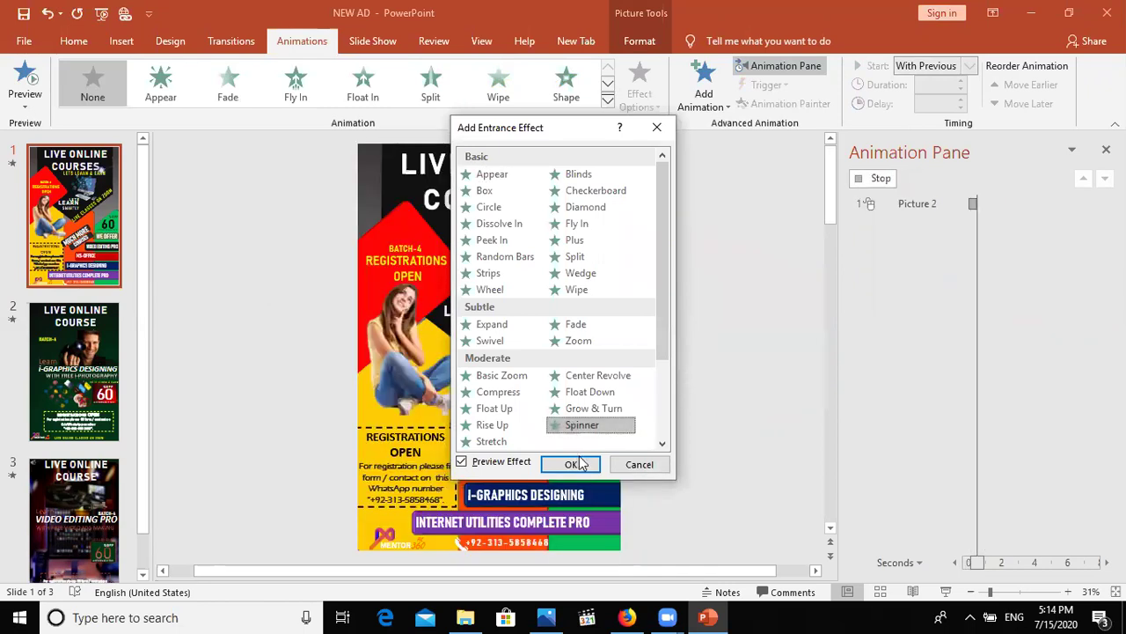
pyautogui.click(574, 464)
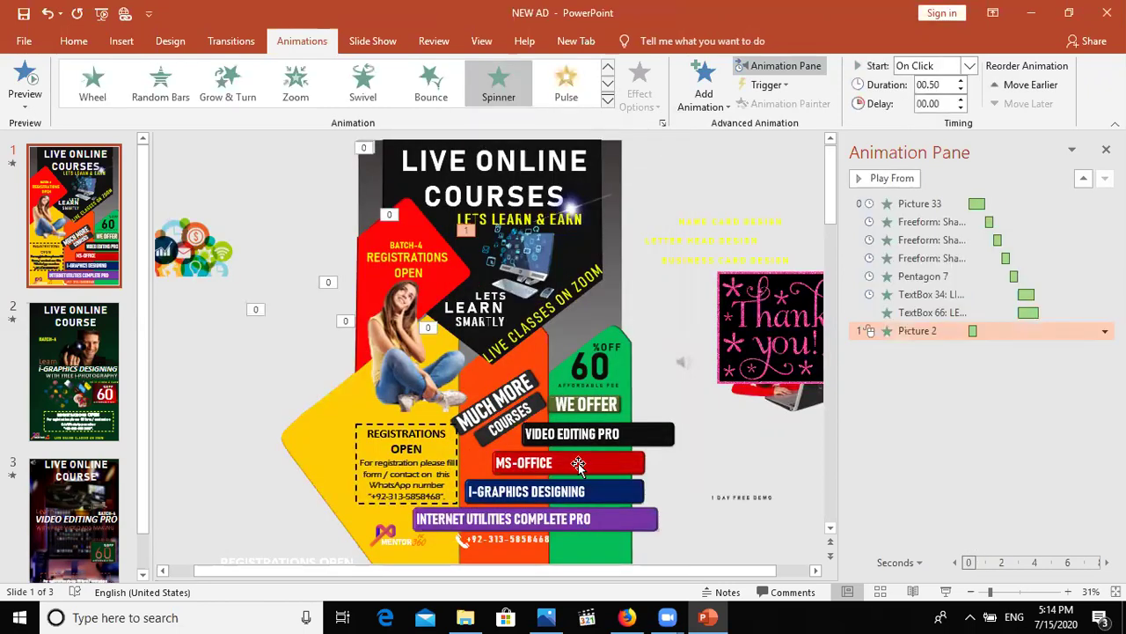
pyautogui.click(961, 80)
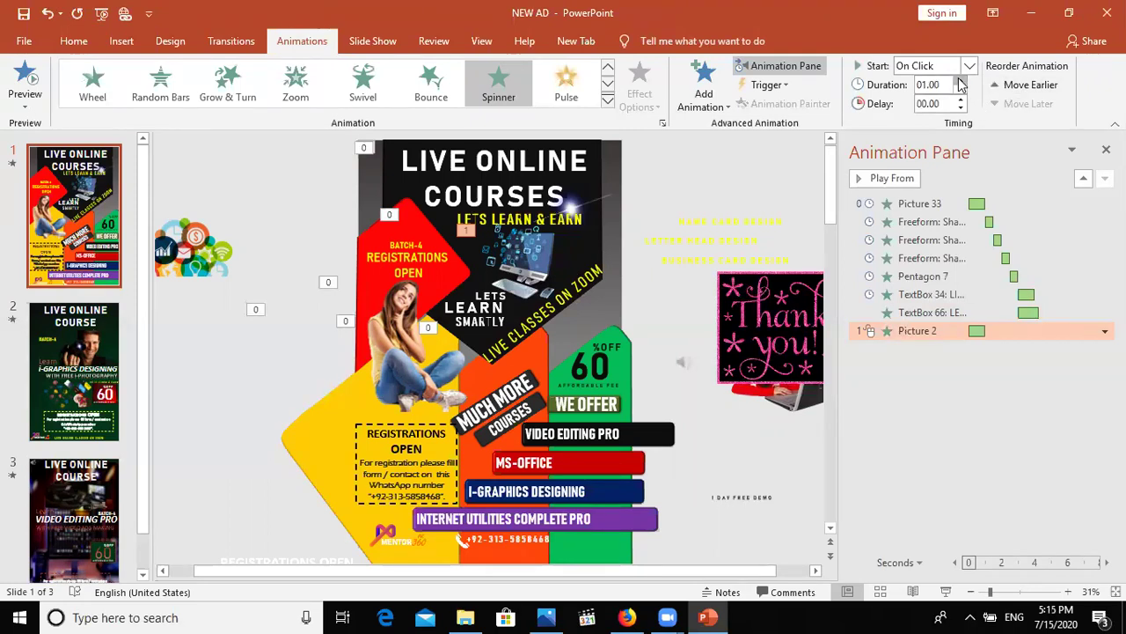
pyautogui.click(961, 80)
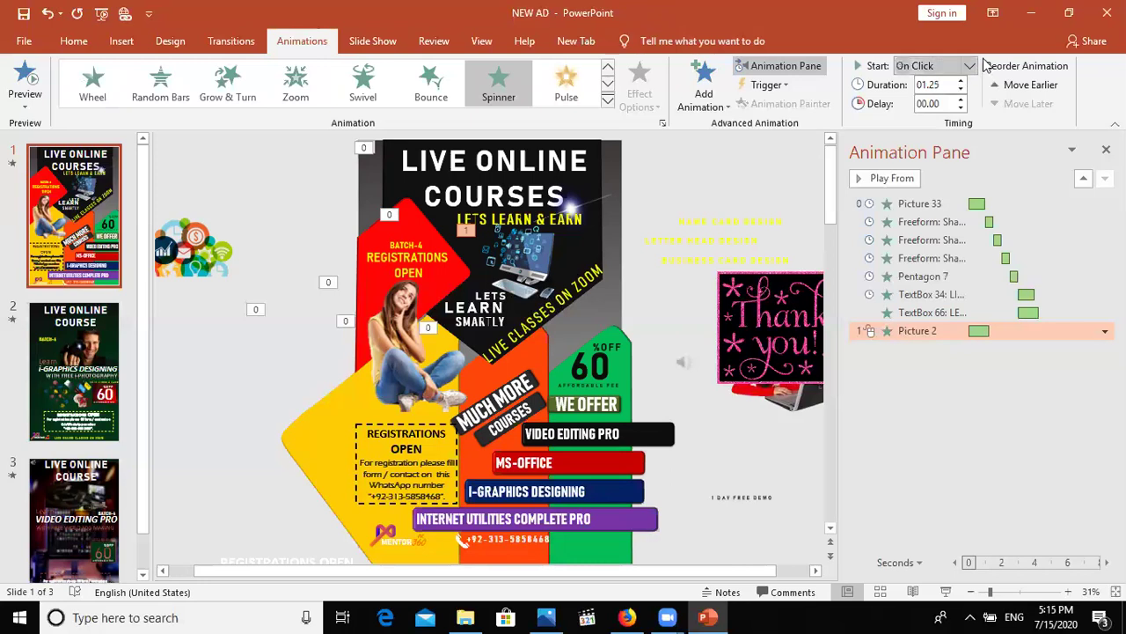
pyautogui.click(970, 65)
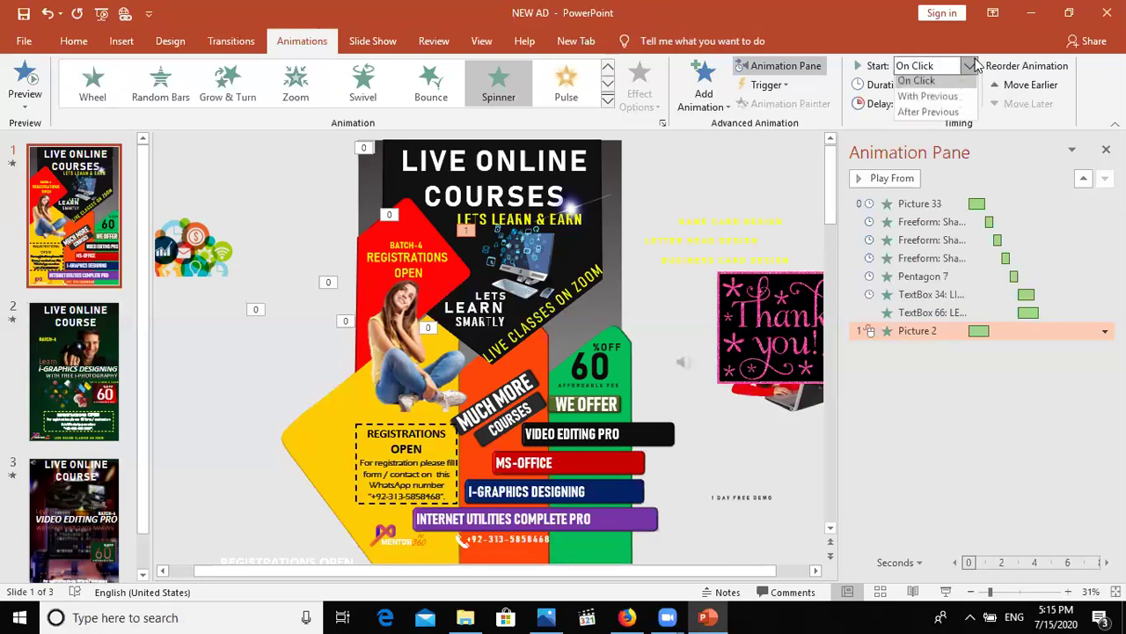
pyautogui.click(926, 114)
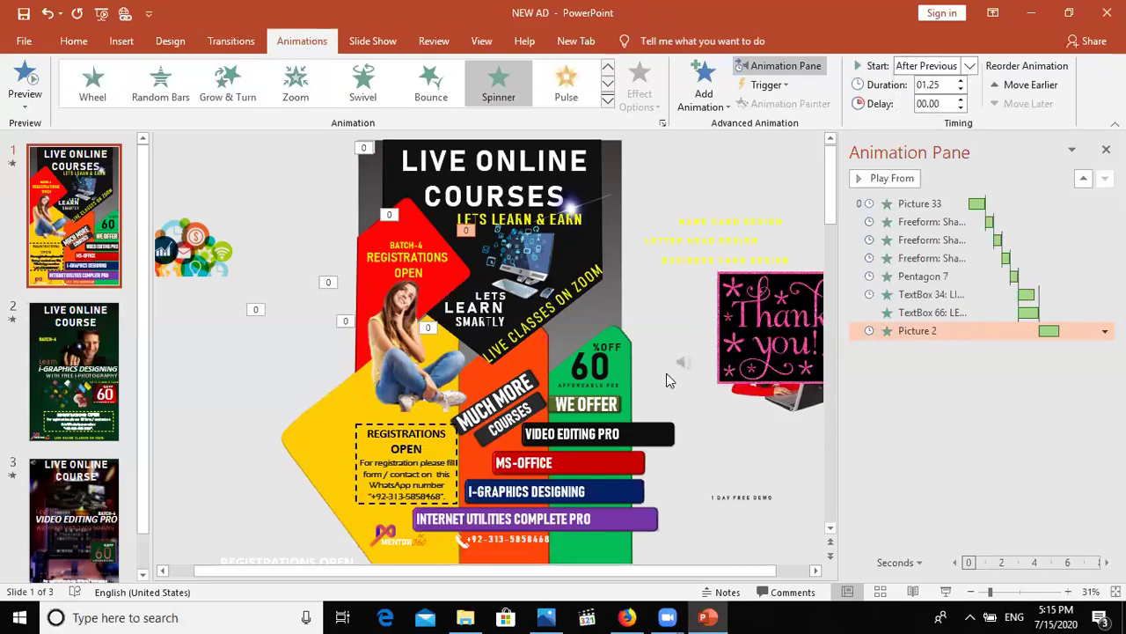
# - Apply a Compress entrance to the LEARN SMARTLY group, starting After Previous
pyautogui.click(474, 305)
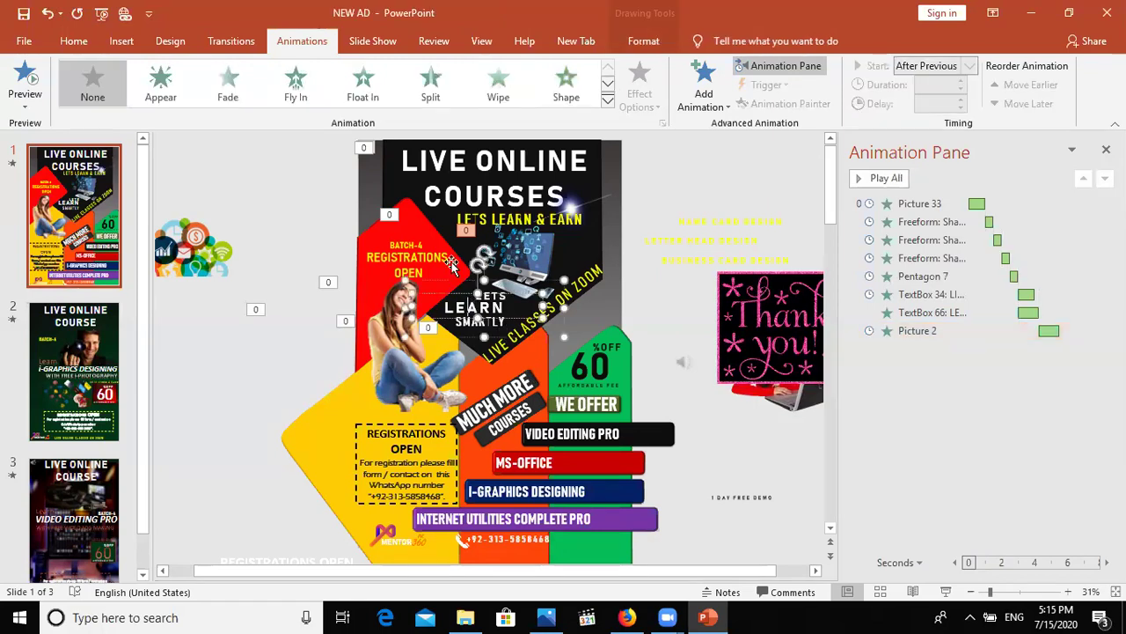
pyautogui.click(716, 107)
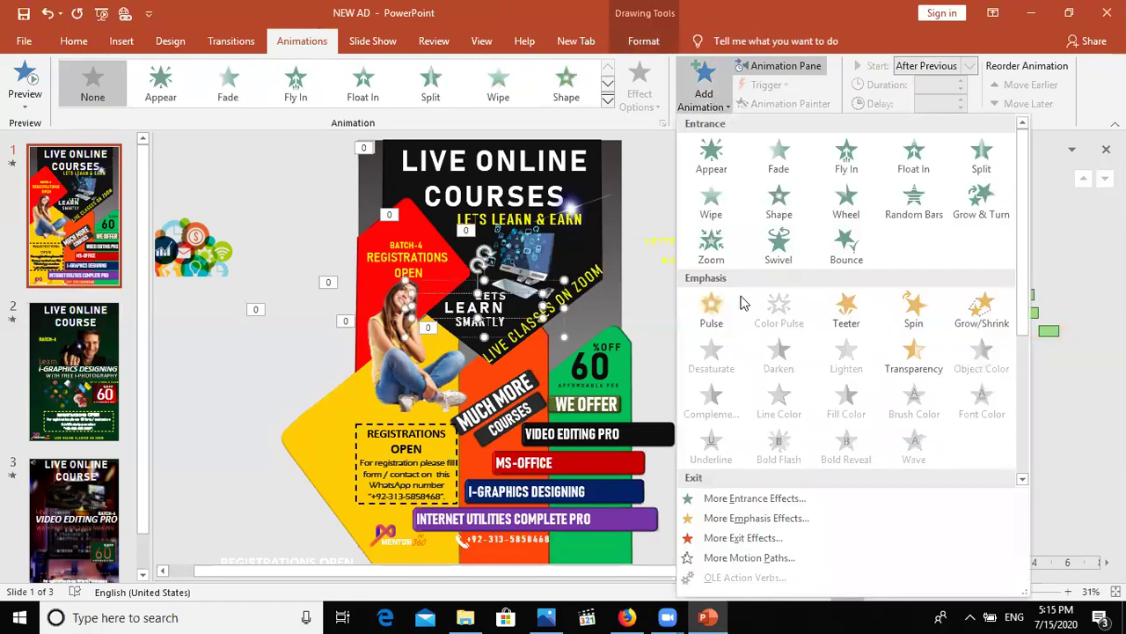
pyautogui.click(777, 500)
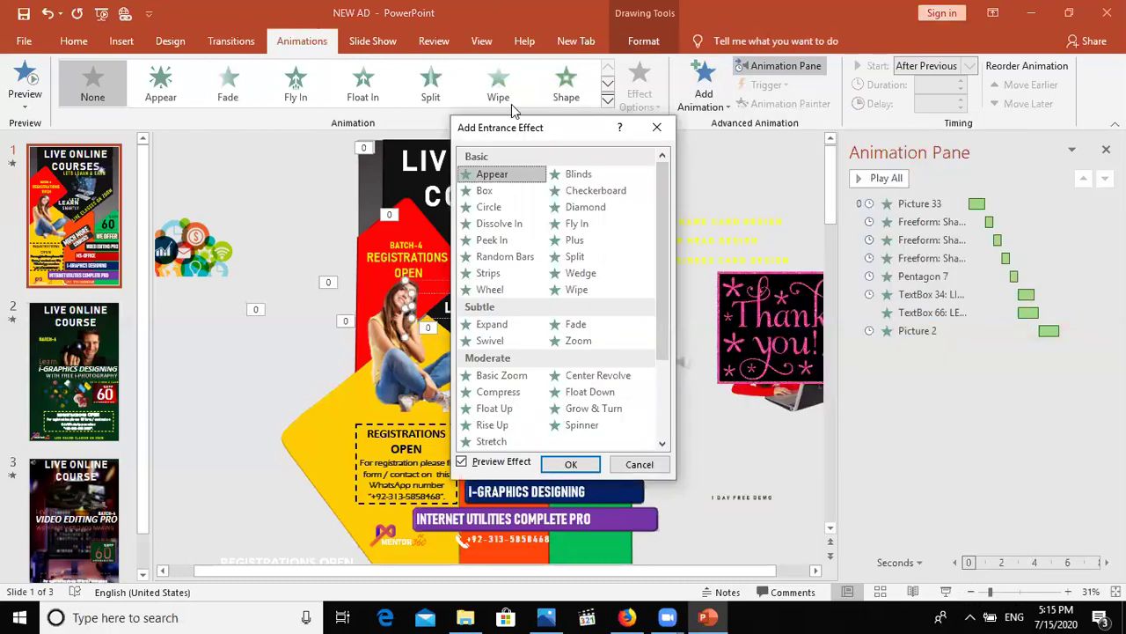
pyautogui.moveTo(541, 132); pyautogui.dragTo(736, 136)
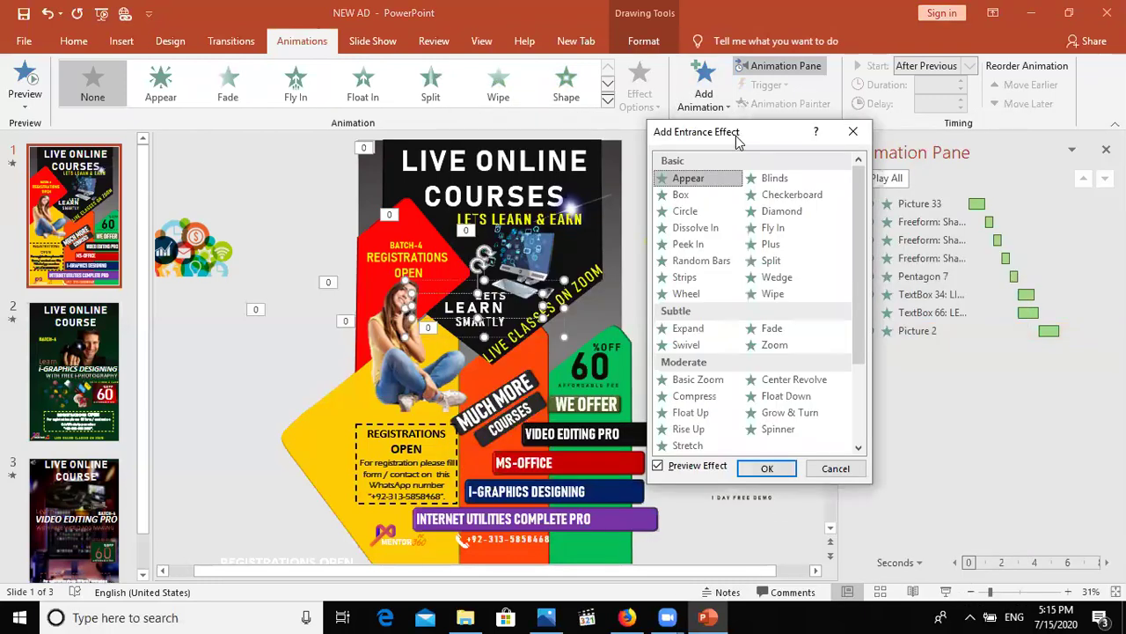
pyautogui.click(700, 331)
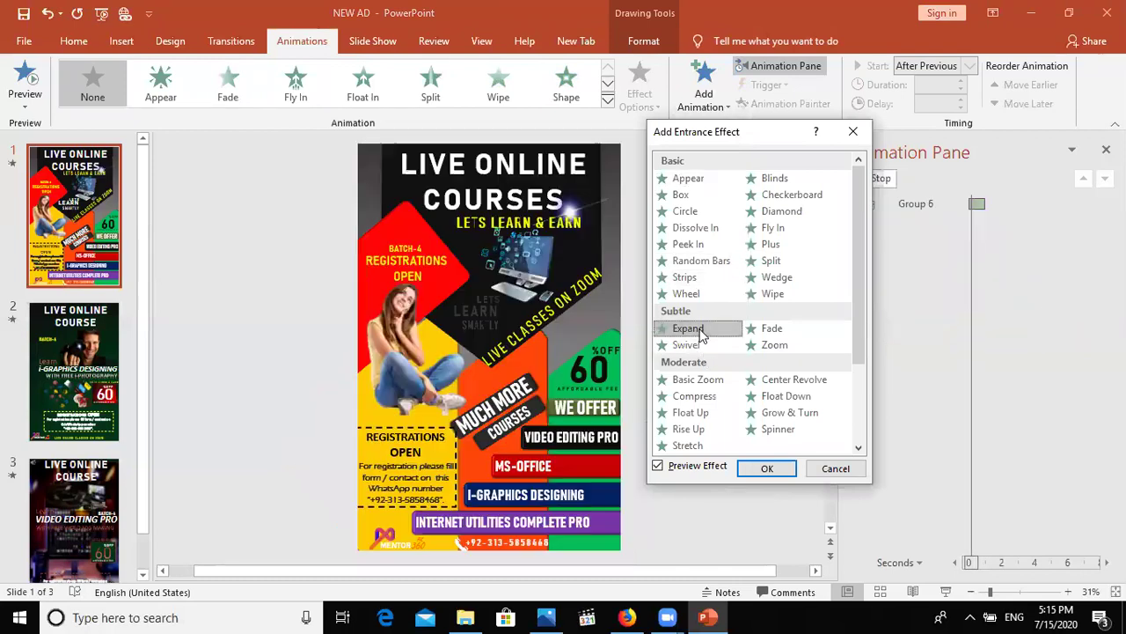
pyautogui.click(708, 396)
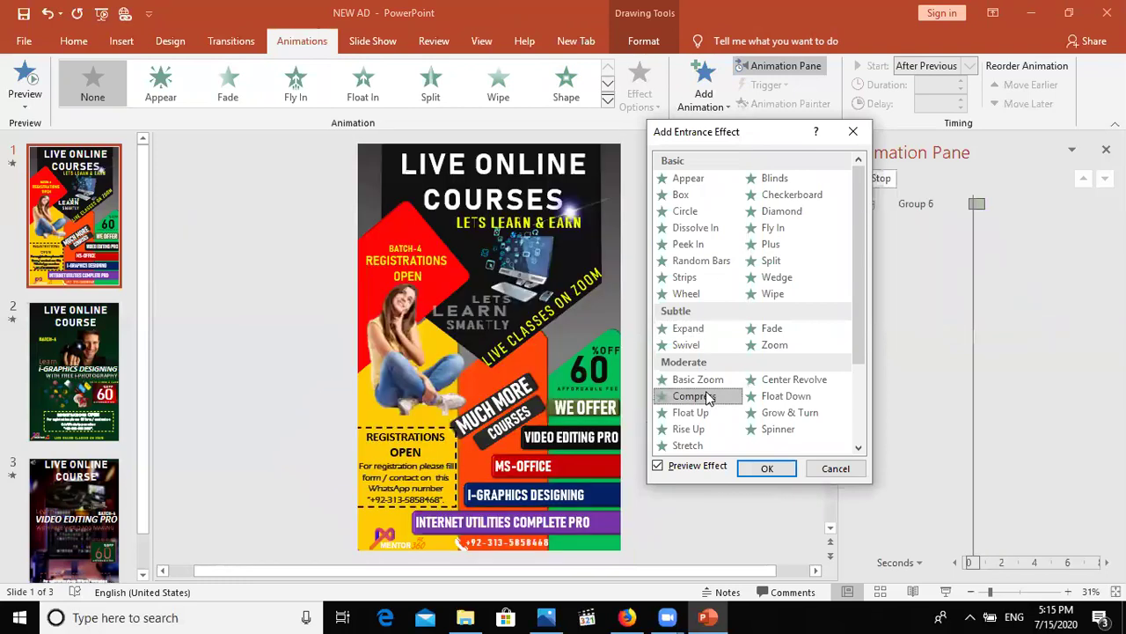
pyautogui.click(767, 469)
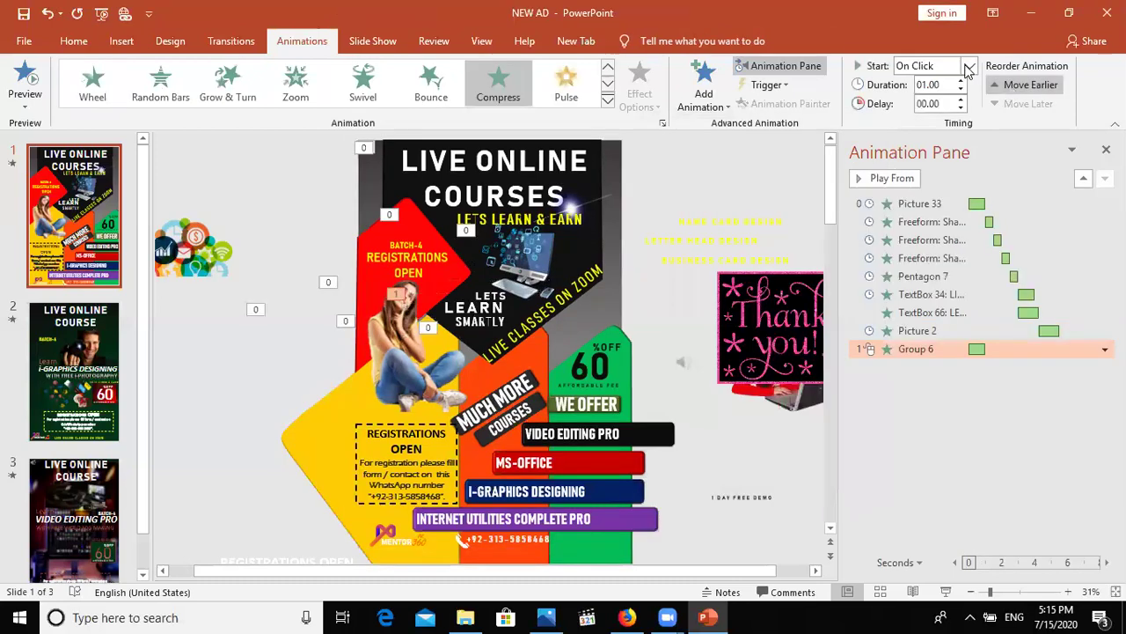
pyautogui.click(968, 69)
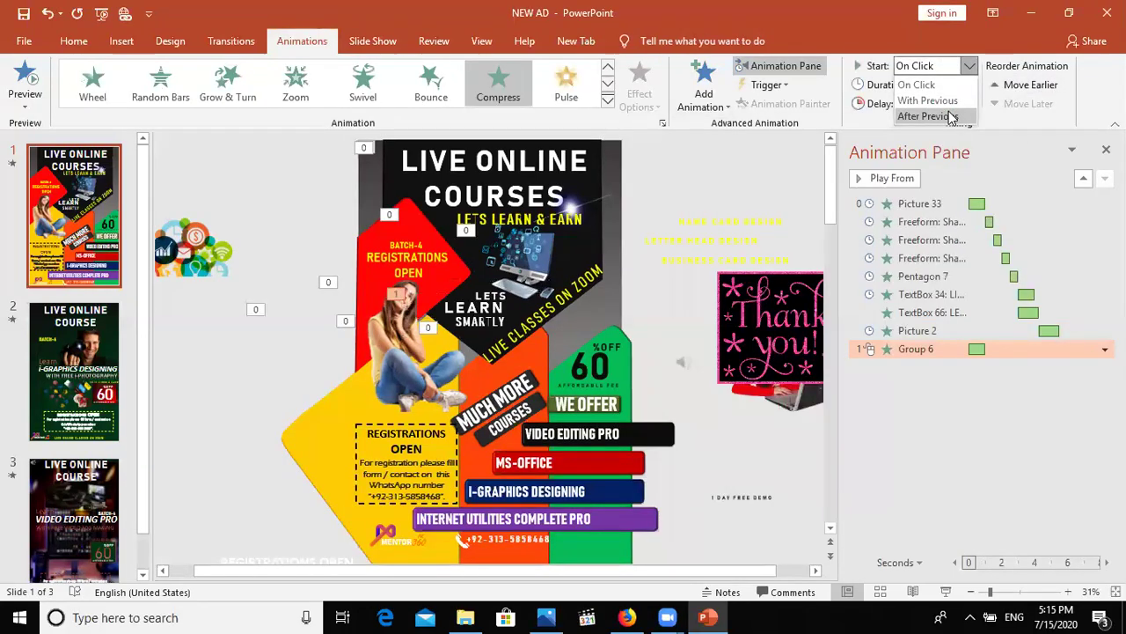
pyautogui.click(952, 117)
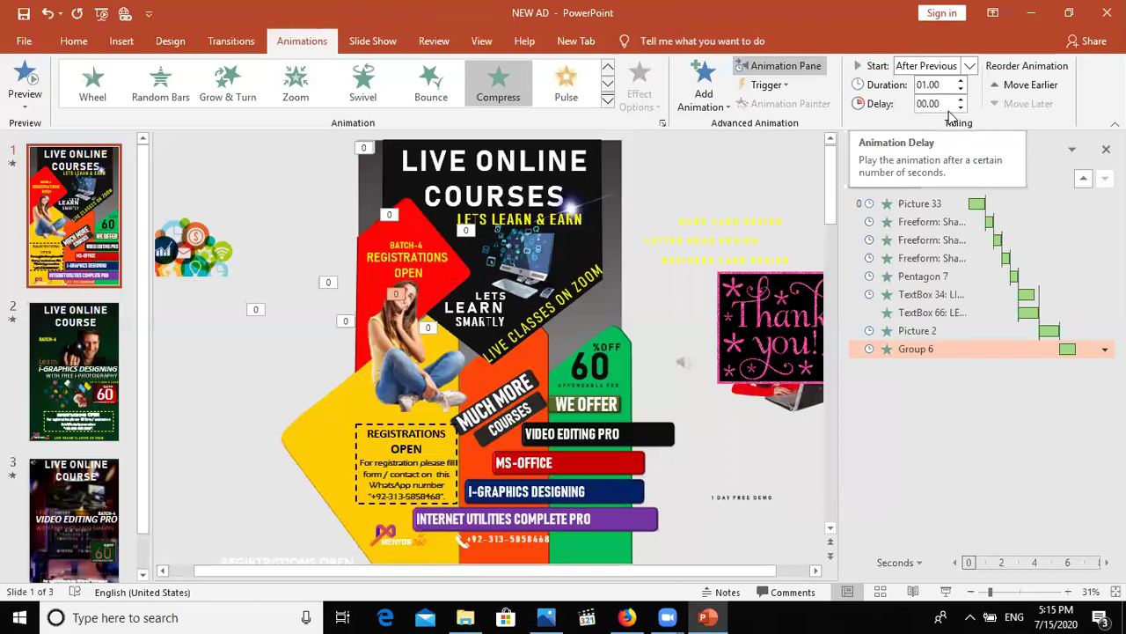
# - Make TextBox 38 fly in From Bottom-Left After Previous, then preview the slide show
pyautogui.click(543, 310)
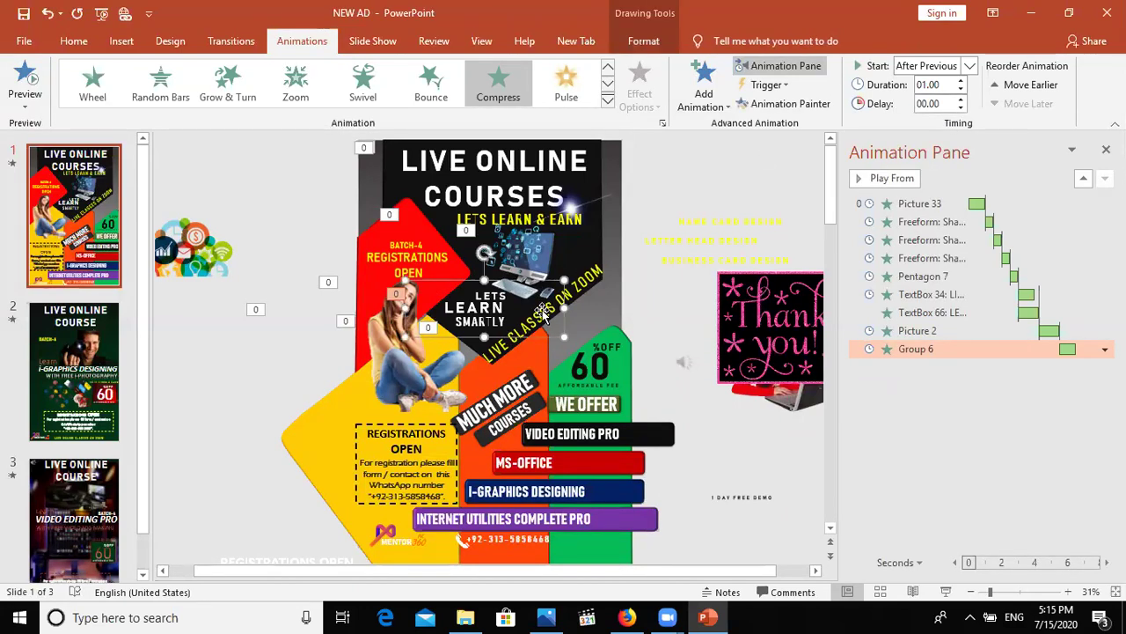
pyautogui.click(635, 242)
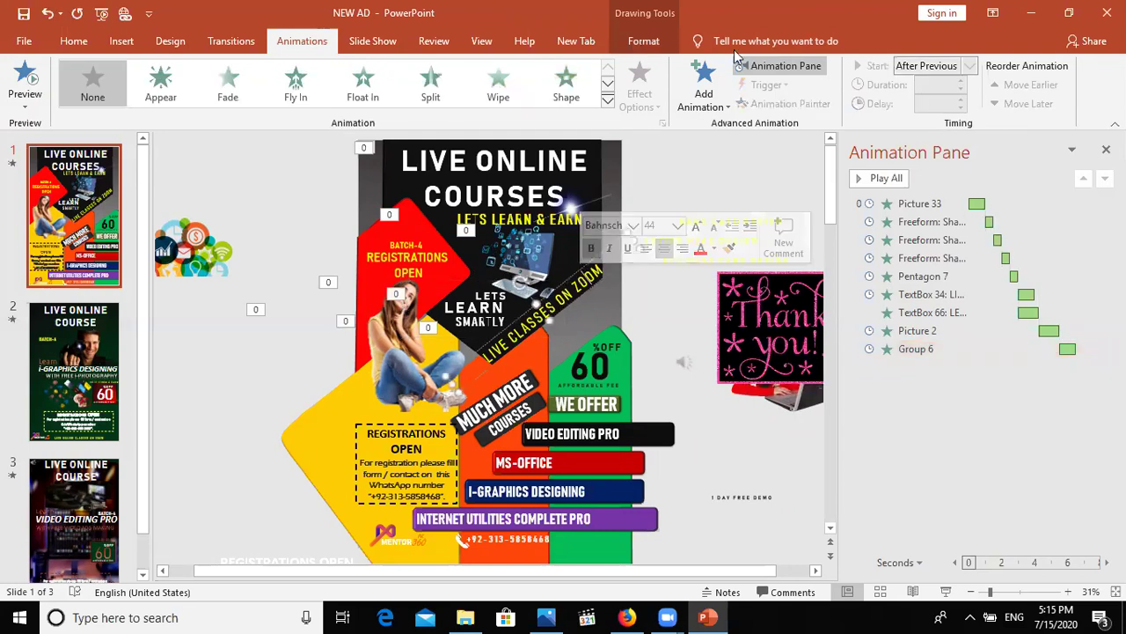
pyautogui.click(283, 81)
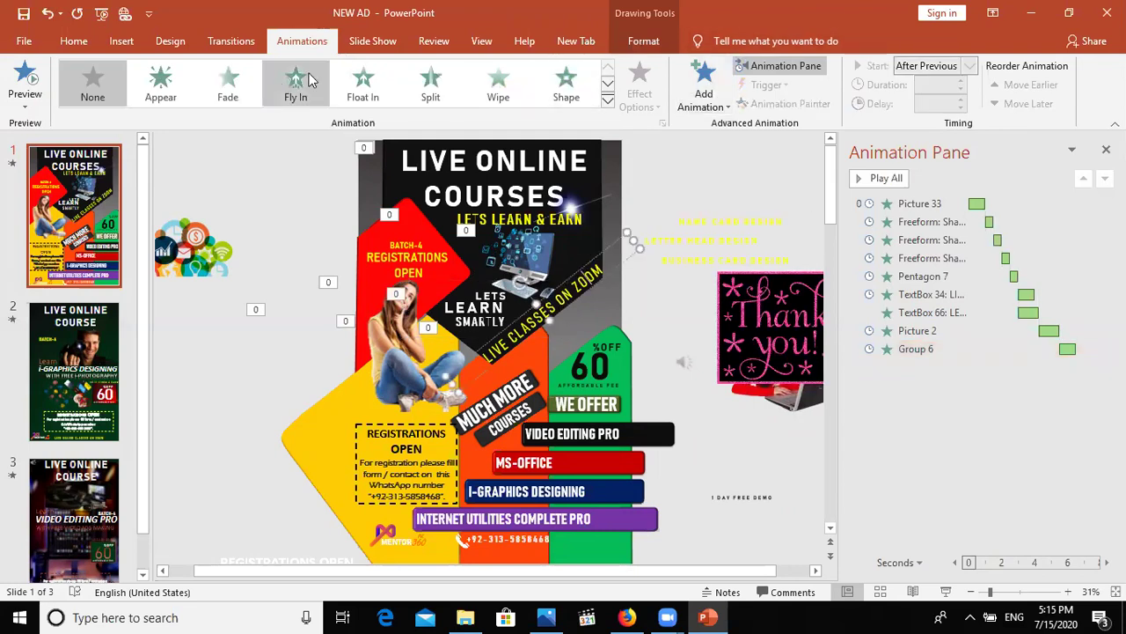
pyautogui.click(649, 105)
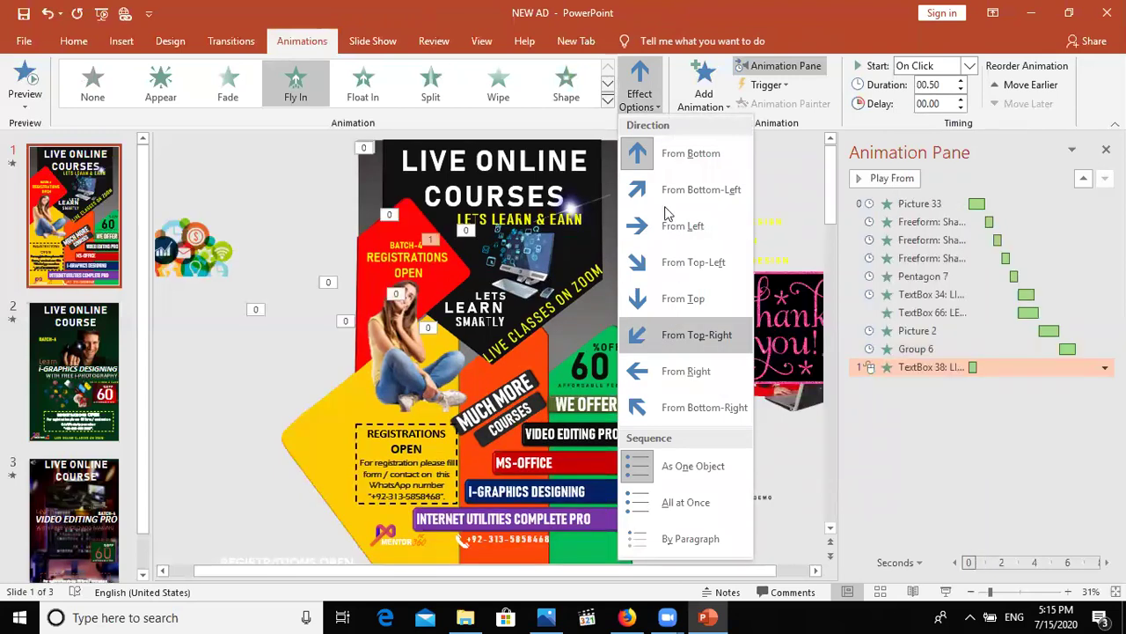
pyautogui.click(666, 197)
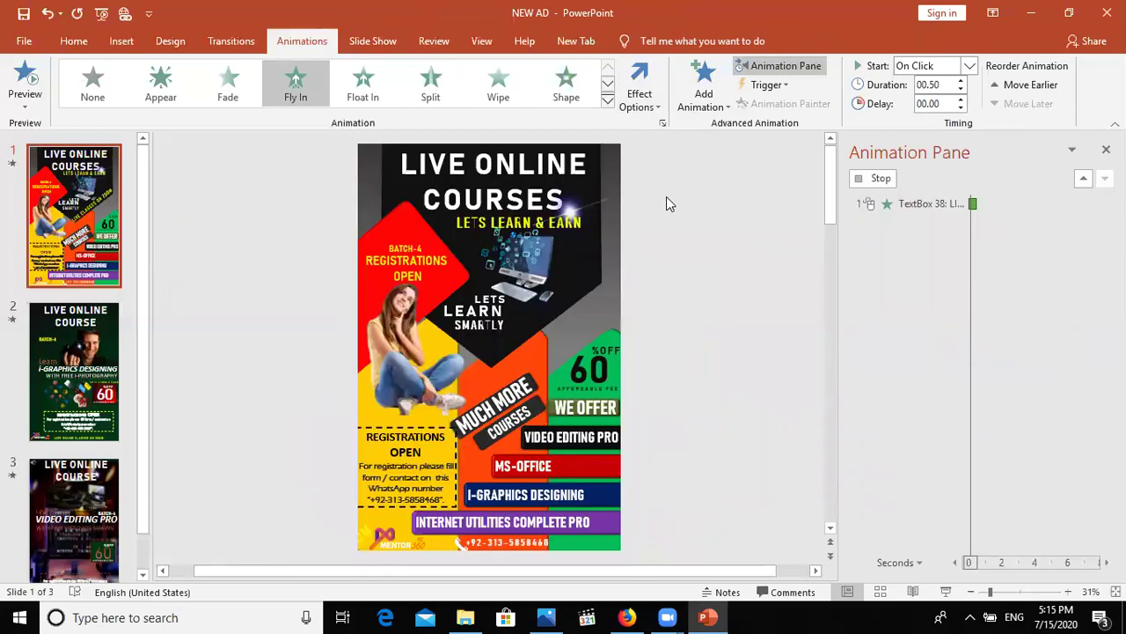
pyautogui.click(969, 66)
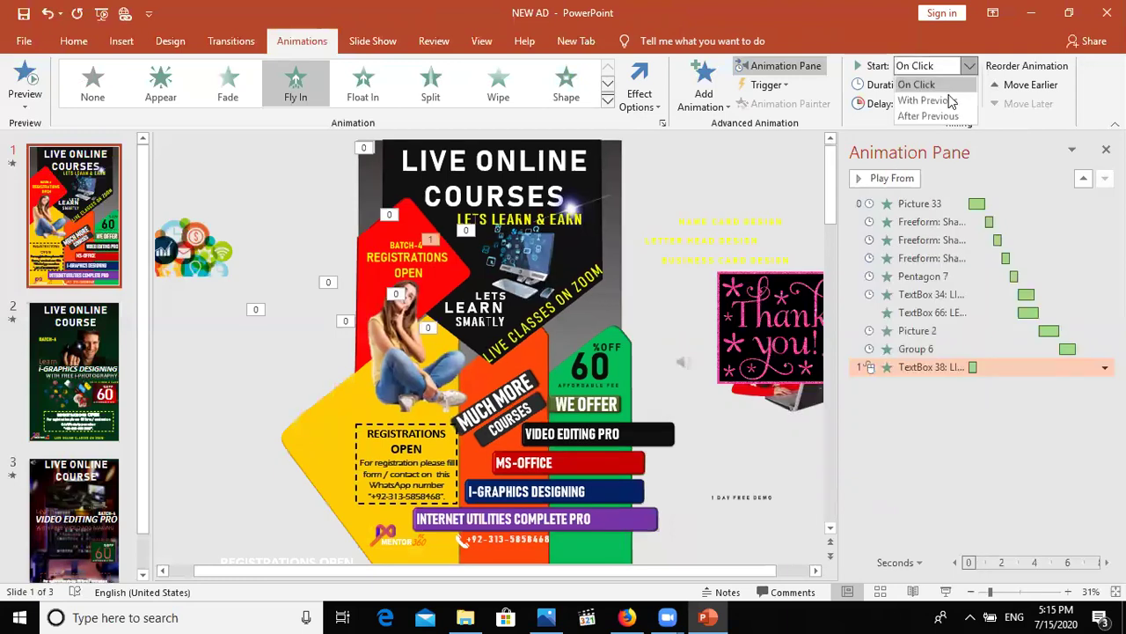
pyautogui.click(934, 116)
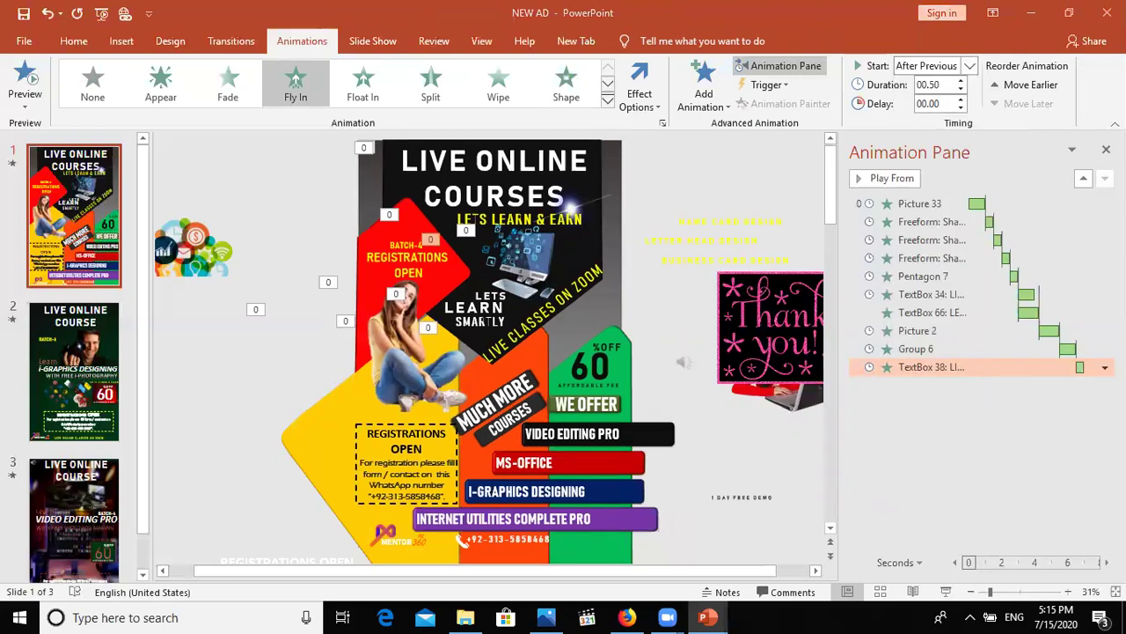
pyautogui.press('F5')
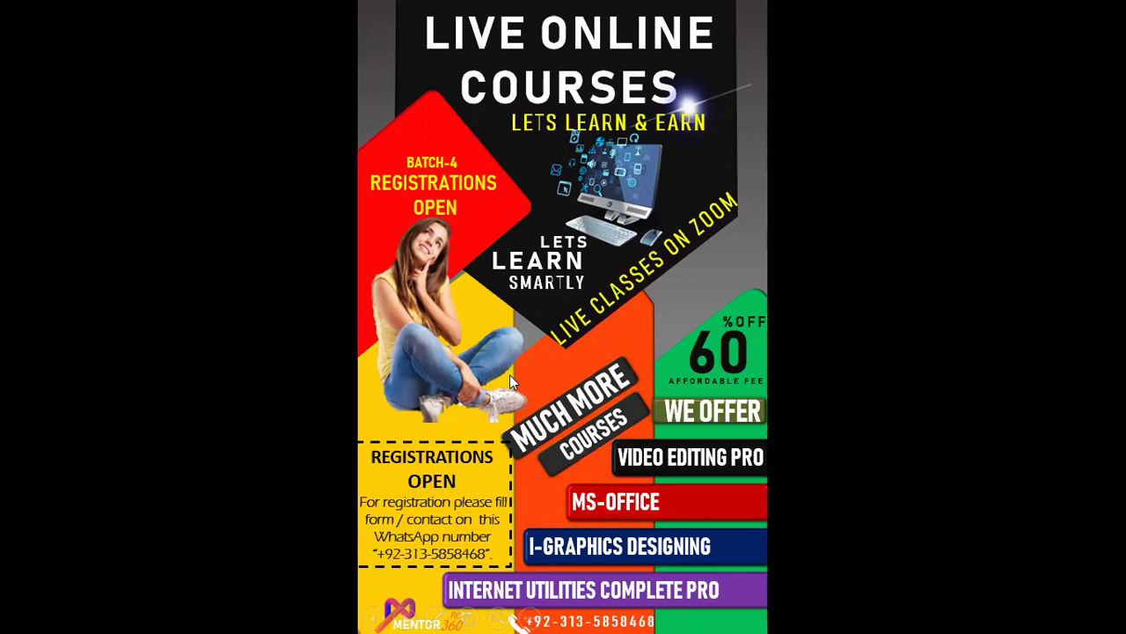
pyautogui.press('Escape')
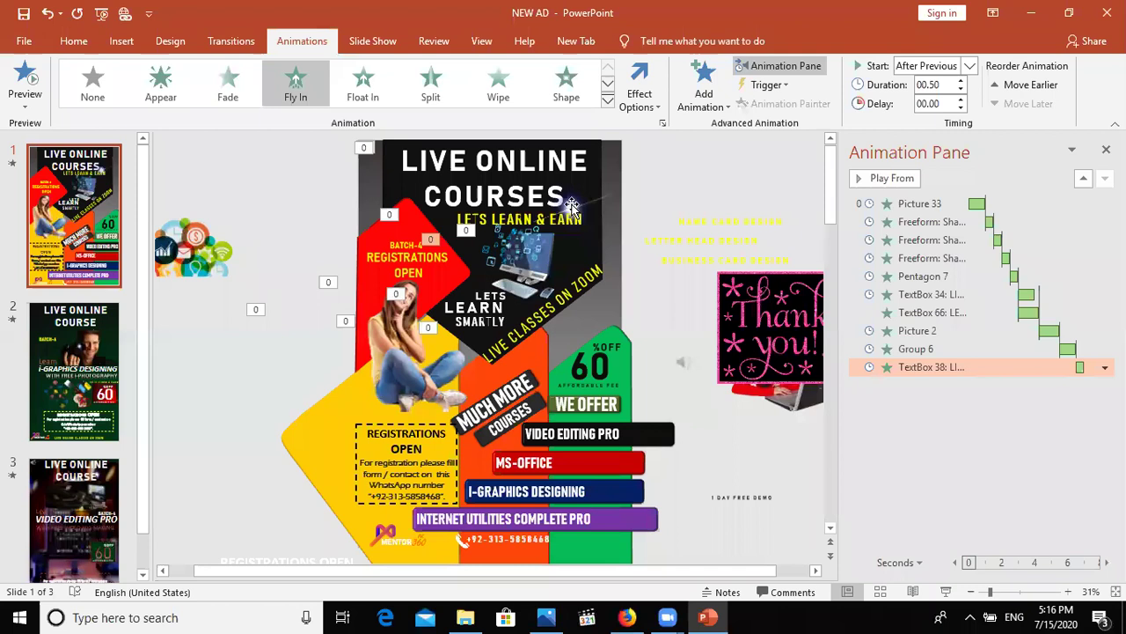
# - Try Color Pulse and Object Color emphases on the sparkle picture, then remove them and restore TextBox 38's fly-in
pyautogui.click(563, 194)
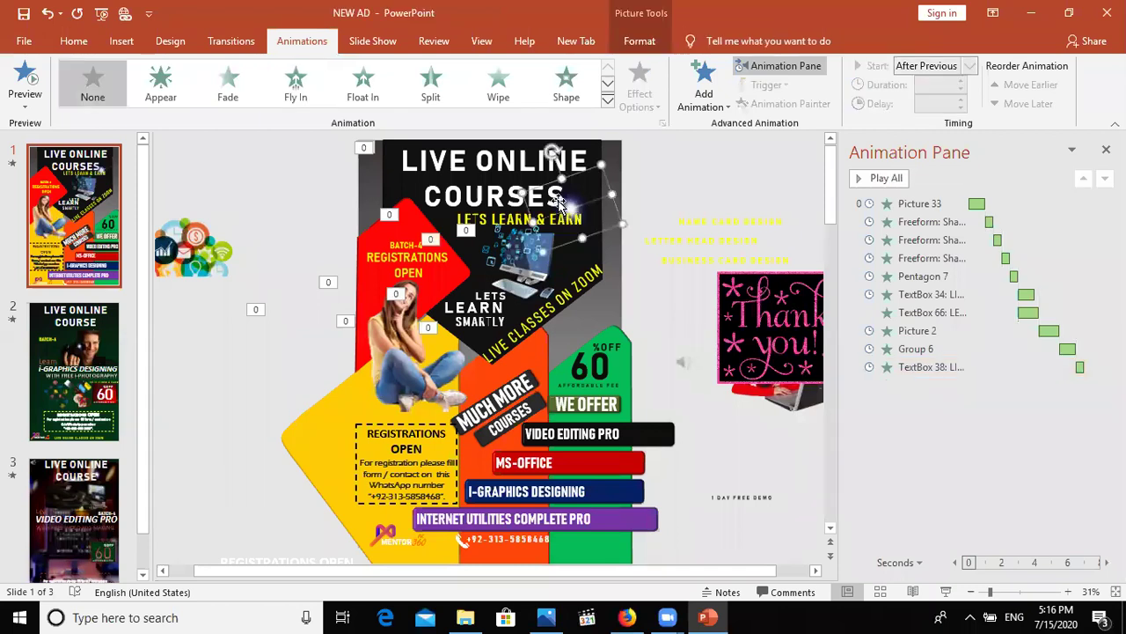
pyautogui.click(702, 95)
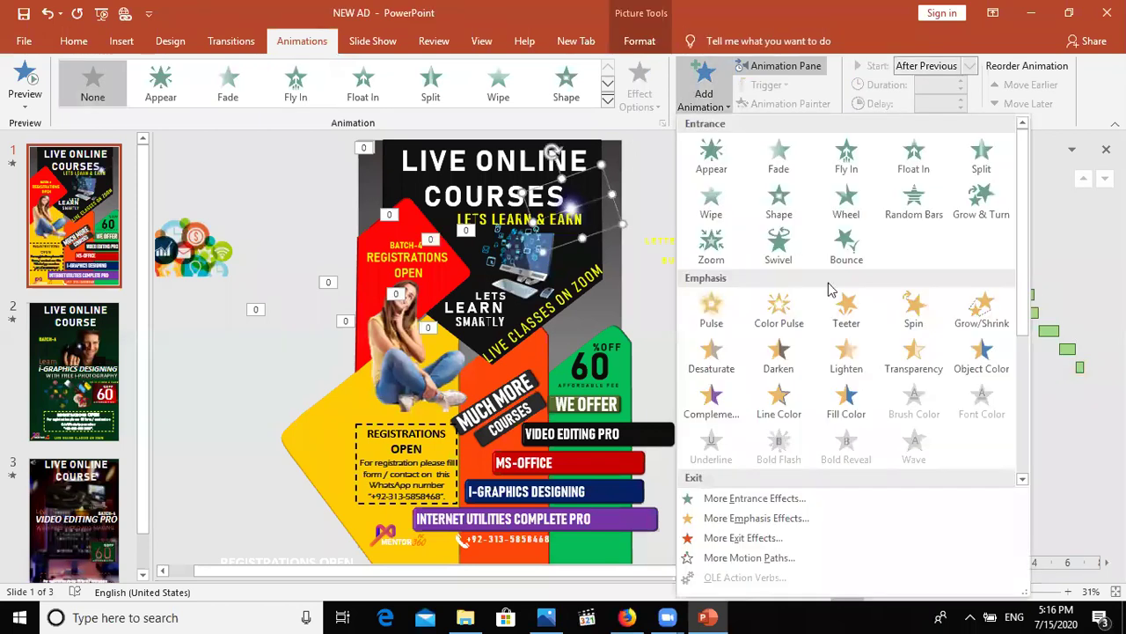
pyautogui.click(782, 320)
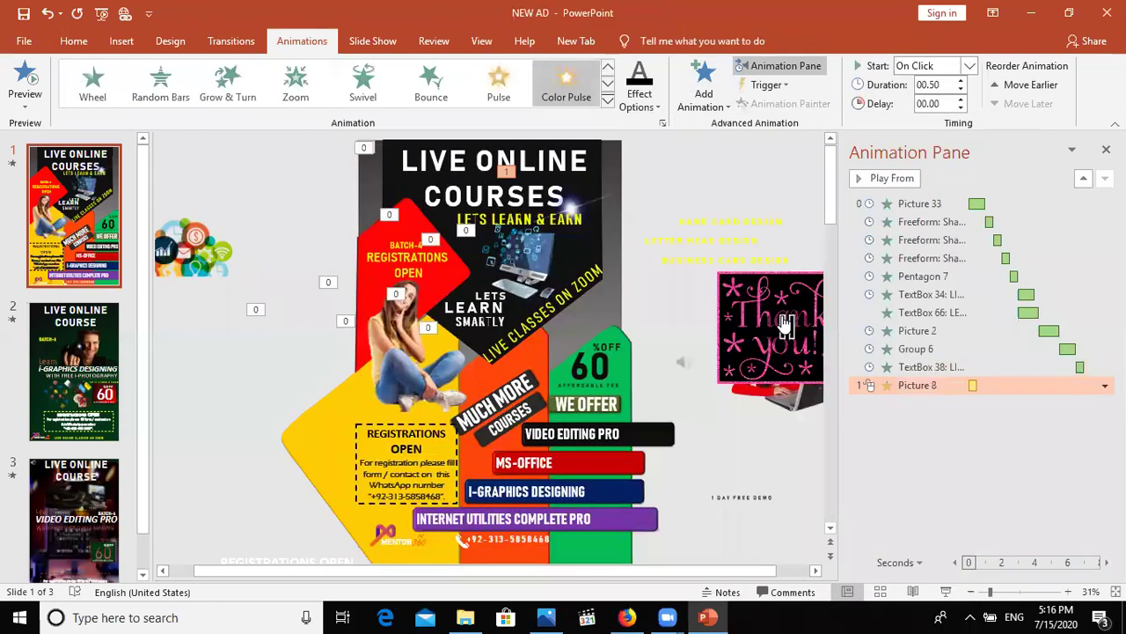
pyautogui.click(868, 385)
pyautogui.click(703, 88)
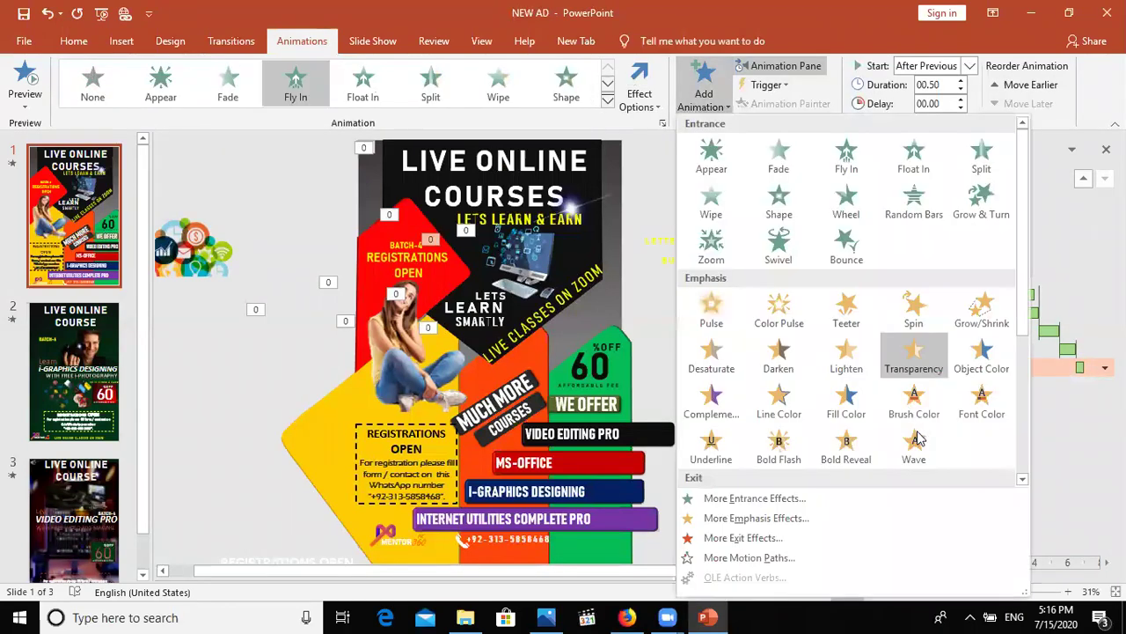
pyautogui.click(978, 361)
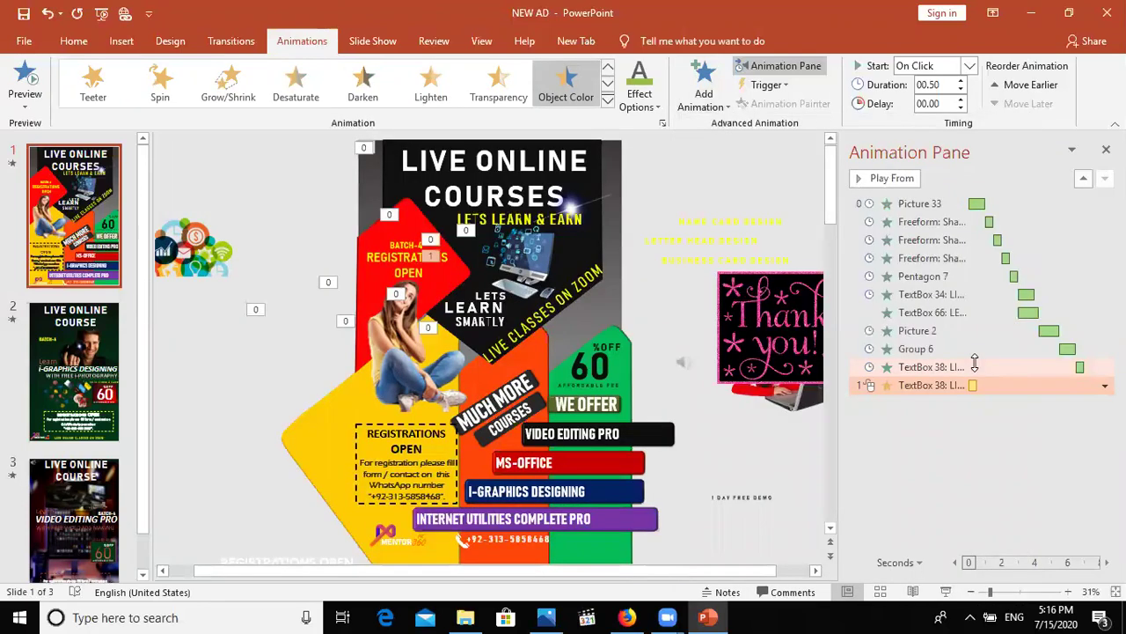
pyautogui.press('Delete')
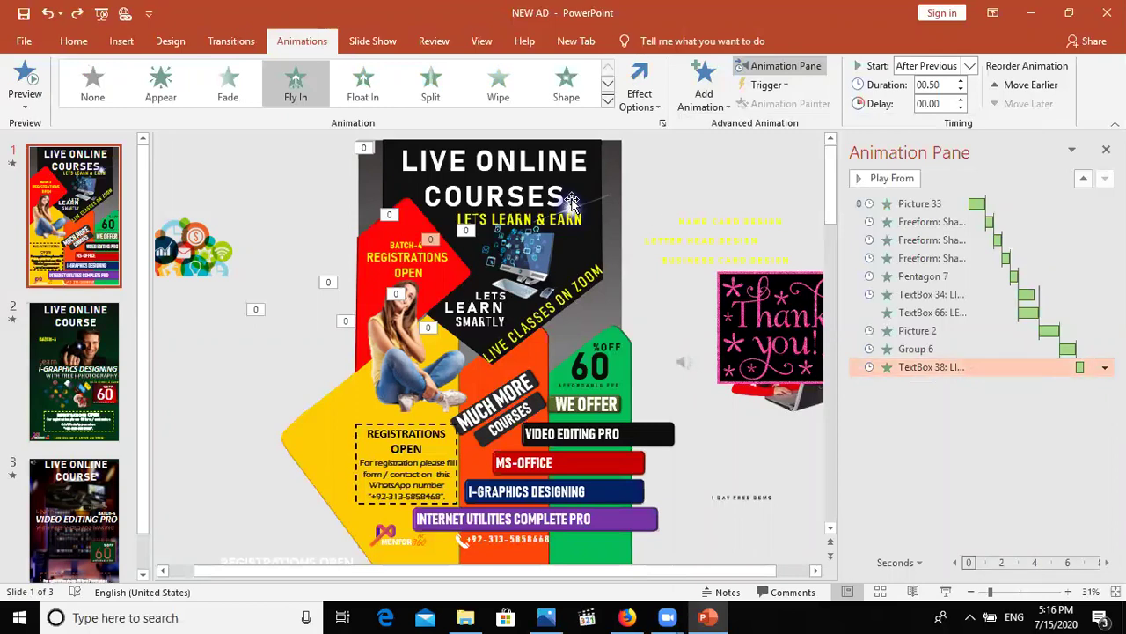
pyautogui.click(572, 200)
pyautogui.click(704, 88)
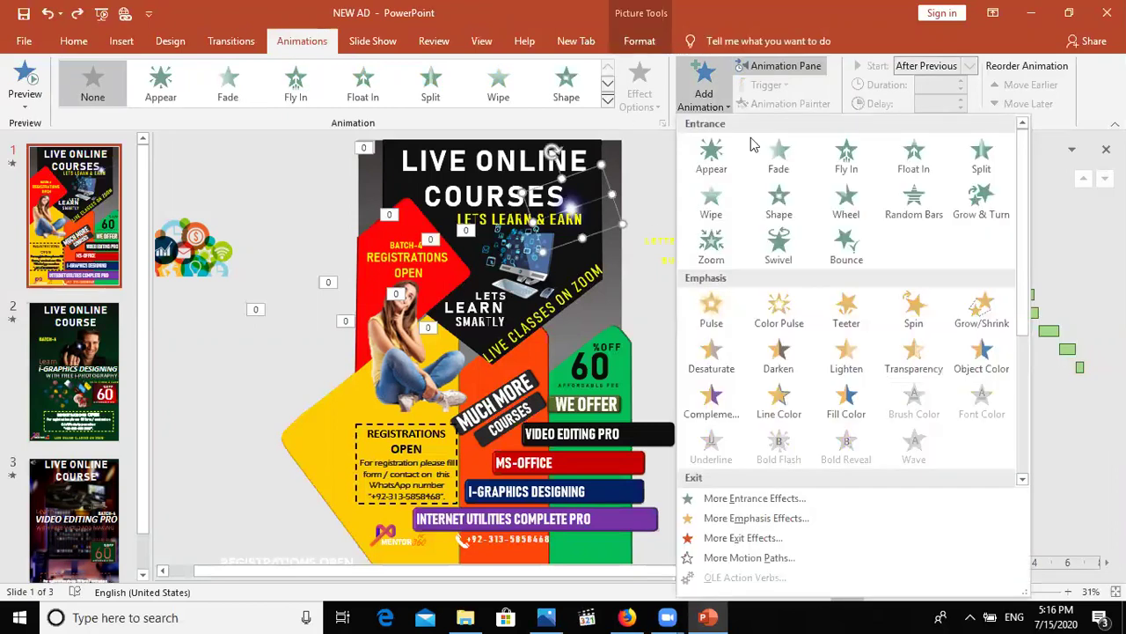
pyautogui.click(995, 368)
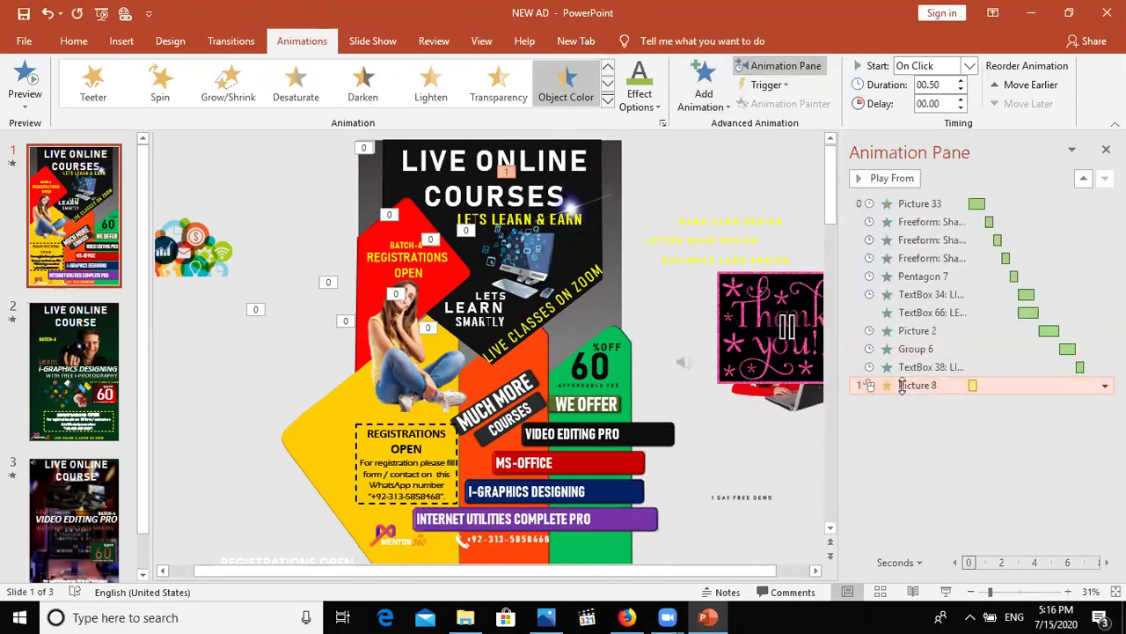
pyautogui.press('Delete')
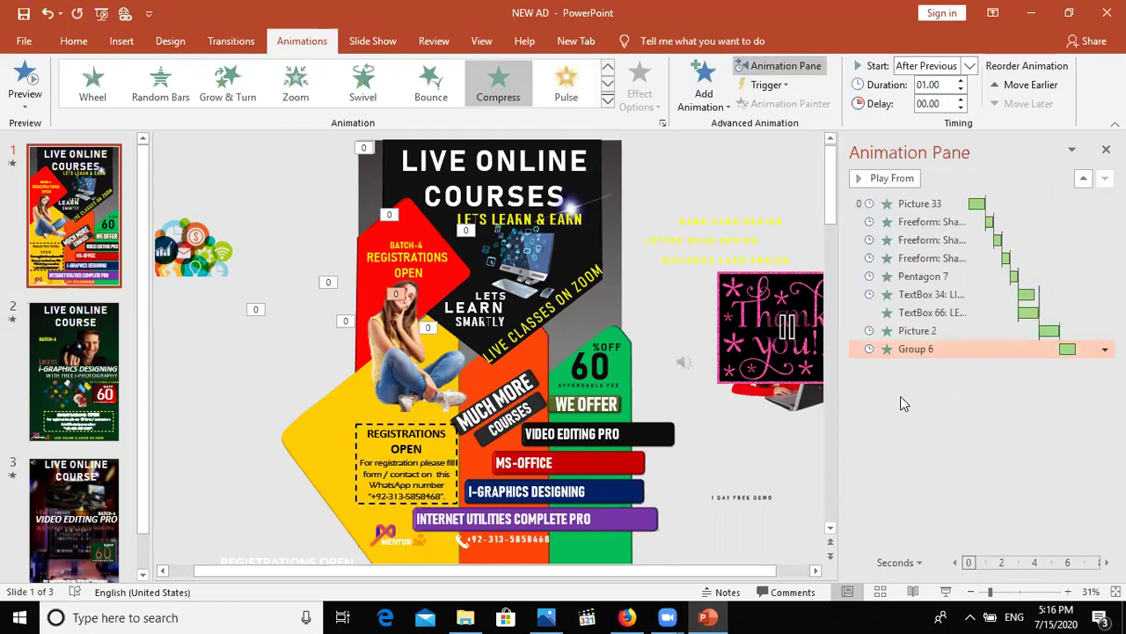
pyautogui.hotkey('ctrl', 'z')
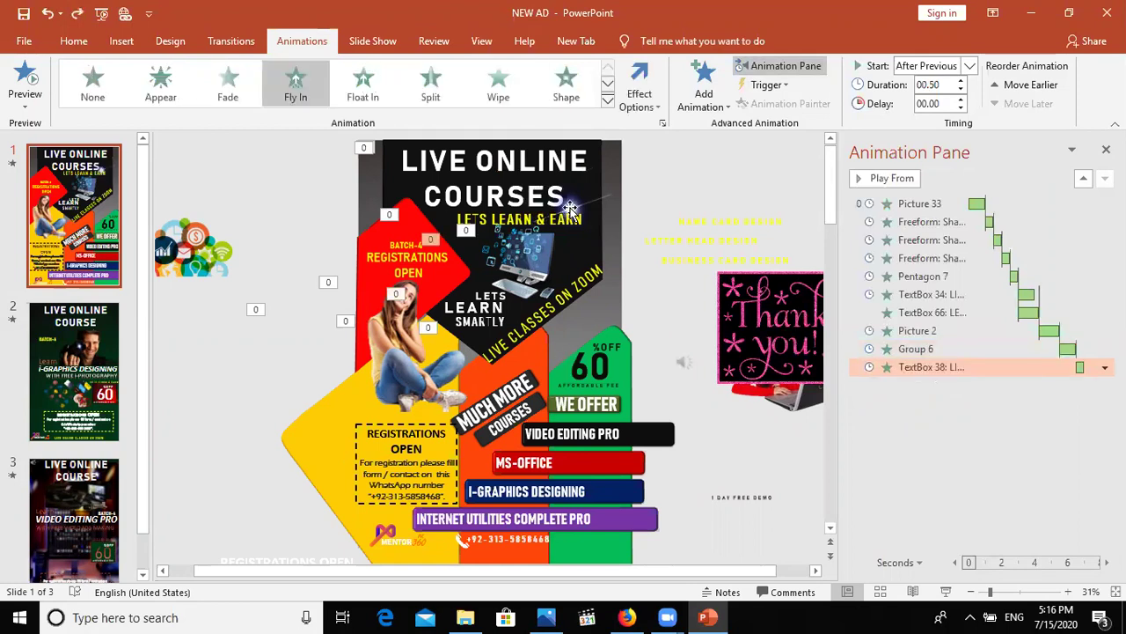
# - Try Lighten, Fill Color and Complementary emphases on the sparkle picture, deleting each trial
pyautogui.click(570, 206)
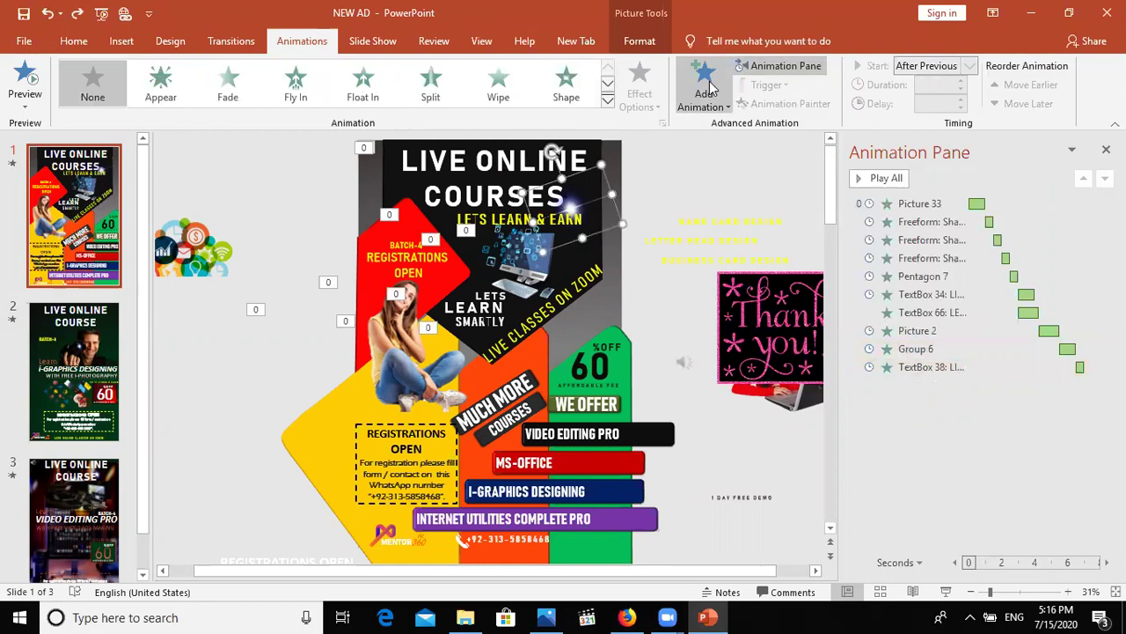
pyautogui.click(705, 88)
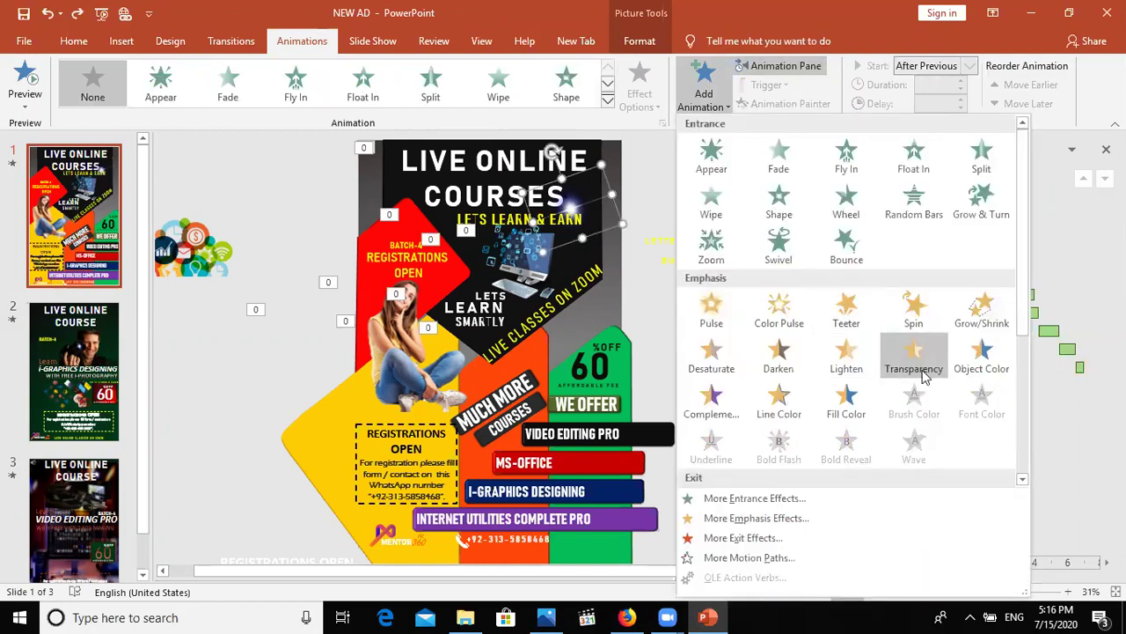
pyautogui.click(847, 365)
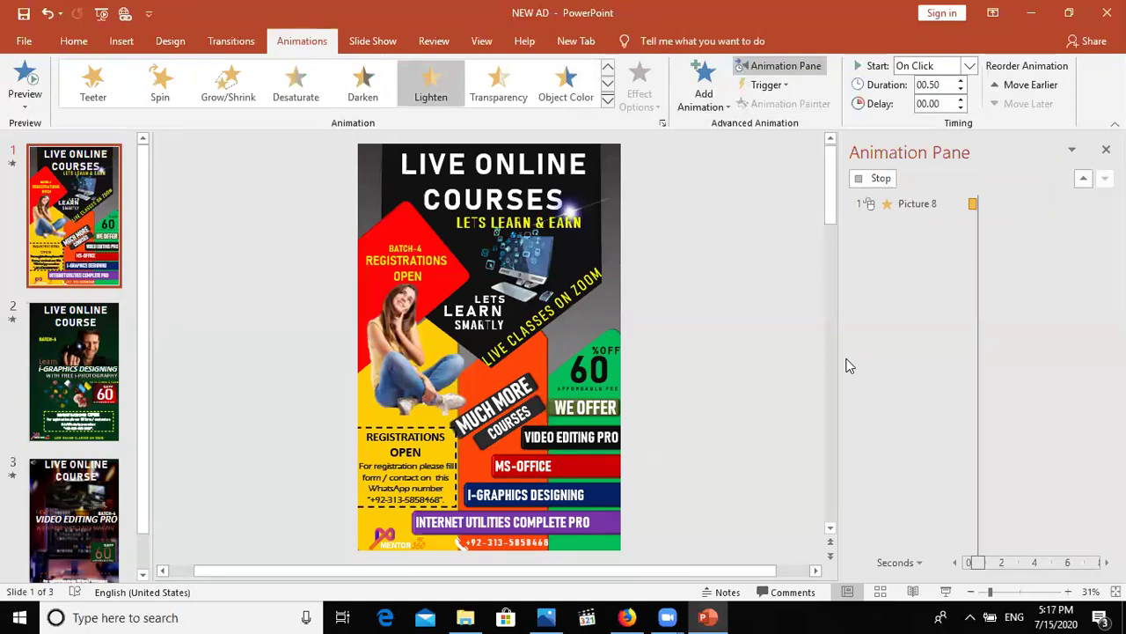
pyautogui.press('Delete')
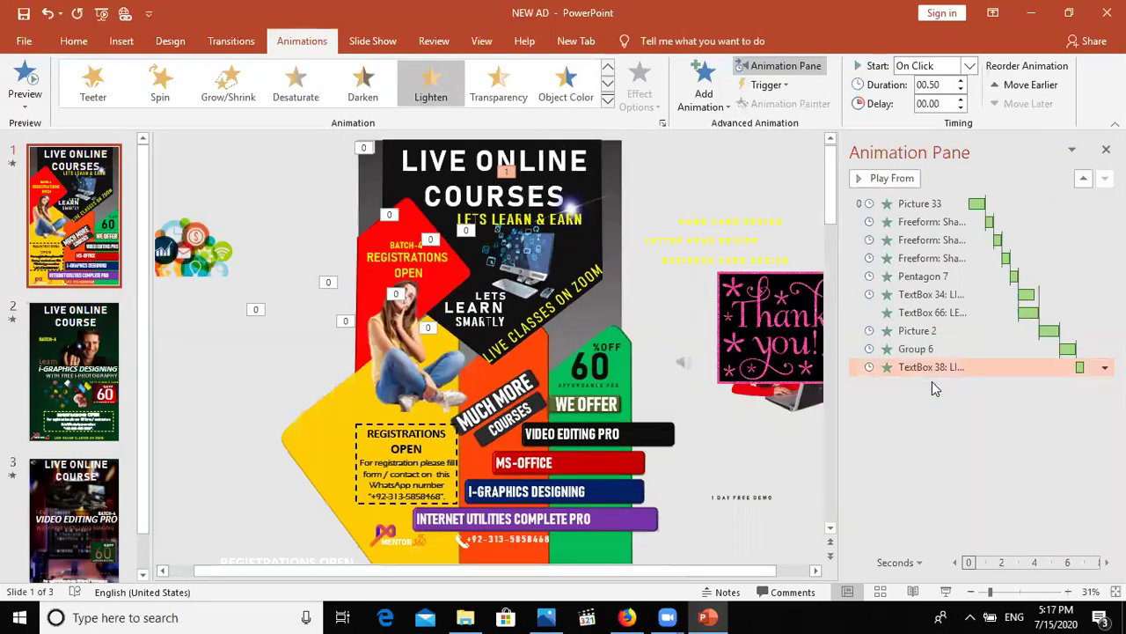
pyautogui.click(694, 86)
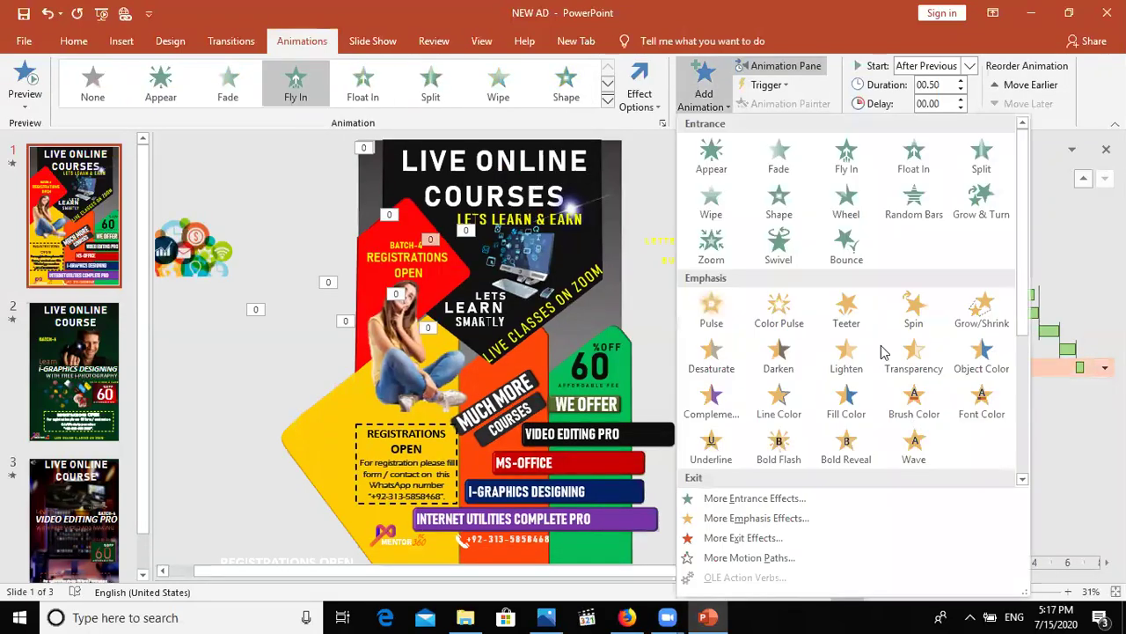
pyautogui.click(858, 414)
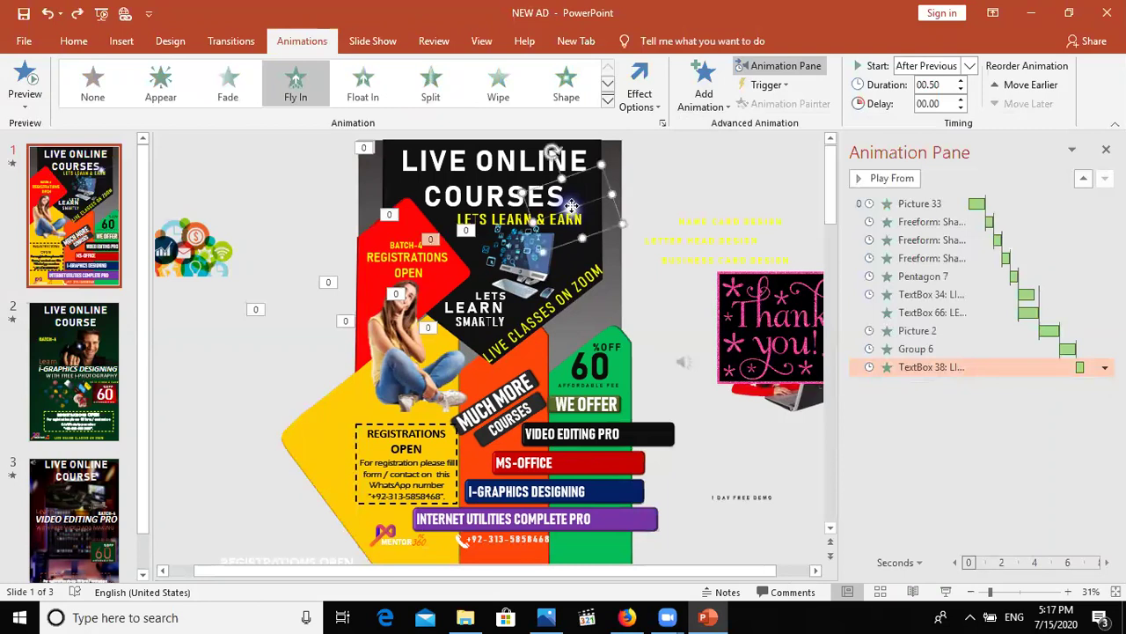
pyautogui.click(572, 208)
pyautogui.click(704, 85)
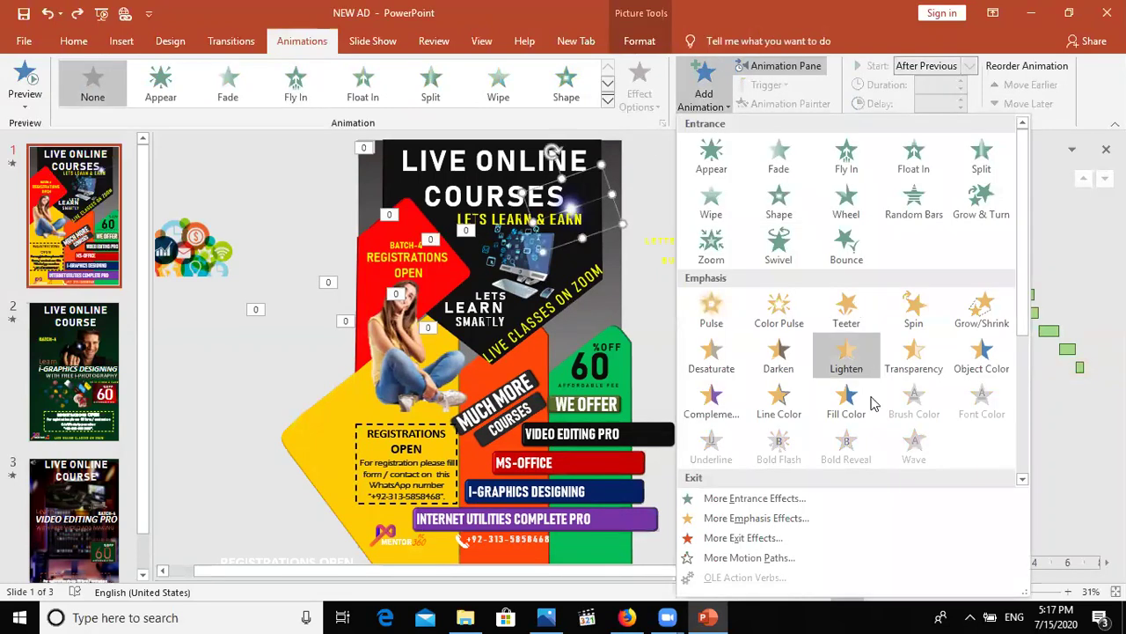
pyautogui.click(713, 403)
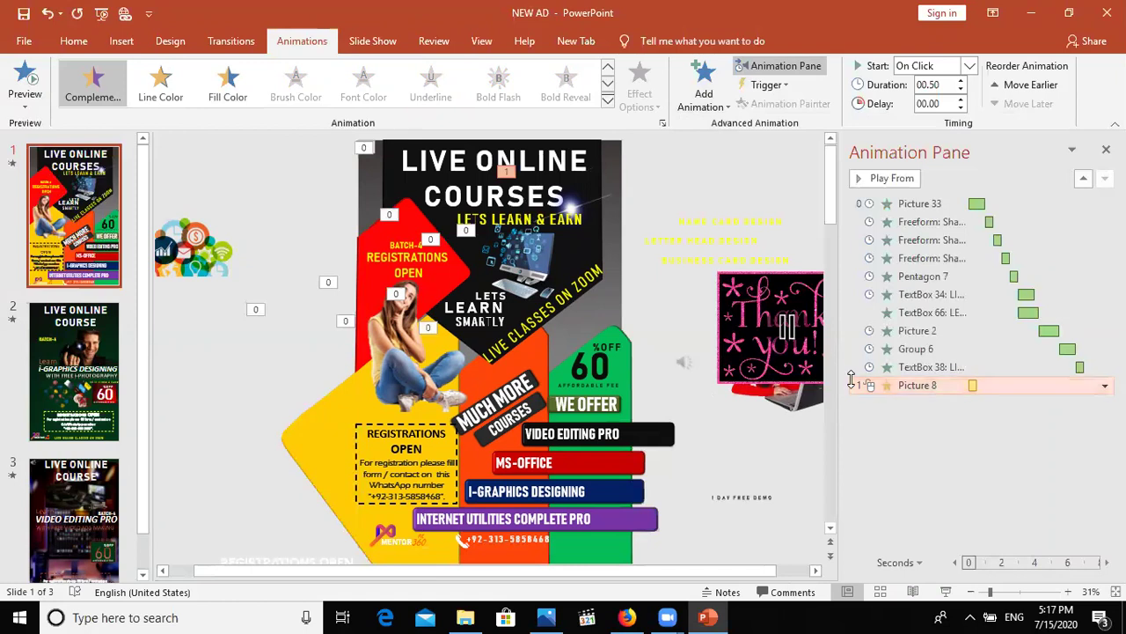
pyautogui.press('Delete')
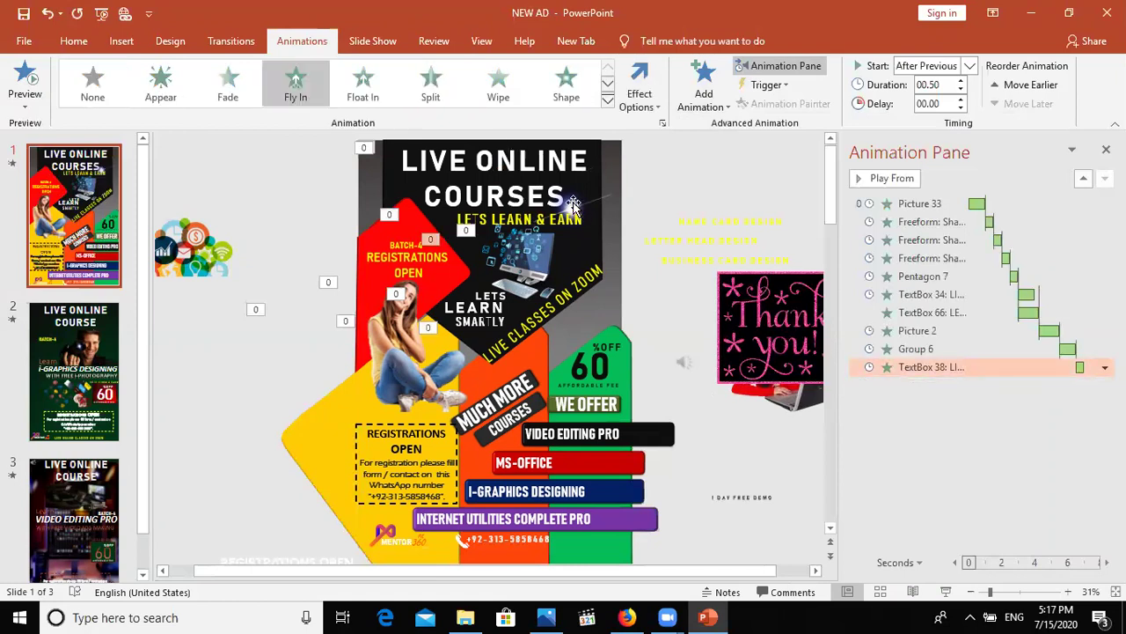
# - Try a Line Color emphasis with a theme colour on the sparkle picture, then undo it
pyautogui.click(580, 213)
pyautogui.click(708, 103)
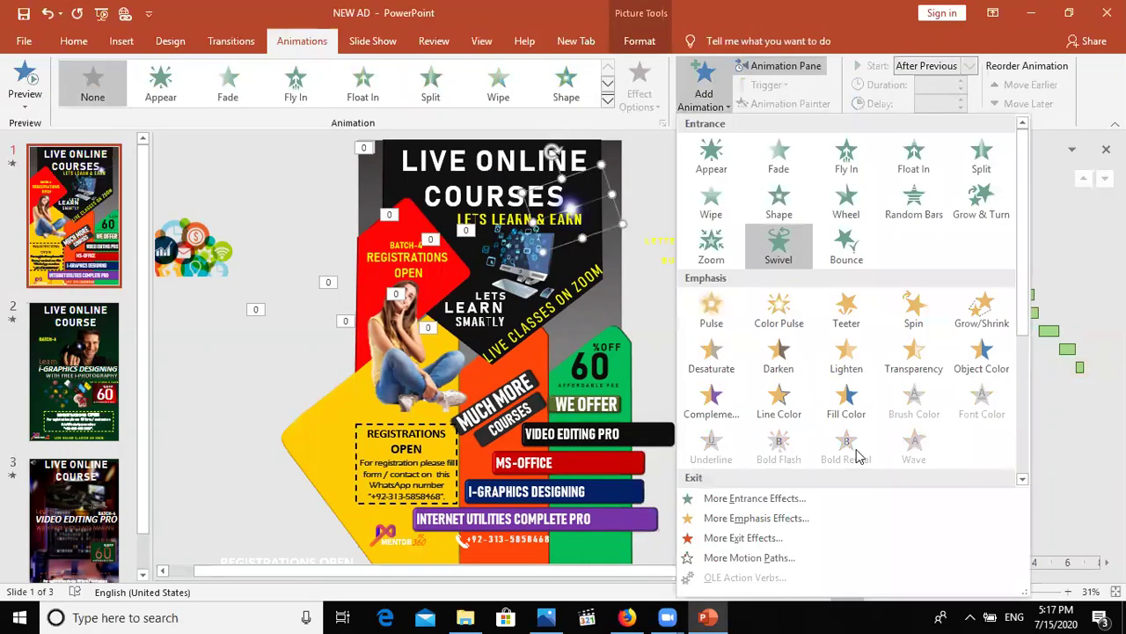
pyautogui.click(792, 415)
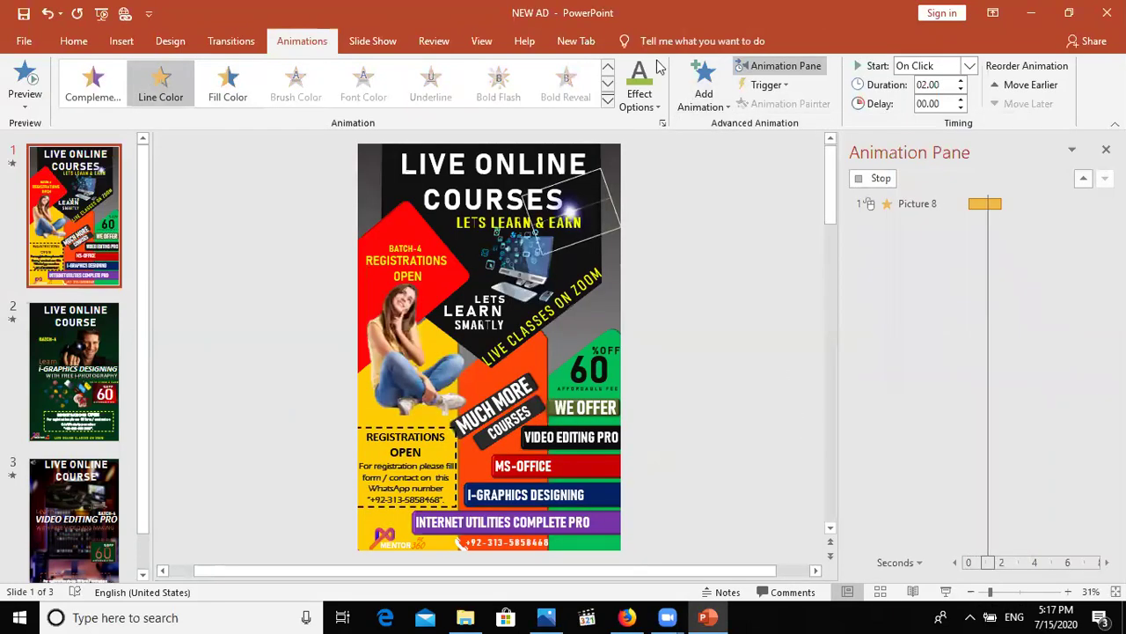
pyautogui.click(640, 107)
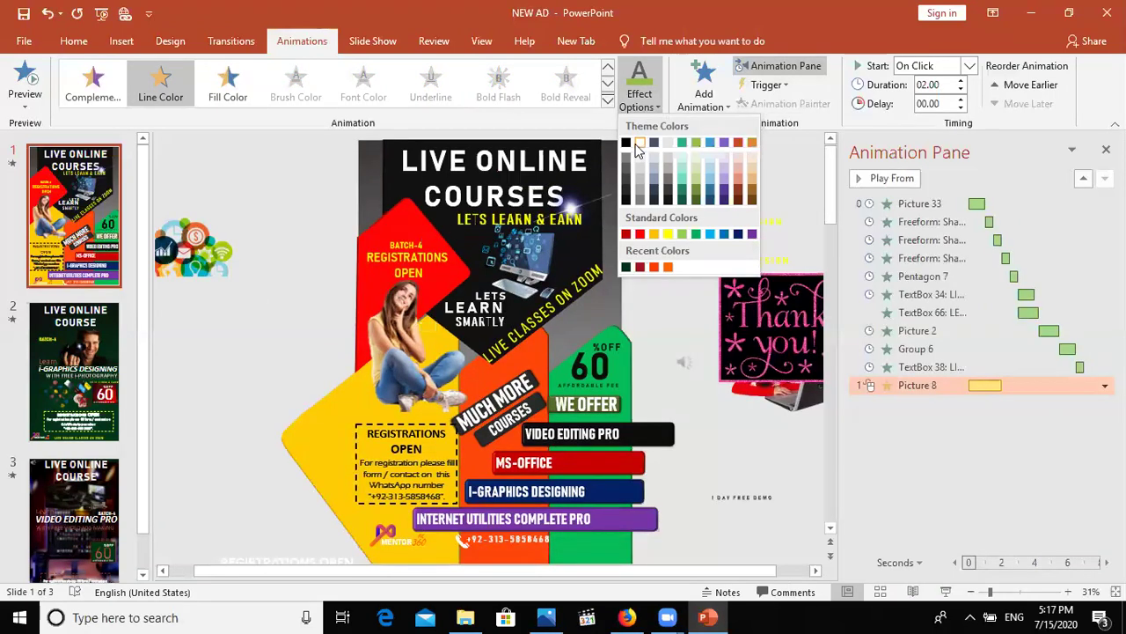
pyautogui.click(638, 144)
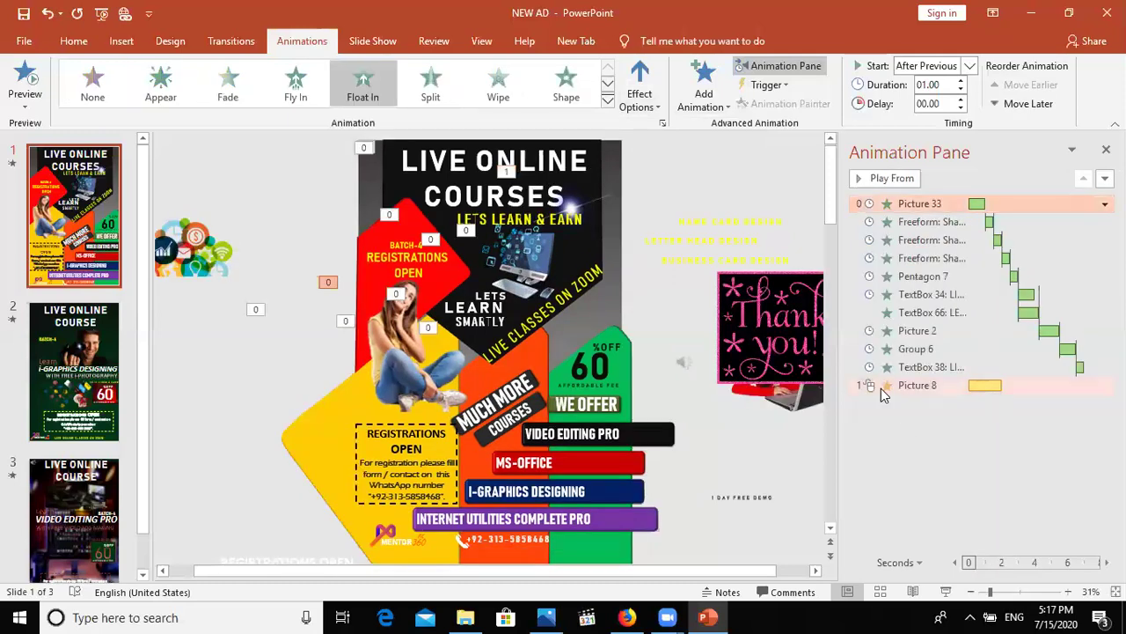
pyautogui.hotkey('ctrl', 'z')
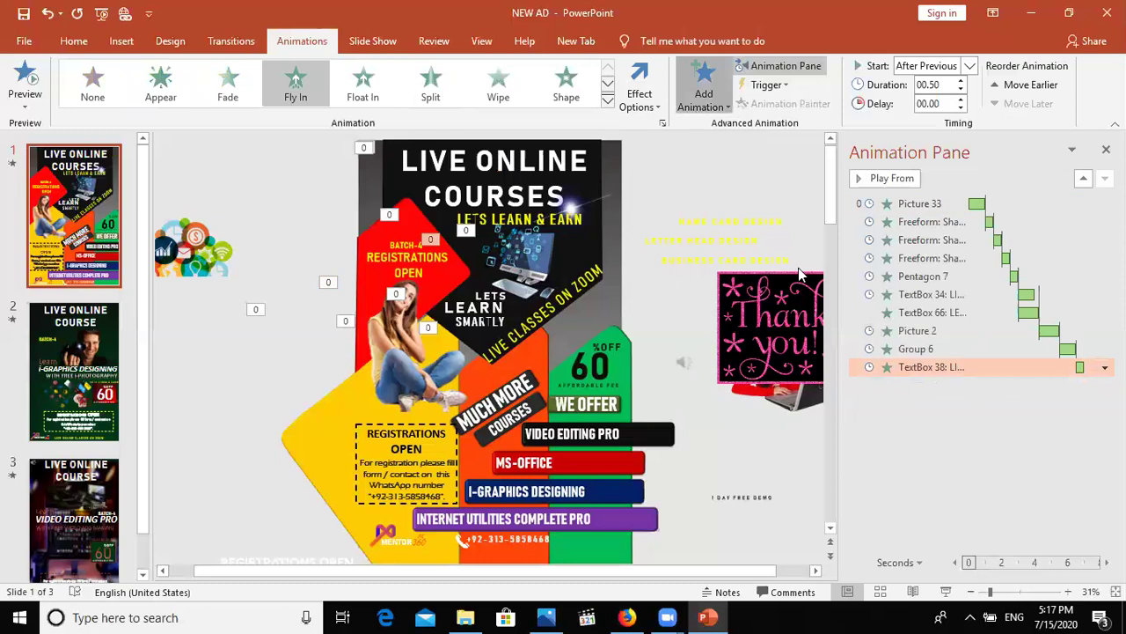
# - Give the sparkle picture a Pulse emphasis
pyautogui.click(704, 88)
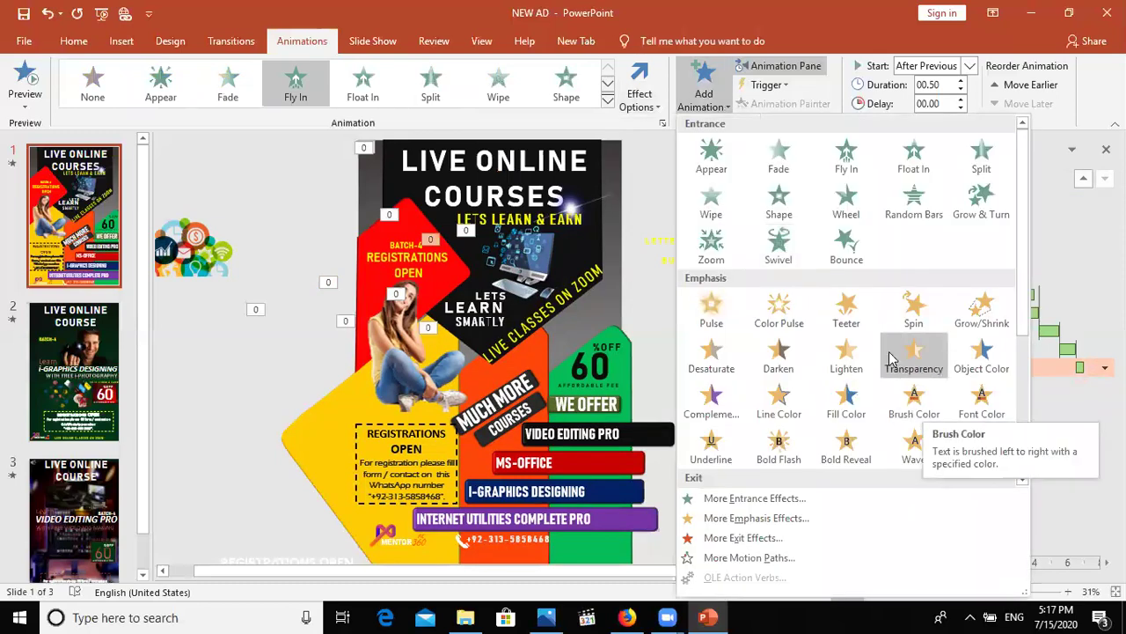
pyautogui.click(710, 309)
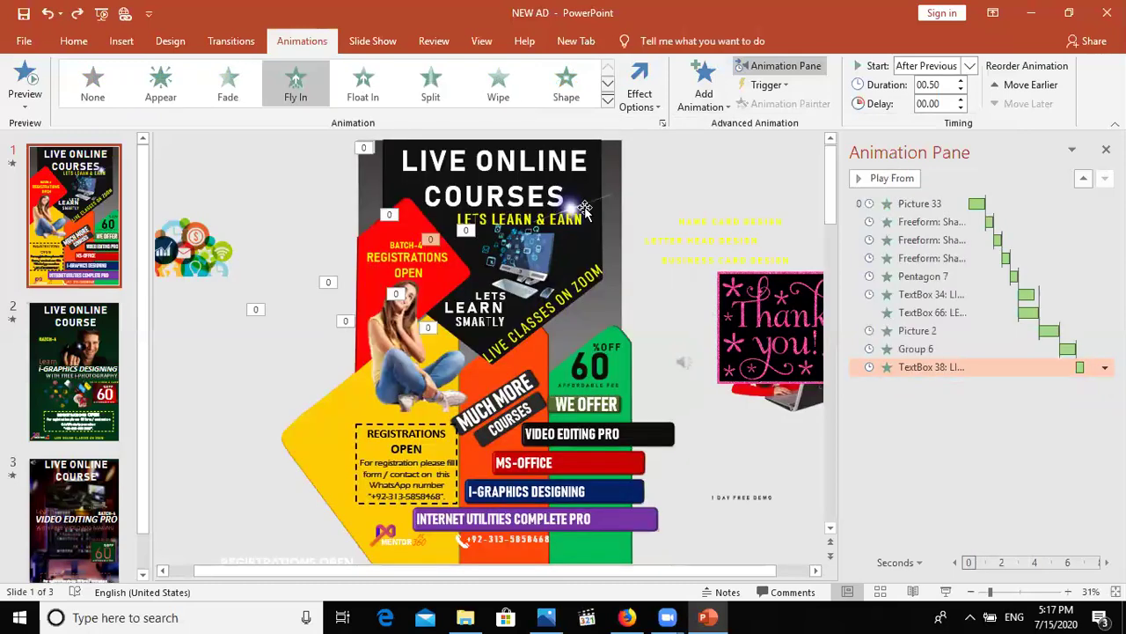
pyautogui.click(545, 167)
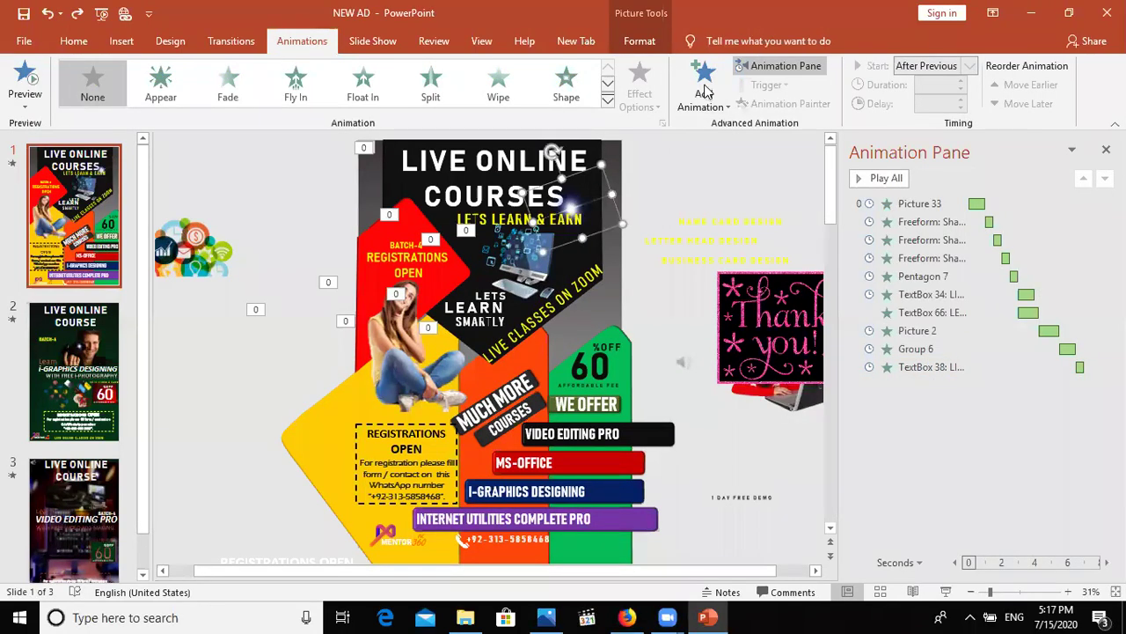
# - Set Picture 8's Pulse to start After Previous and repeat 3 times
pyautogui.click(720, 319)
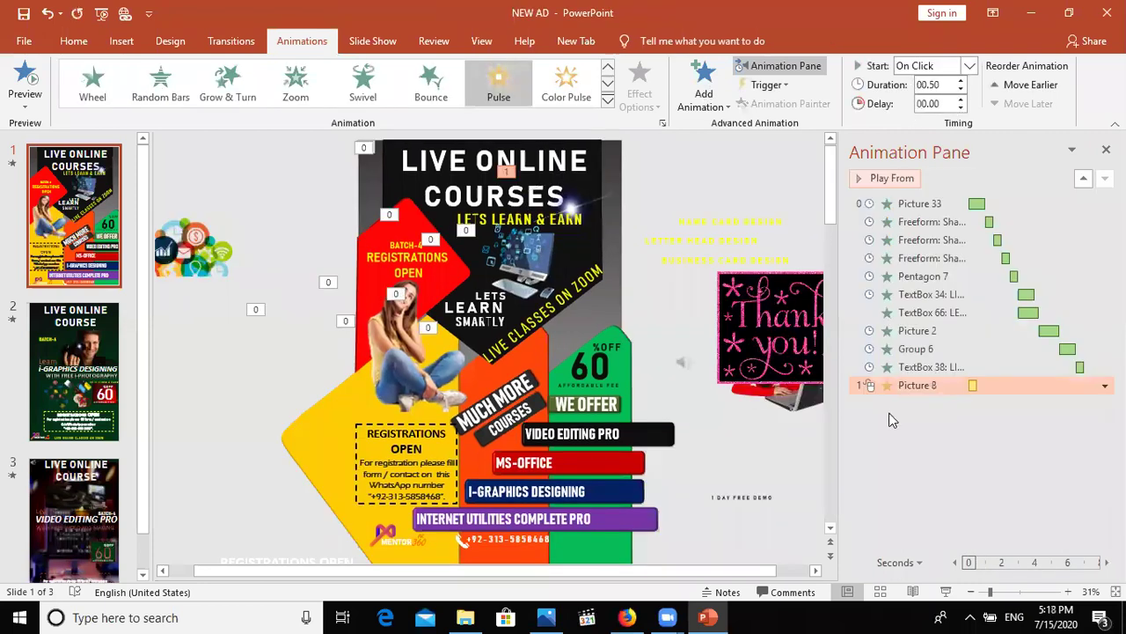
pyautogui.click(968, 67)
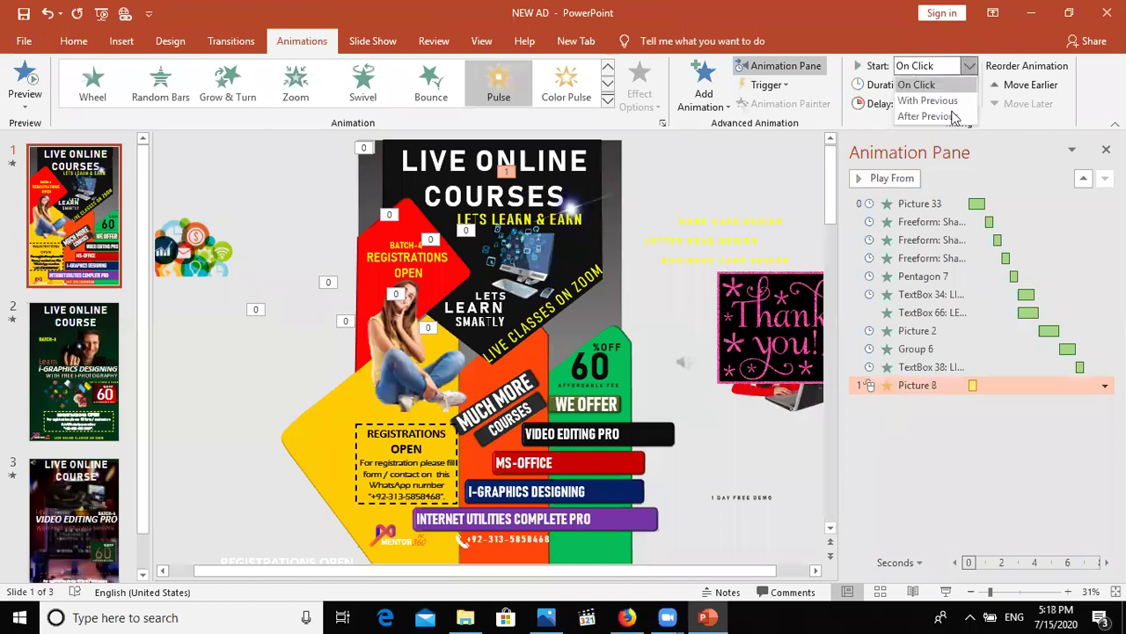
pyautogui.click(952, 117)
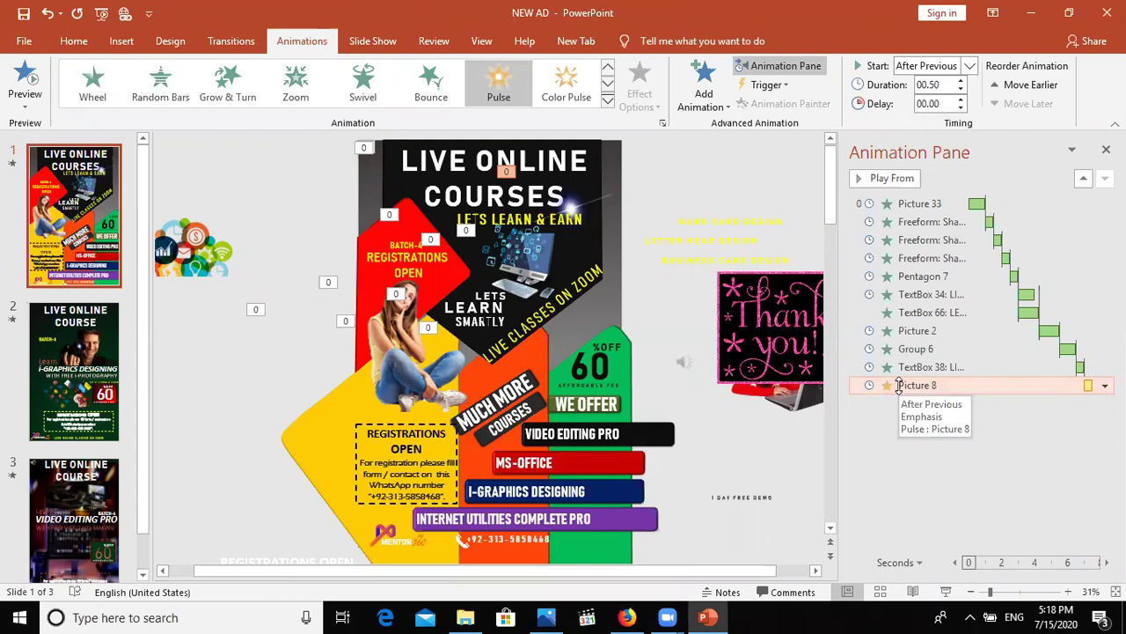
pyautogui.rightClick(899, 388)
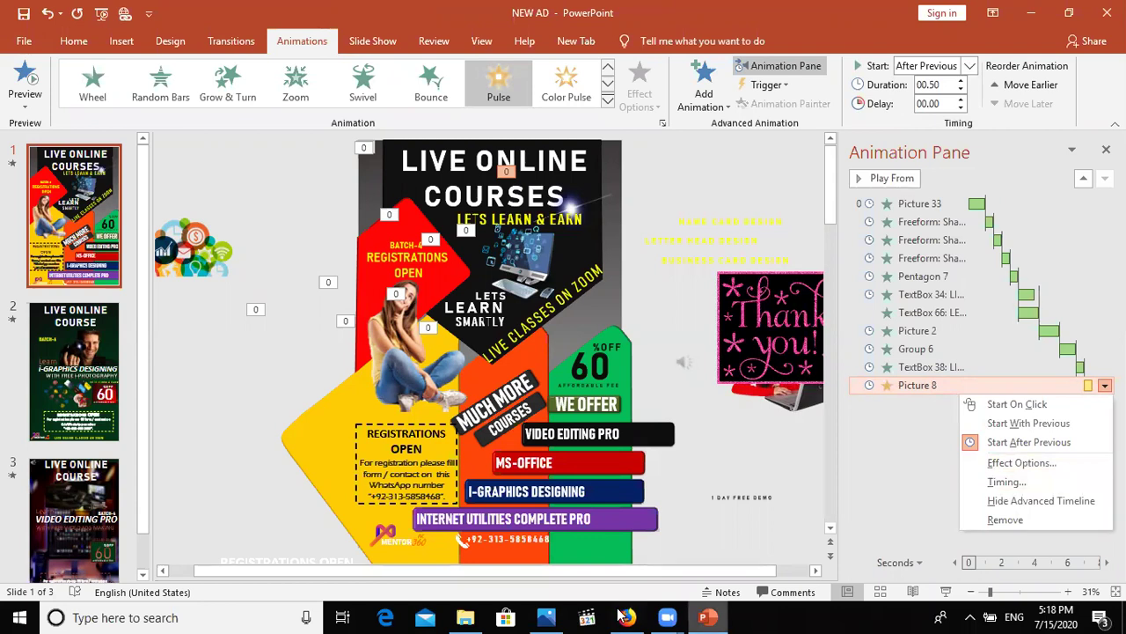
pyautogui.click(1020, 463)
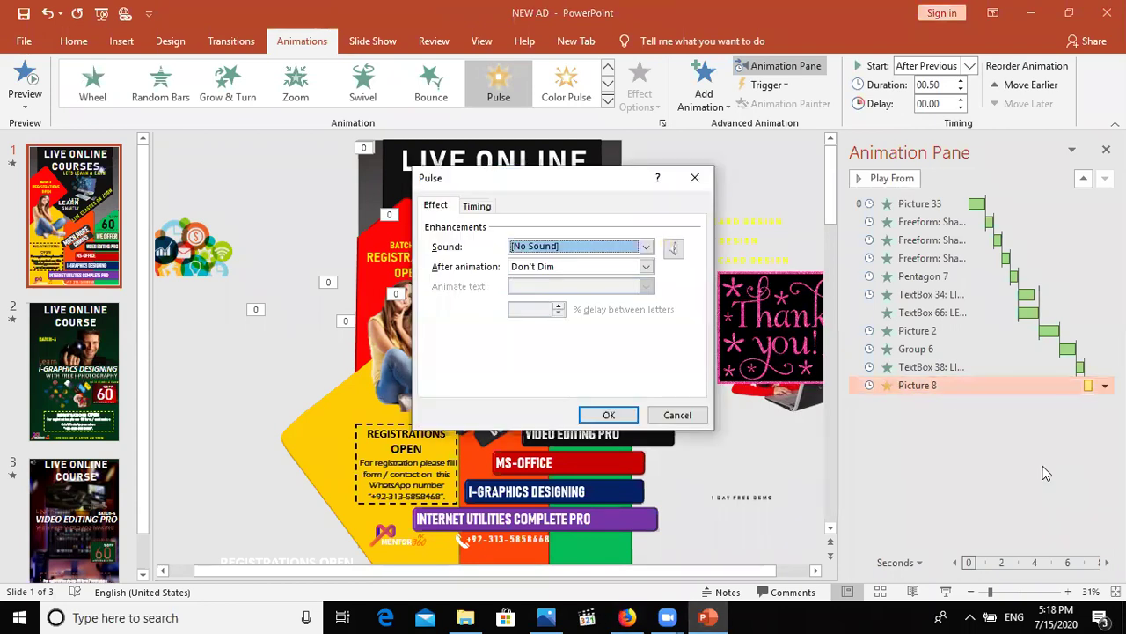
pyautogui.click(476, 206)
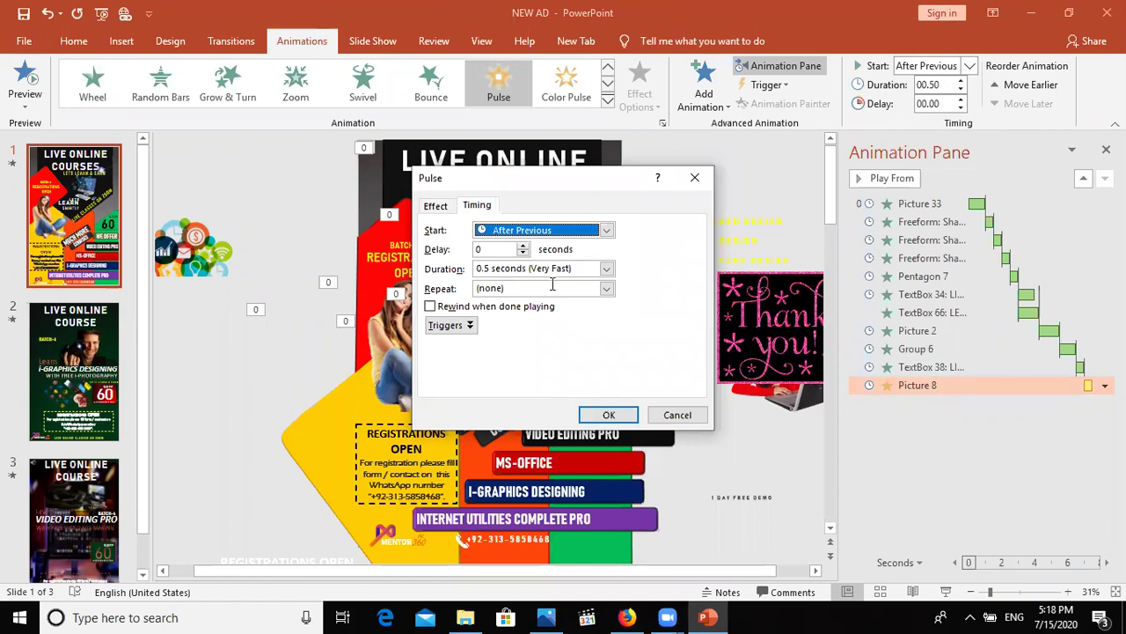
pyautogui.click(608, 290)
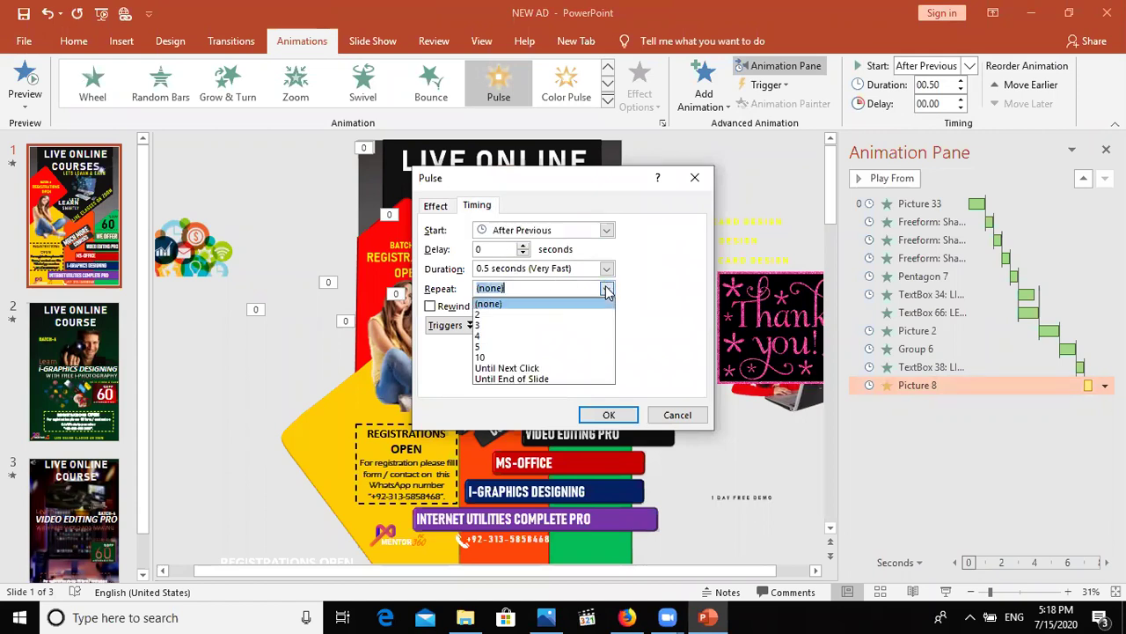
pyautogui.click(581, 325)
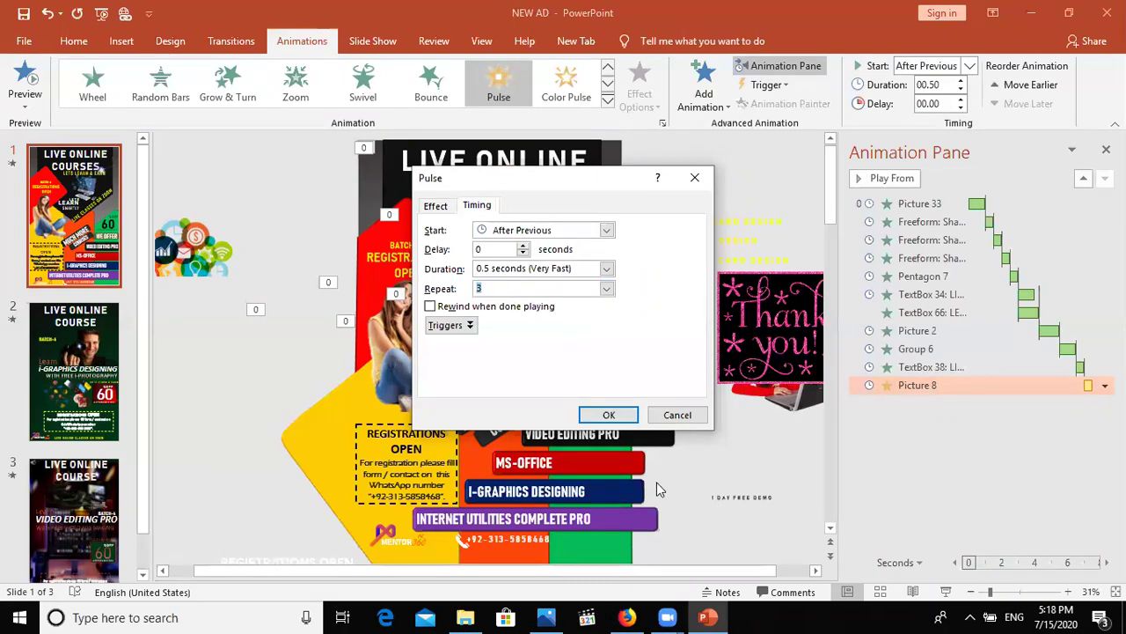
pyautogui.click(607, 421)
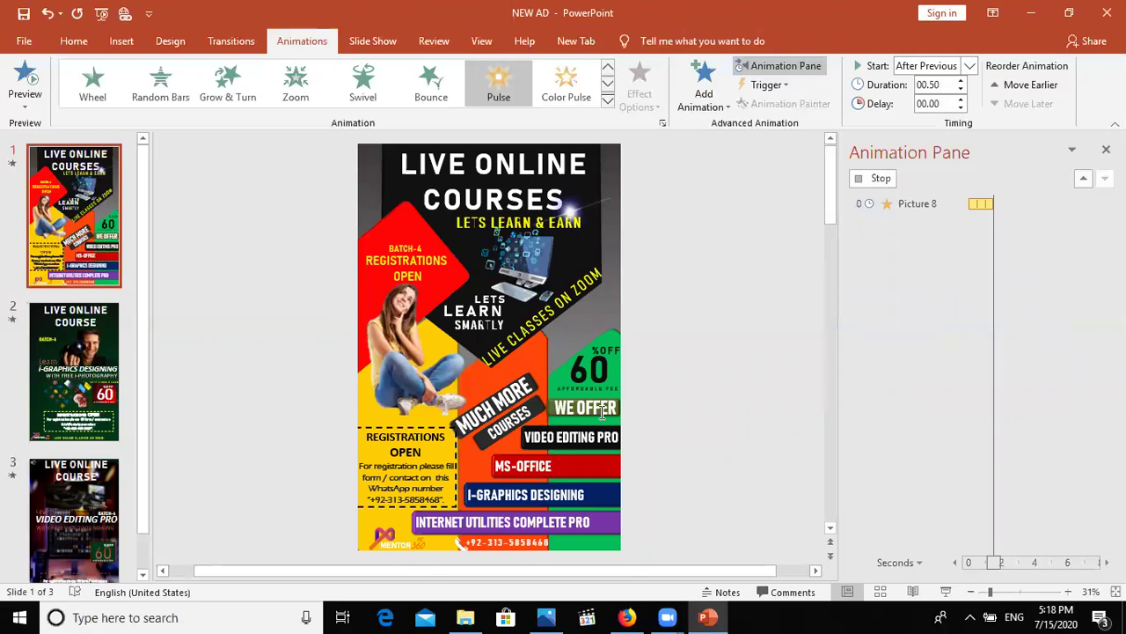
# - Give the freeform line left of the poster a Wipe entrance from the left
pyautogui.click(365, 287)
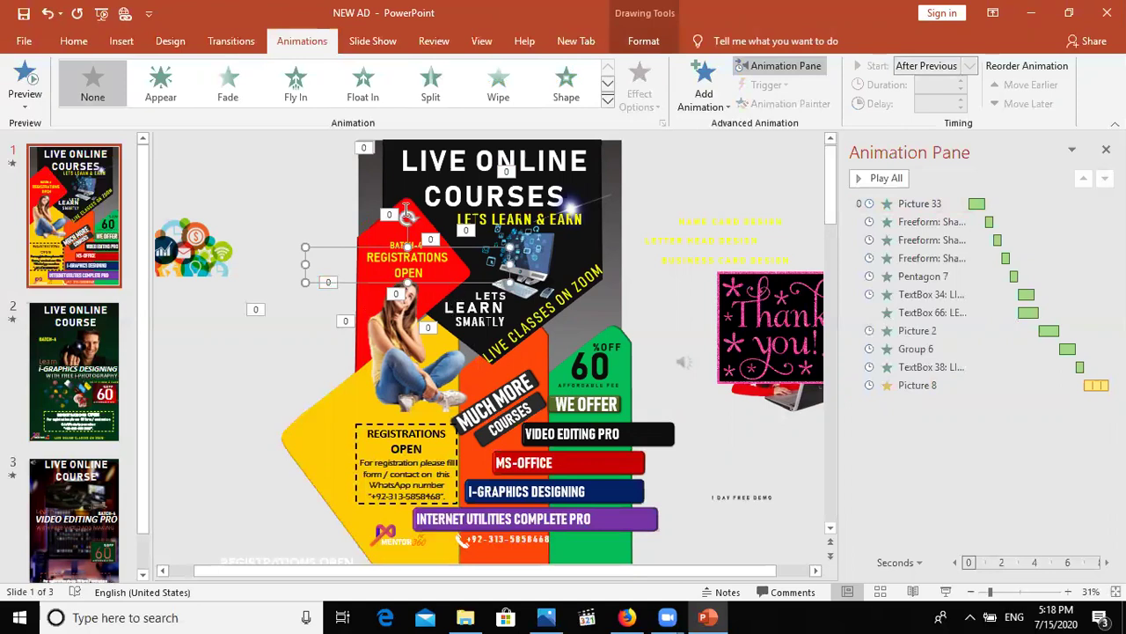
pyautogui.click(390, 214)
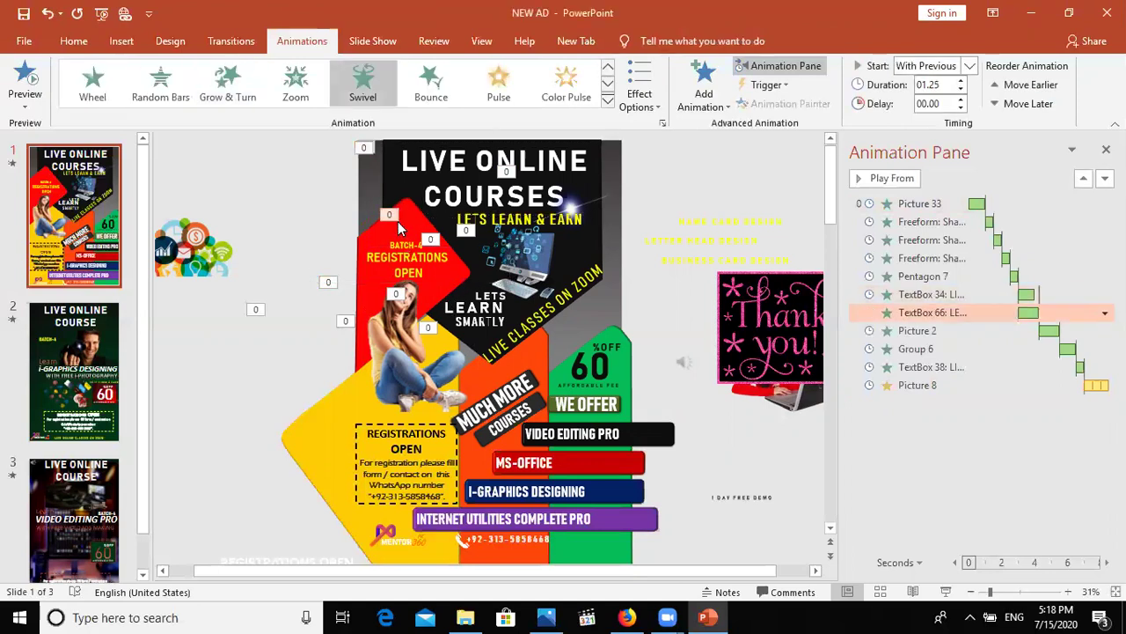
pyautogui.click(404, 229)
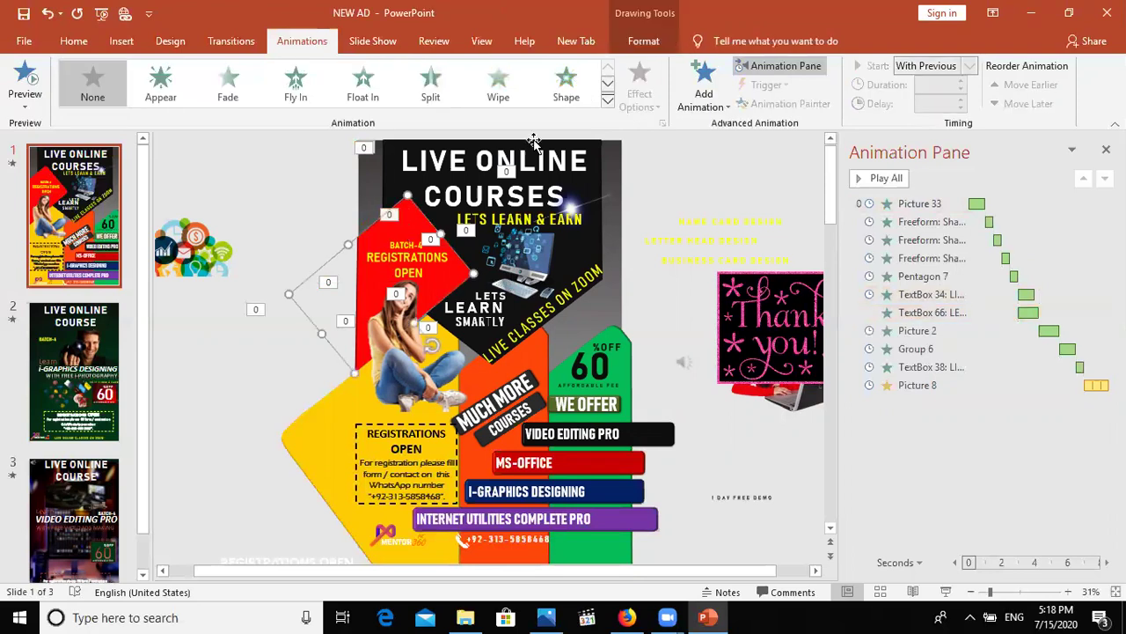
pyautogui.click(704, 88)
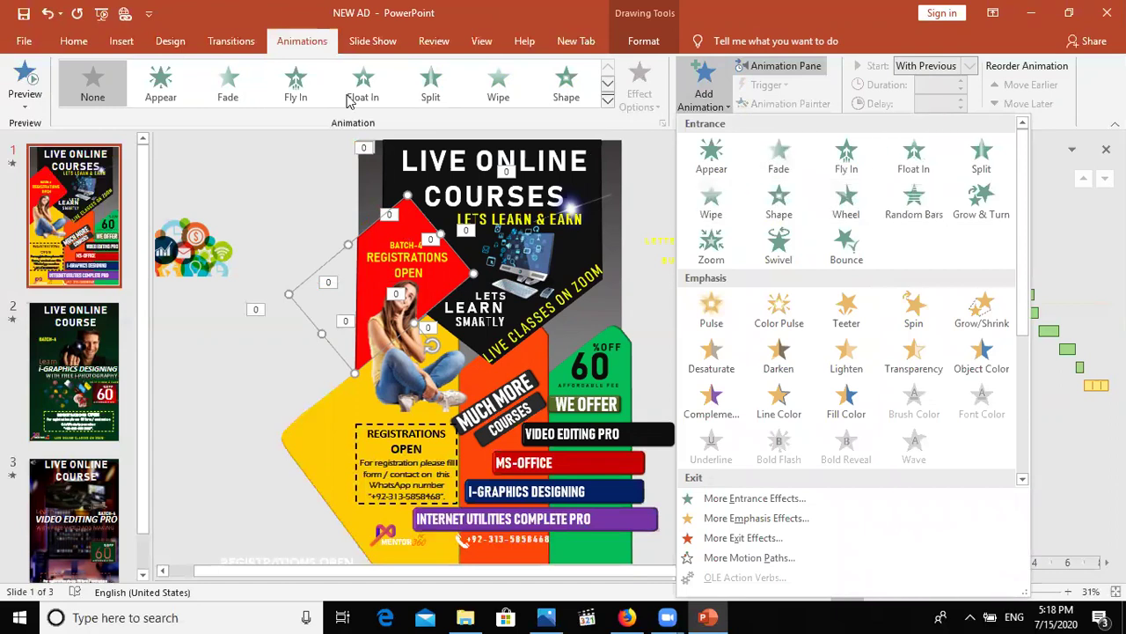
pyautogui.click(506, 85)
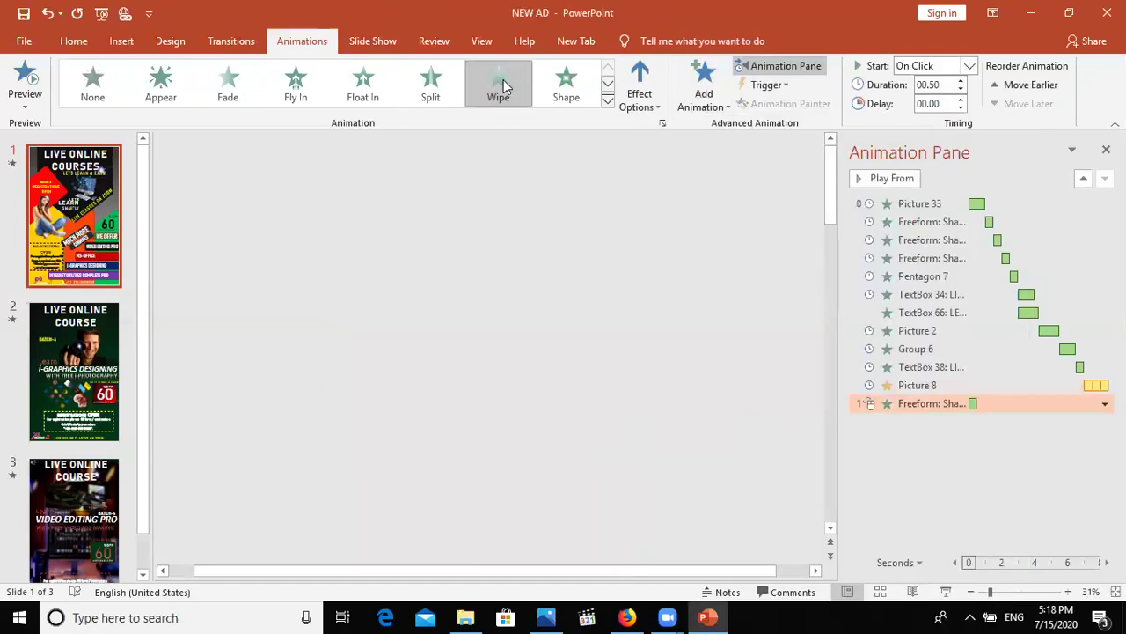
pyautogui.click(640, 95)
pyautogui.click(649, 190)
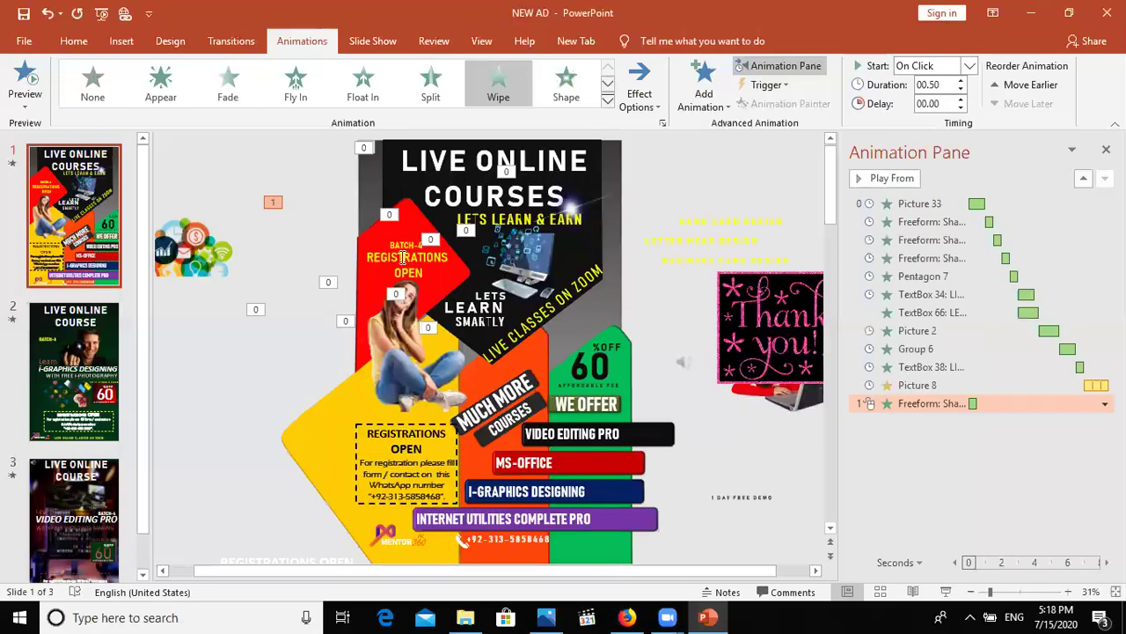
# - Give the BATCH-4 and Registrations Open texts Float In entrances
pyautogui.click(392, 242)
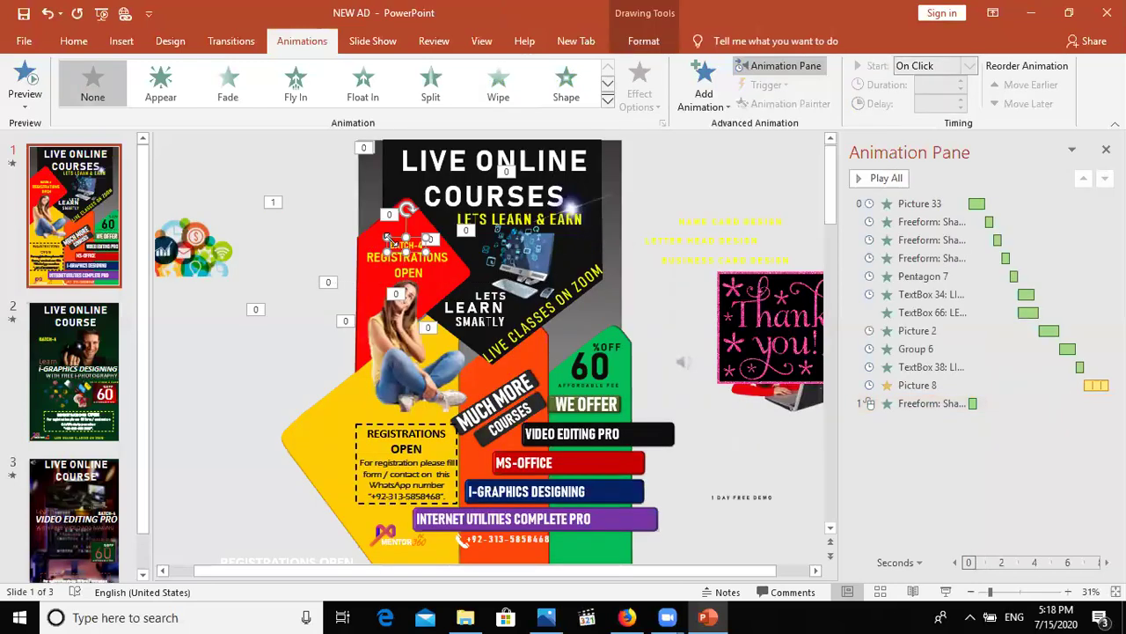
pyautogui.click(350, 86)
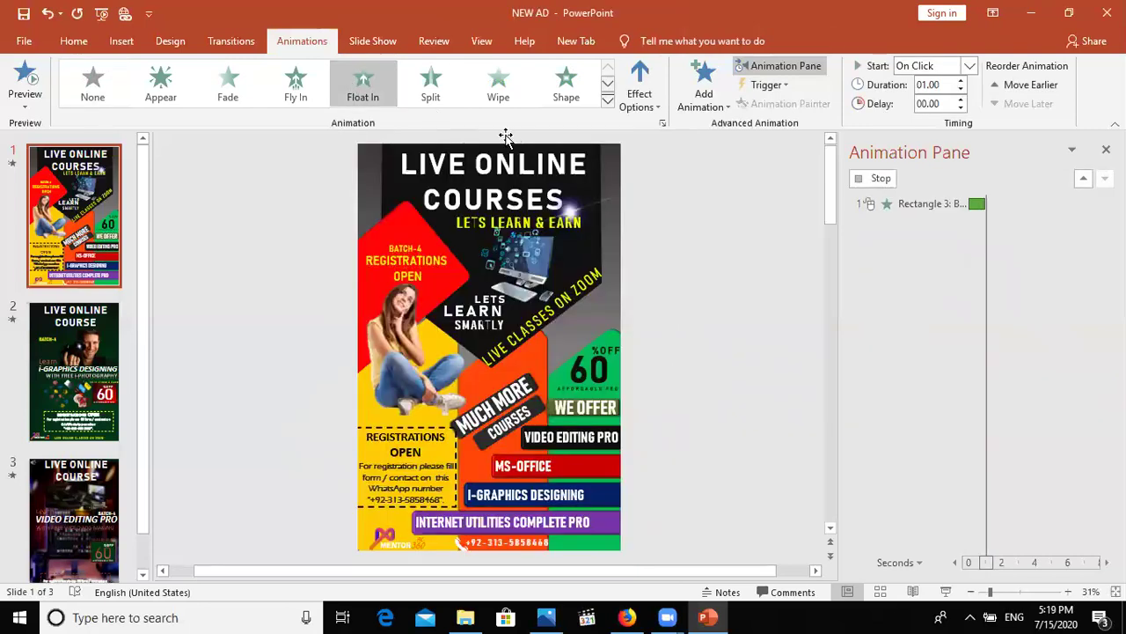
pyautogui.click(397, 272)
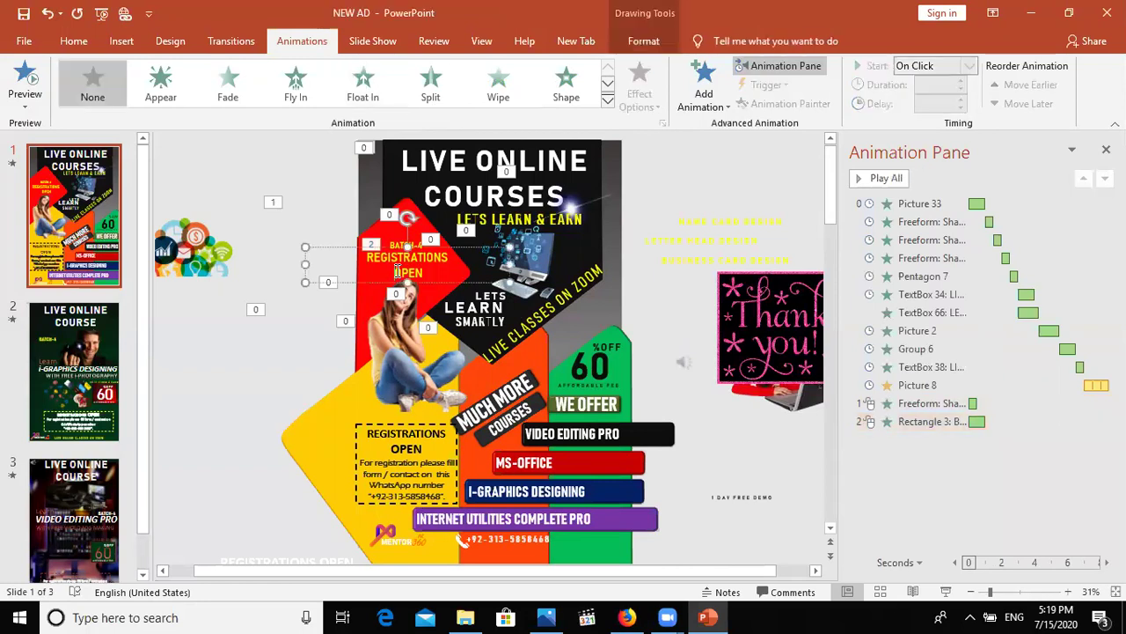
pyautogui.click(369, 99)
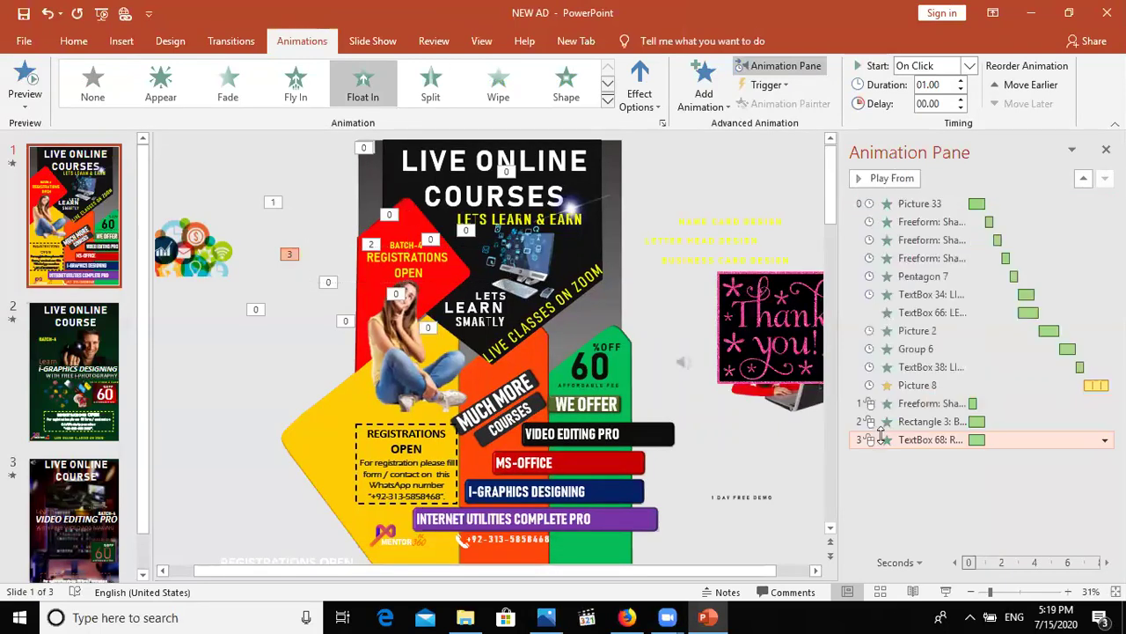
# - Set the freeform and Rectangle 3 to start After Previous, and TextBox 68 With Previous
pyautogui.click(880, 403)
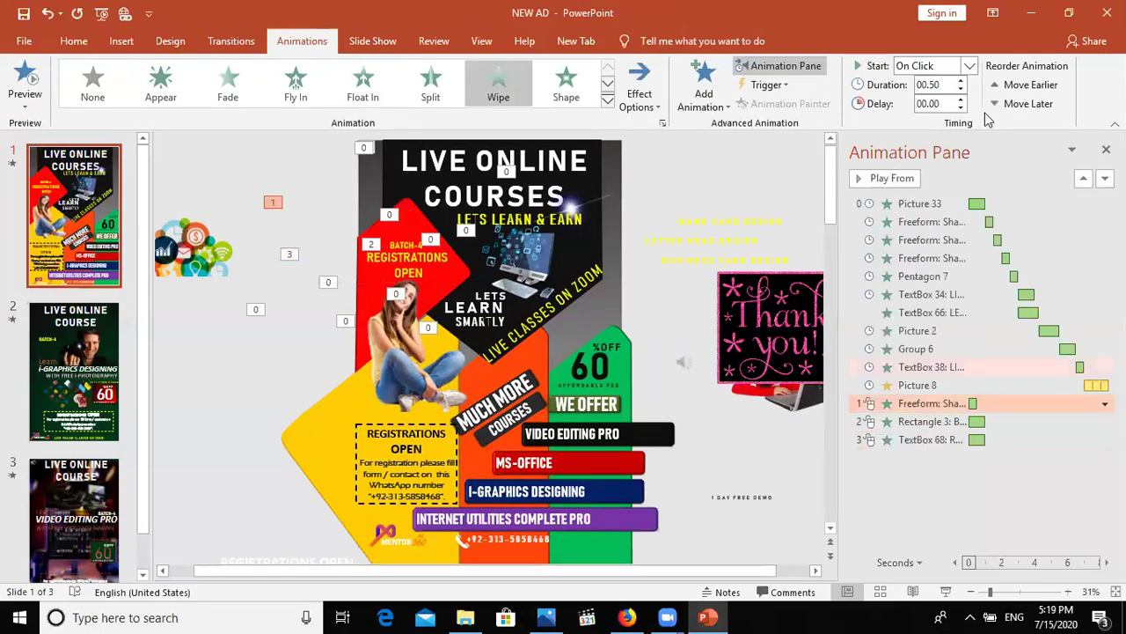
pyautogui.click(969, 66)
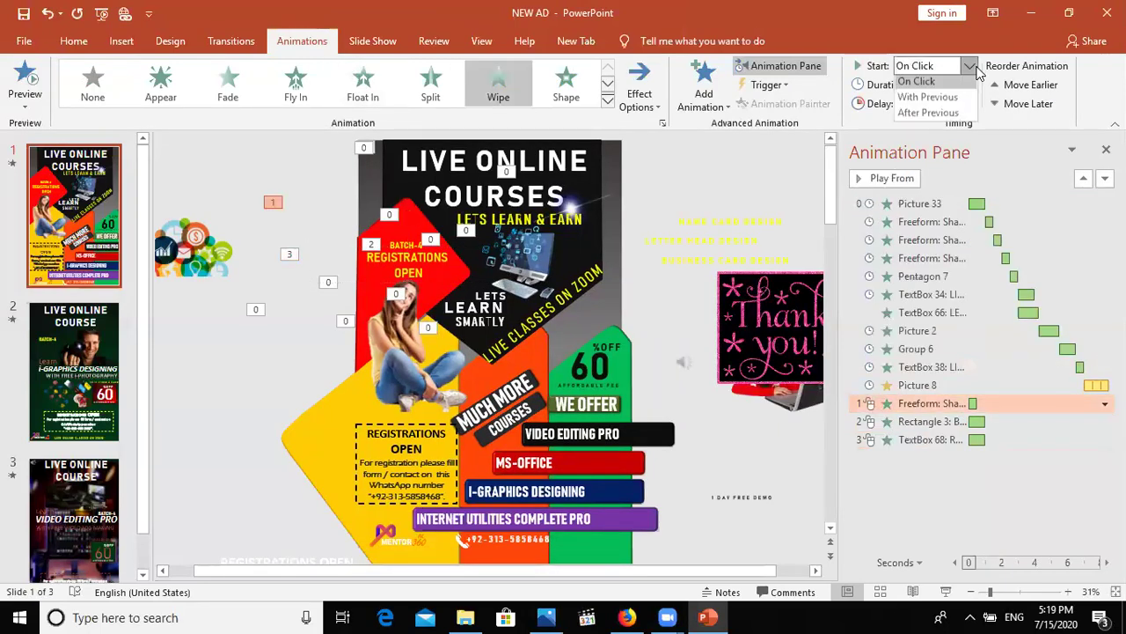
pyautogui.click(952, 116)
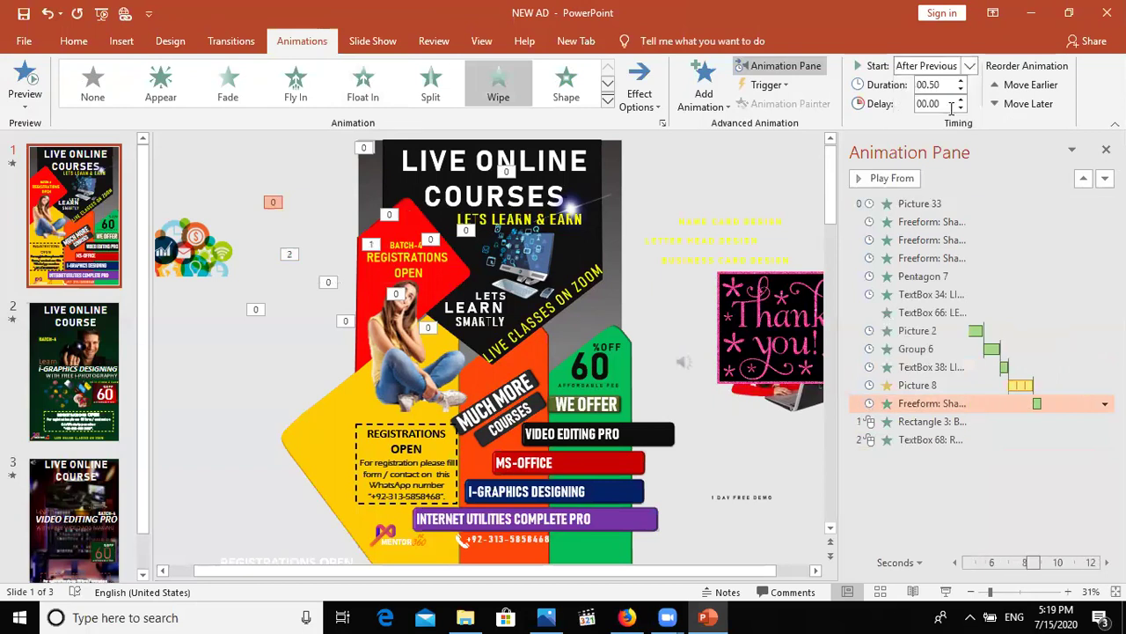
pyautogui.click(915, 424)
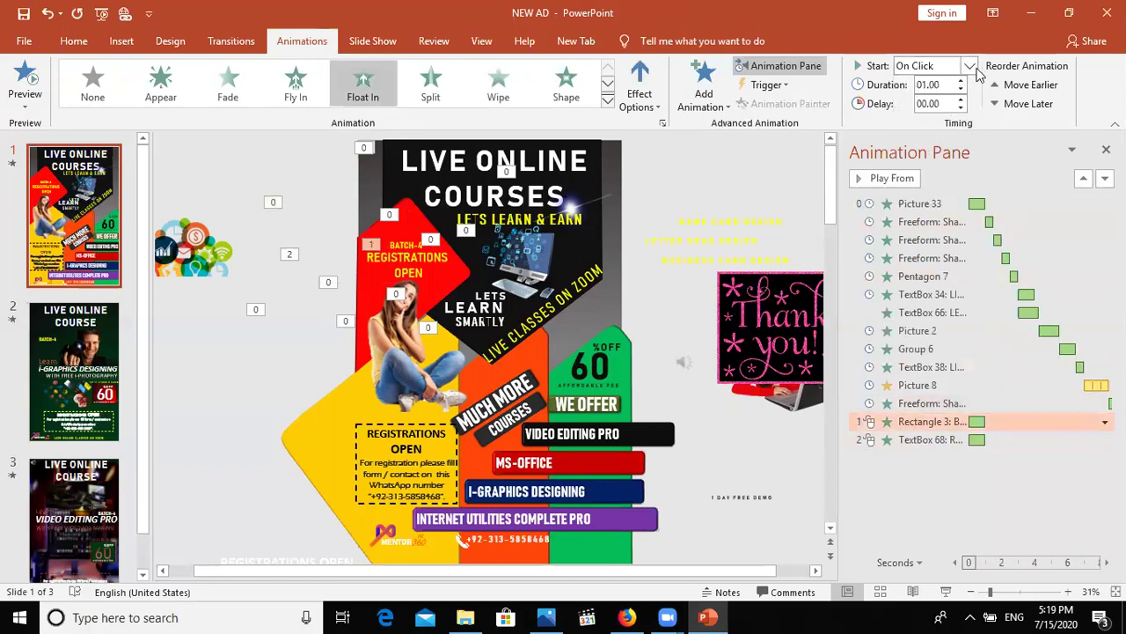
pyautogui.click(968, 66)
pyautogui.click(956, 114)
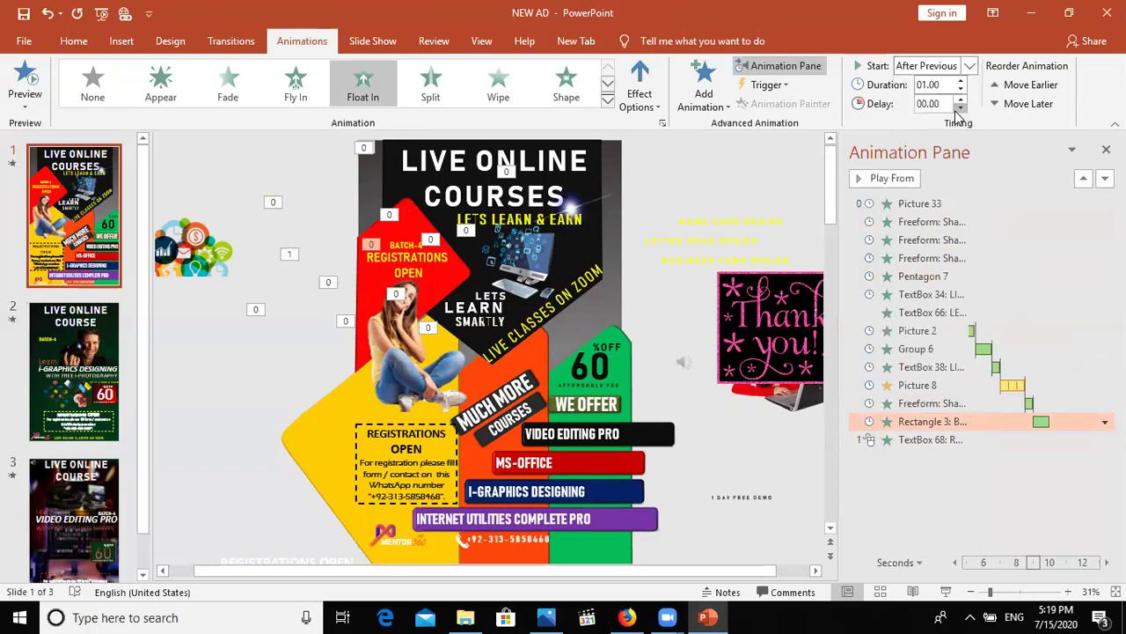
pyautogui.click(935, 440)
pyautogui.click(969, 67)
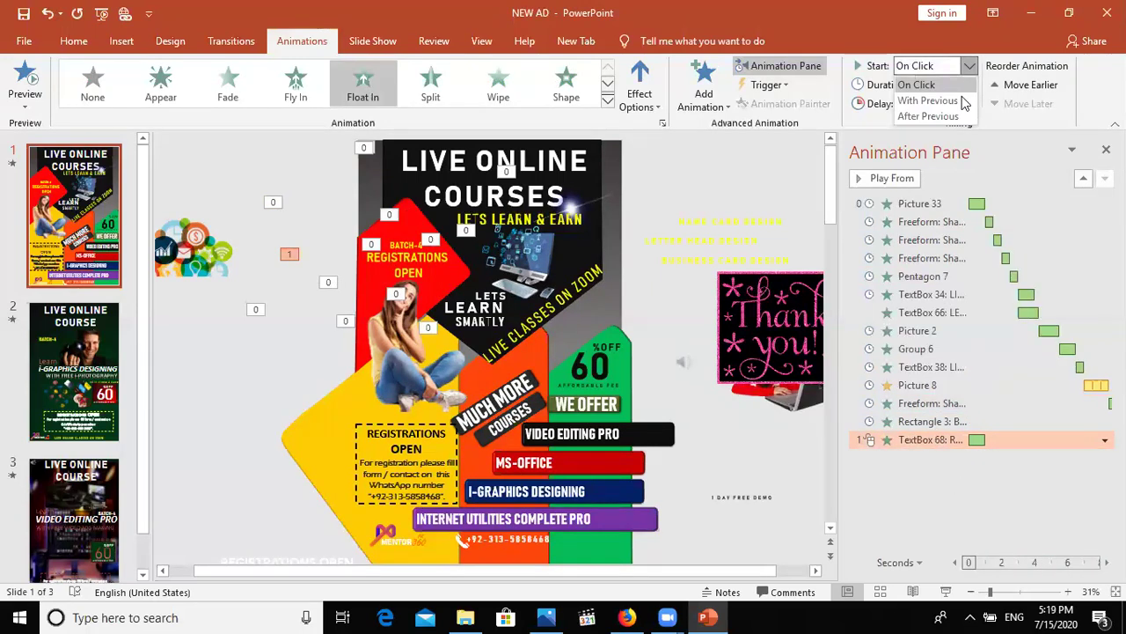
pyautogui.click(962, 99)
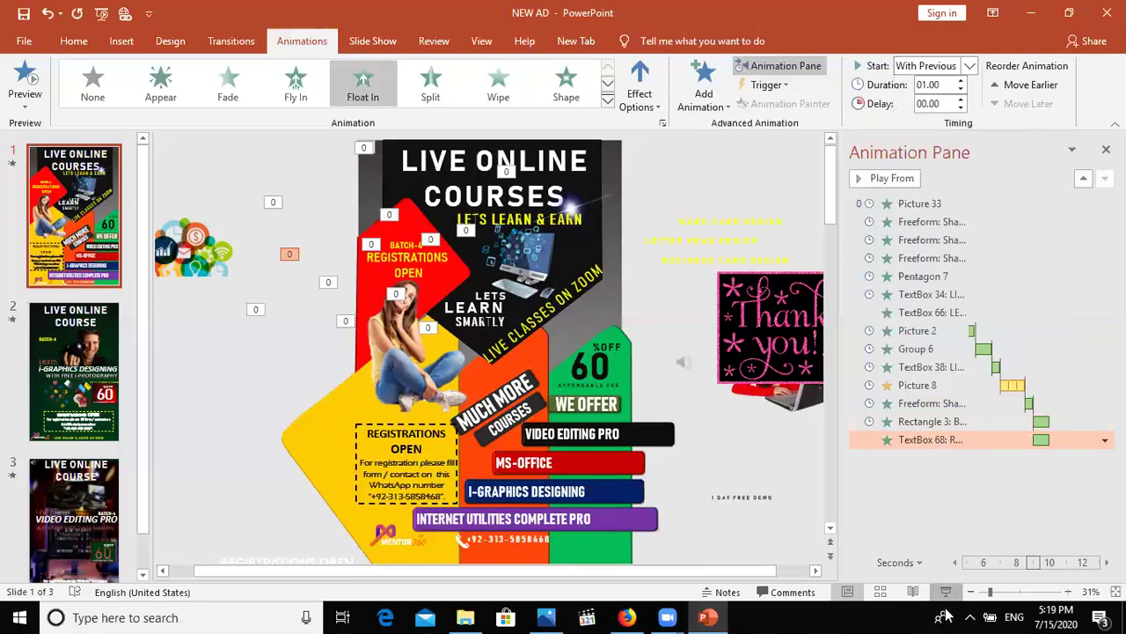
pyautogui.press('F5')
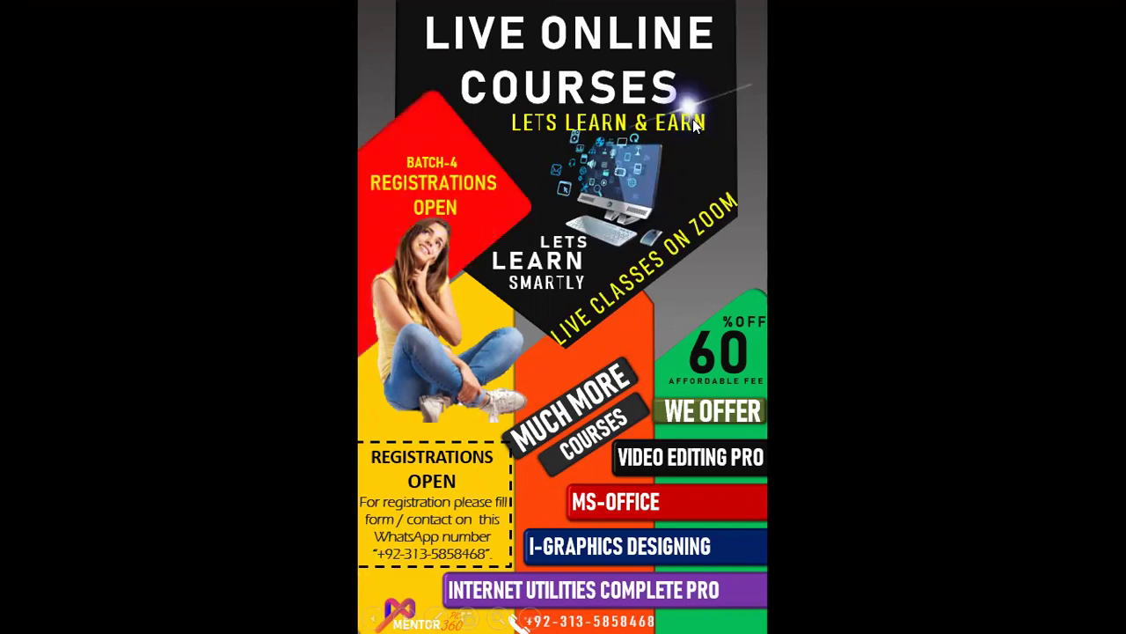
pyautogui.press('Escape')
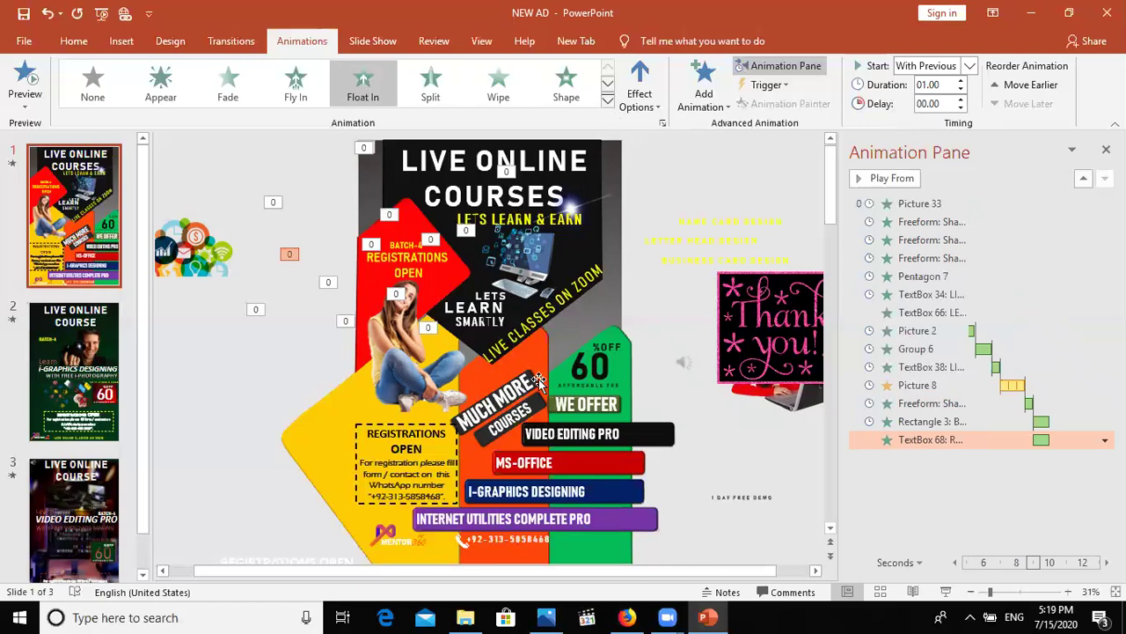
# - Give the 60 %OFF badge texts a Split entrance After Previous, and WE OFFER a Fly In
pyautogui.click(592, 361)
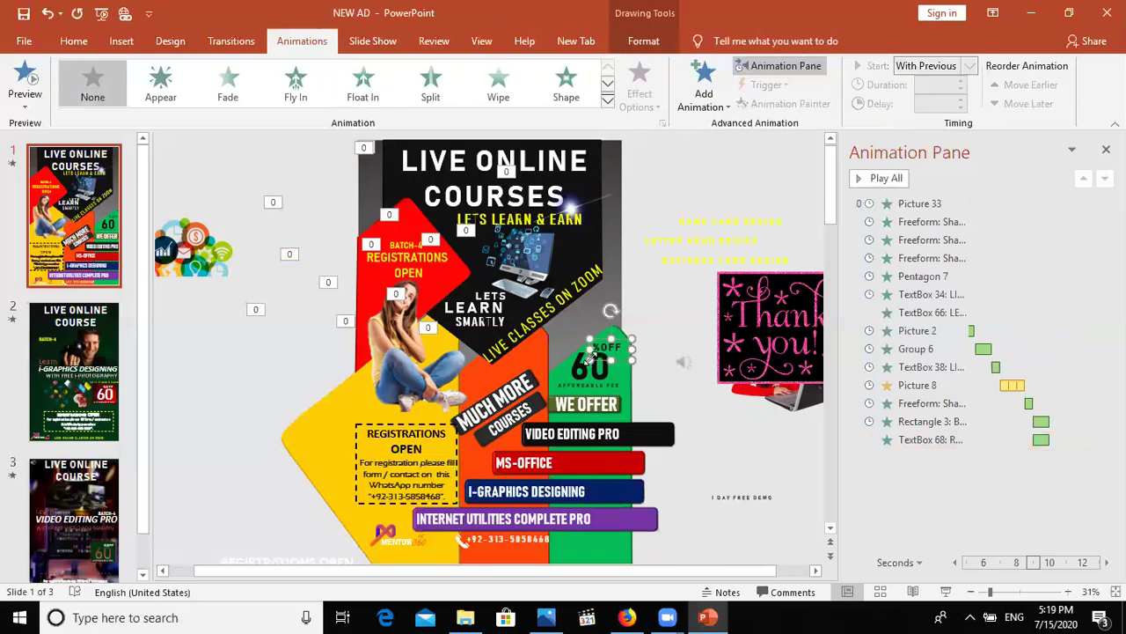
pyautogui.keyDown('shift'); pyautogui.click(580, 371); pyautogui.keyUp('shift')
pyautogui.keyDown('shift'); pyautogui.click(575, 383); pyautogui.keyUp('shift')
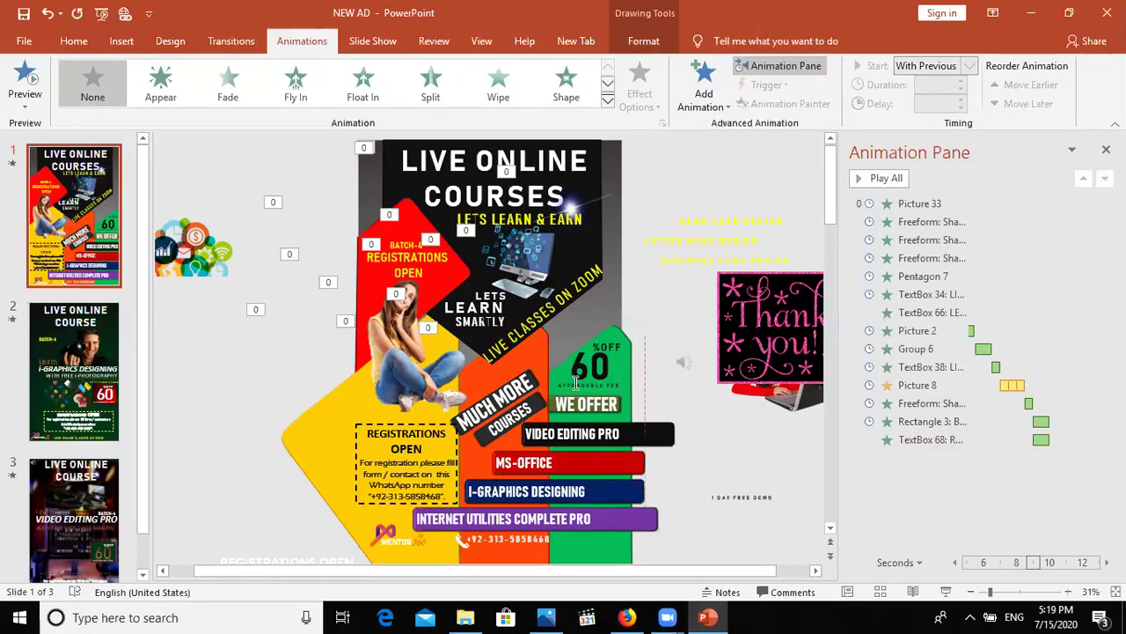
pyautogui.click(438, 93)
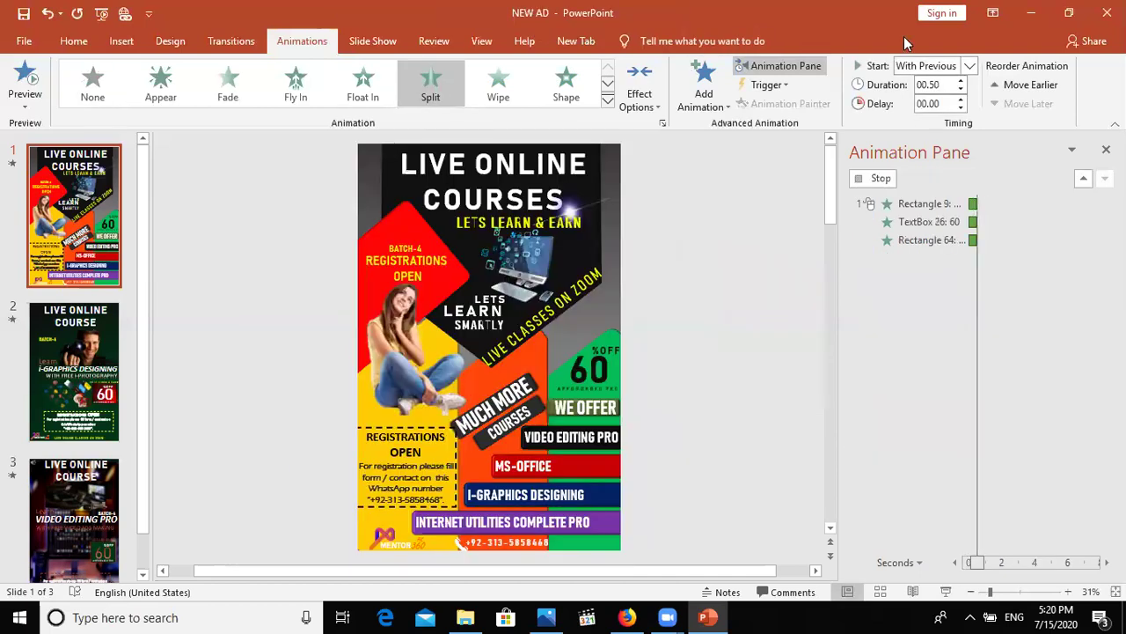
pyautogui.click(970, 66)
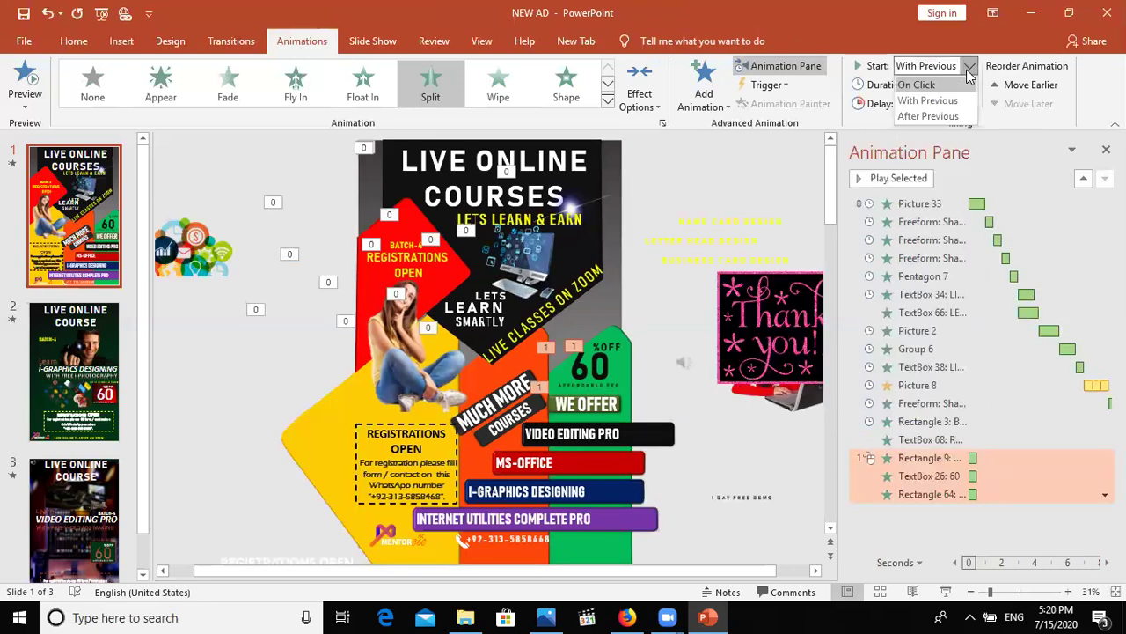
pyautogui.click(949, 114)
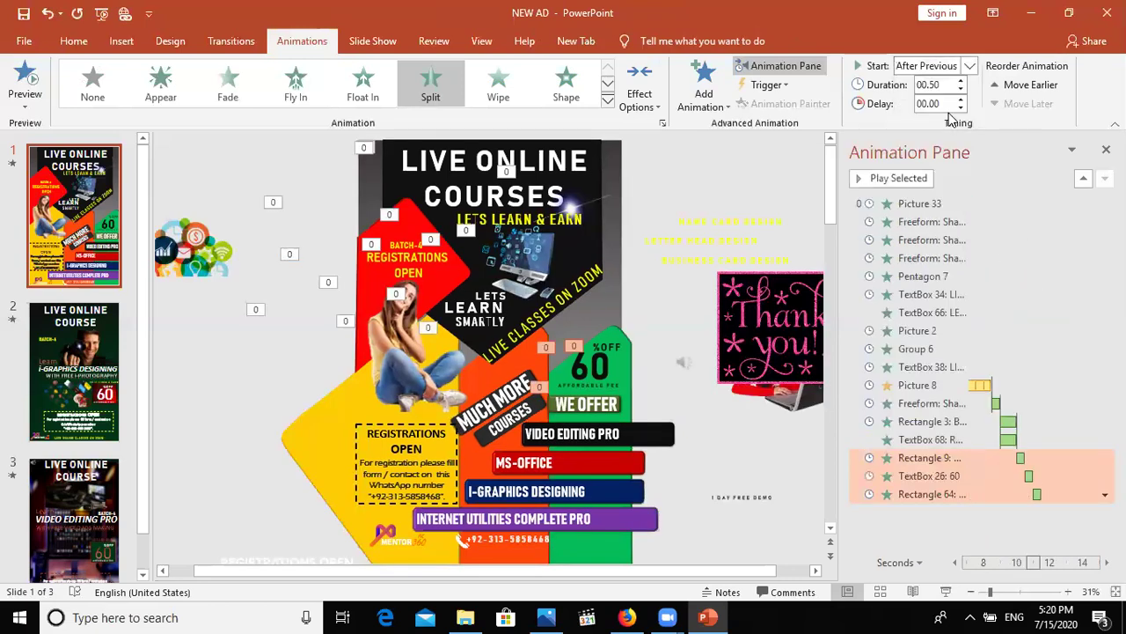
pyautogui.click(562, 406)
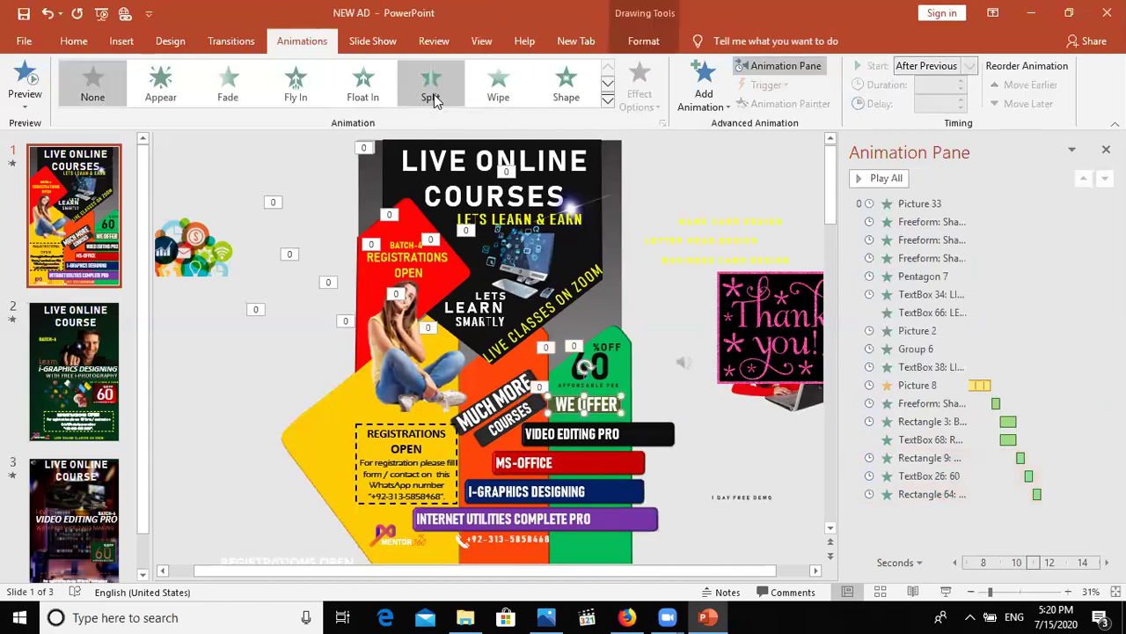
pyautogui.click(293, 98)
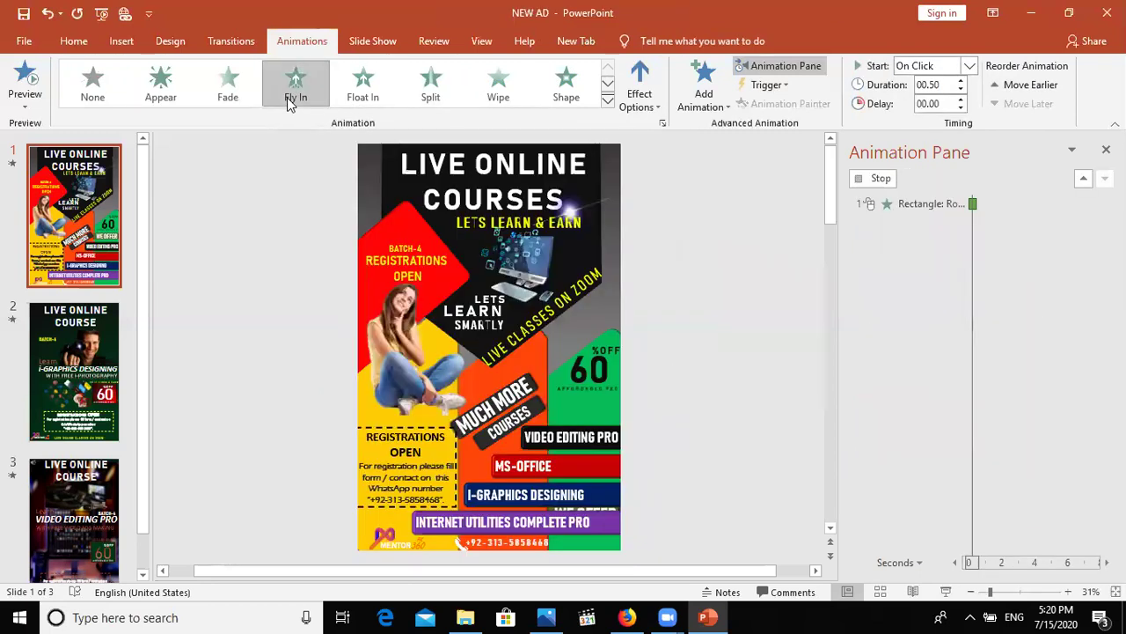
# - Make WE OFFER start After Previous, and VIDEO EDITING PRO fly in from the left After Previous
pyautogui.click(971, 67)
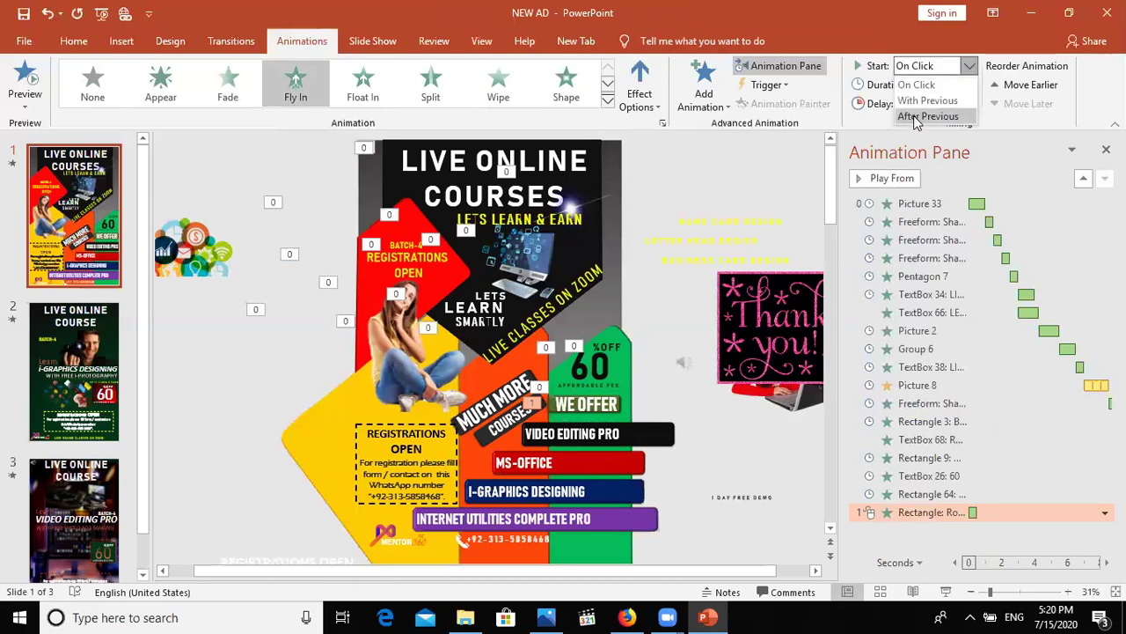
pyautogui.click(916, 117)
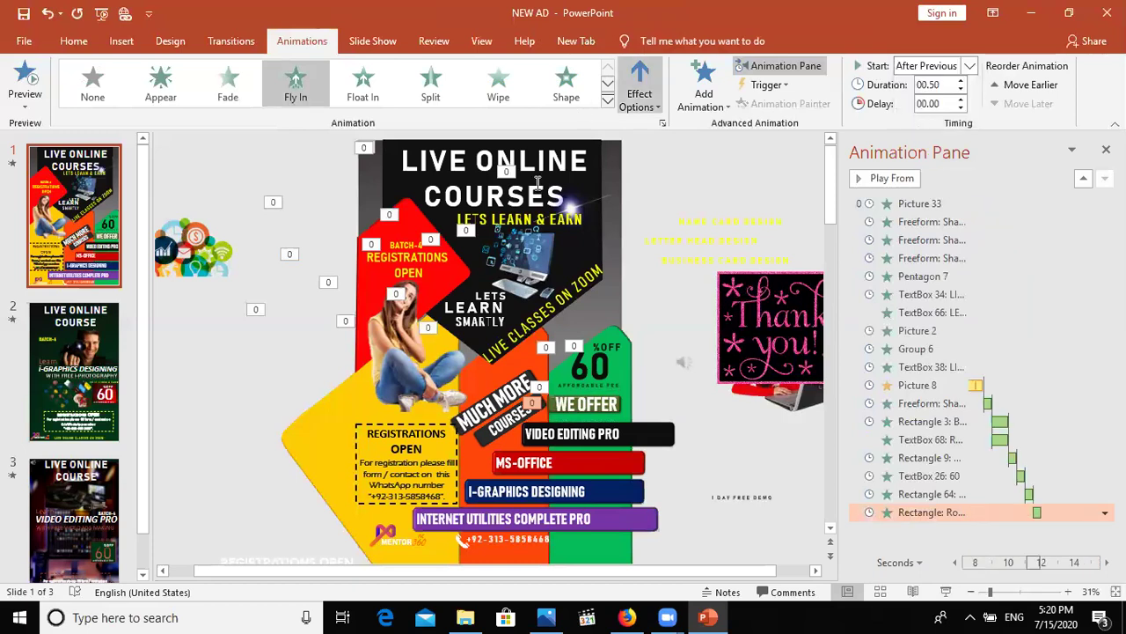
pyautogui.click(610, 431)
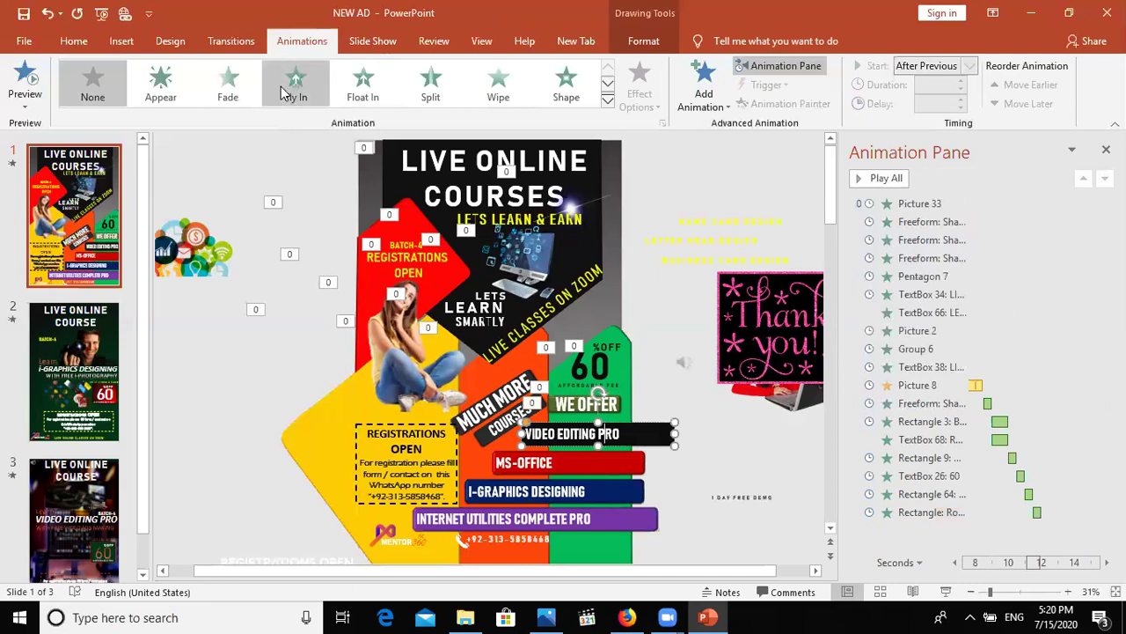
pyautogui.click(281, 92)
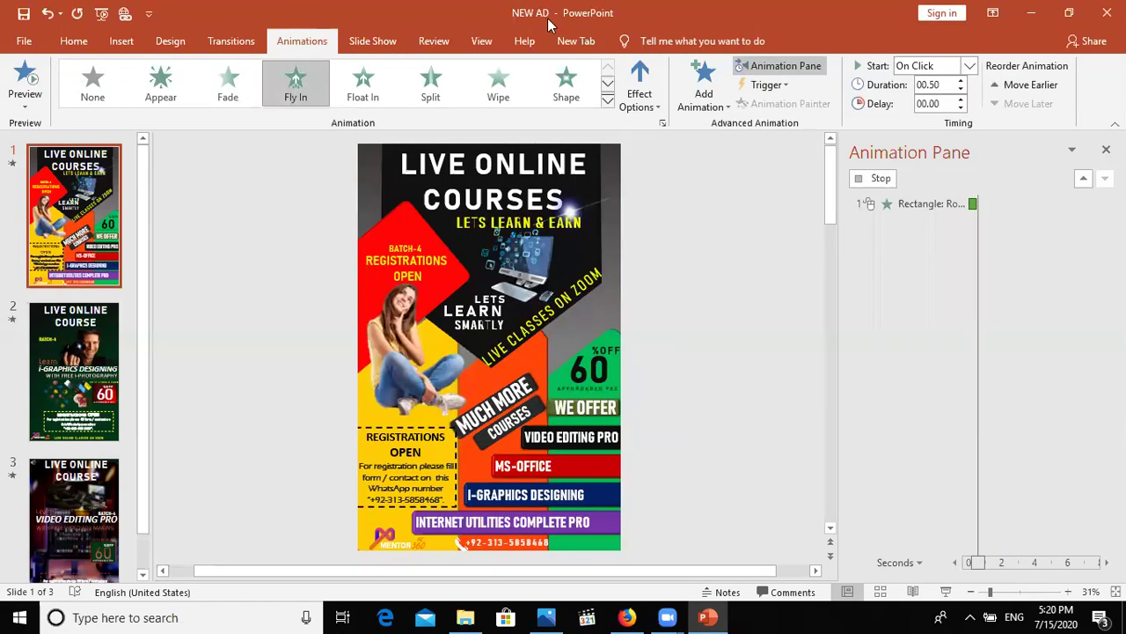
pyautogui.click(625, 92)
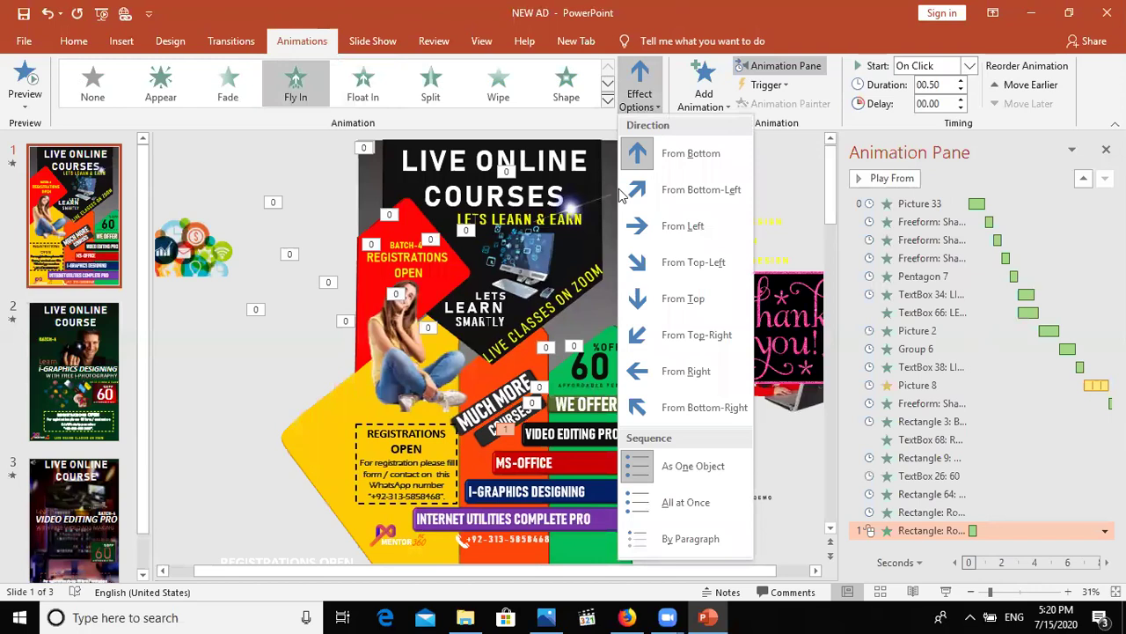
pyautogui.click(639, 234)
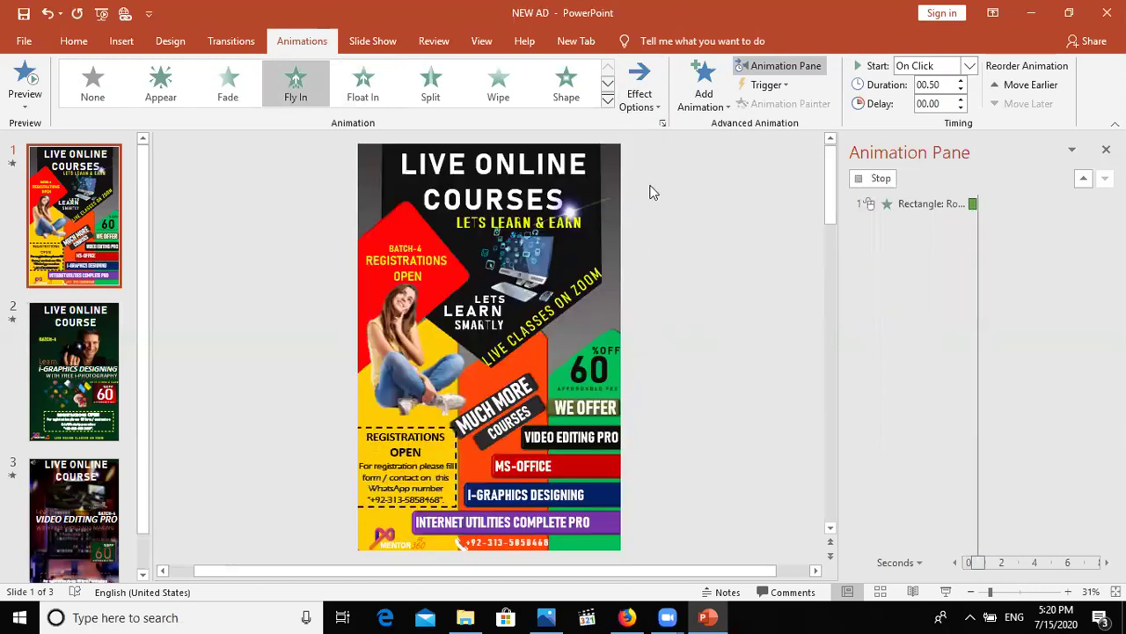
pyautogui.click(968, 67)
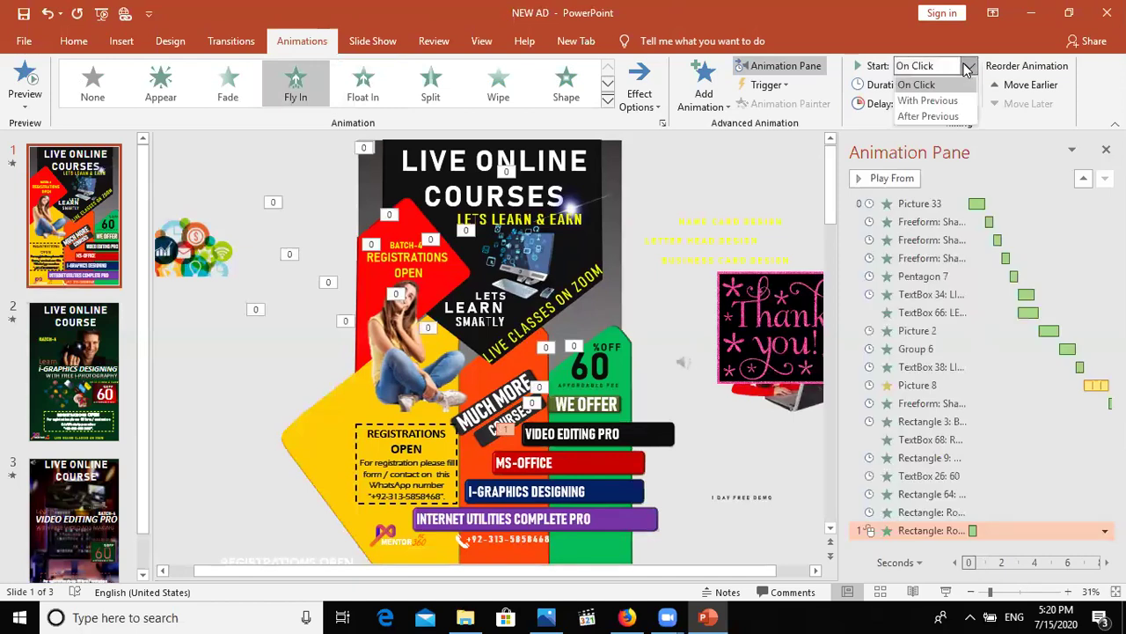
pyautogui.click(933, 117)
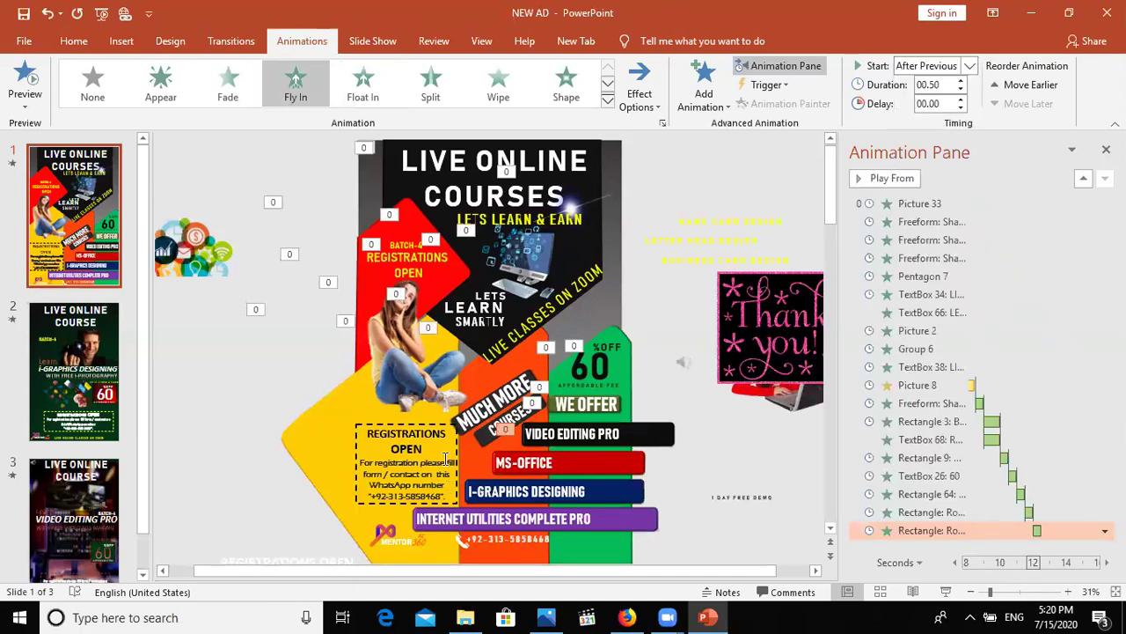
# - Make the MS-OFFICE bar fly in from the right, starting After Previous
pyautogui.click(506, 458)
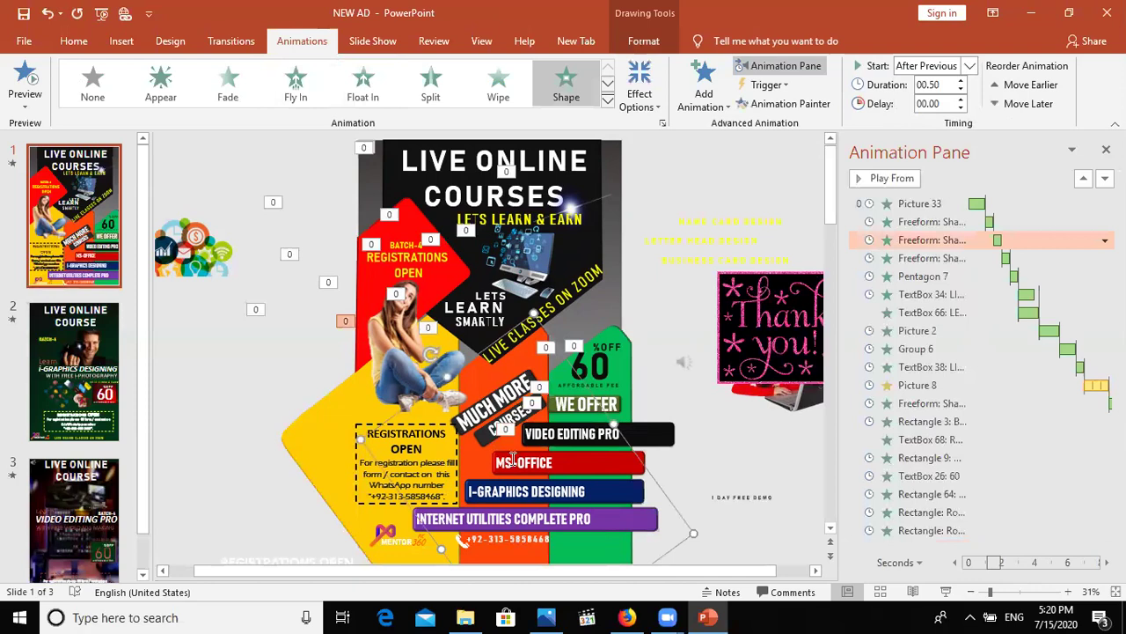
pyautogui.click(512, 458)
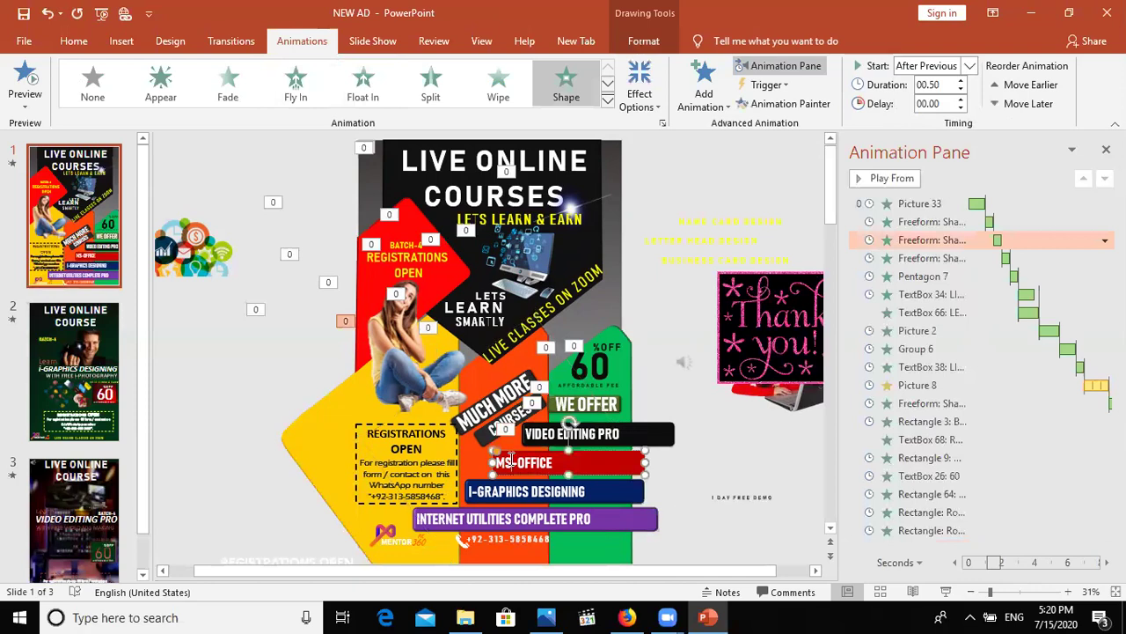
pyautogui.click(312, 75)
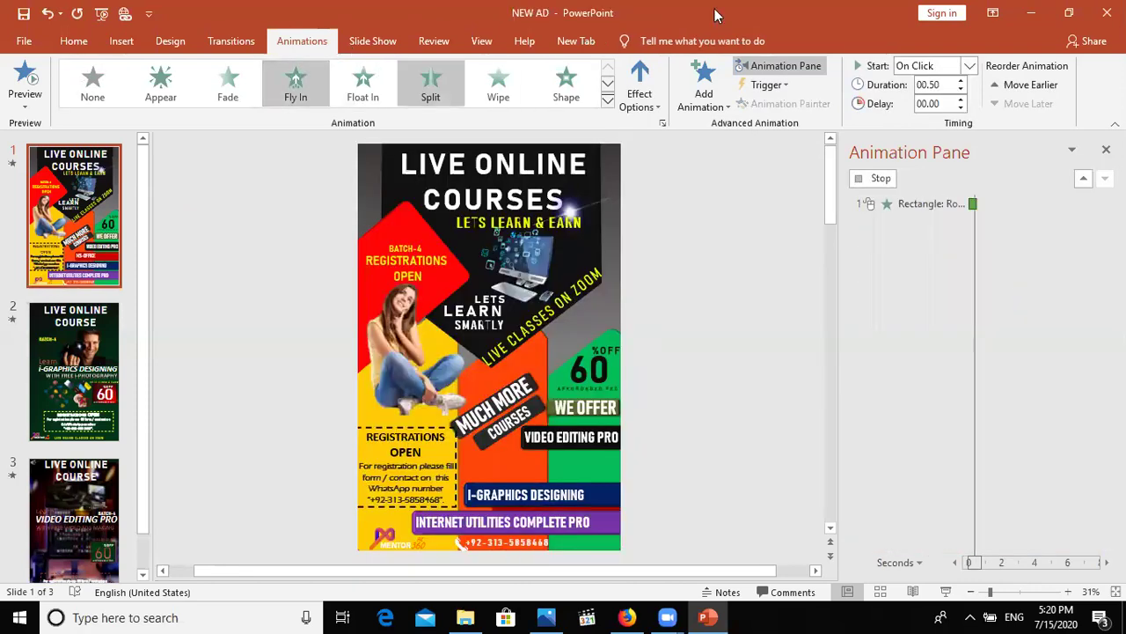
pyautogui.click(969, 66)
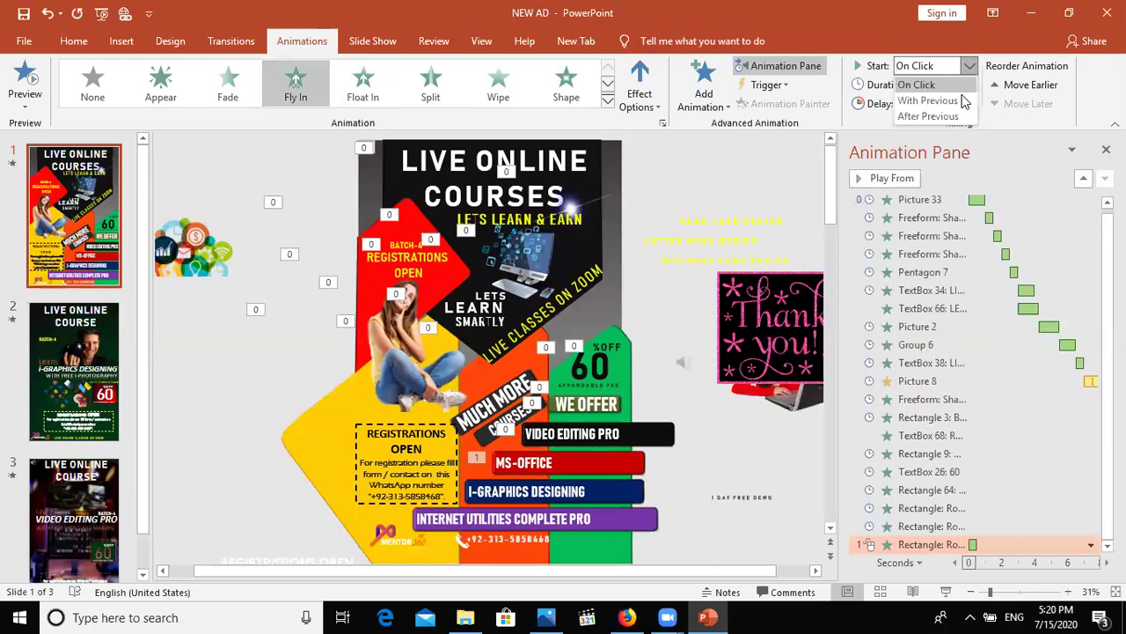
pyautogui.click(906, 116)
pyautogui.click(924, 66)
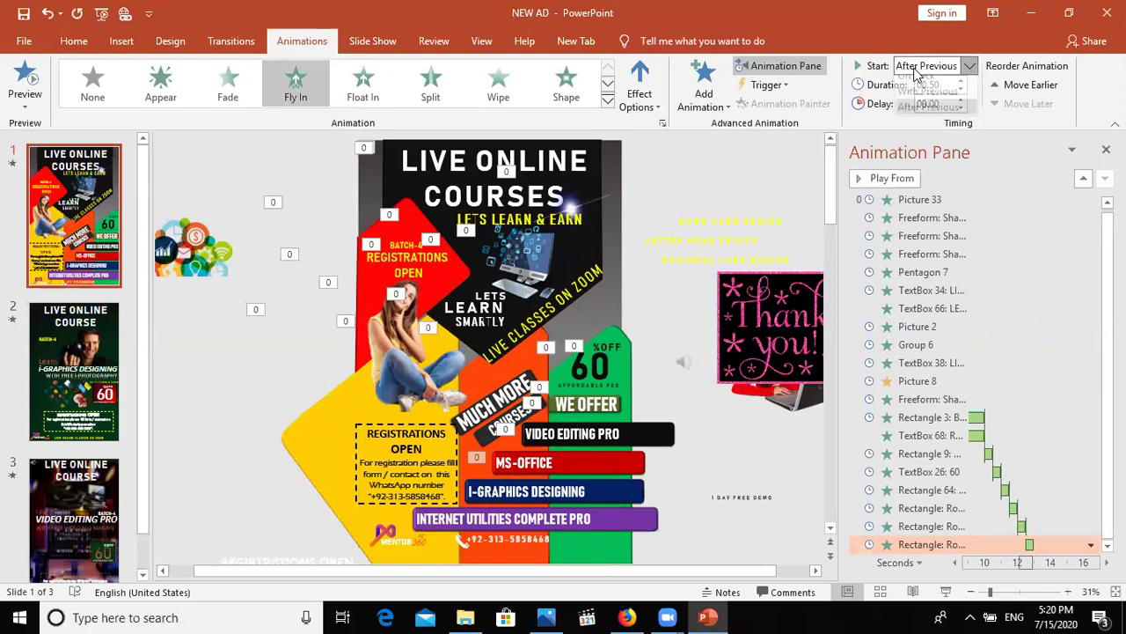
pyautogui.click(649, 91)
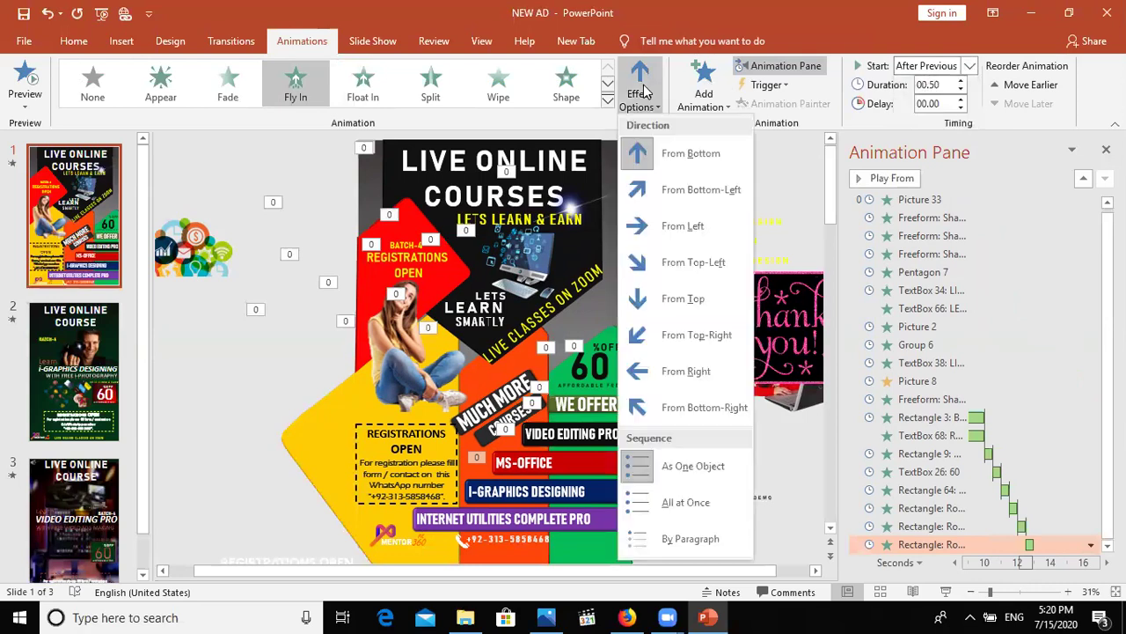
pyautogui.click(715, 371)
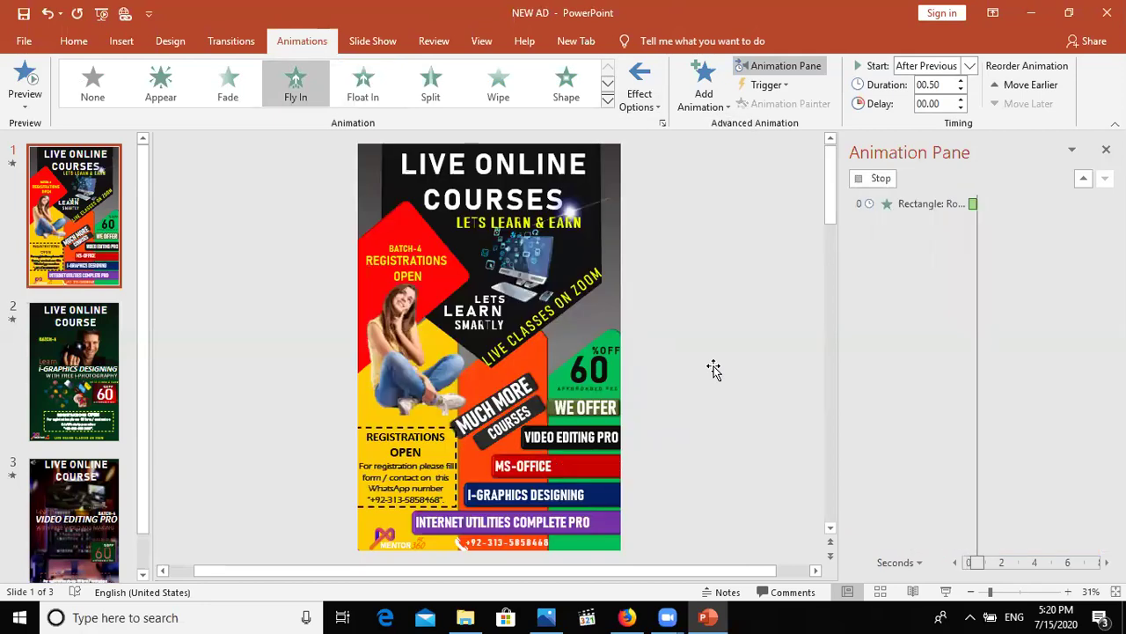
# - Give the I-GRAPHICS DESIGNING bar a Fly In from the left, starting After Previous
pyautogui.click(502, 492)
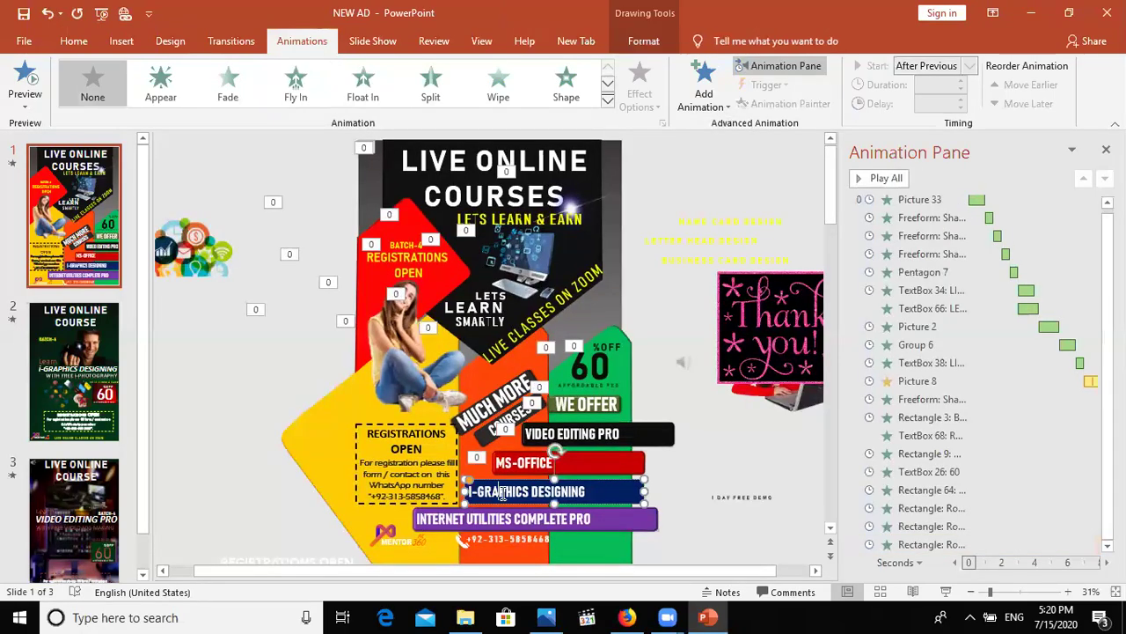
pyautogui.click(291, 95)
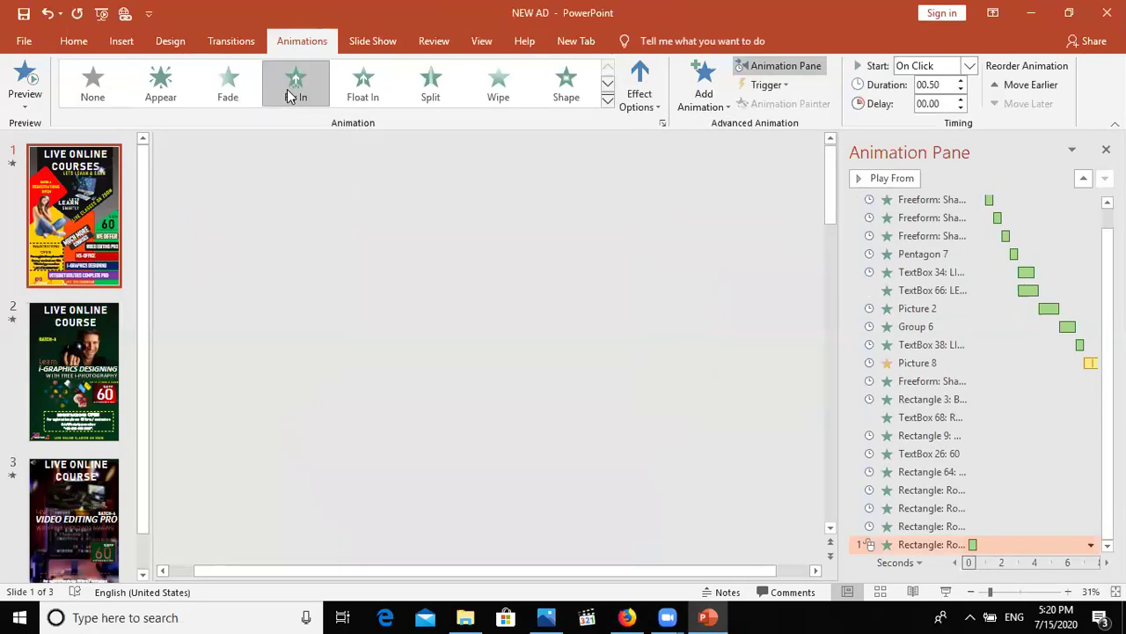
pyautogui.click(969, 66)
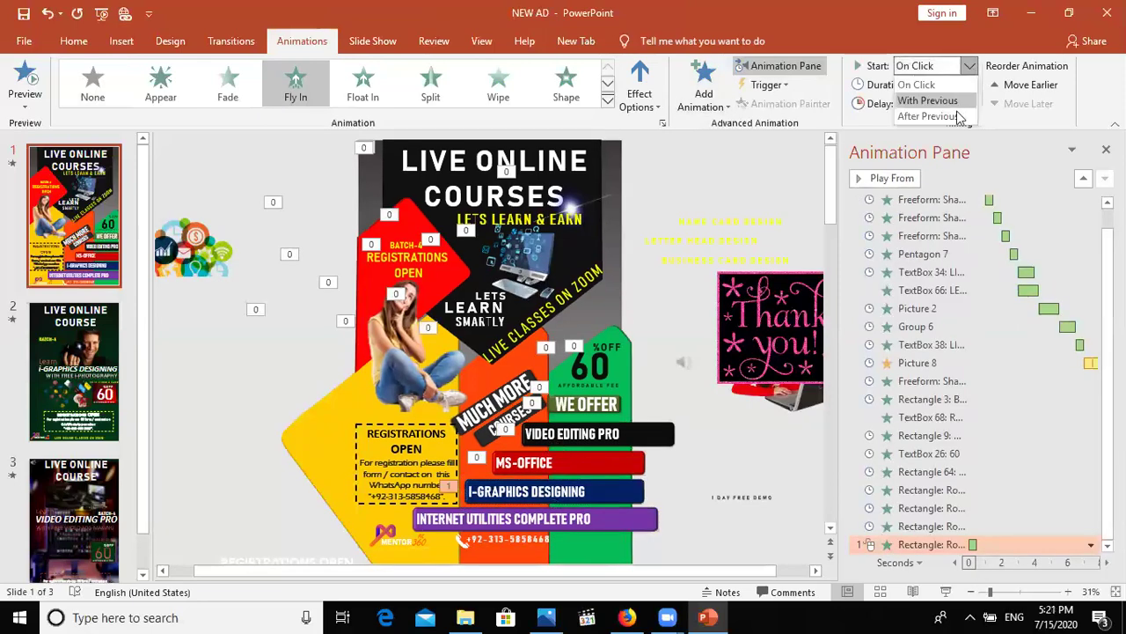
pyautogui.click(957, 115)
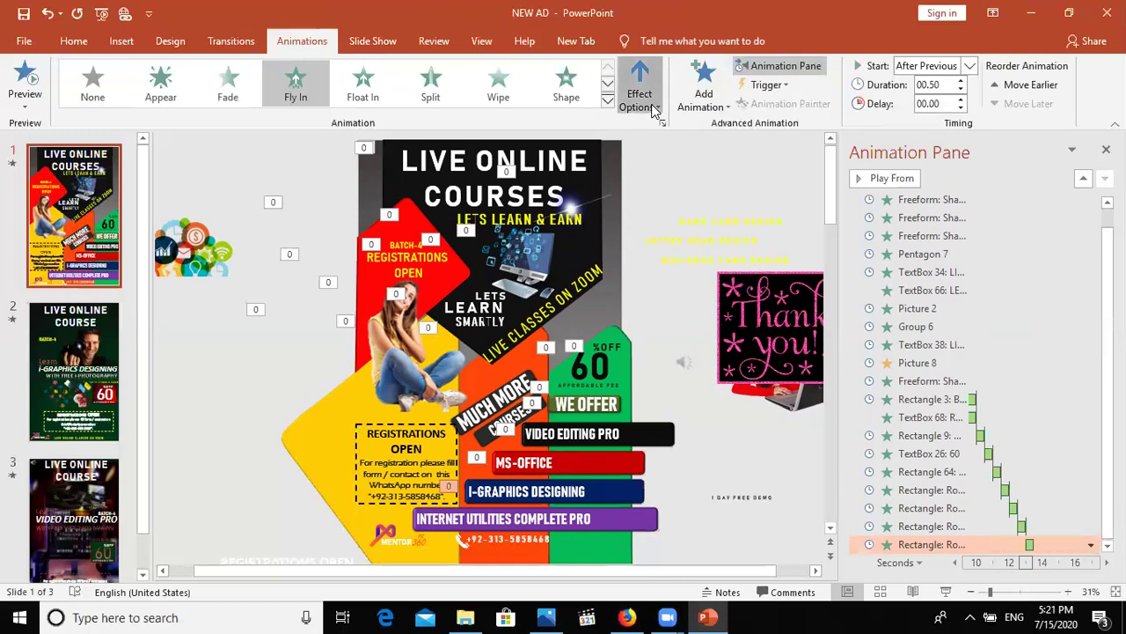
pyautogui.click(651, 104)
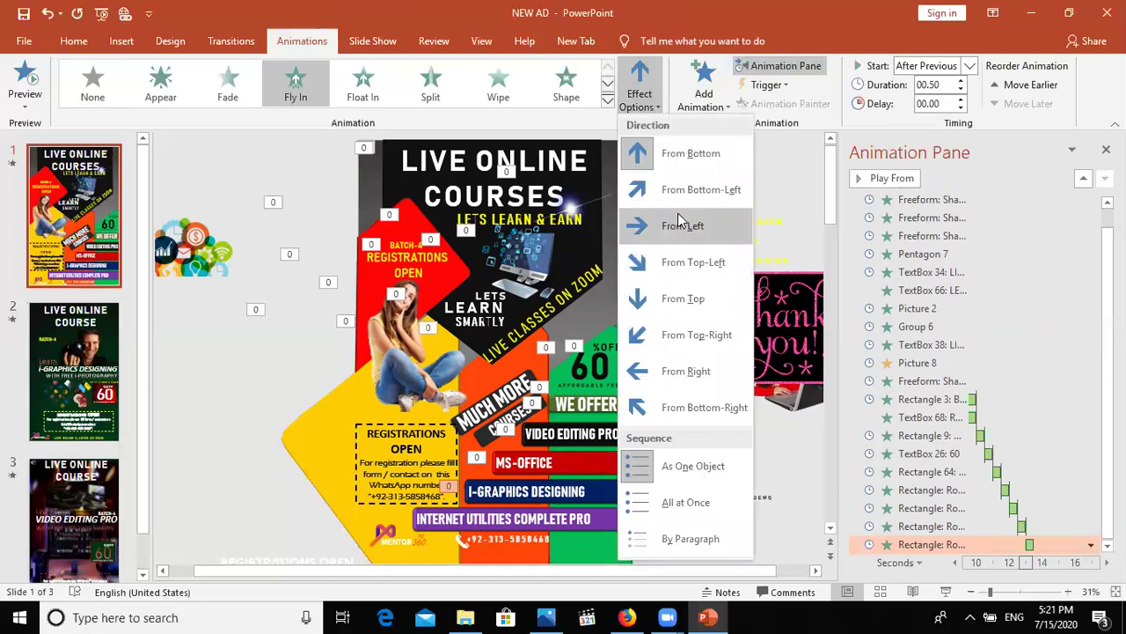
pyautogui.click(679, 220)
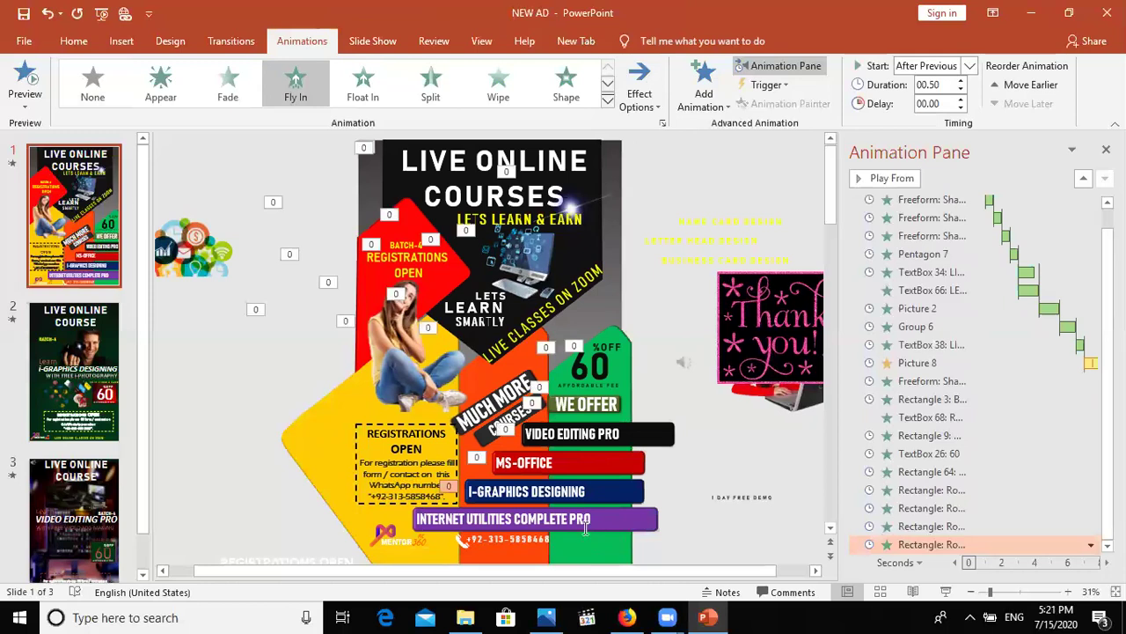
pyautogui.click(585, 528)
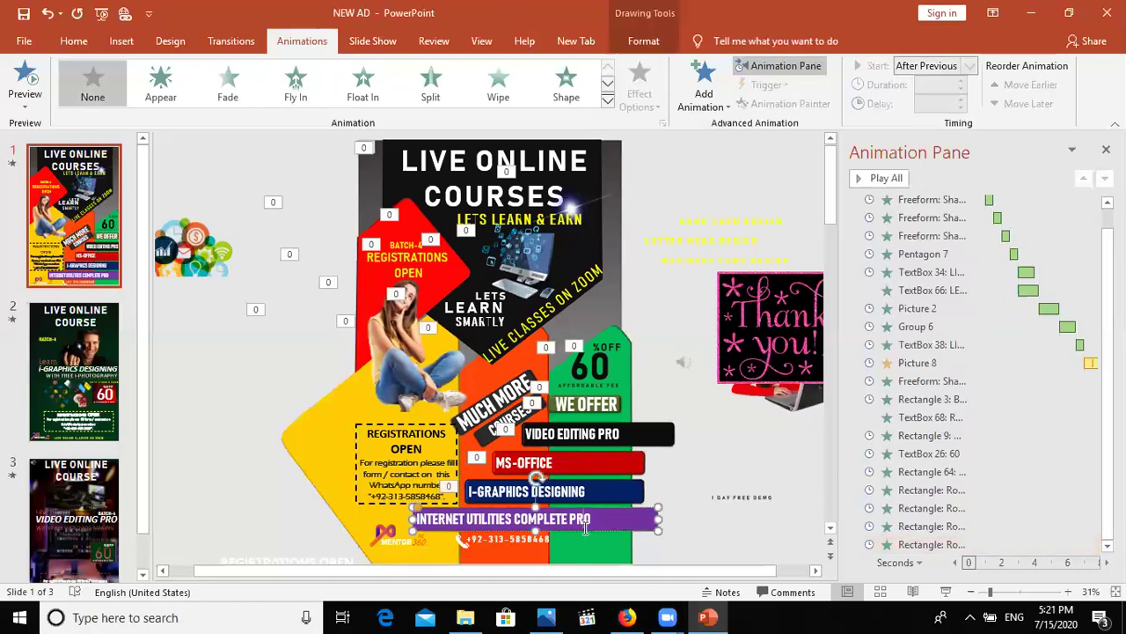
# - Make the INTERNET UTILITIES COMPLETE PRO bar fly in from the right After Previous
pyautogui.click(705, 84)
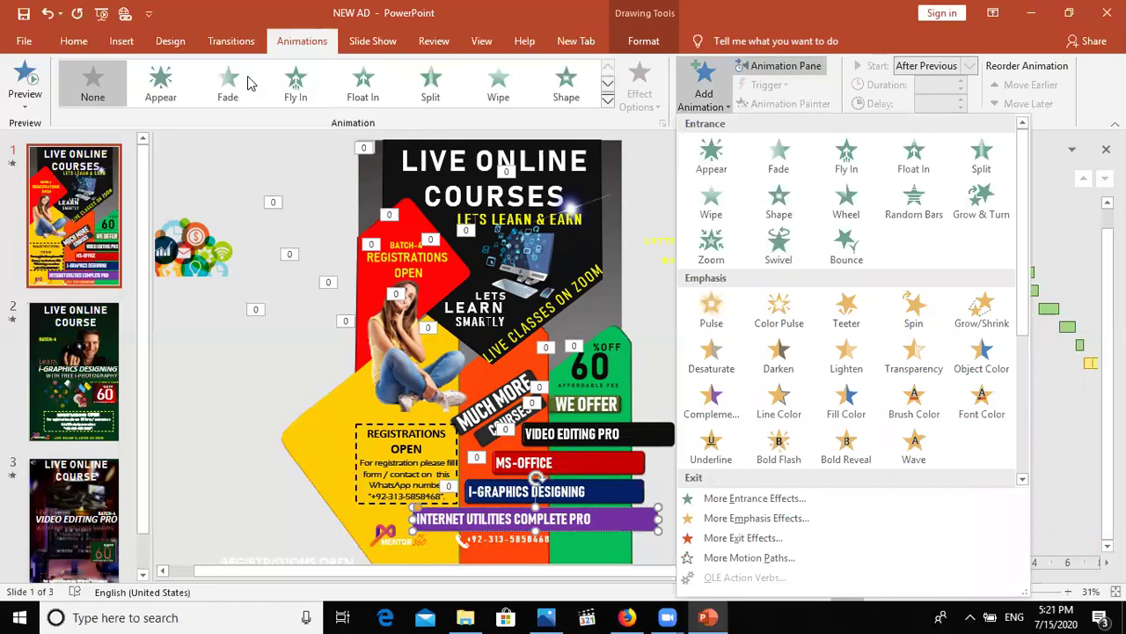
pyautogui.click(304, 93)
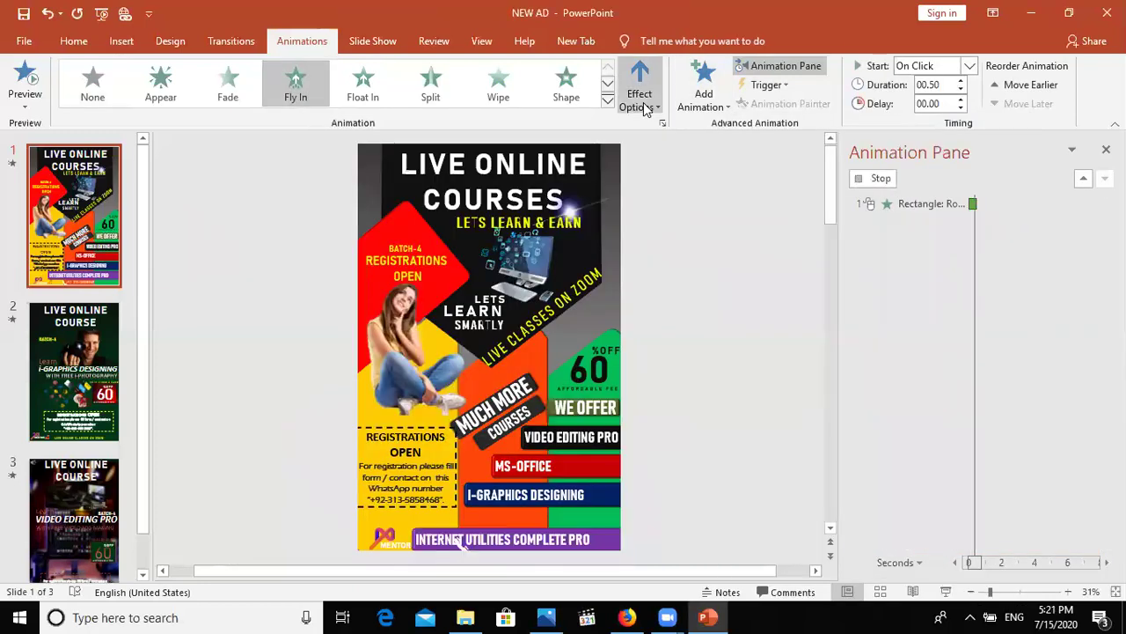
pyautogui.click(640, 96)
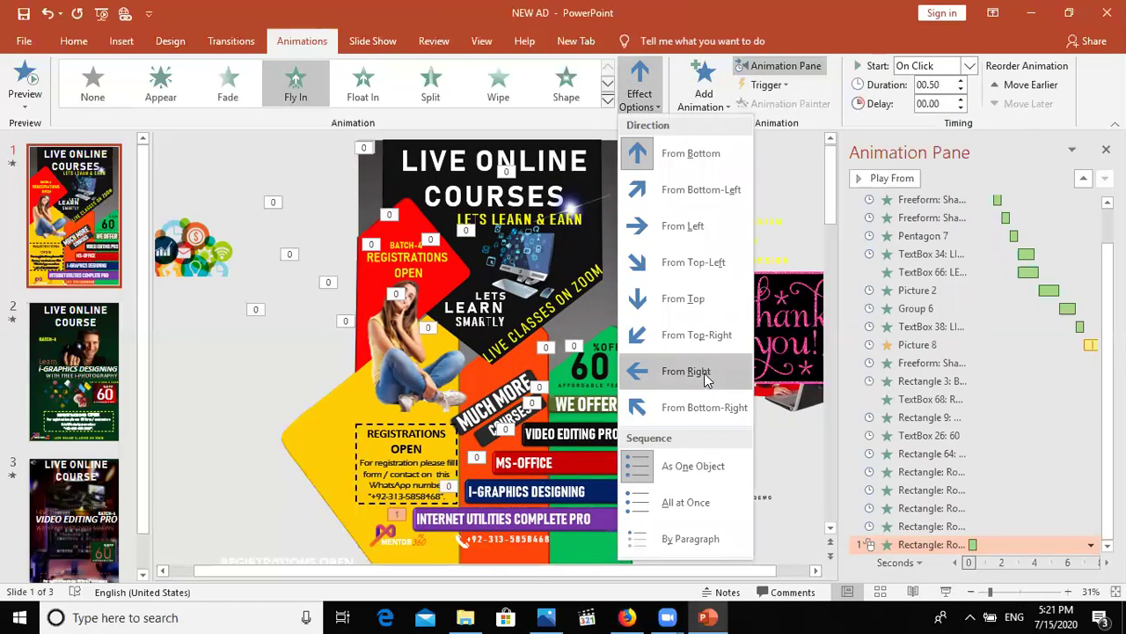
pyautogui.click(704, 373)
pyautogui.click(968, 68)
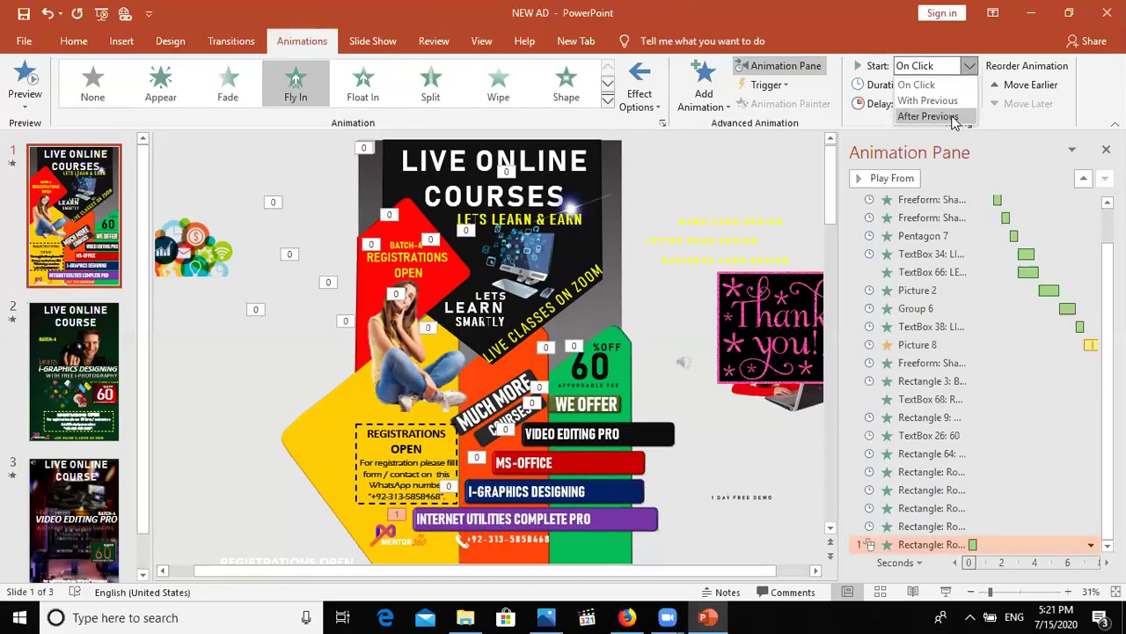
pyautogui.click(954, 117)
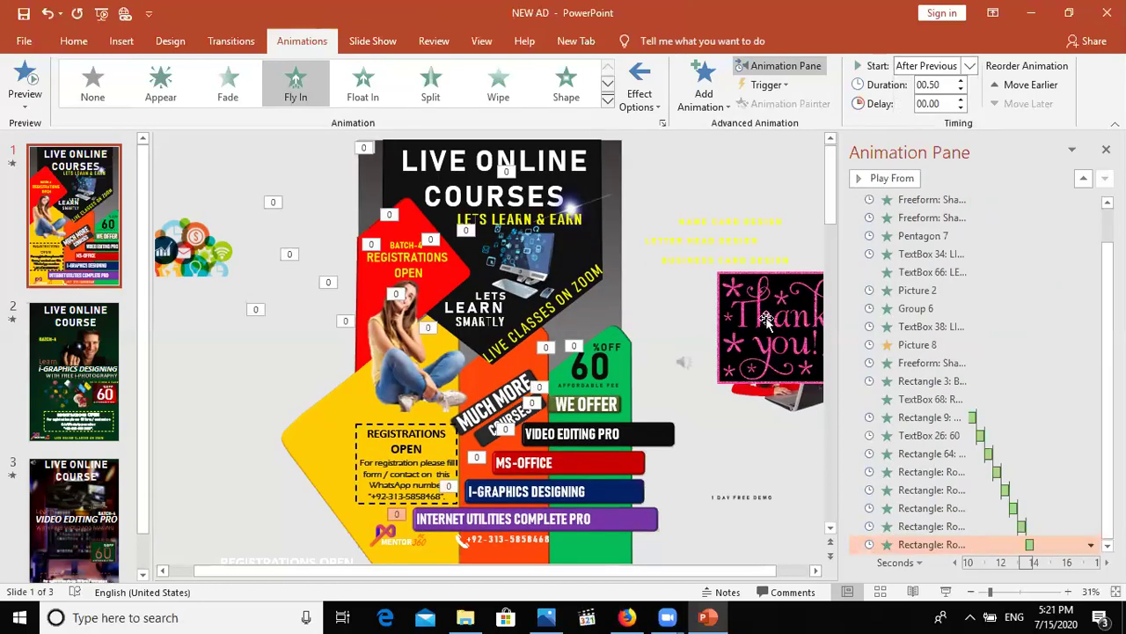
# - Give the MUCH MORE COURSES badge a Float In and set the leftover On Click animation to After Previous
pyautogui.click(497, 392)
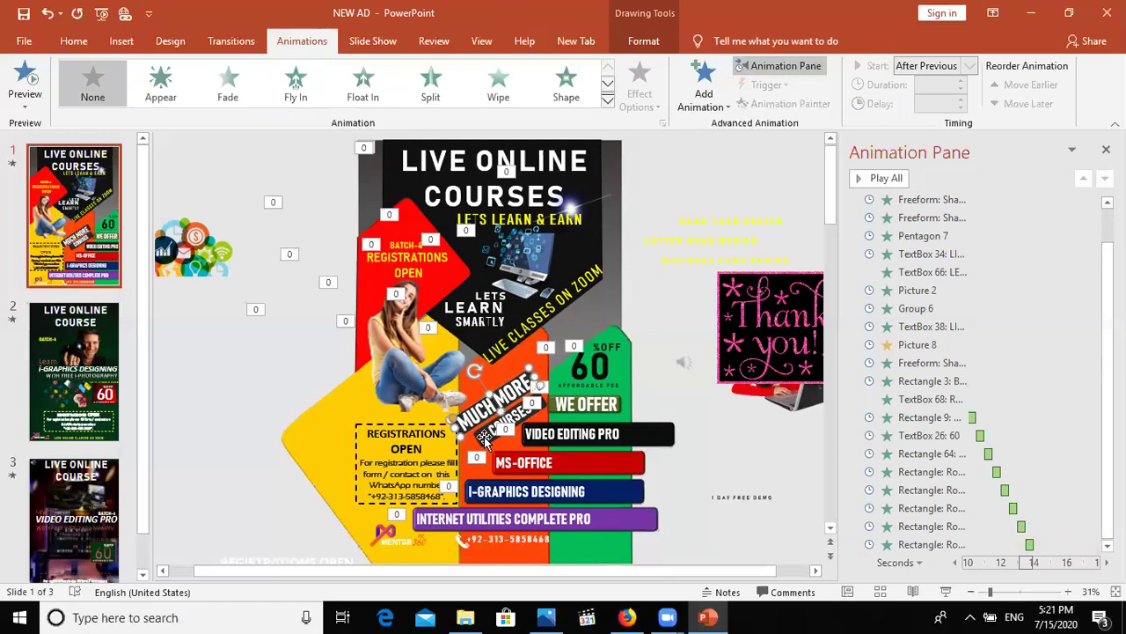
pyautogui.click(372, 83)
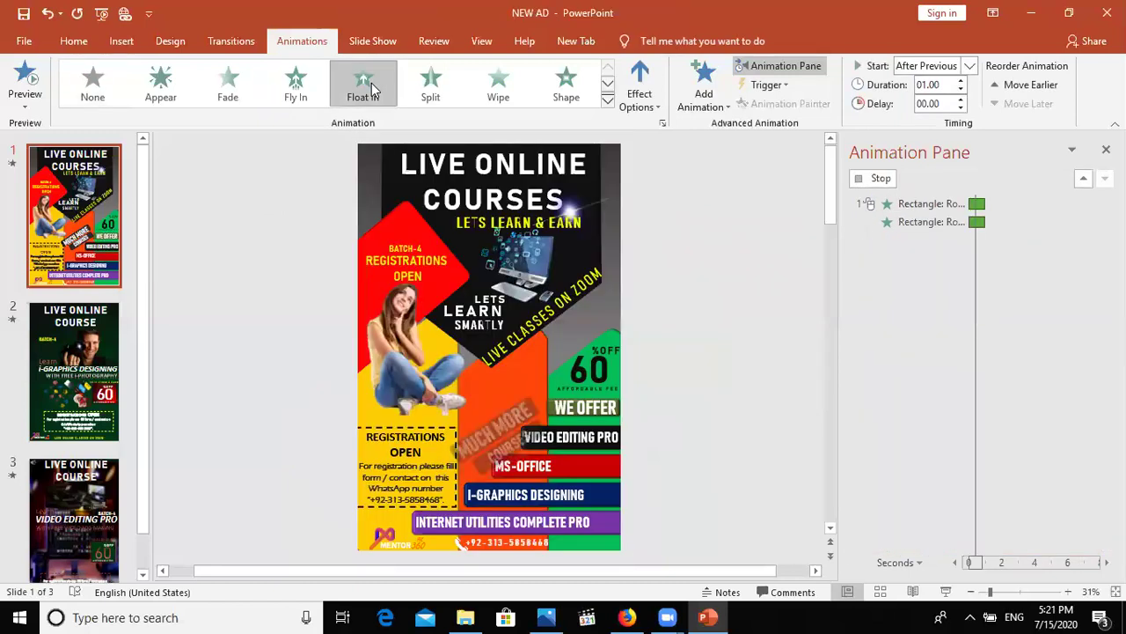
pyautogui.click(701, 88)
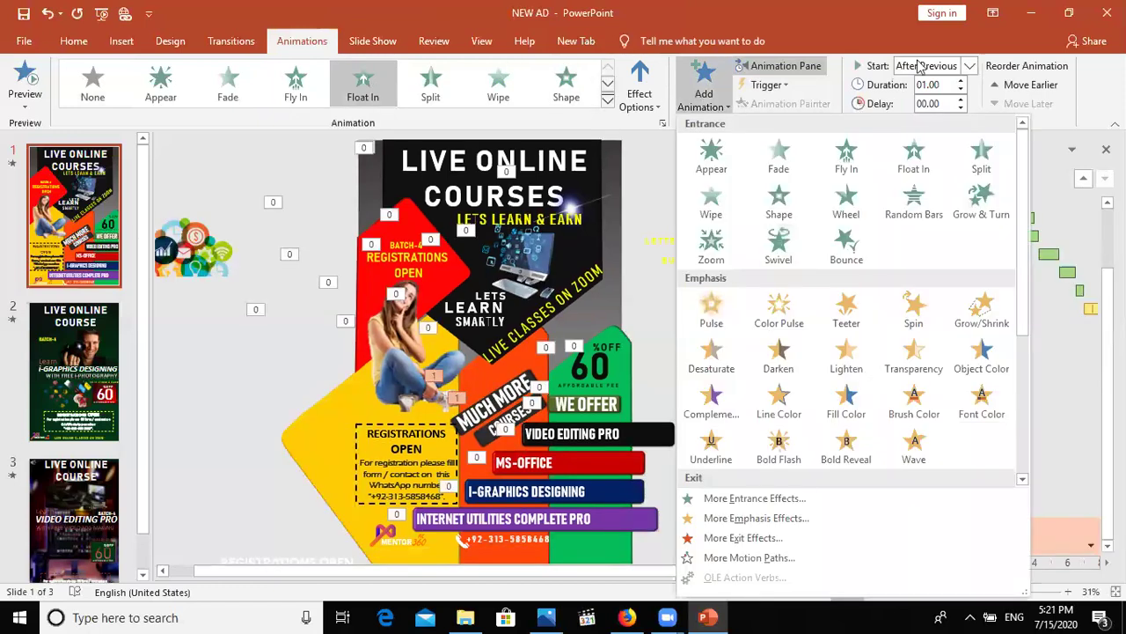
pyautogui.click(819, 15)
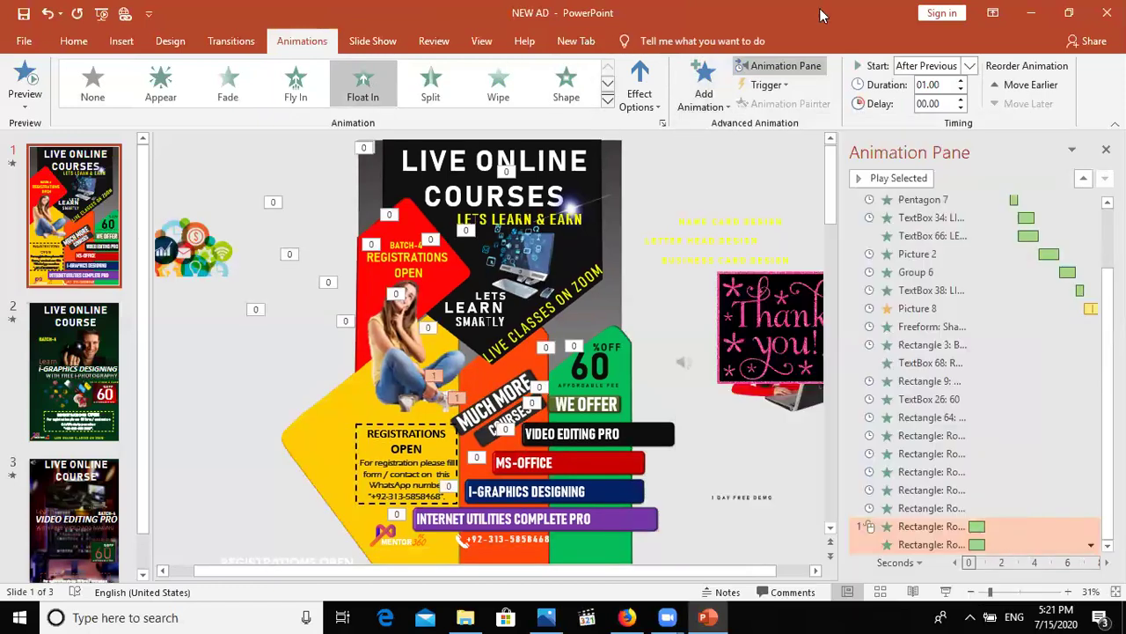
pyautogui.click(938, 526)
pyautogui.click(969, 66)
pyautogui.click(951, 116)
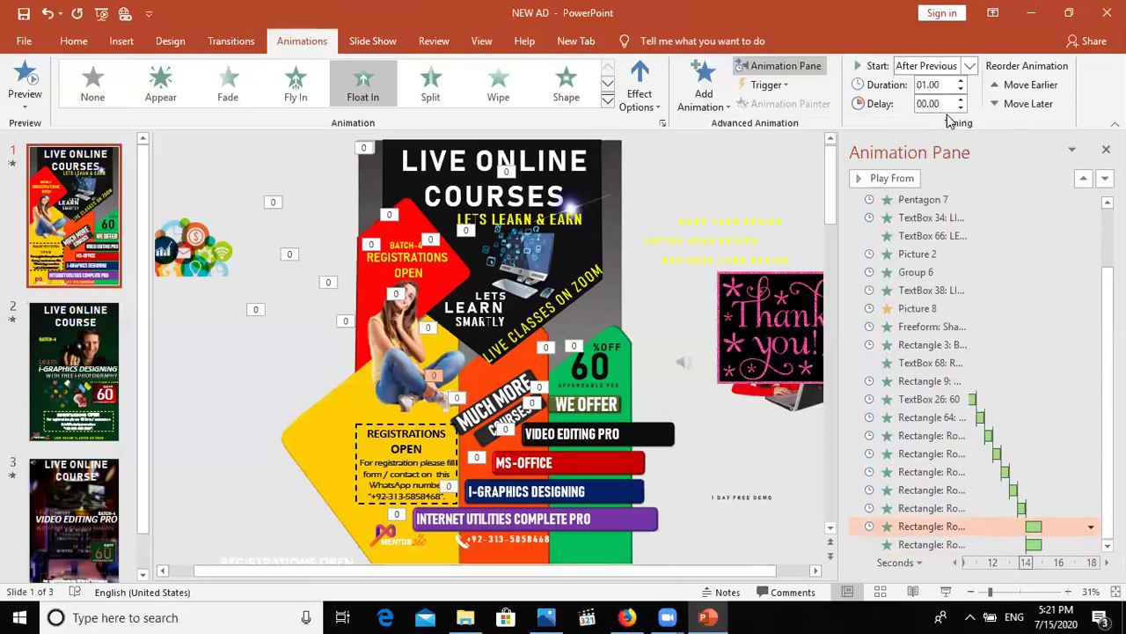
pyautogui.click(892, 544)
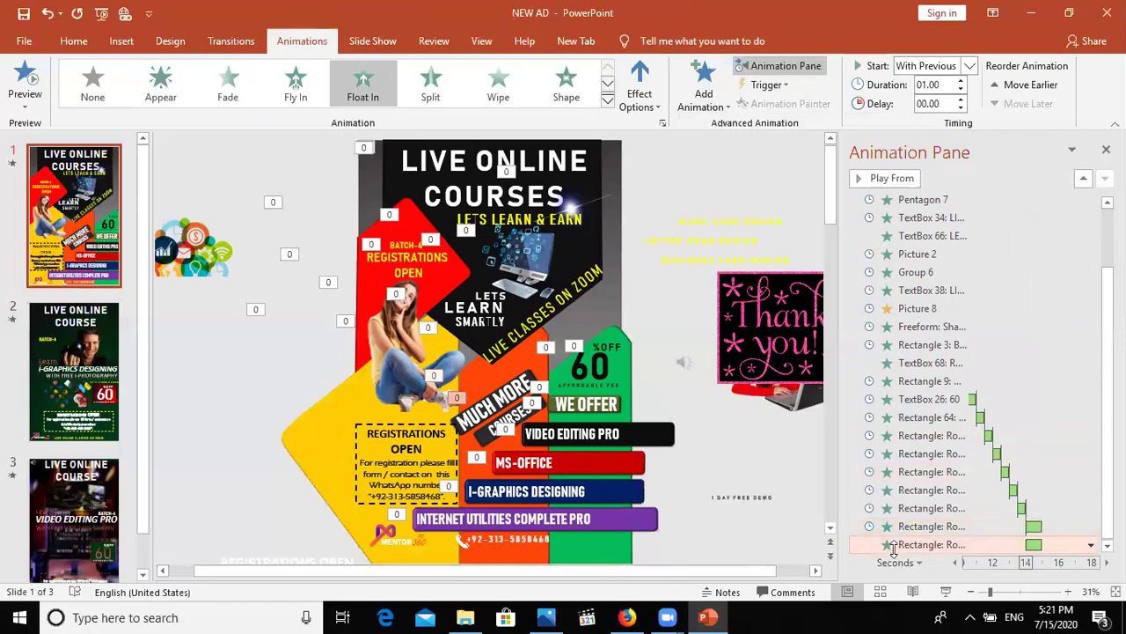
pyautogui.click(416, 426)
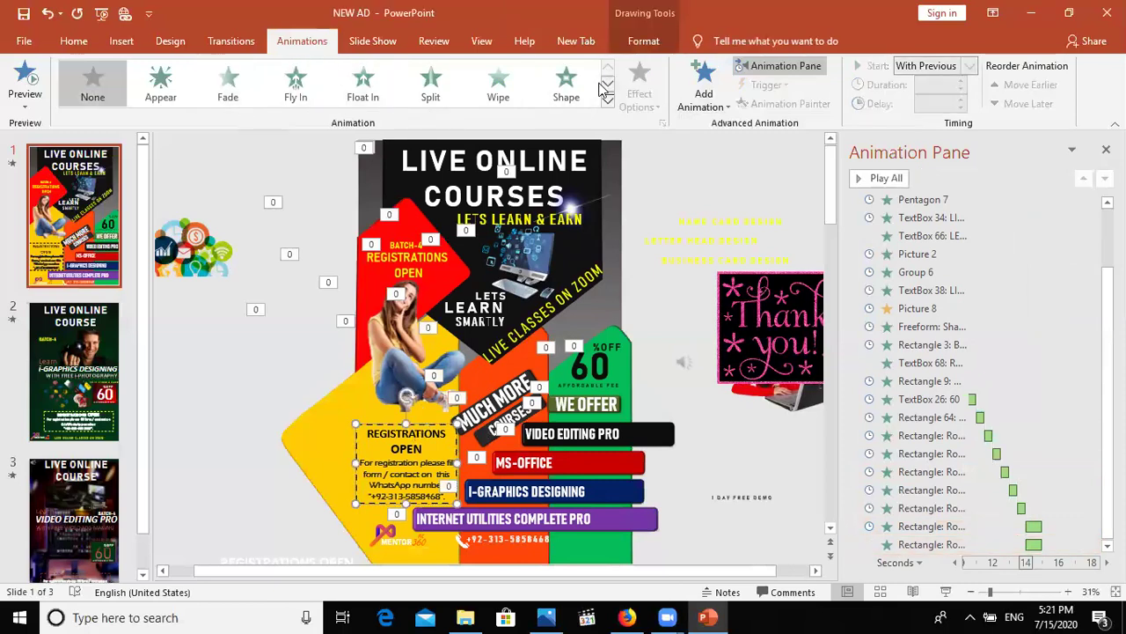
# - Give the REGISTRATIONS OPEN box a Fade entrance starting After Previous
pyautogui.click(232, 88)
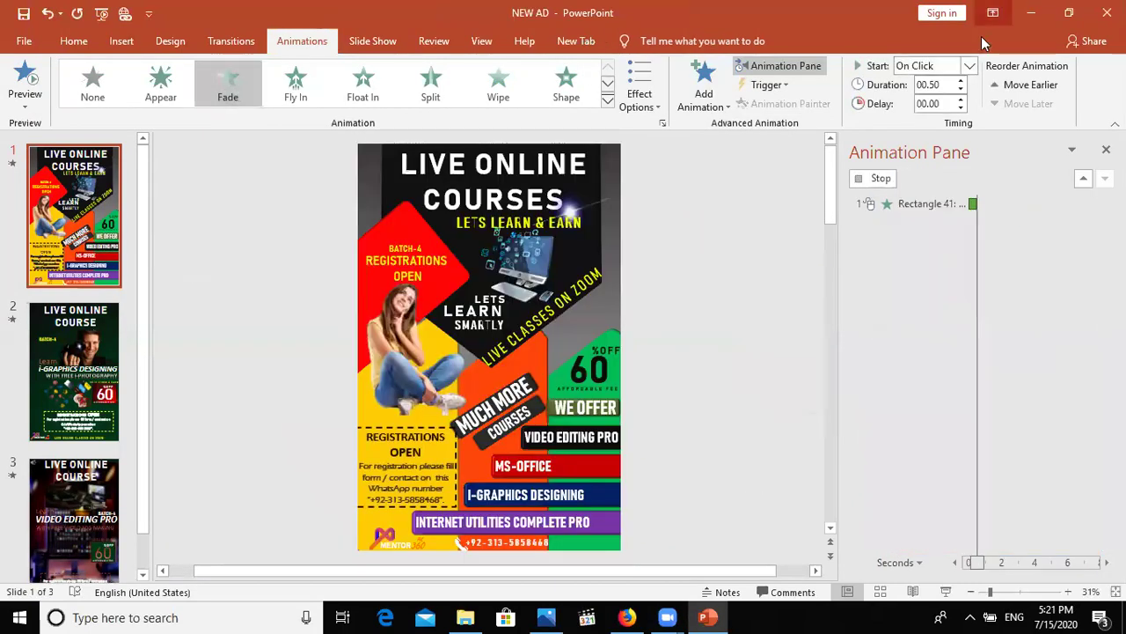
pyautogui.click(971, 67)
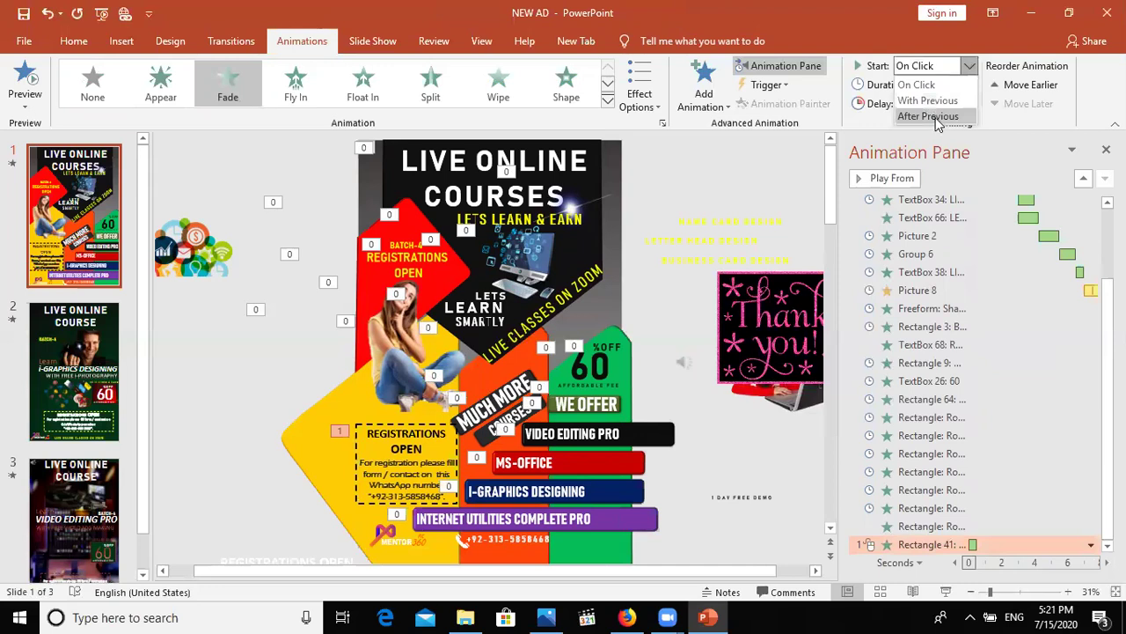
pyautogui.click(929, 117)
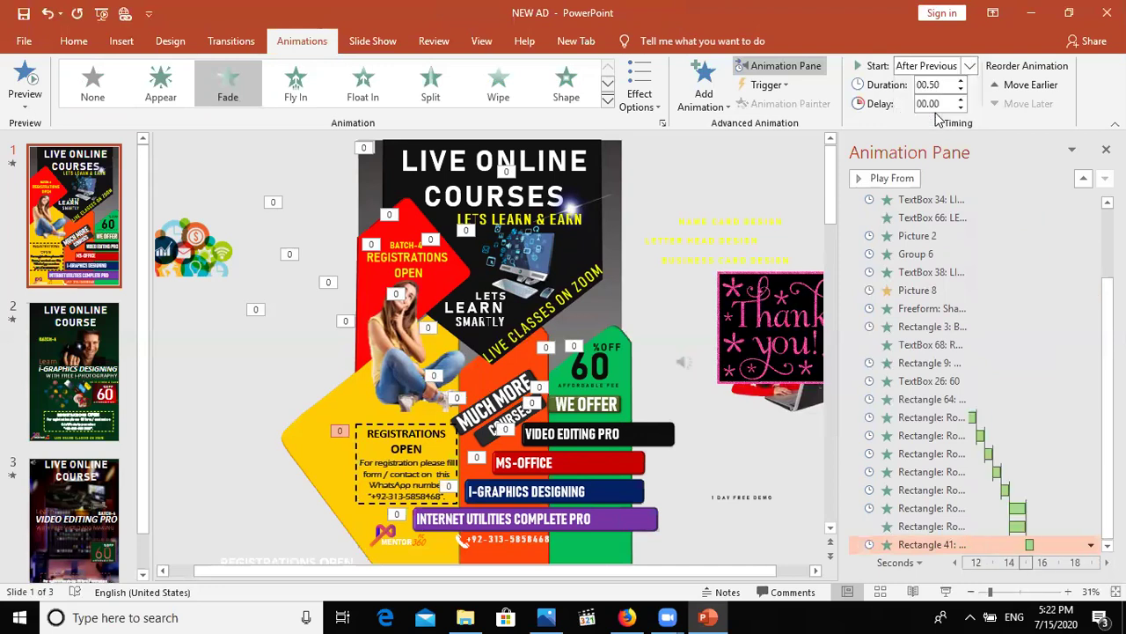
# - Add a Wave emphasis to the REGISTRATIONS OPEN box, starting After Previous
pyautogui.click(707, 95)
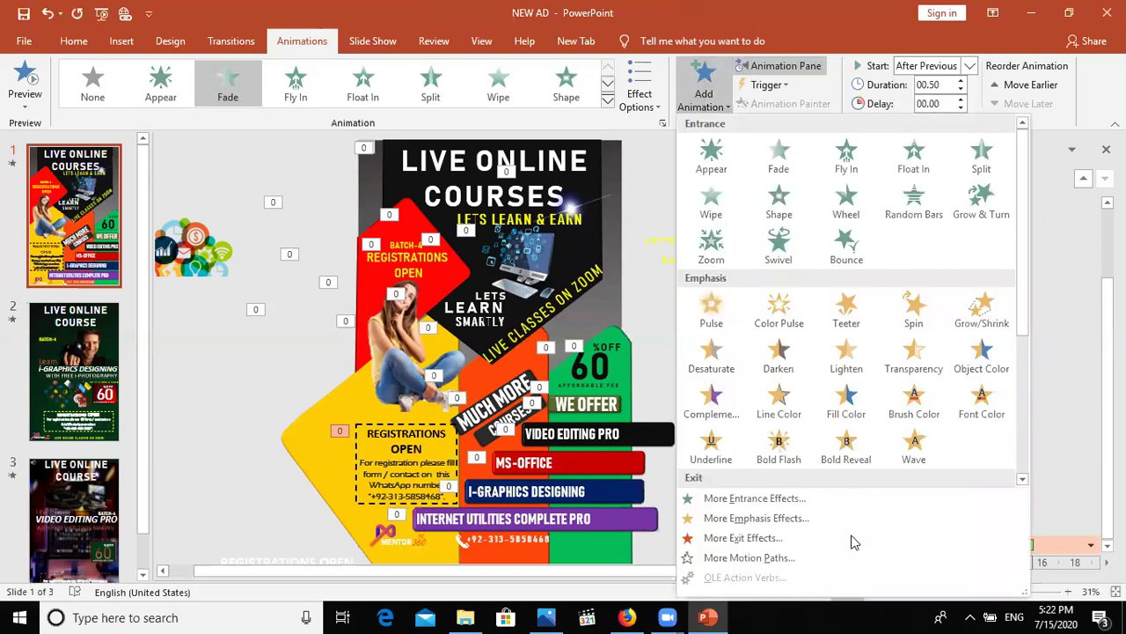
pyautogui.click(778, 521)
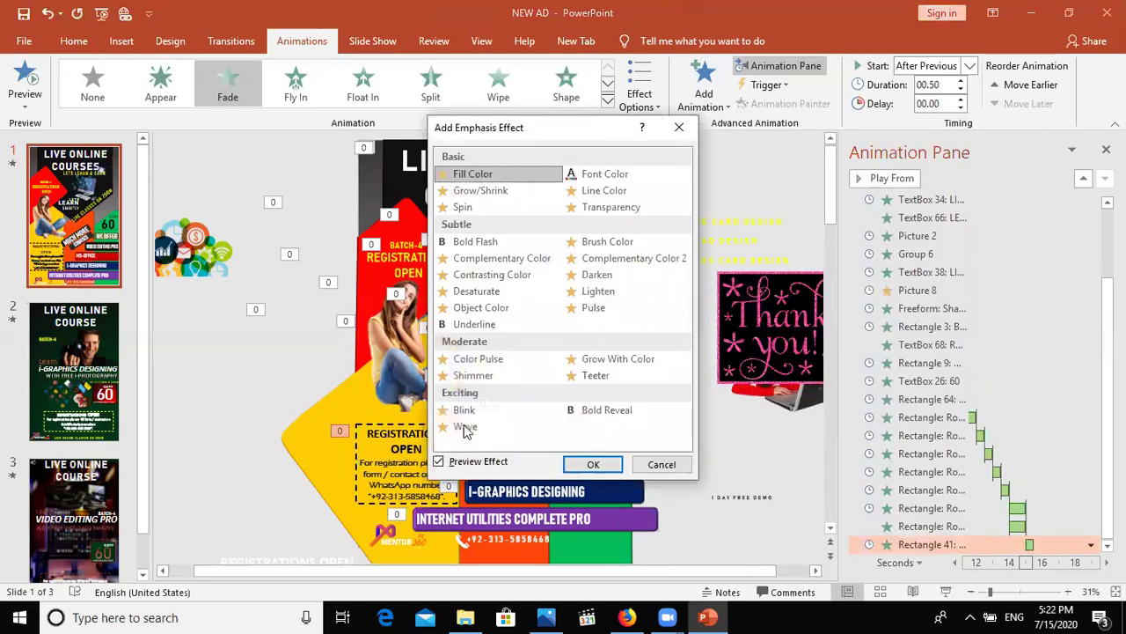
pyautogui.click(465, 428)
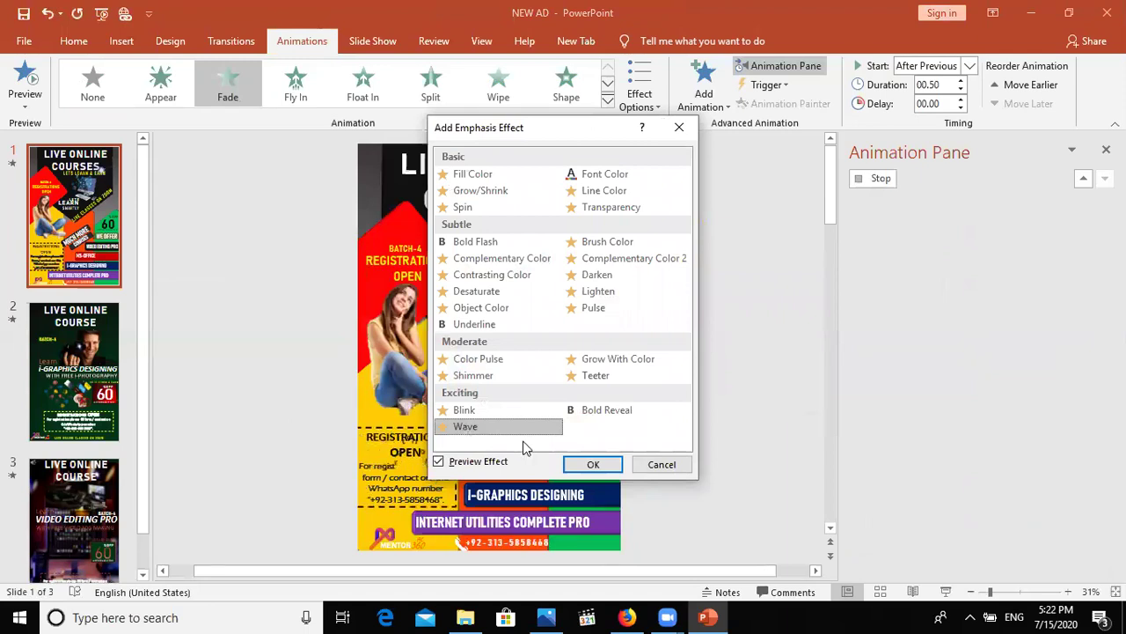
pyautogui.click(587, 463)
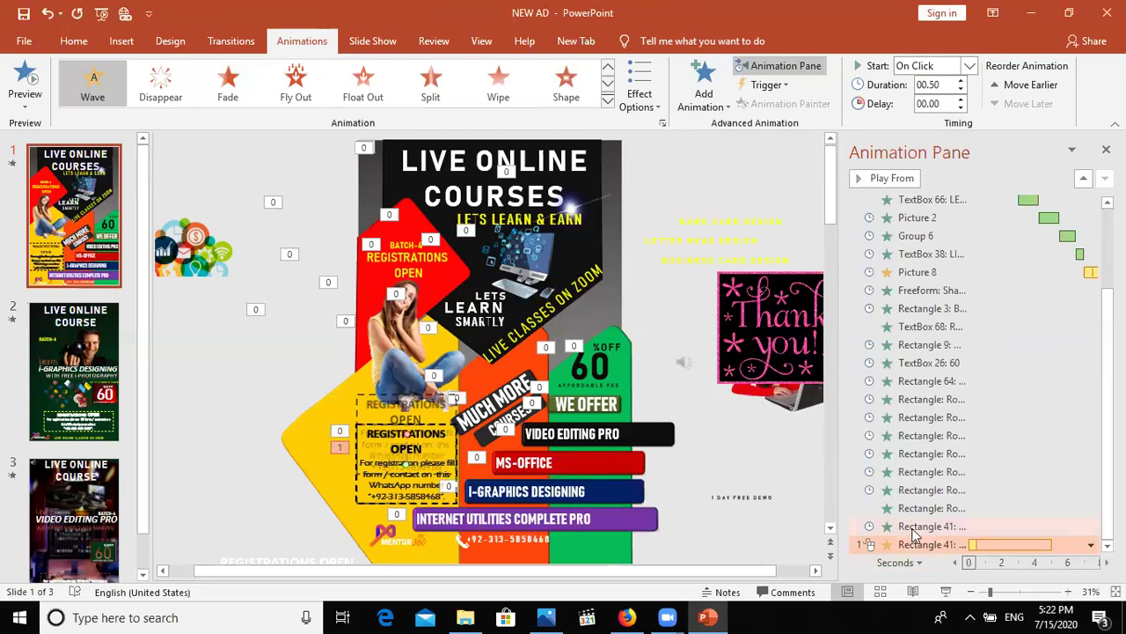
pyautogui.click(912, 528)
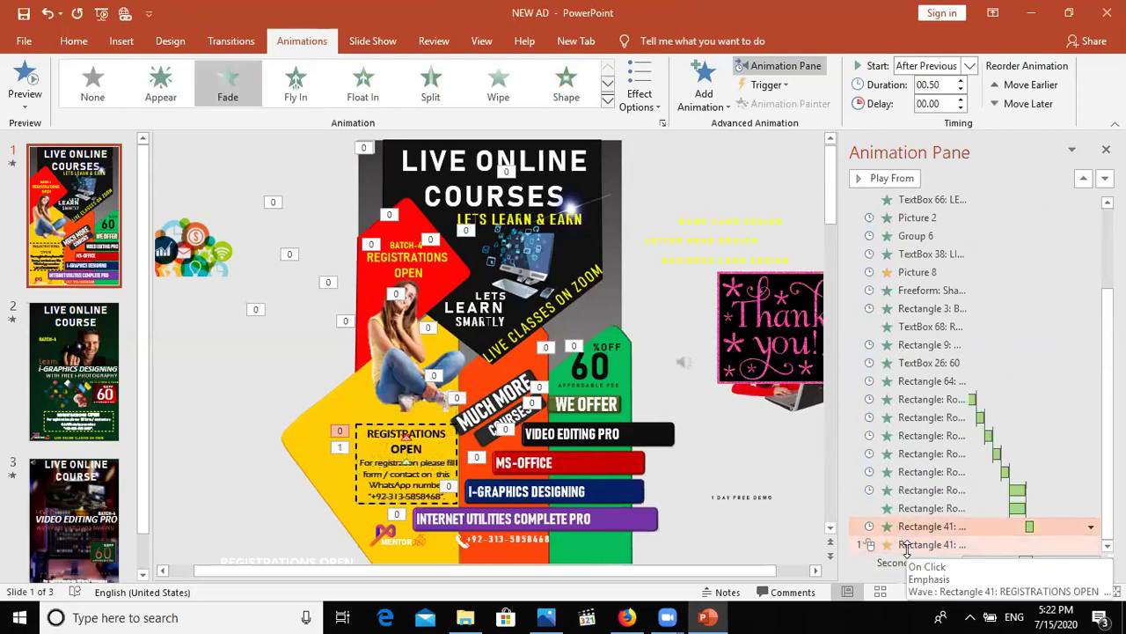
pyautogui.click(911, 545)
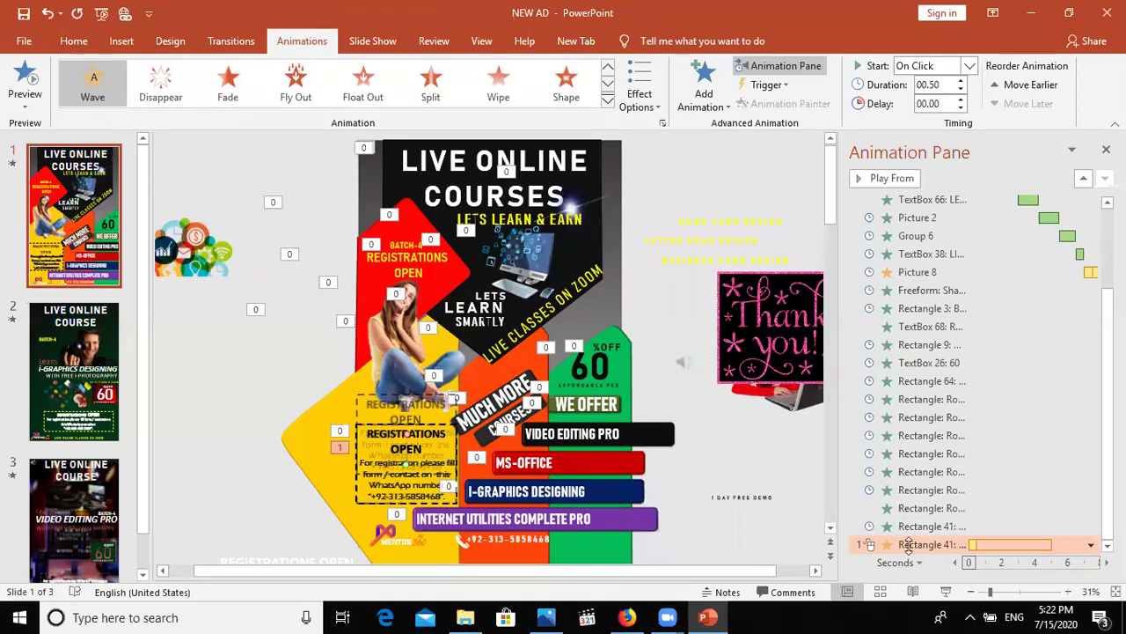
pyautogui.click(966, 67)
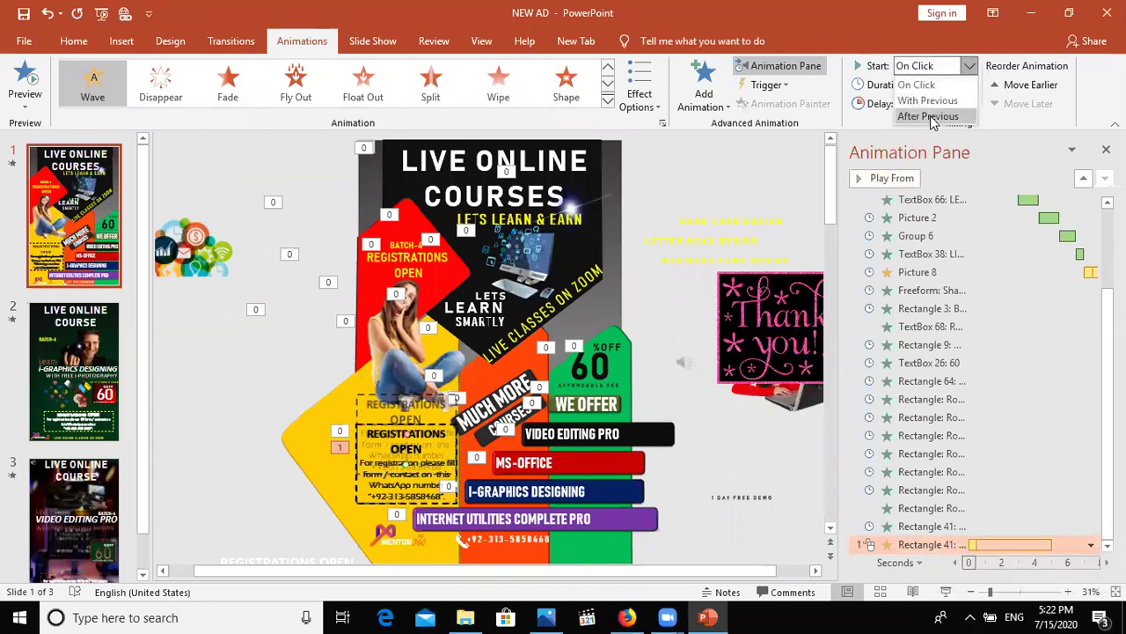
pyautogui.click(931, 116)
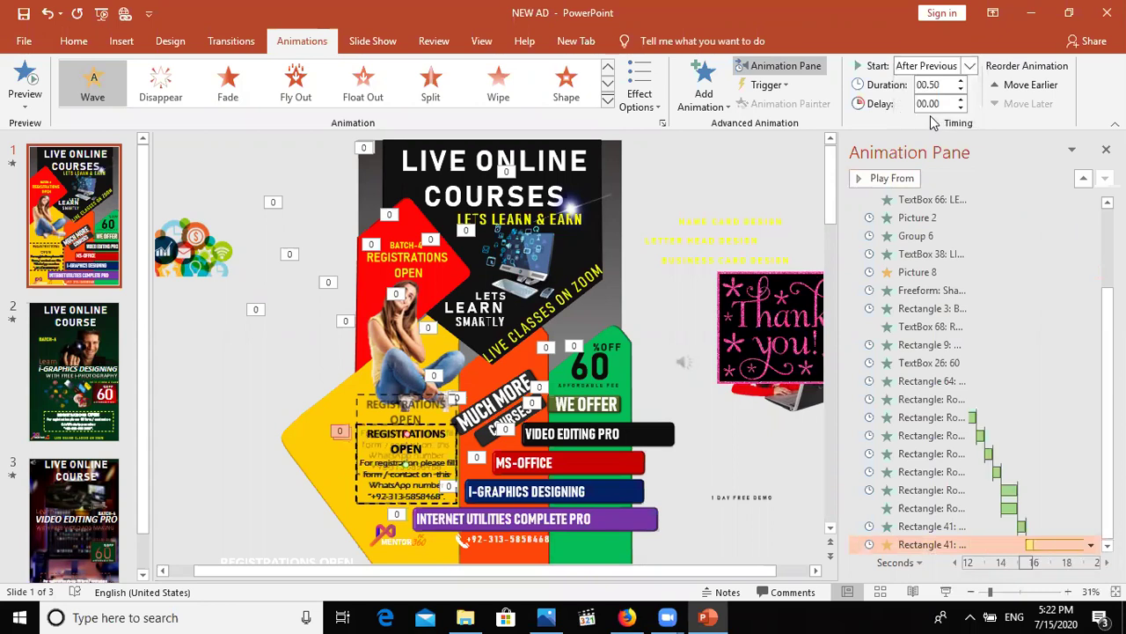
pyautogui.click(394, 535)
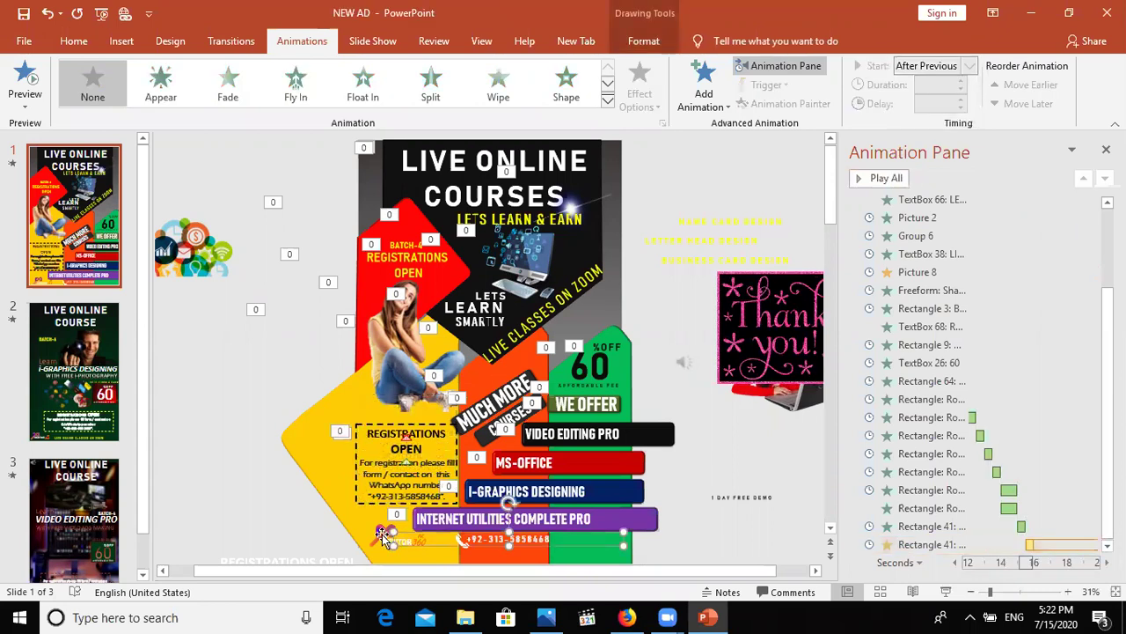
# - Give the Mentor logo group a Bounce entrance starting After Previous
pyautogui.click(383, 534)
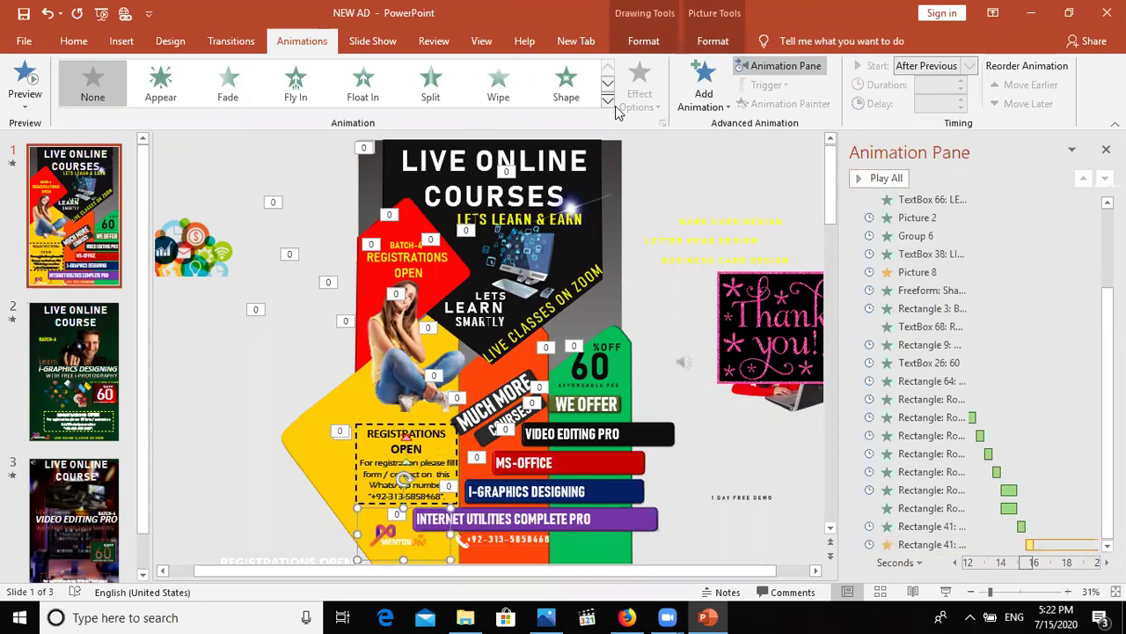
pyautogui.click(704, 93)
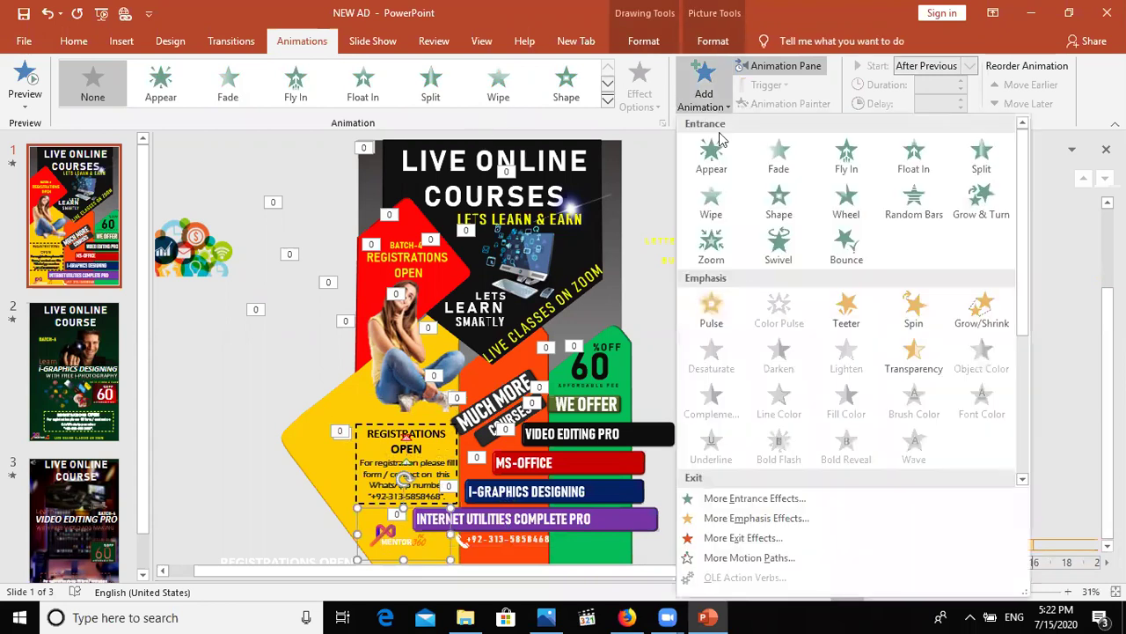
pyautogui.click(844, 249)
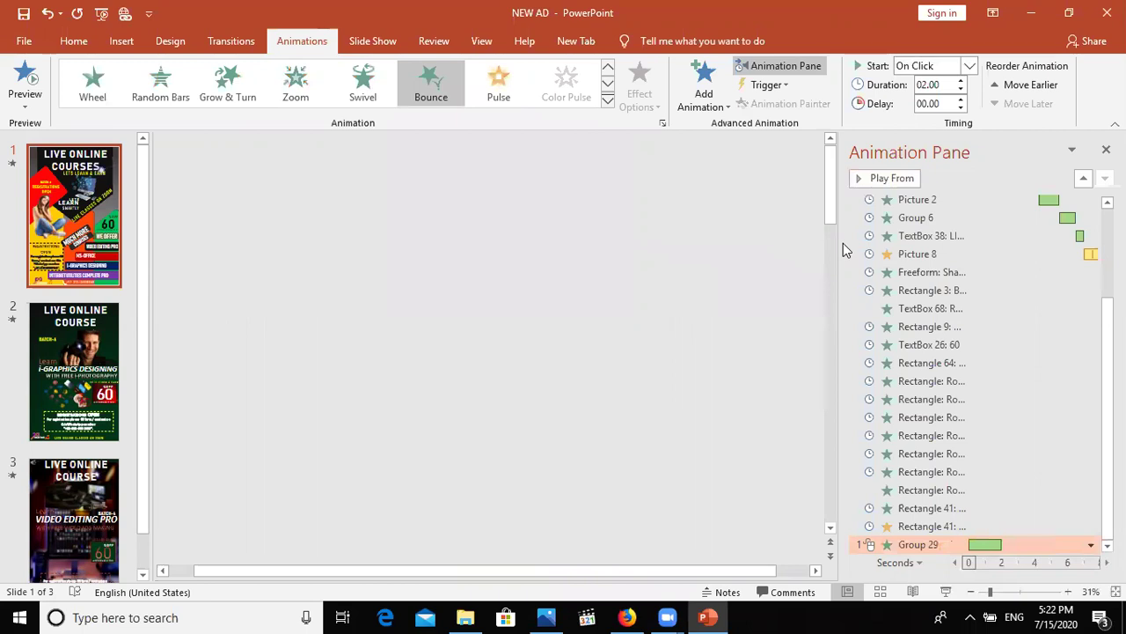
pyautogui.click(969, 65)
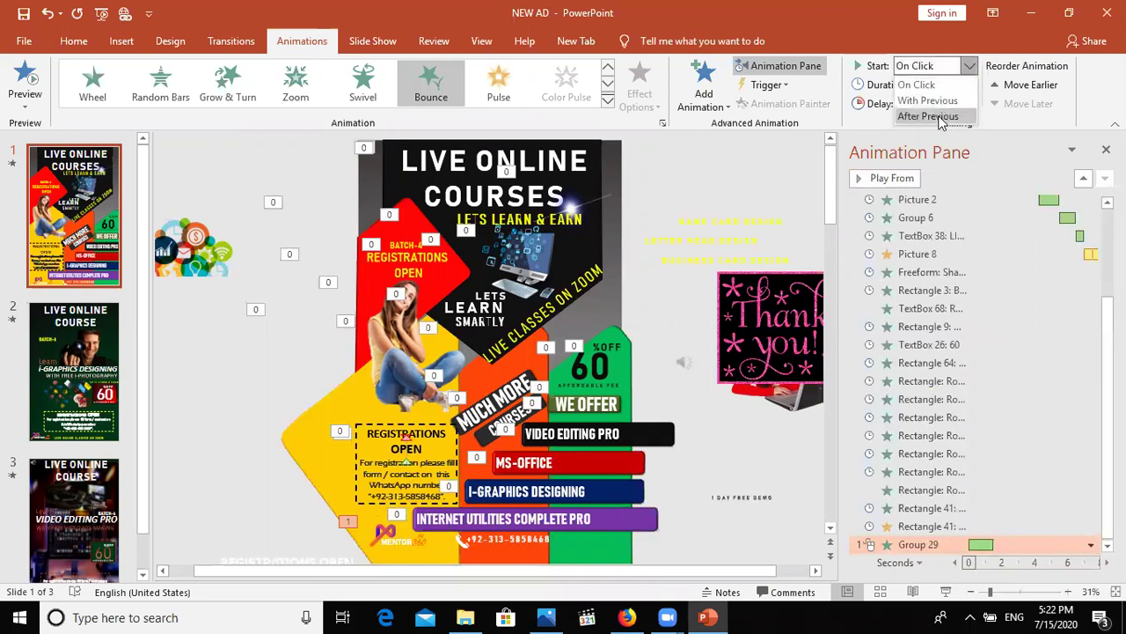
pyautogui.click(930, 113)
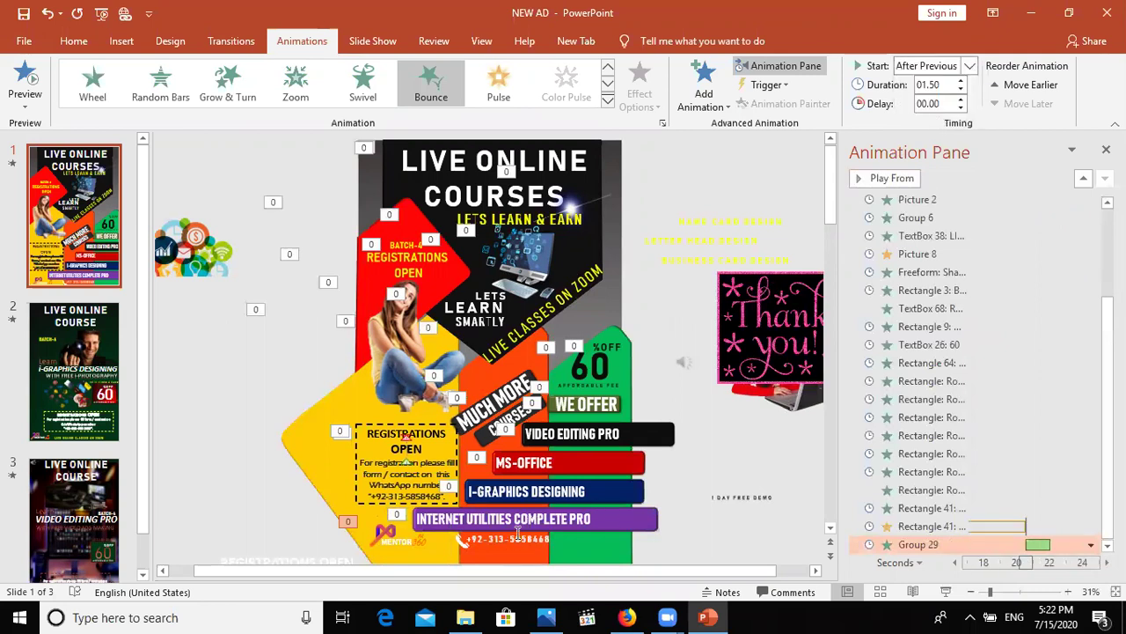
# - Give the phone graphic (Graphic 45) a Zoom entrance starting With Previous
pyautogui.click(461, 542)
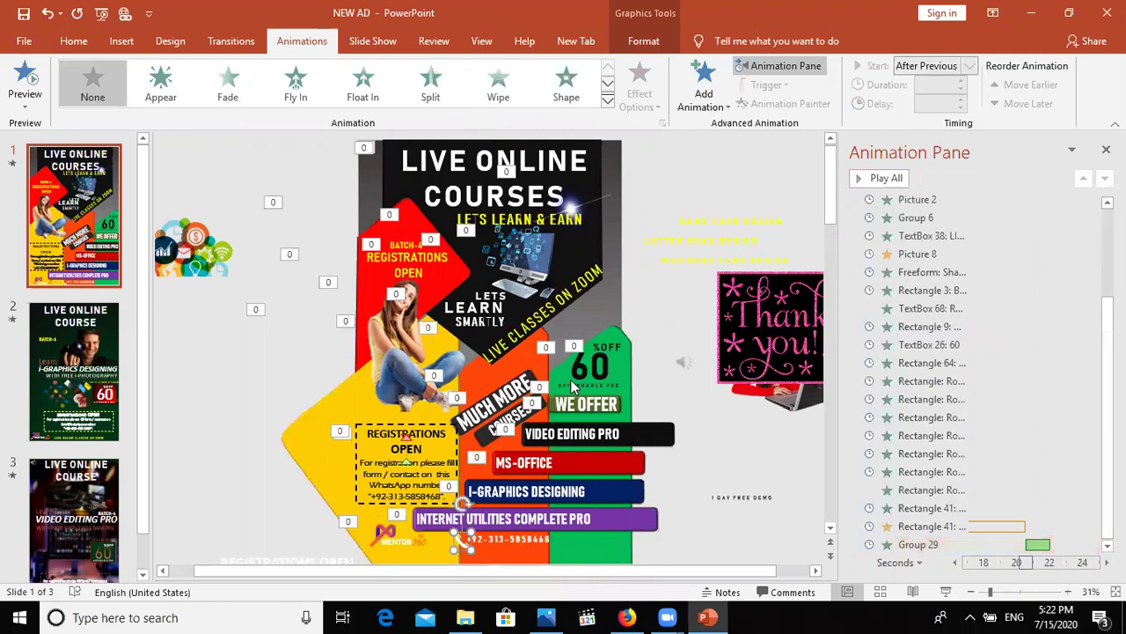
pyautogui.press('Tab')
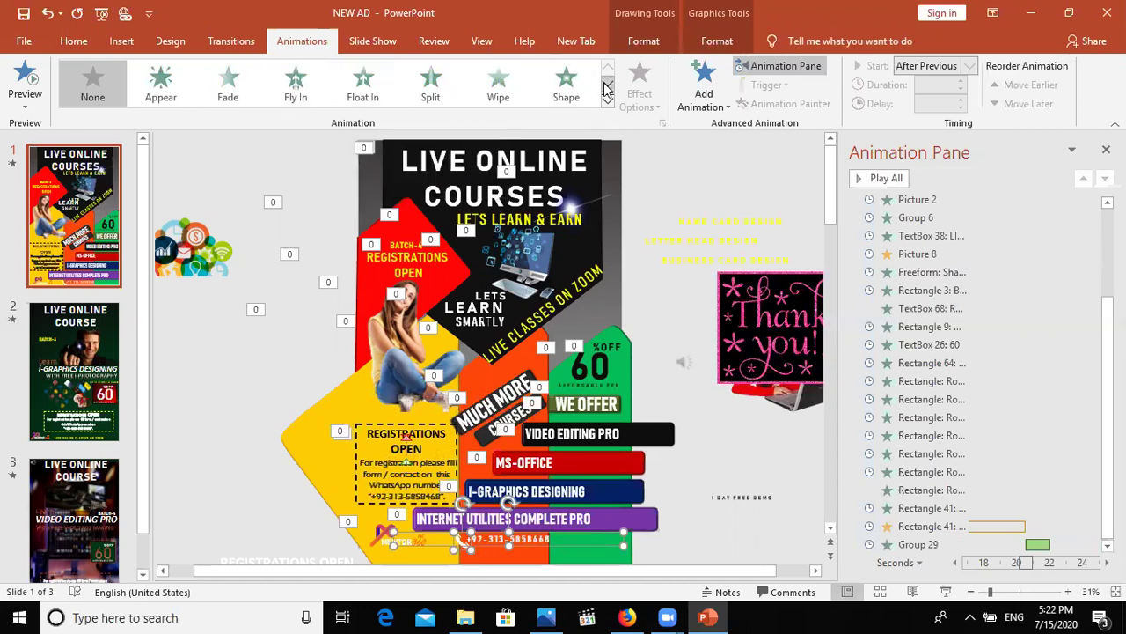
pyautogui.scroll(-1, 310, 74)
pyautogui.click(310, 74)
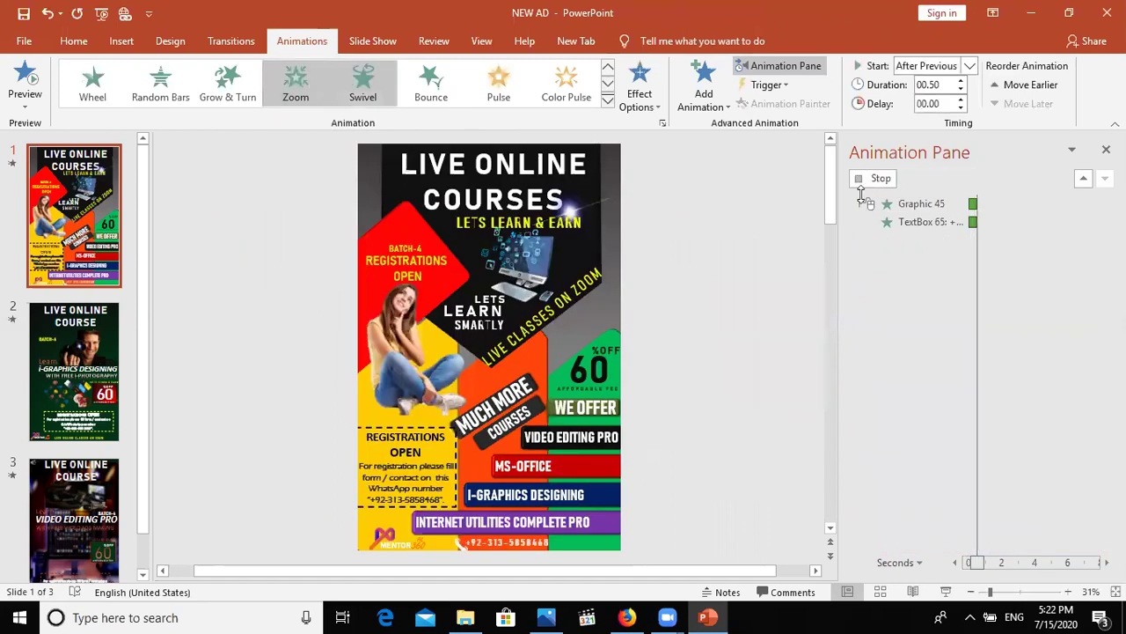
pyautogui.click(859, 181)
pyautogui.click(910, 527)
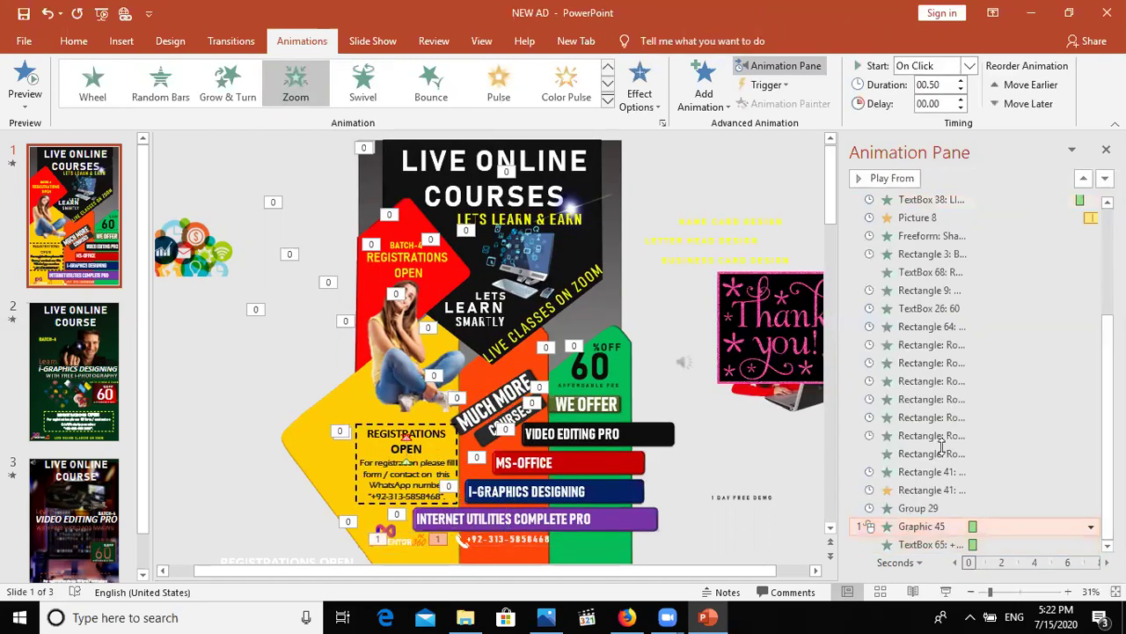
pyautogui.click(968, 68)
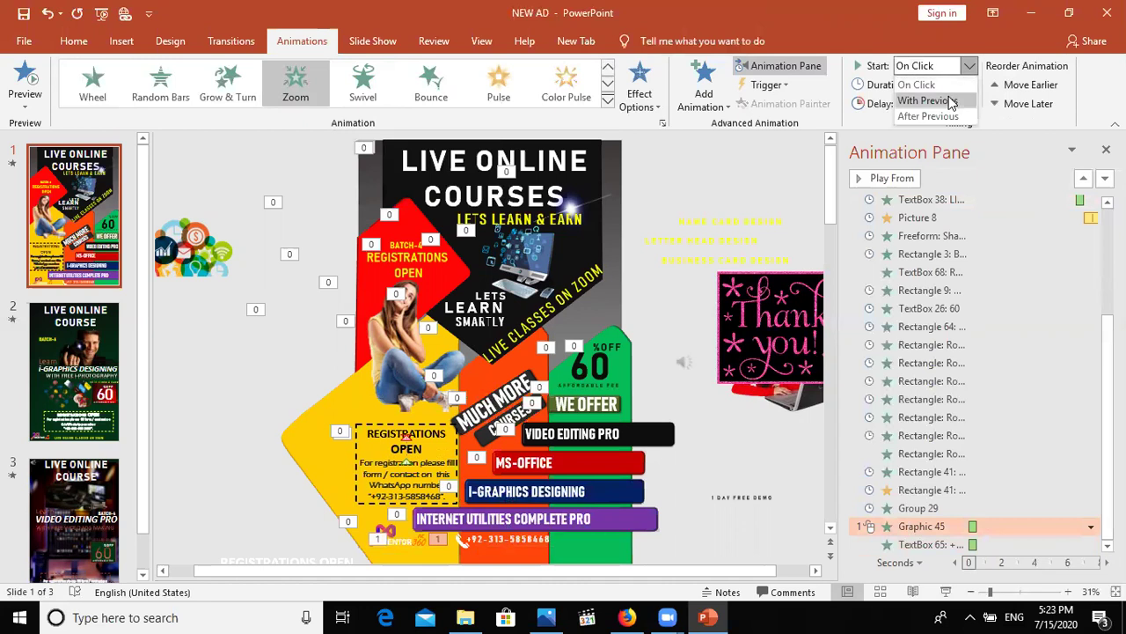
pyautogui.click(951, 99)
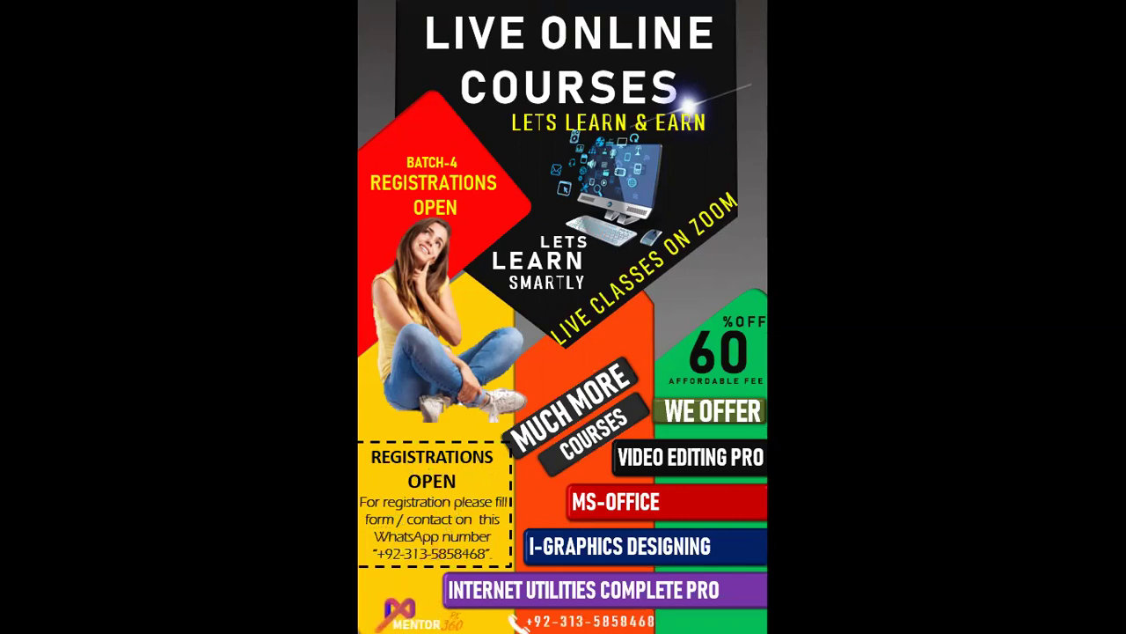
pyautogui.press('Escape')
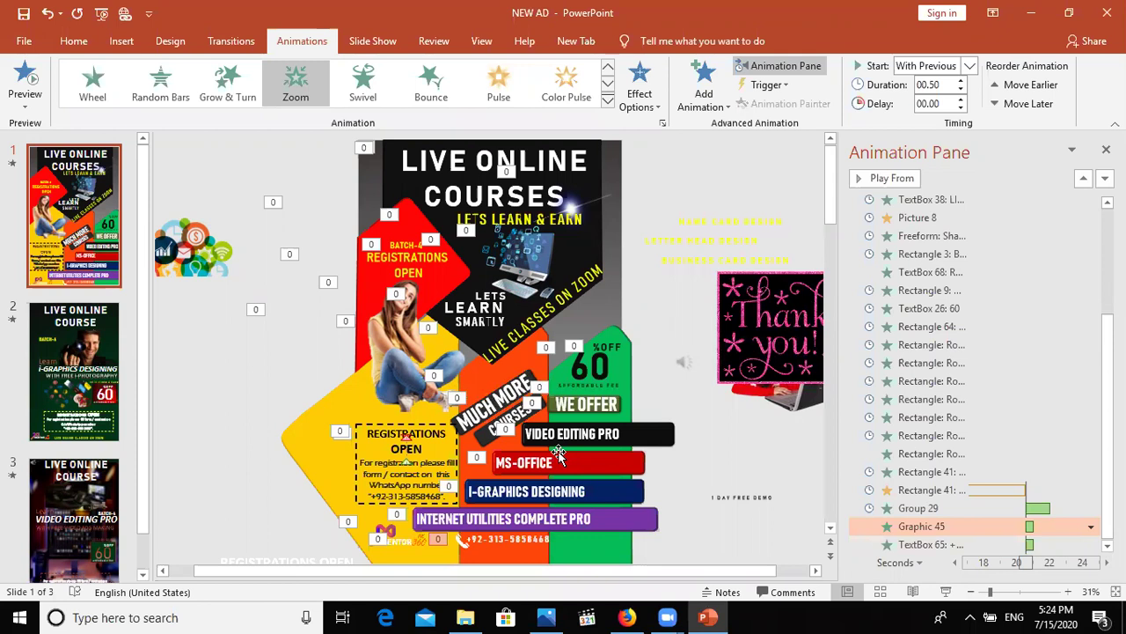
# - Apply Pulse from the Animations gallery to Picture 8 by the COURSES heading
pyautogui.click(572, 206)
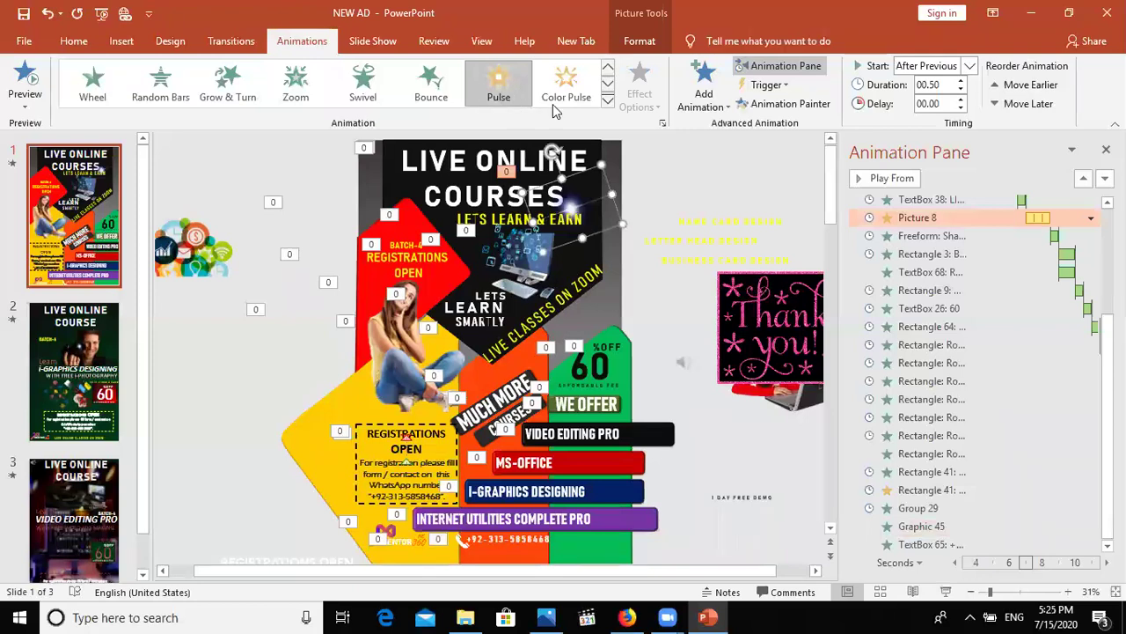
pyautogui.click(499, 98)
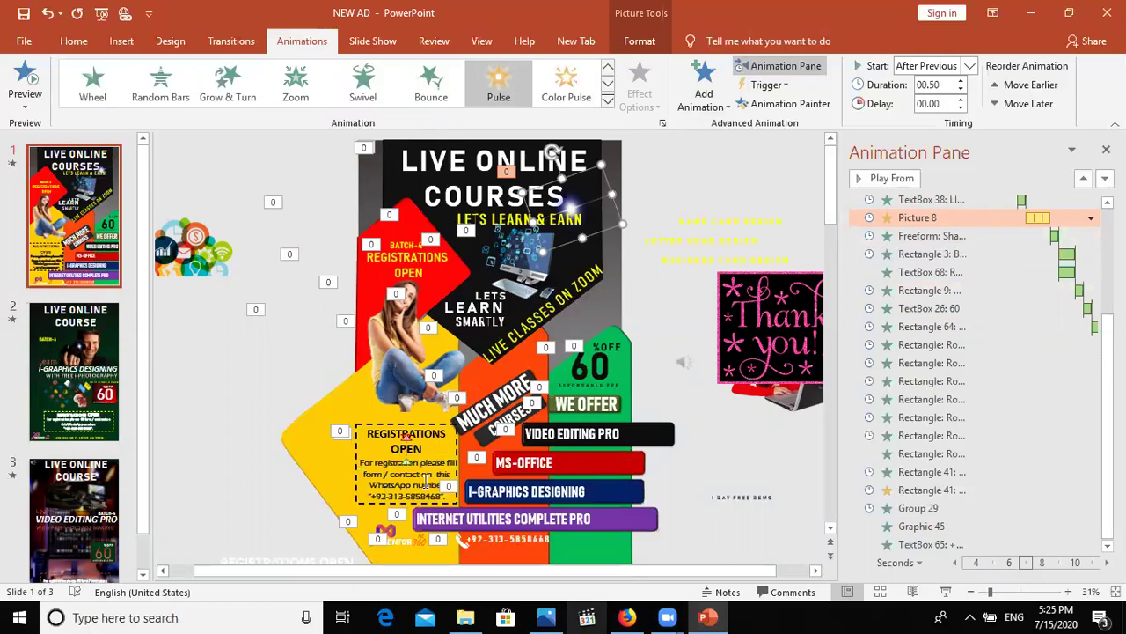
# - Select the course bars together with the WE OFFER and MUCH MORE shapes
pyautogui.click(422, 466)
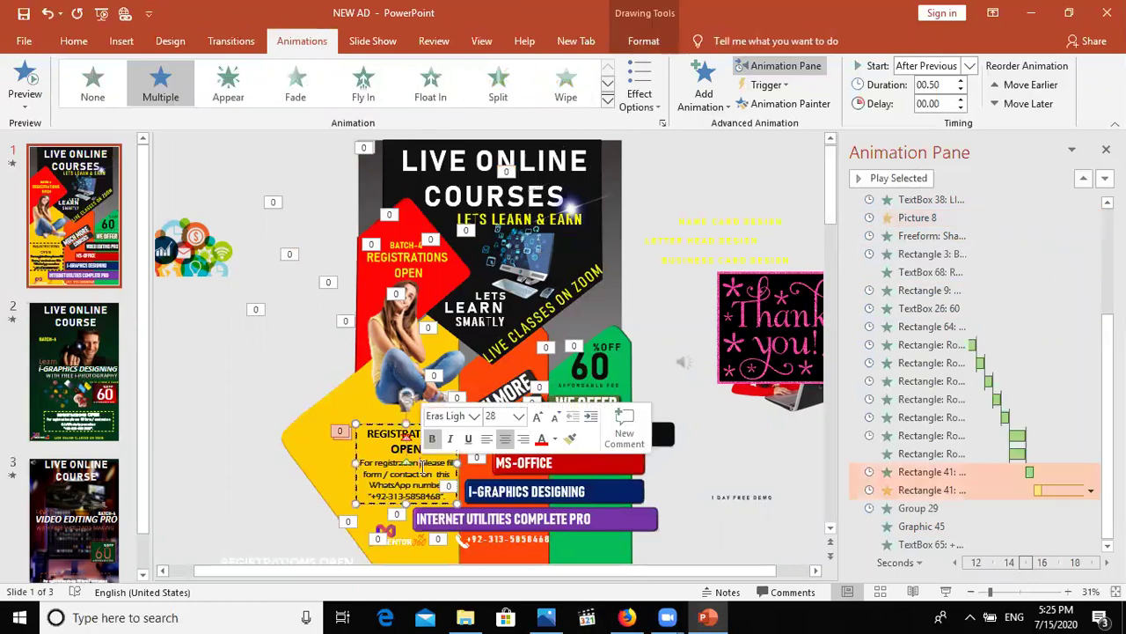
pyautogui.click(486, 519)
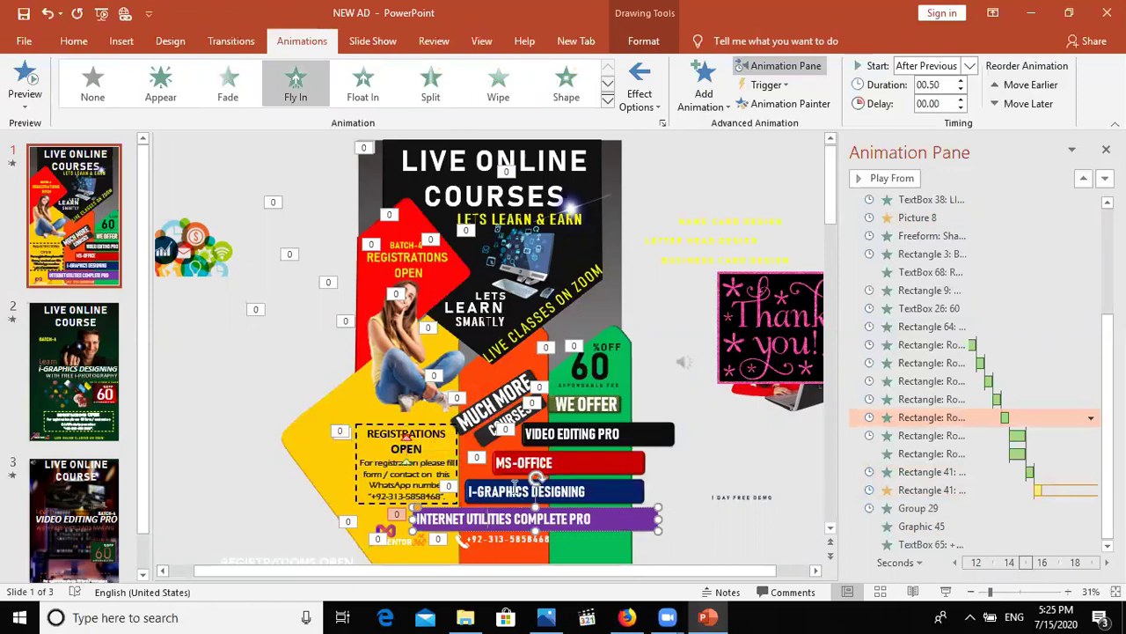
pyautogui.keyDown('shift'); pyautogui.click(517, 489); pyautogui.keyUp('shift')
pyautogui.keyDown('shift'); pyautogui.click(522, 462); pyautogui.keyUp('shift')
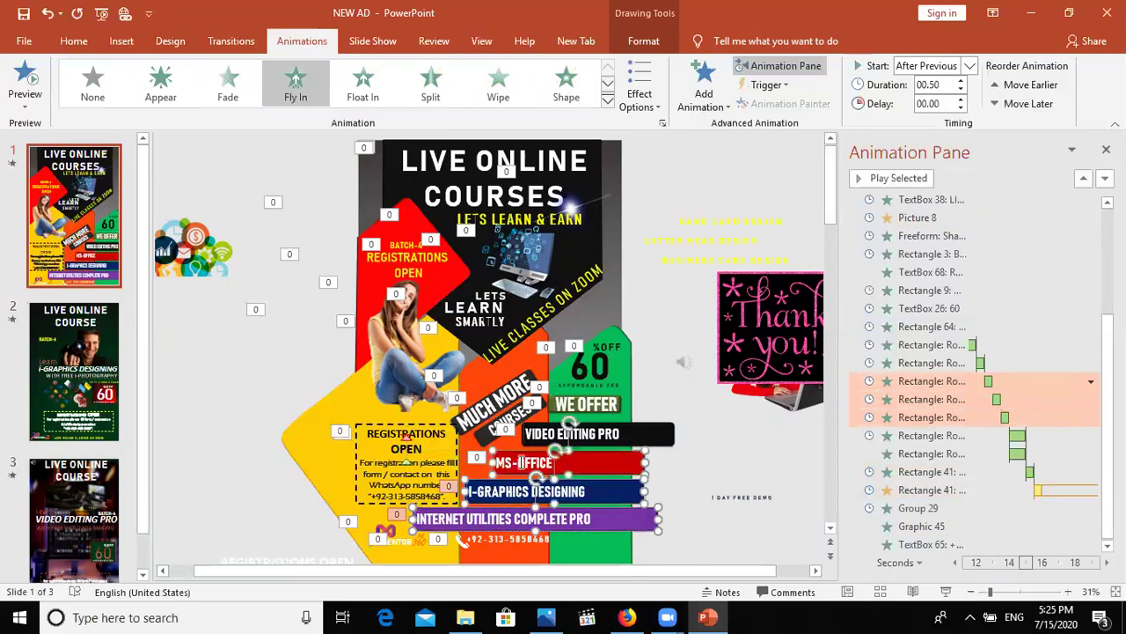
pyautogui.keyDown('shift'); pyautogui.click(540, 432); pyautogui.keyUp('shift')
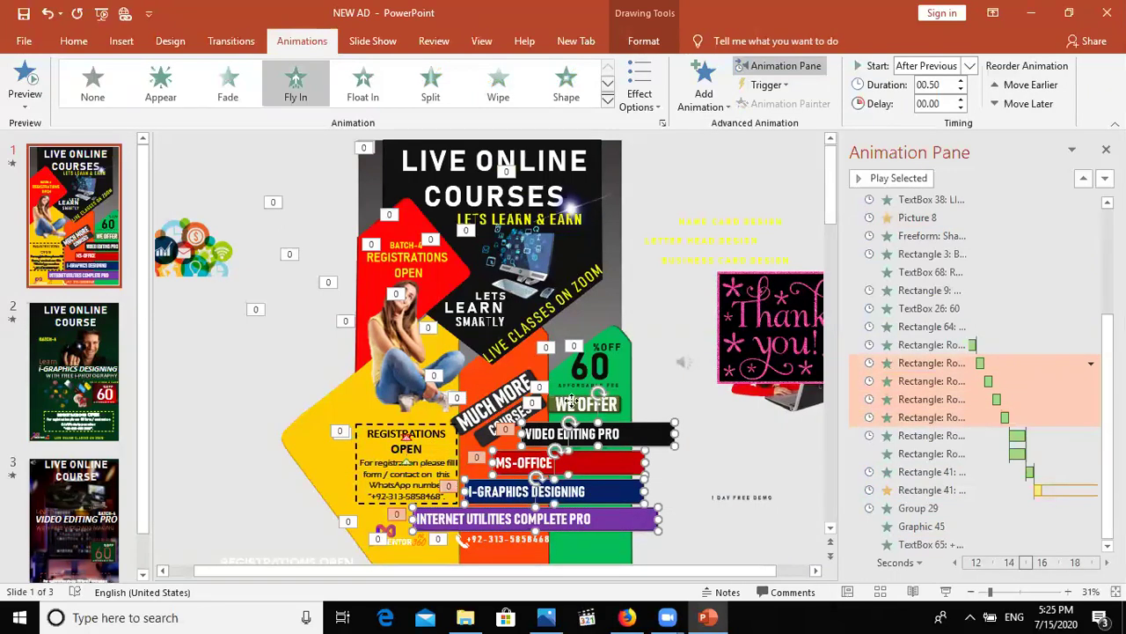
pyautogui.keyDown('shift'); pyautogui.click(572, 403); pyautogui.keyUp('shift')
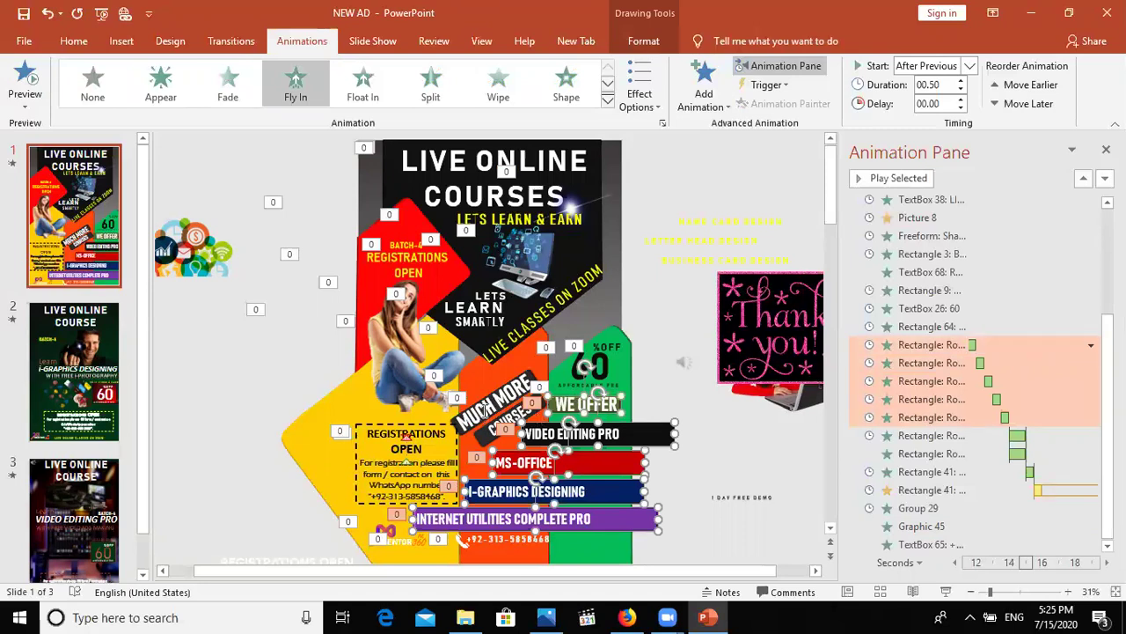
pyautogui.keyDown('shift'); pyautogui.click(483, 413); pyautogui.keyUp('shift')
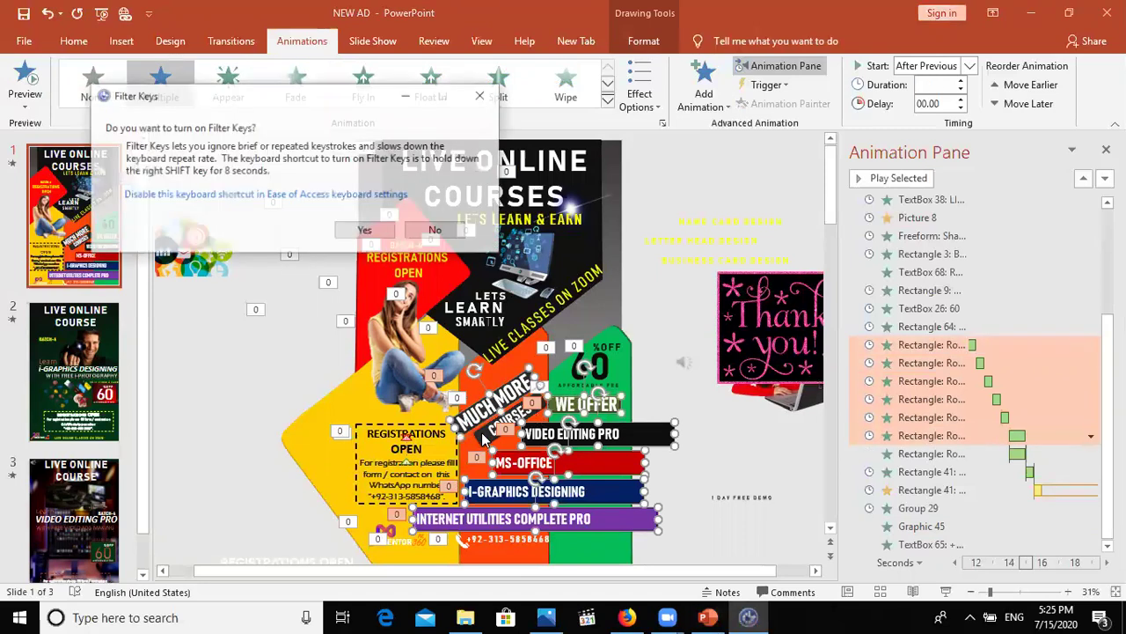
pyautogui.click(433, 230)
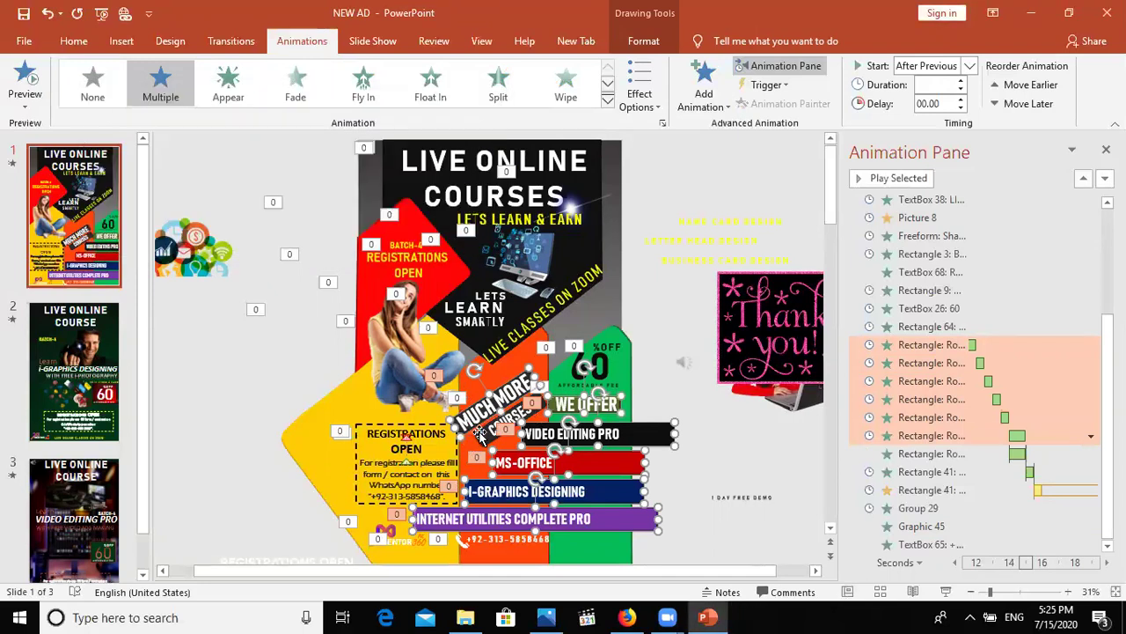
pyautogui.keyDown('shift'); pyautogui.click(487, 434); pyautogui.keyUp('shift')
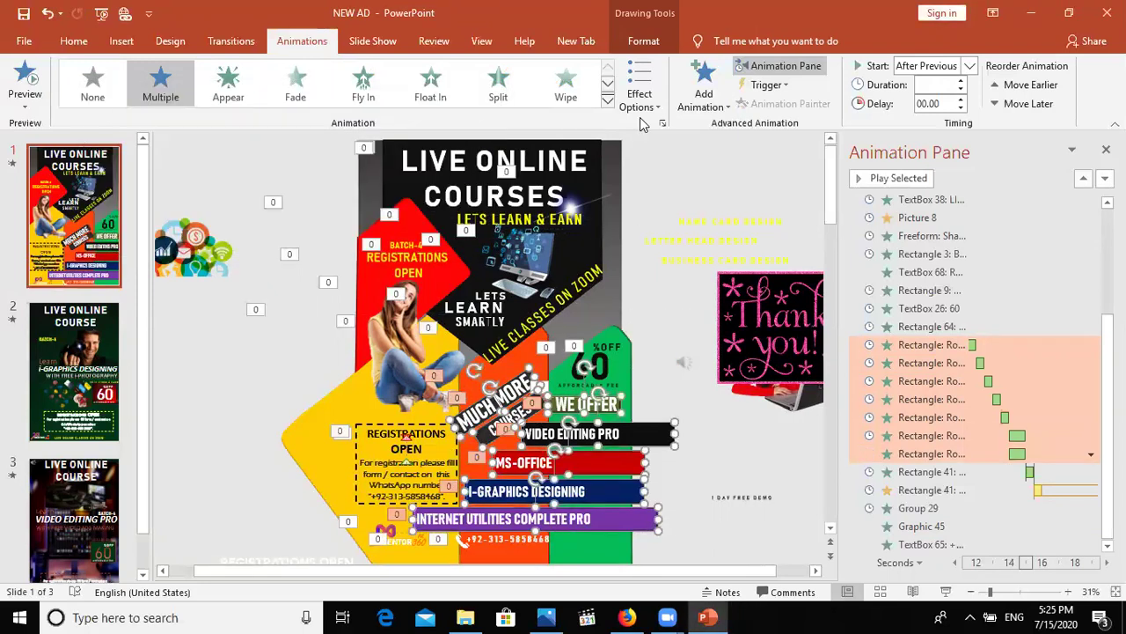
# - Give the selected shapes a Fly Out exit that starts After Previous
pyautogui.click(705, 106)
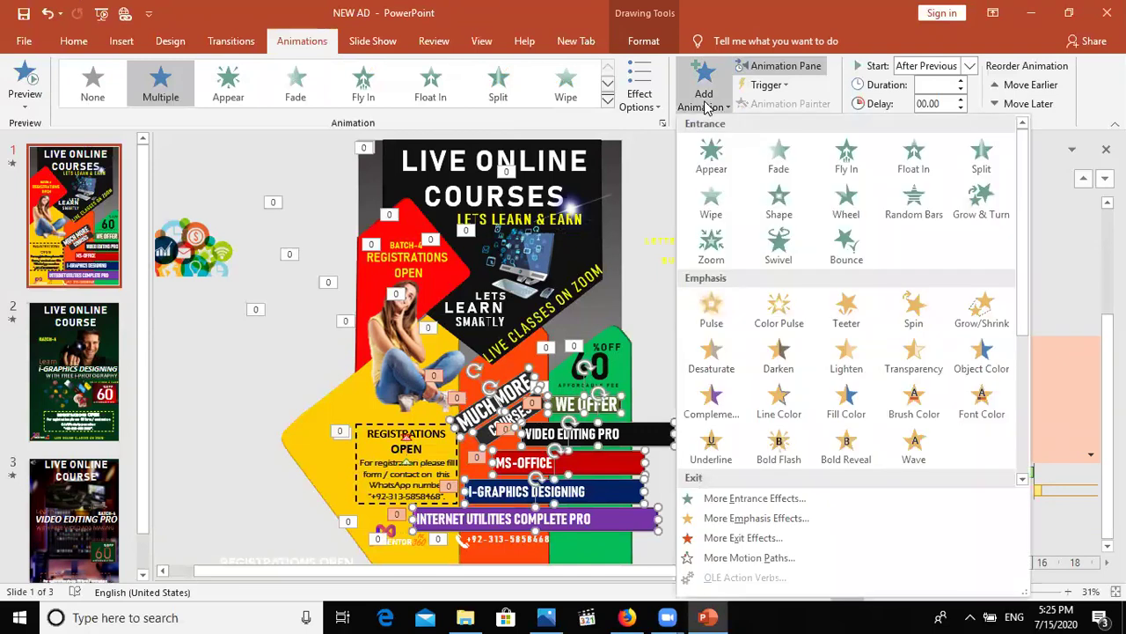
pyautogui.click(1021, 420)
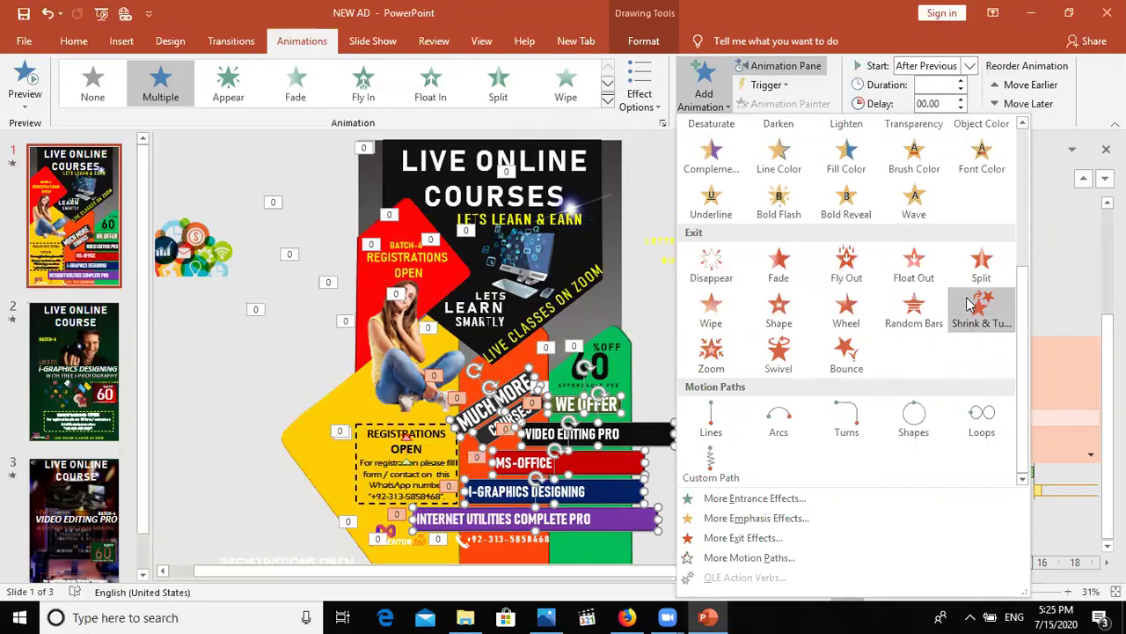
pyautogui.click(848, 260)
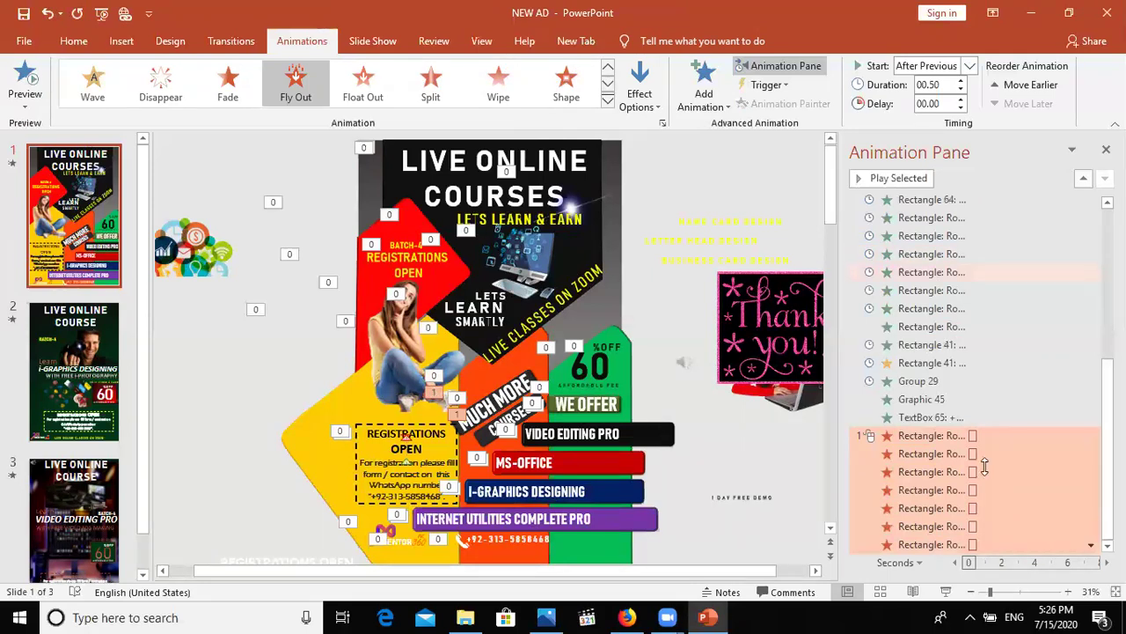
pyautogui.click(968, 72)
pyautogui.click(953, 112)
pyautogui.click(595, 385)
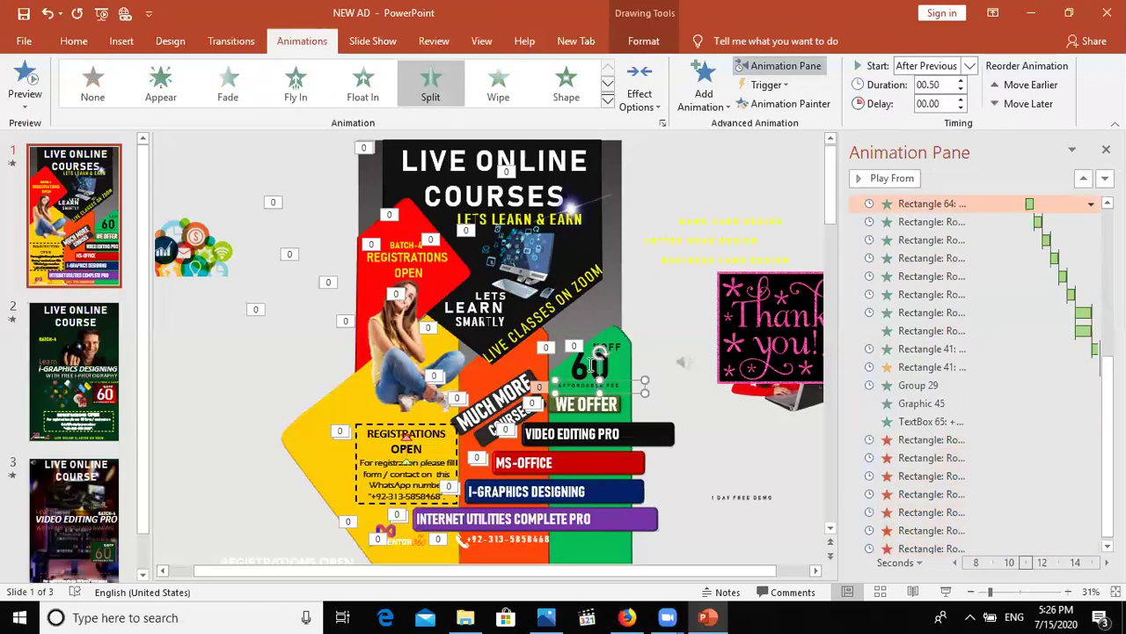
# - Give Rectangle 64, TextBox 26 and Rectangle 9 a Zoom exit starting After Previous
pyautogui.keyDown('shift'); pyautogui.click(592, 365); pyautogui.keyUp('shift')
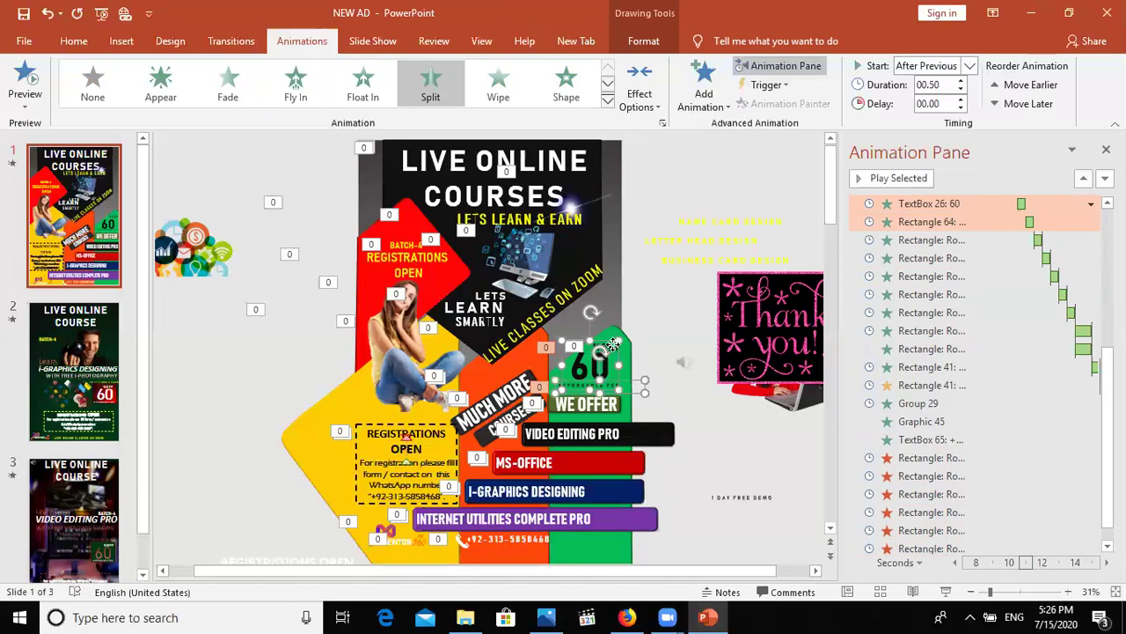
pyautogui.keyDown('shift'); pyautogui.click(615, 344); pyautogui.keyUp('shift')
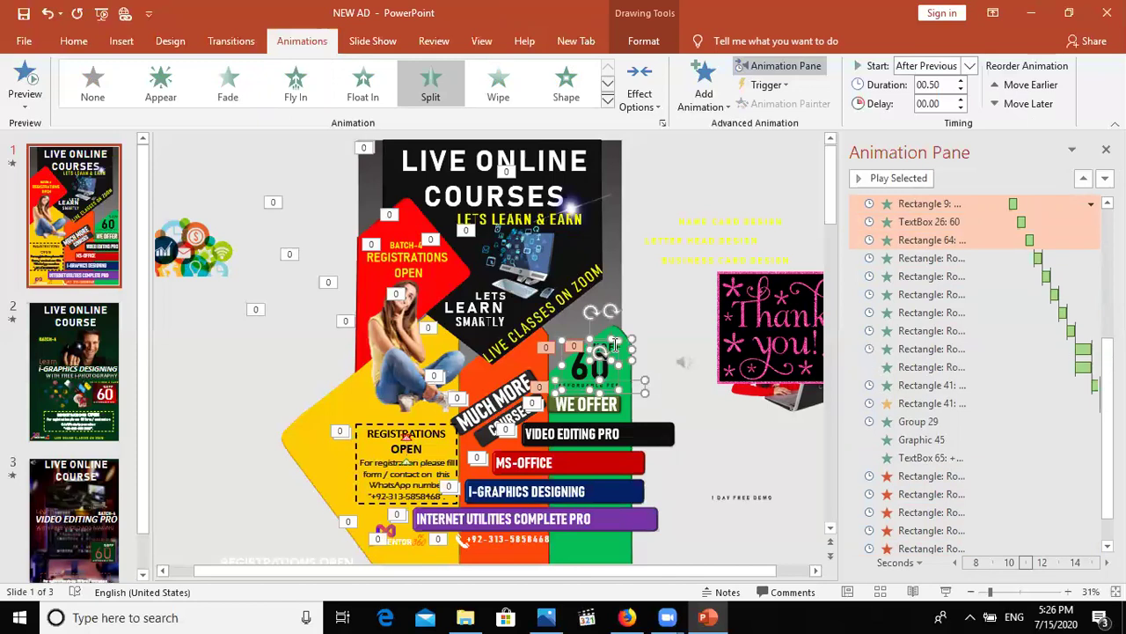
pyautogui.click(703, 93)
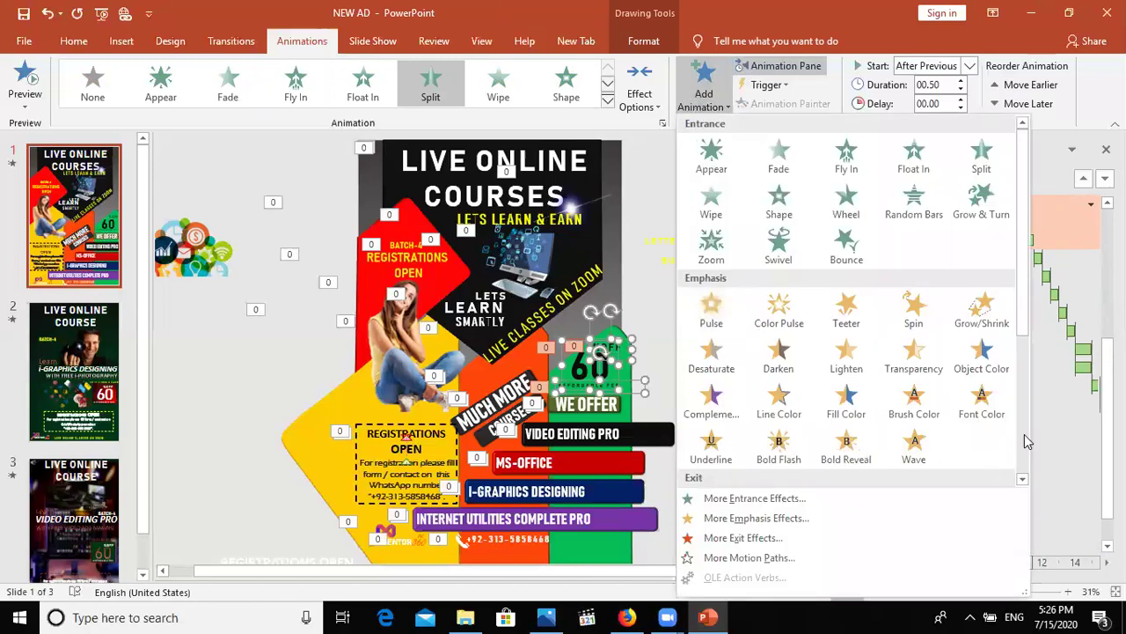
pyautogui.scroll(-3, 1025, 440)
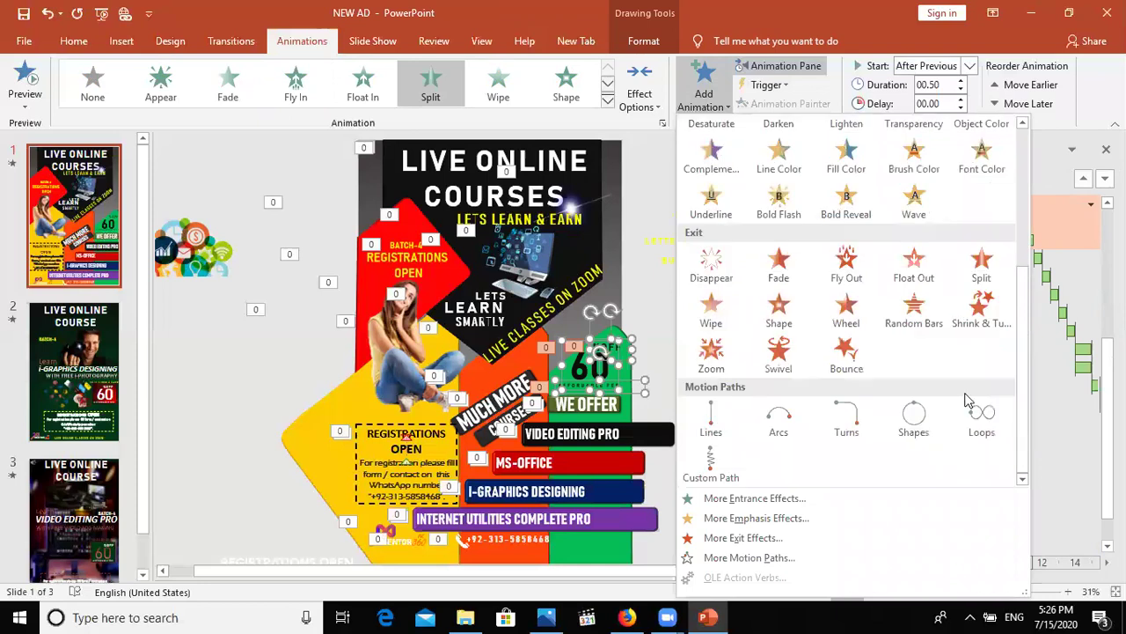
pyautogui.click(734, 367)
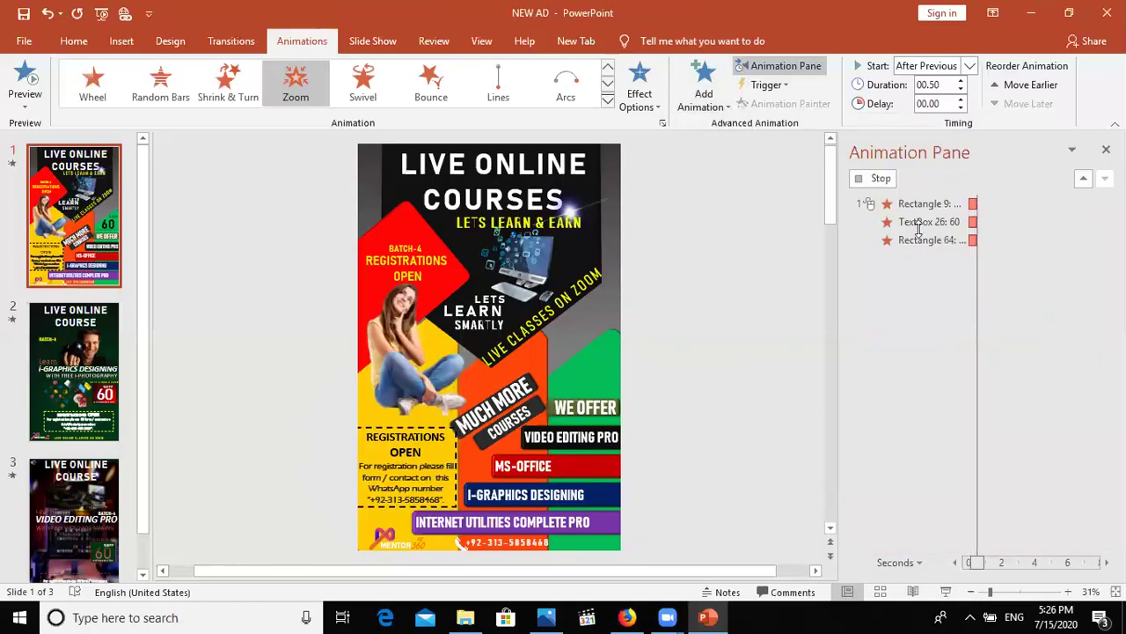
pyautogui.click(968, 66)
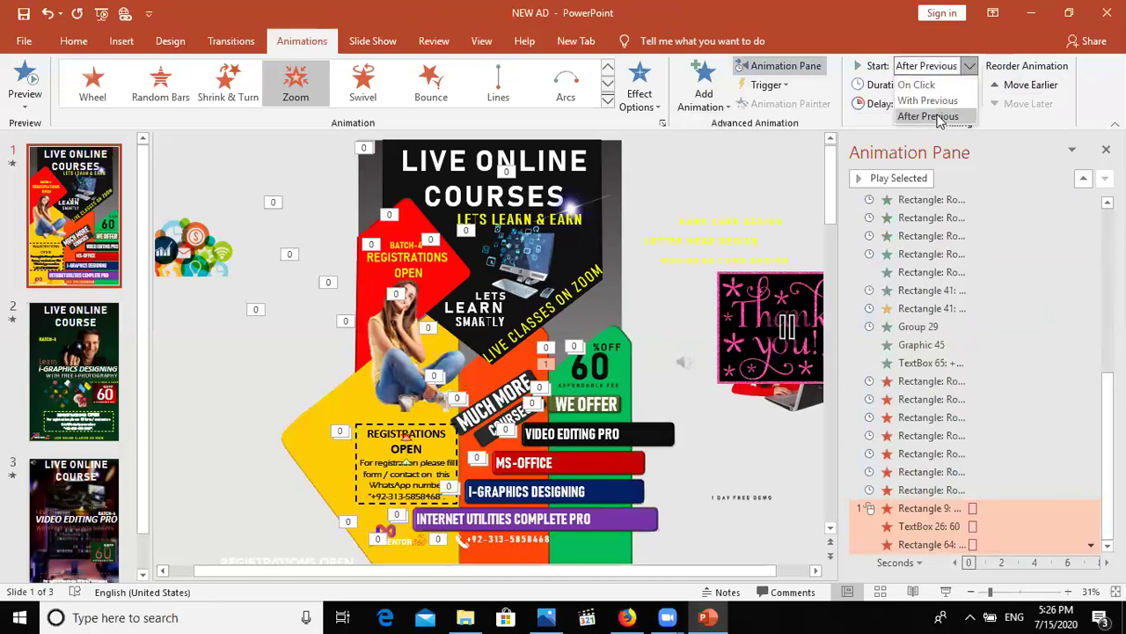
pyautogui.click(938, 117)
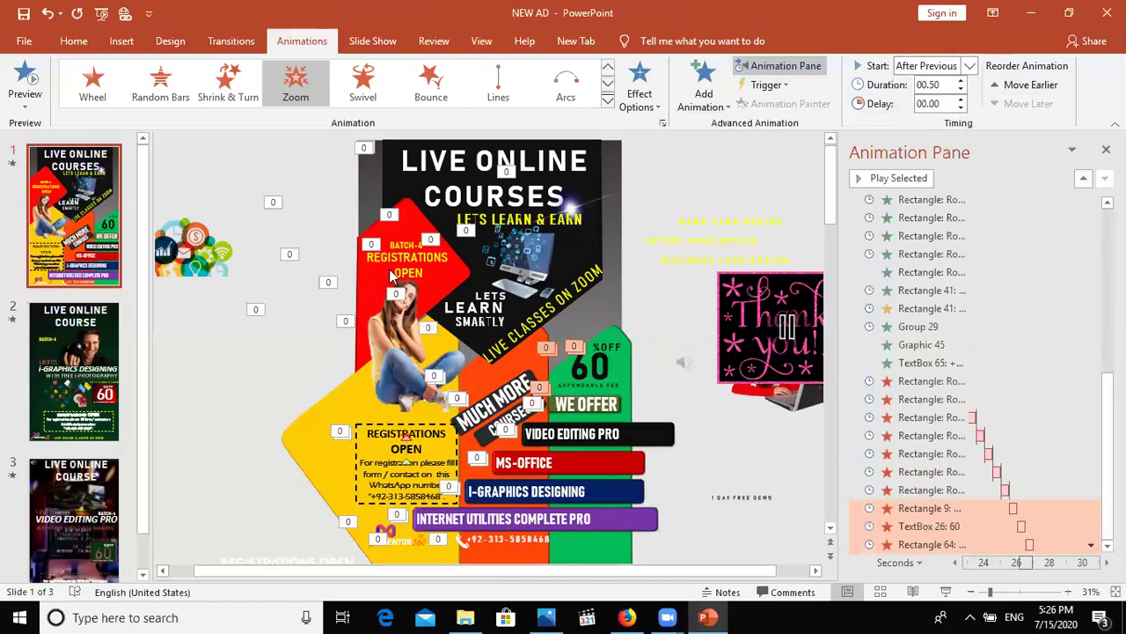
pyautogui.click(414, 369)
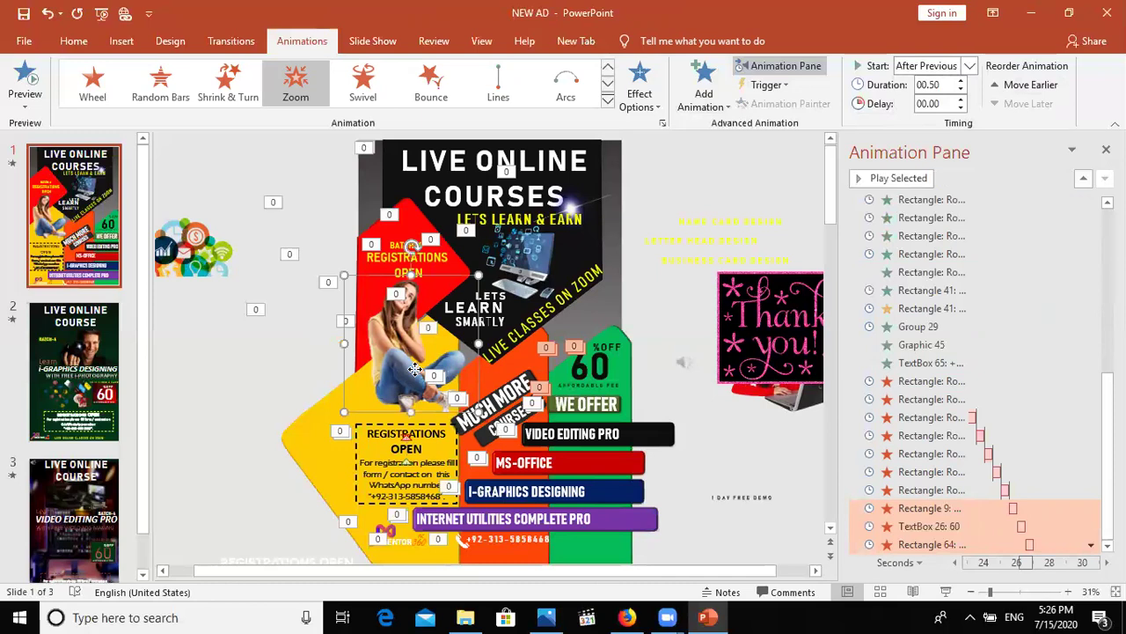
# - Apply a Collapse exit to the REGISTRATIONS OPEN box, starting After Previous
pyautogui.click(390, 462)
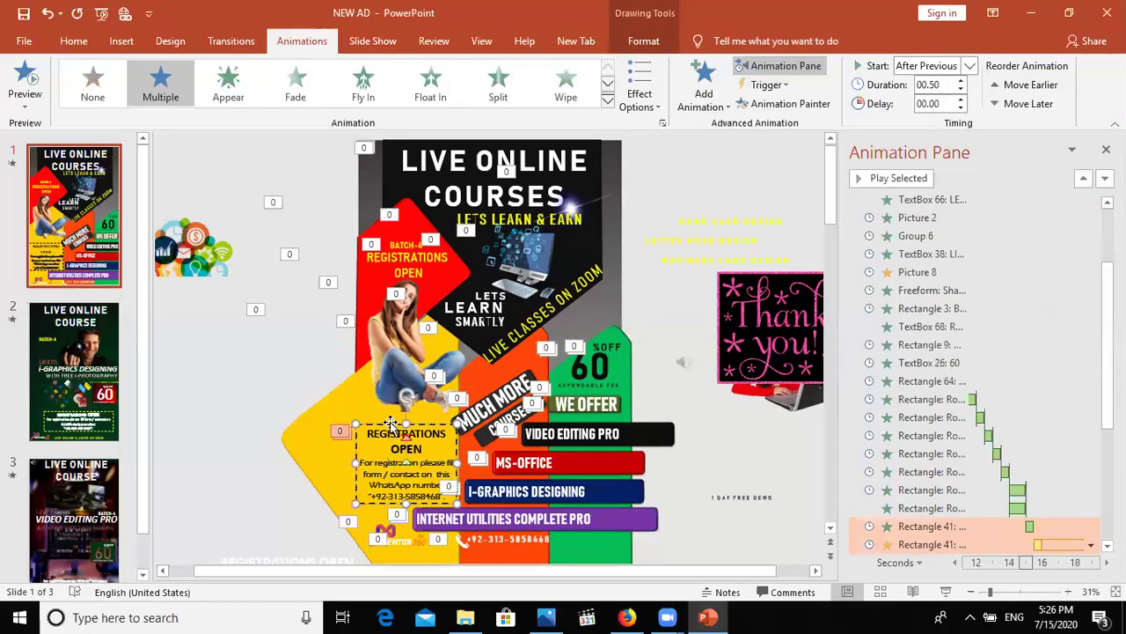
pyautogui.click(723, 82)
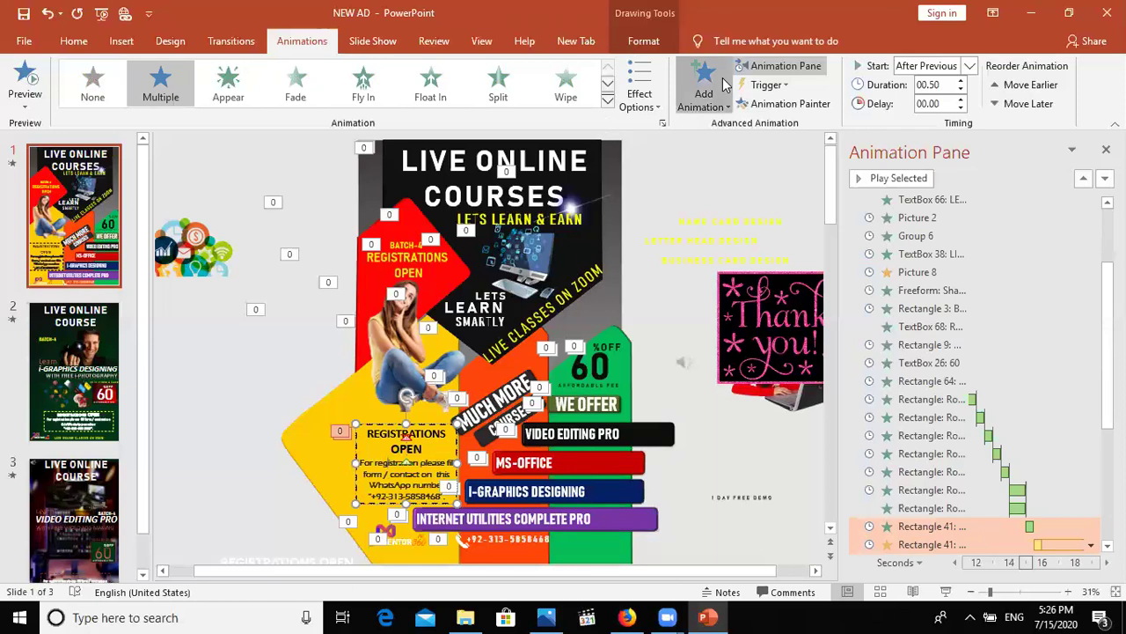
pyautogui.click(745, 539)
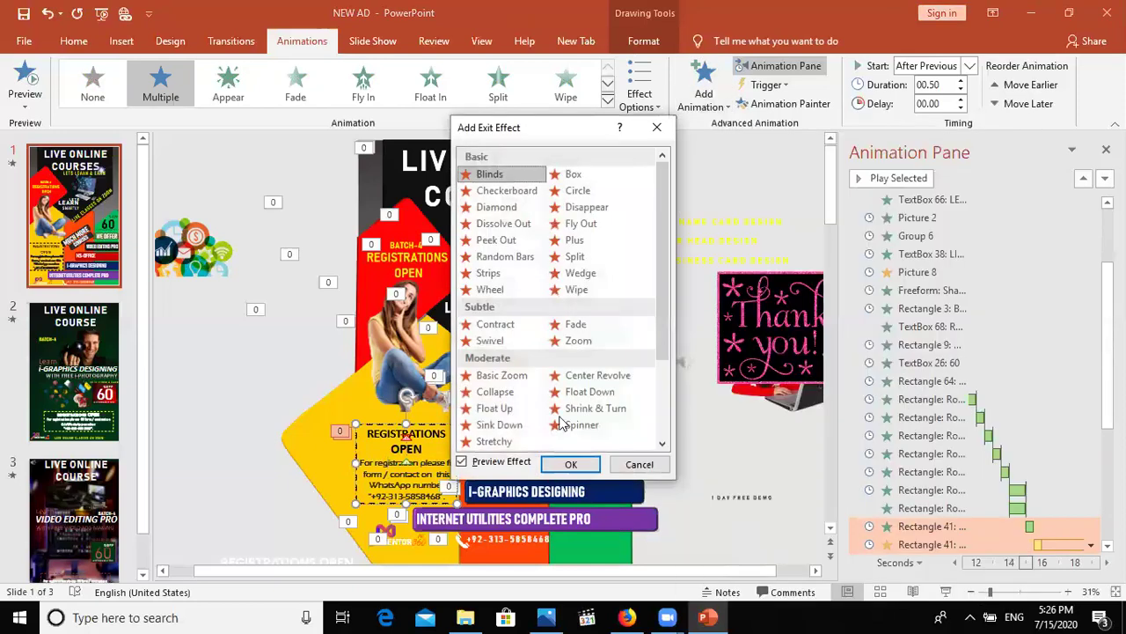
pyautogui.click(494, 393)
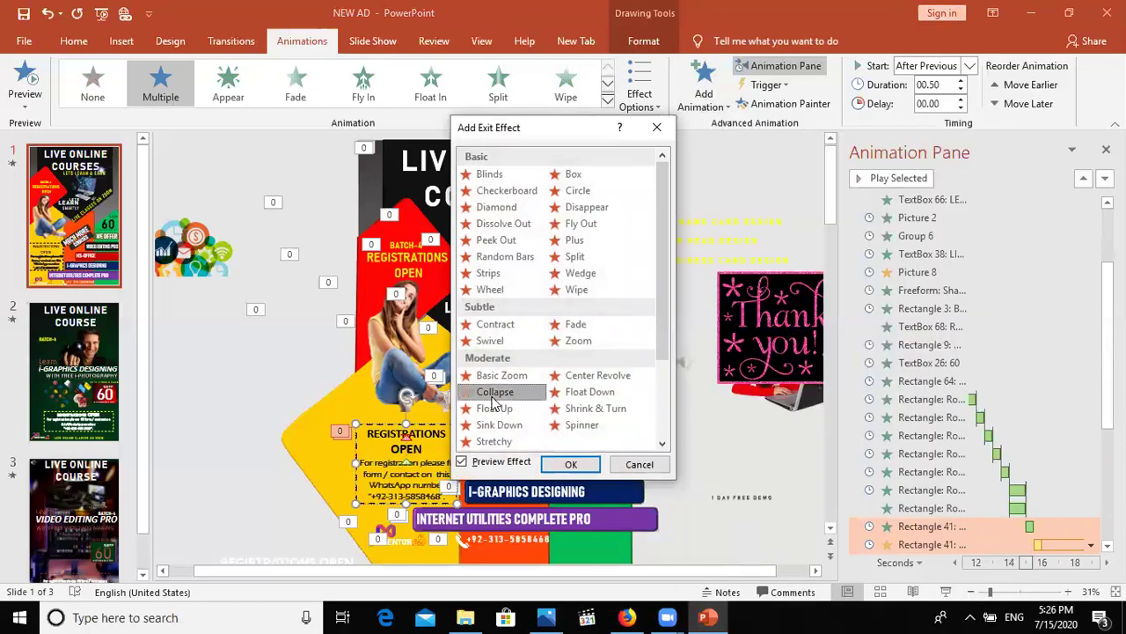
pyautogui.click(553, 463)
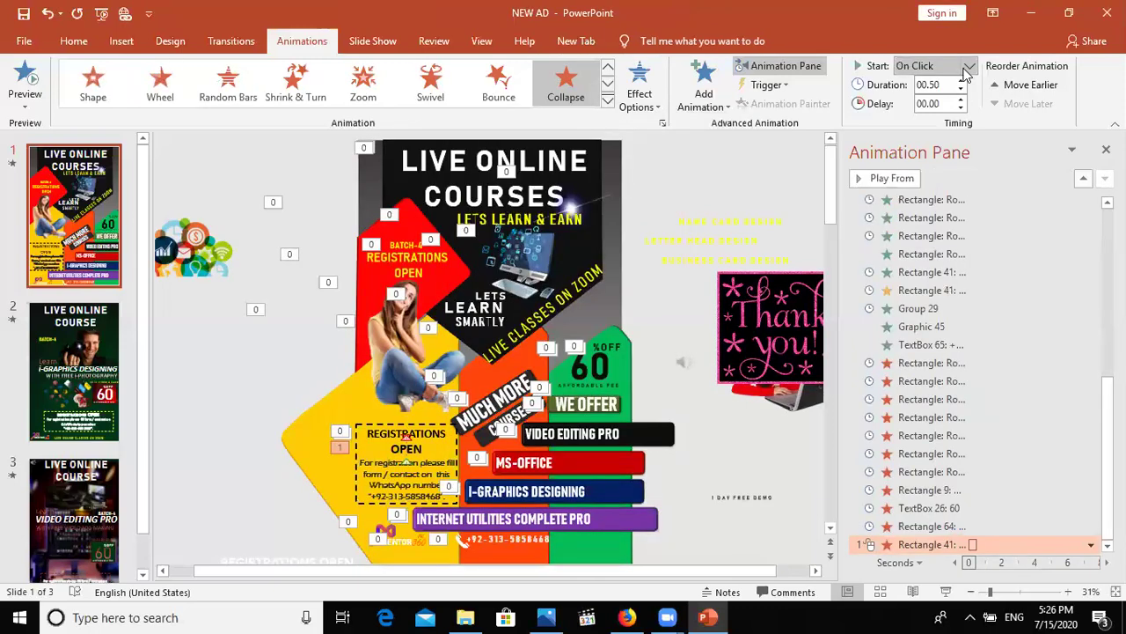
pyautogui.click(967, 67)
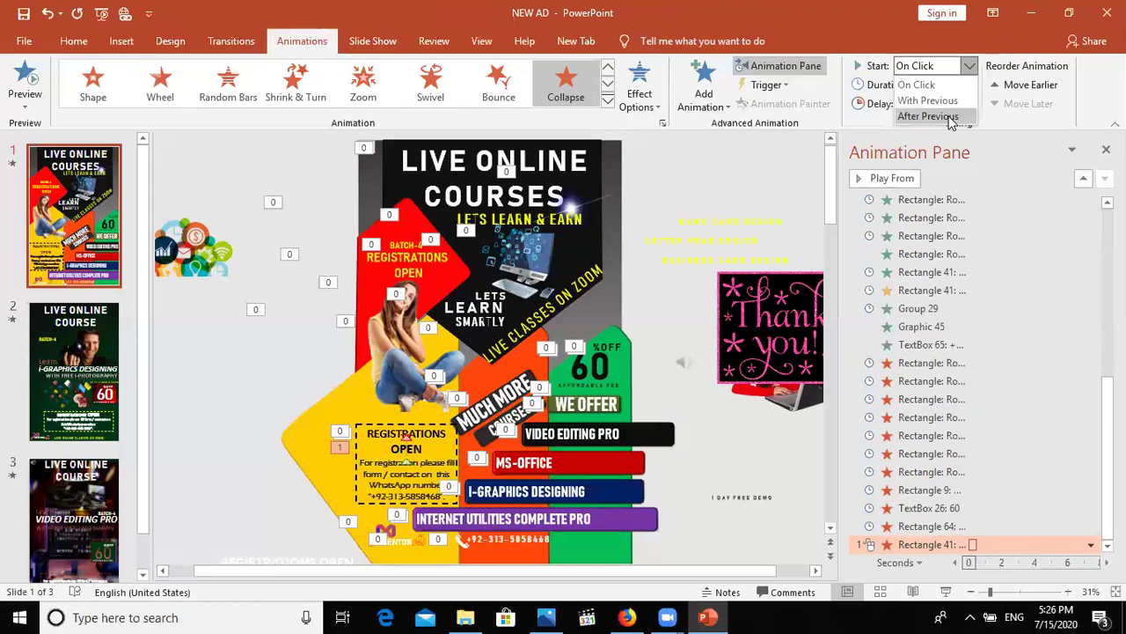
pyautogui.click(928, 116)
# - Apply a Plus exit to the woman picture, starting After Previous
pyautogui.click(395, 331)
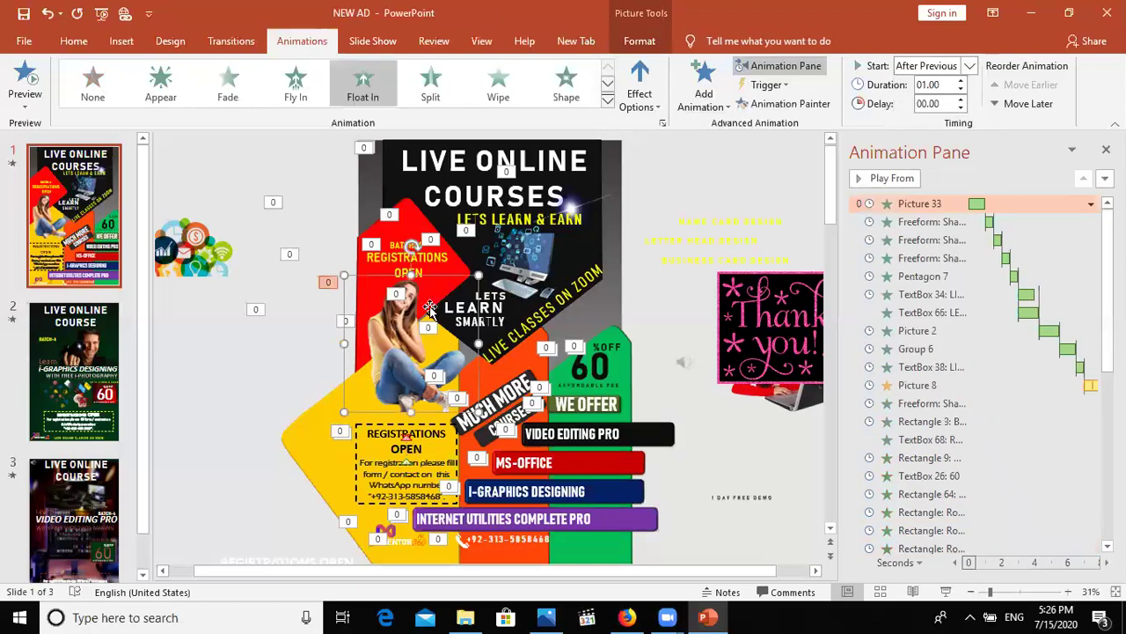
pyautogui.click(704, 88)
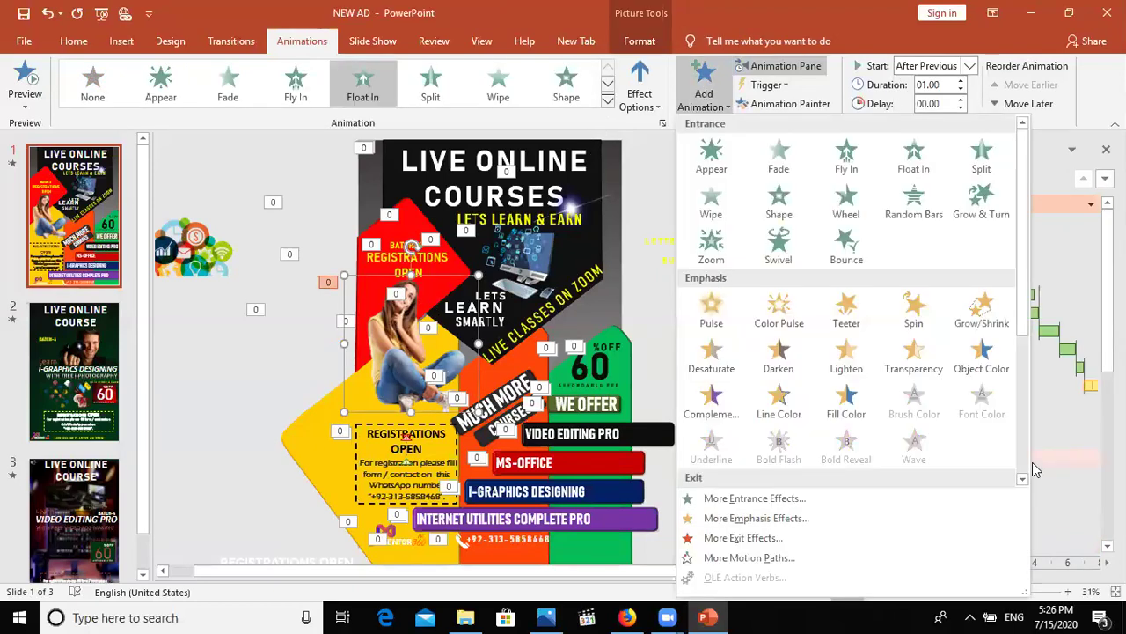
pyautogui.click(794, 543)
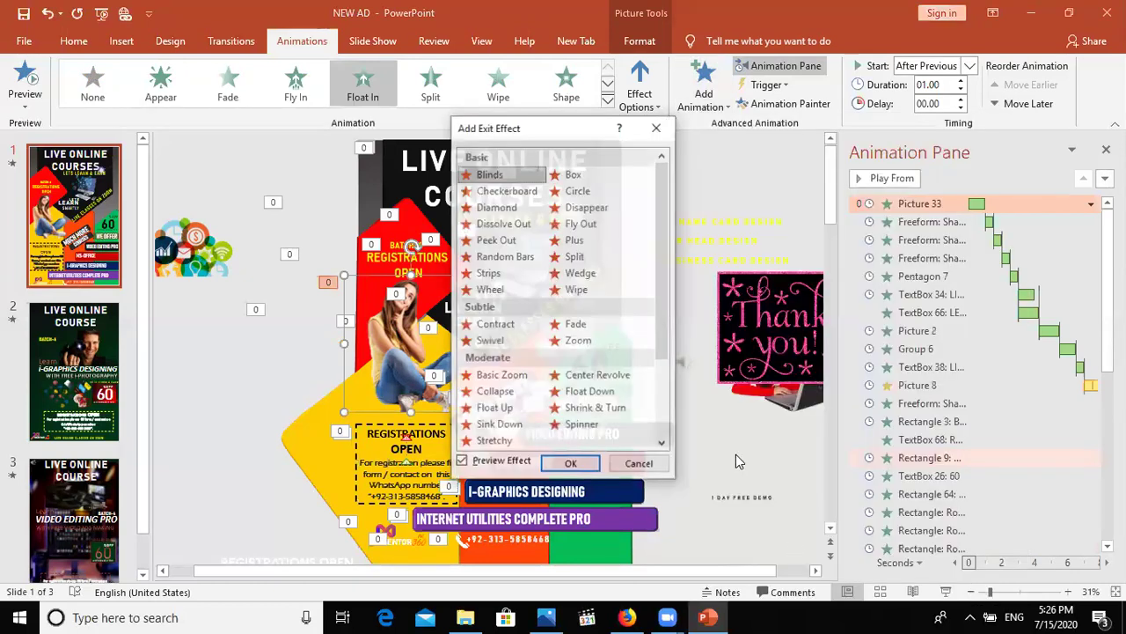
pyautogui.click(574, 243)
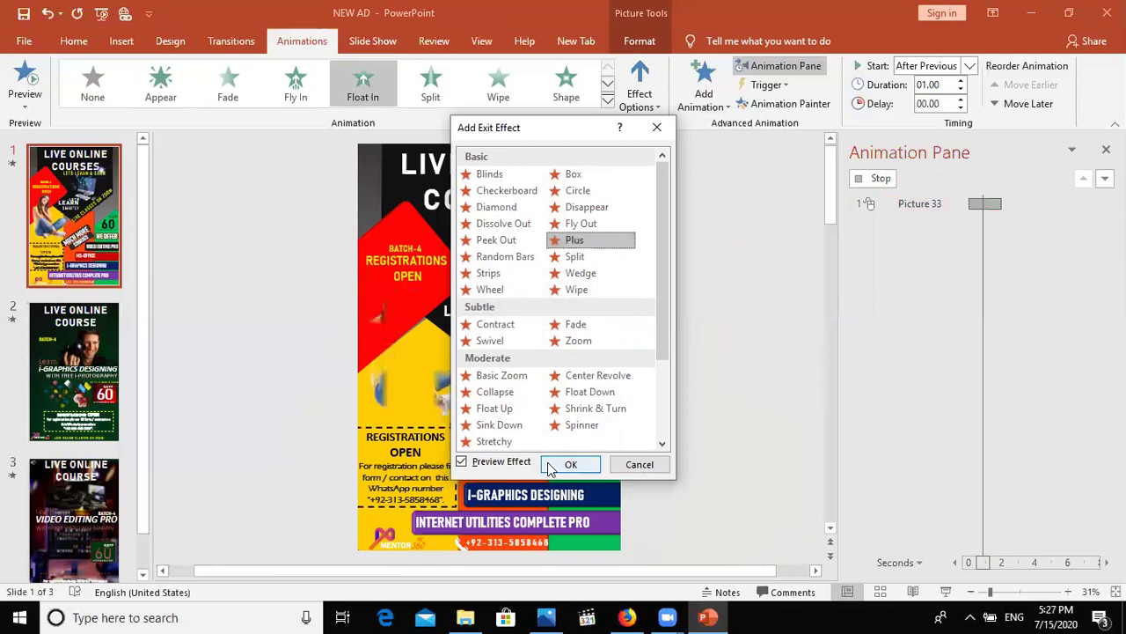
pyautogui.click(566, 464)
pyautogui.click(969, 66)
pyautogui.click(930, 116)
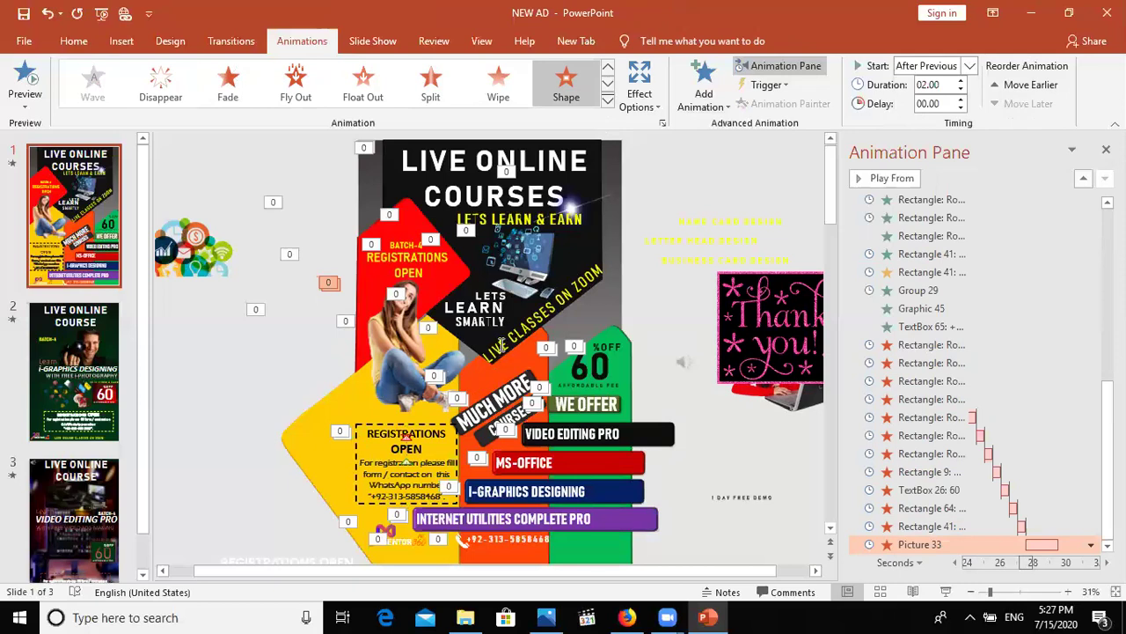
# - Select Group 6, TextBox 38, Rectangle 3 and TextBox 68 together
pyautogui.click(499, 346)
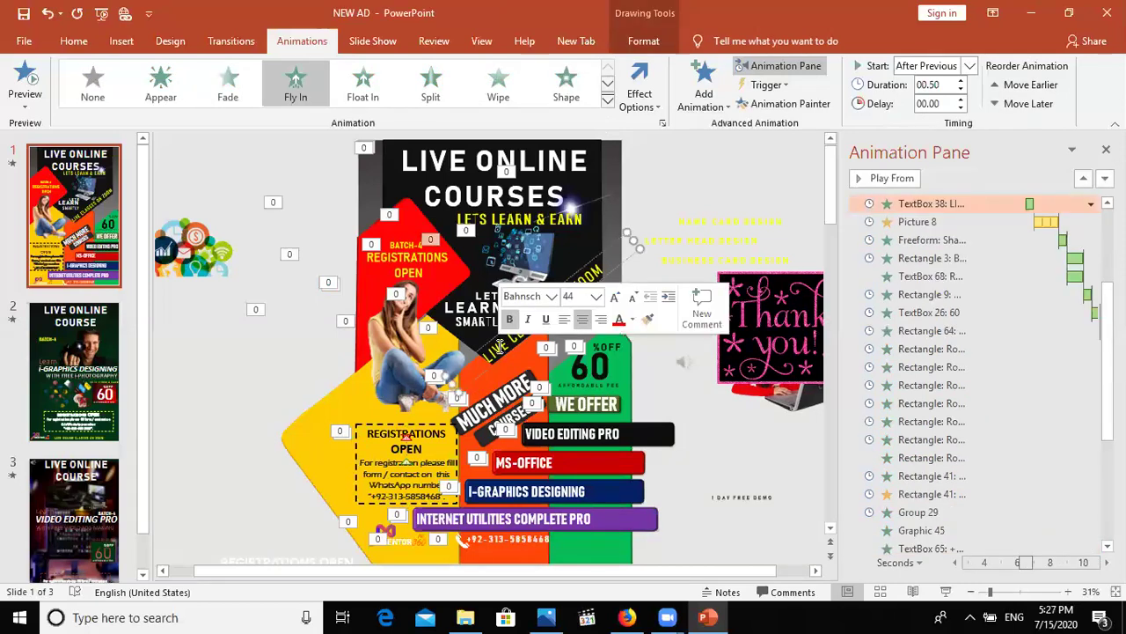
pyautogui.keyDown('shift'); pyautogui.click(497, 339); pyautogui.keyUp('shift')
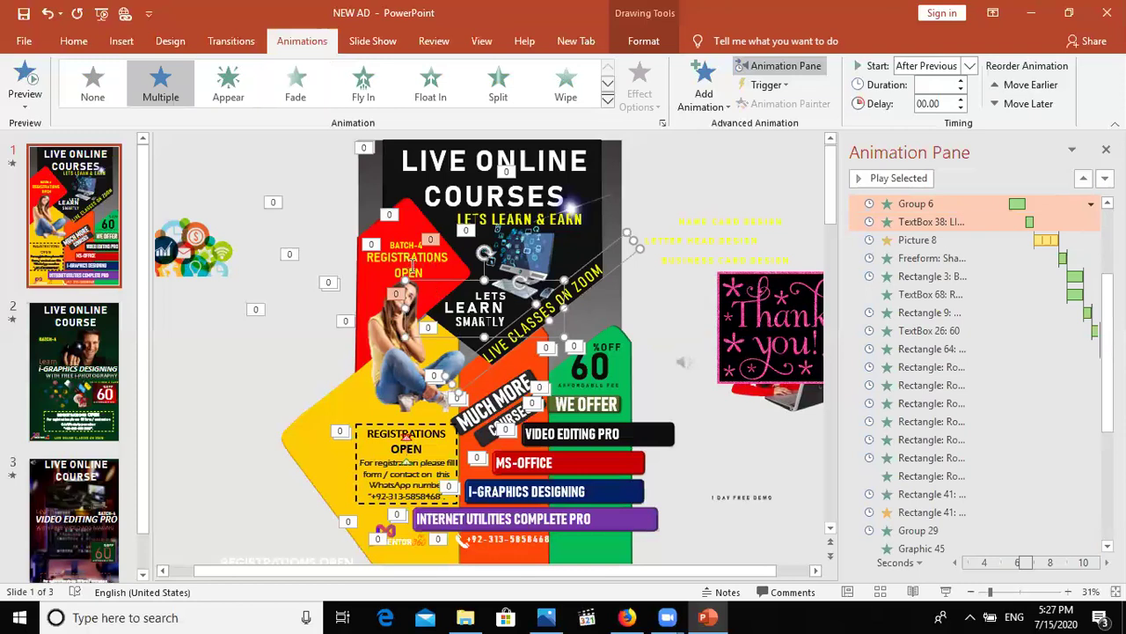
pyautogui.keyDown('shift'); pyautogui.click(397, 245); pyautogui.keyUp('shift')
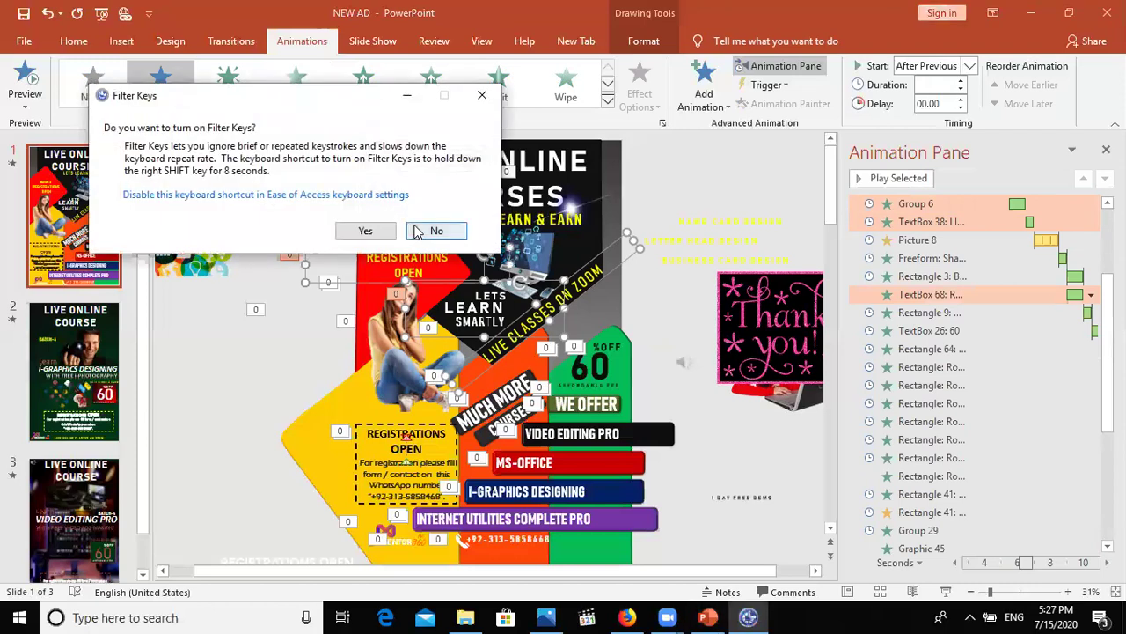
pyautogui.click(412, 224)
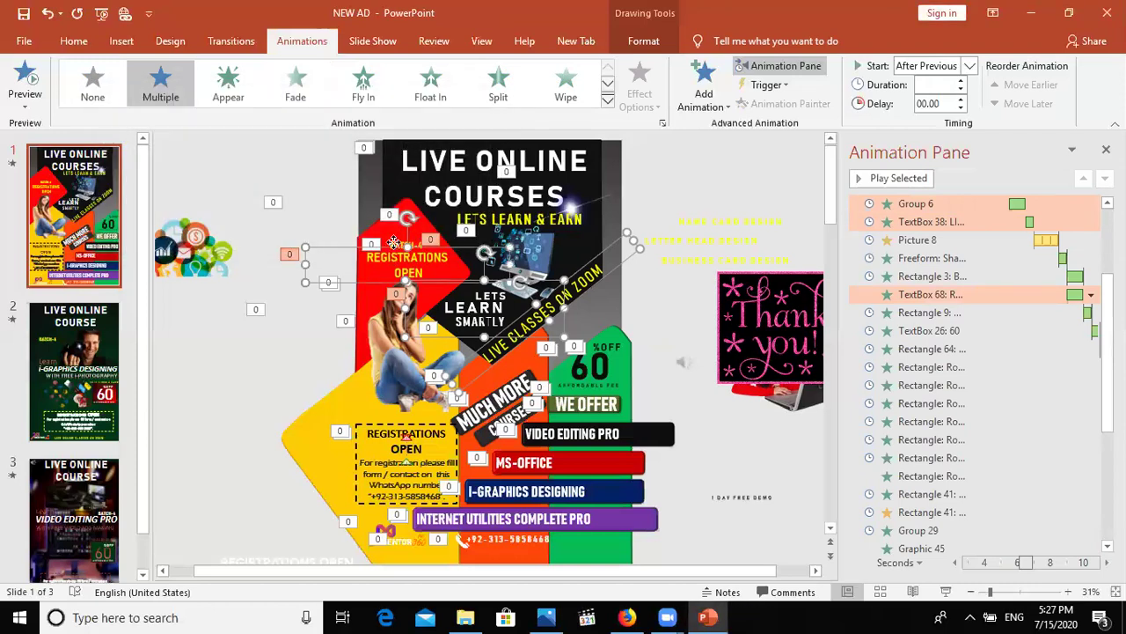
pyautogui.keyDown('shift'); pyautogui.click(396, 244); pyautogui.keyUp('shift')
pyautogui.press('shift')
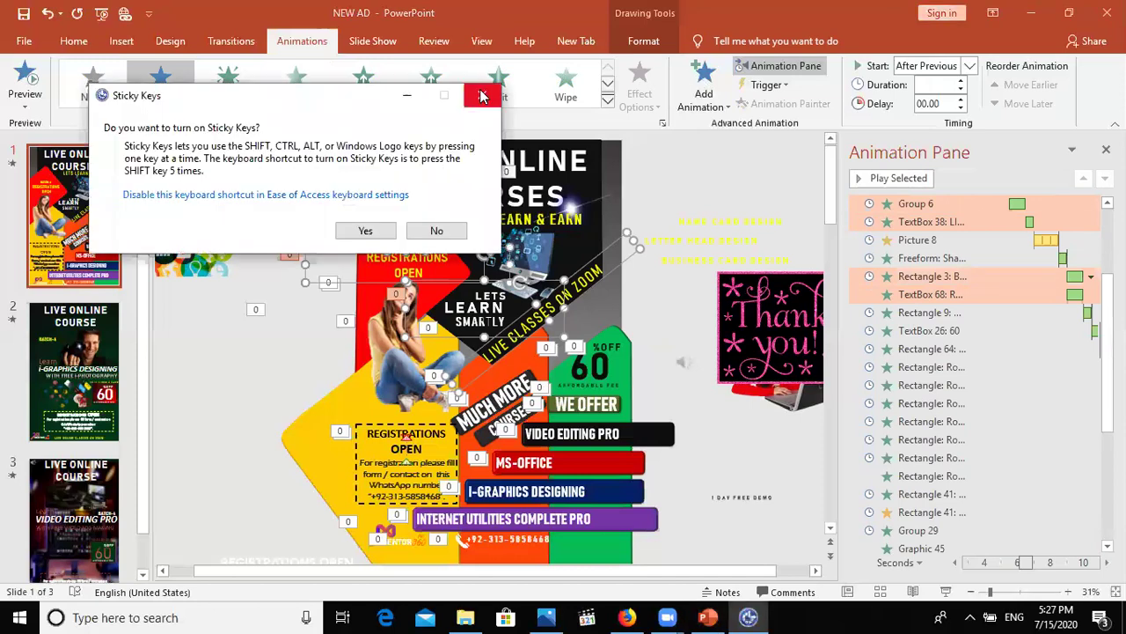
pyautogui.click(481, 98)
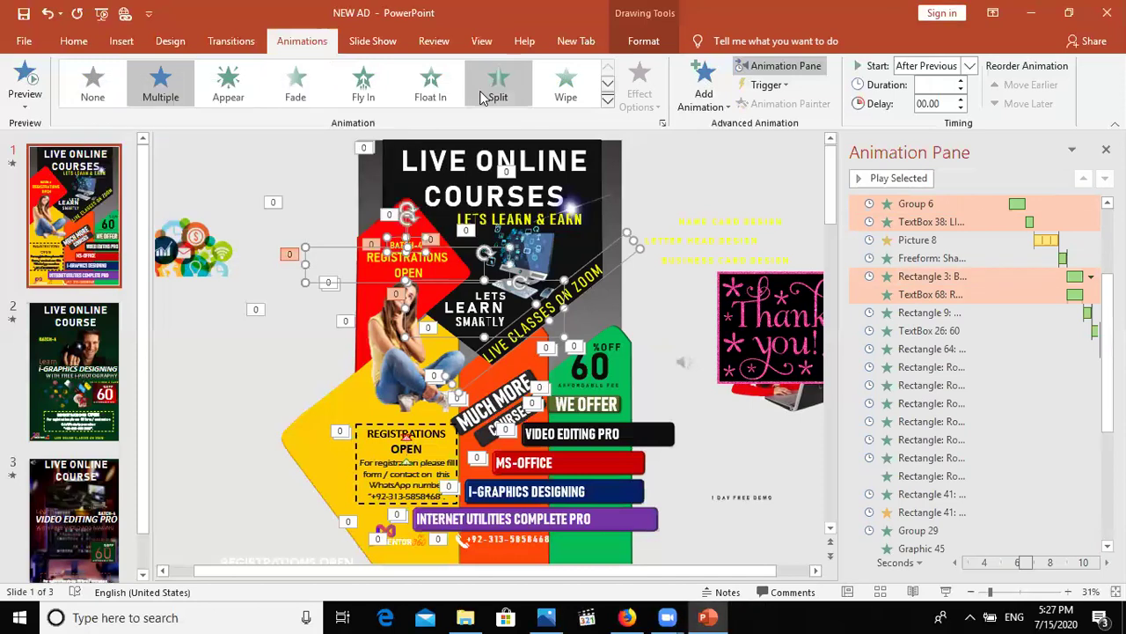
# - Give the selected pieces a Spinner exit that starts After Previous
pyautogui.click(692, 109)
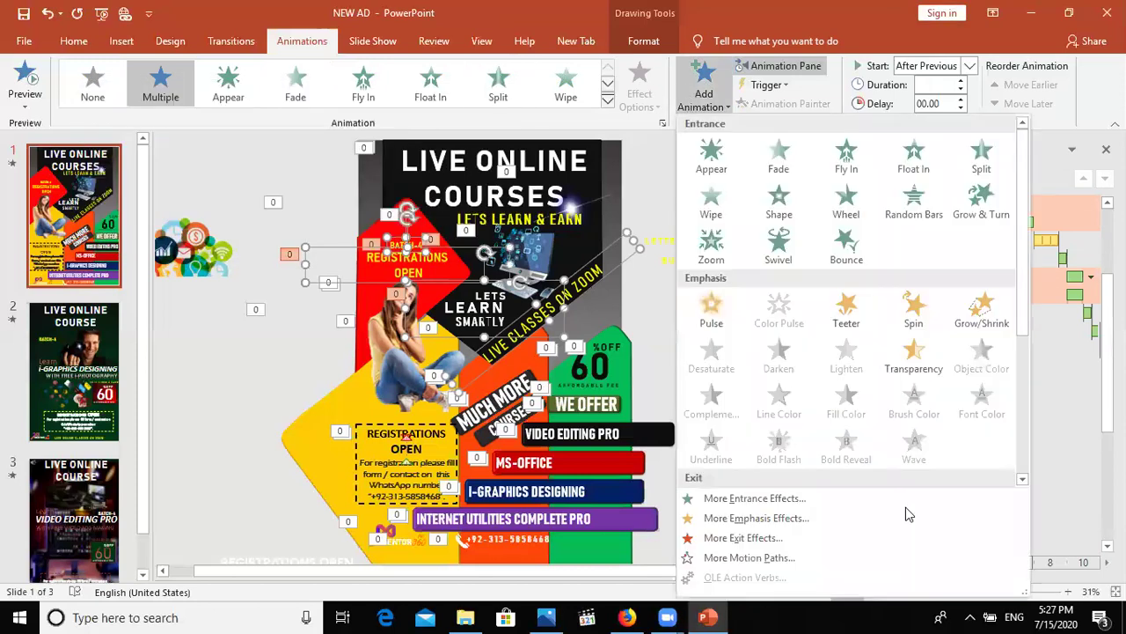
pyautogui.click(786, 543)
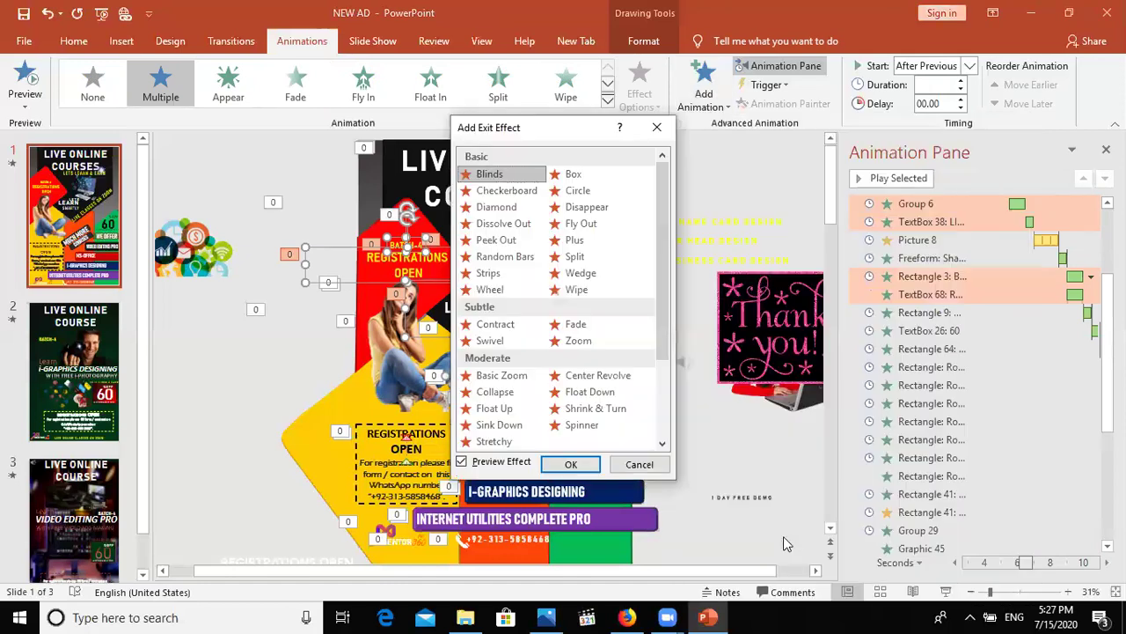
pyautogui.click(585, 427)
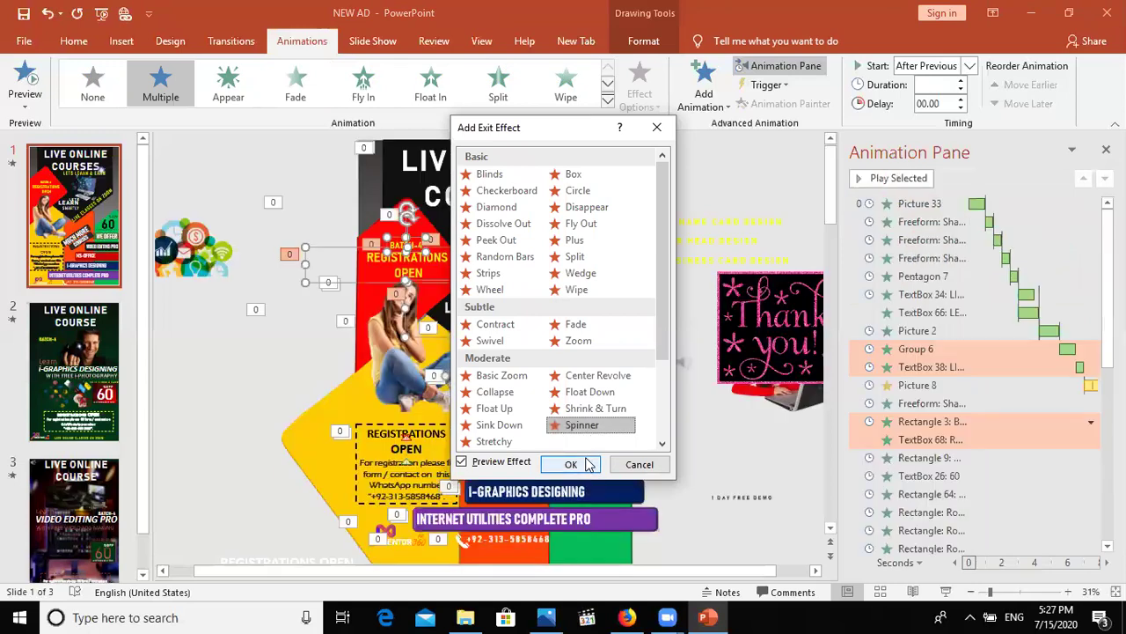
pyautogui.click(572, 464)
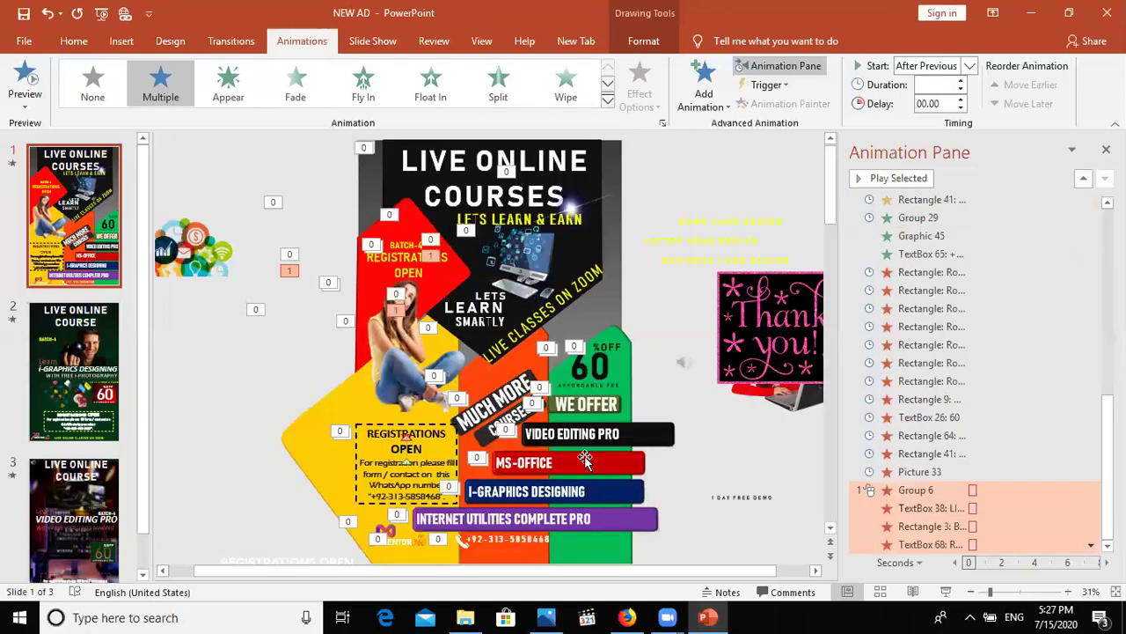
pyautogui.click(968, 69)
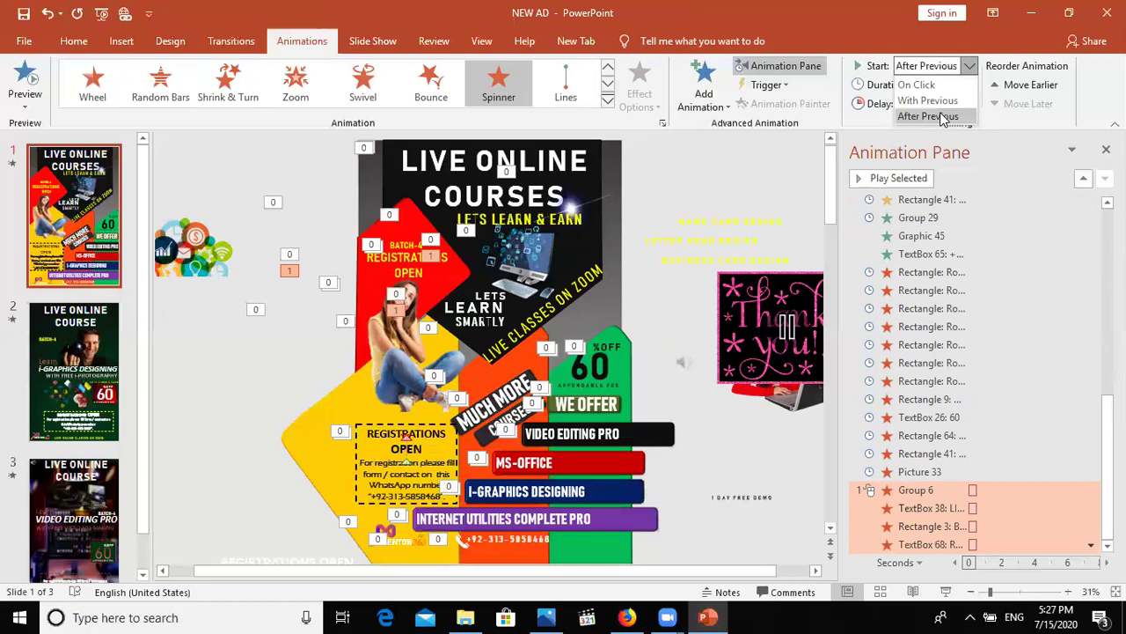
pyautogui.click(942, 117)
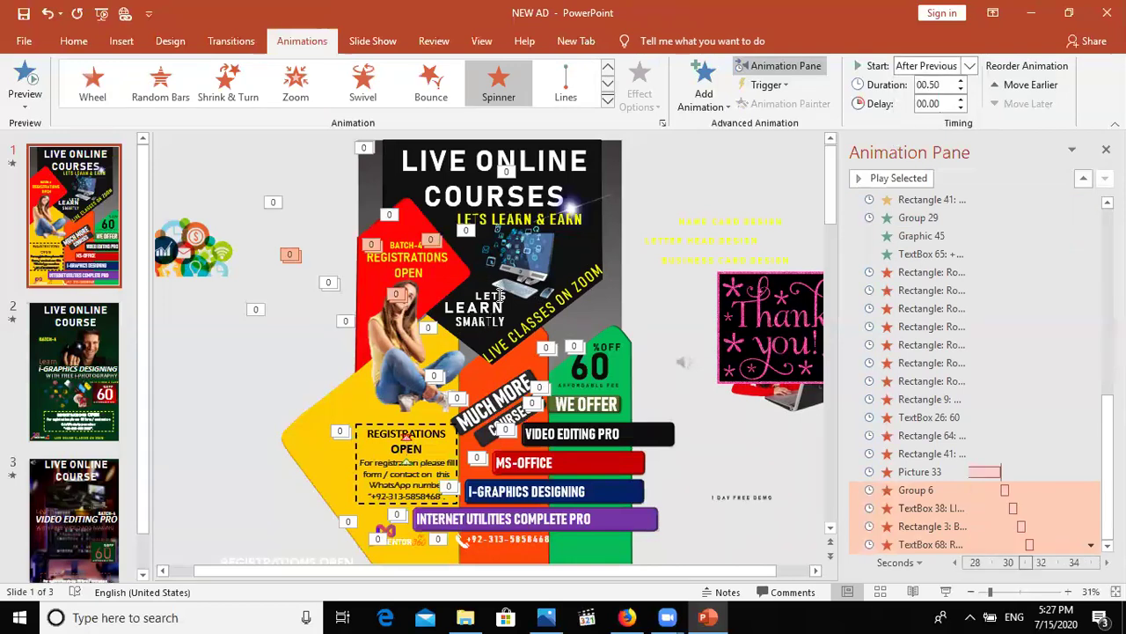
pyautogui.click(521, 252)
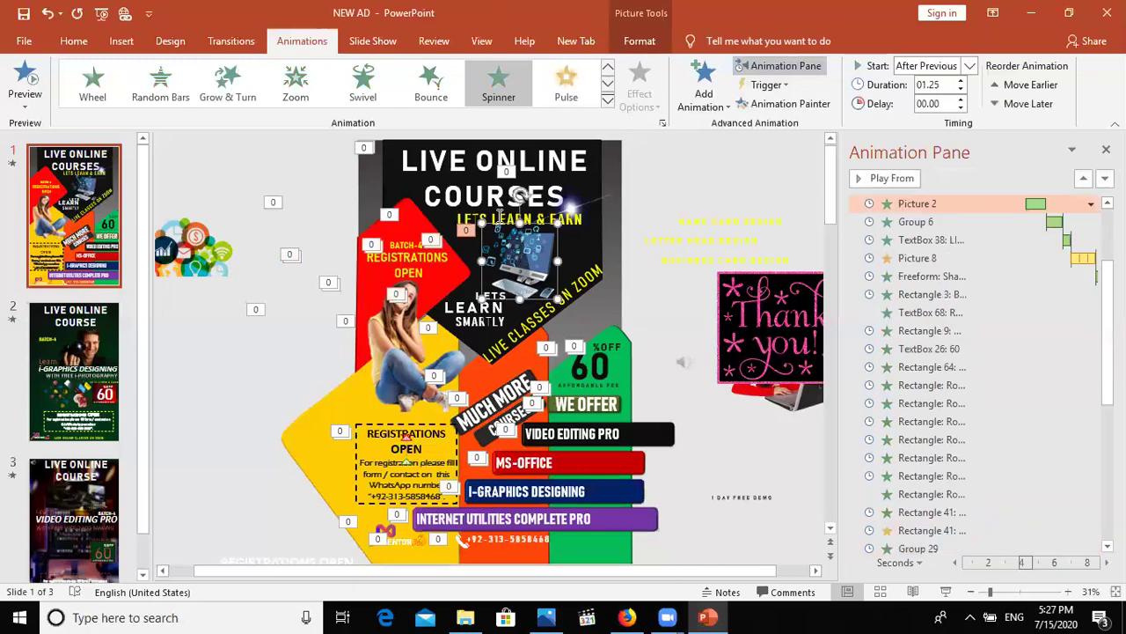
# - Give the computer picture a Strips exit starting After Previous, after previewing Wedge
pyautogui.click(715, 92)
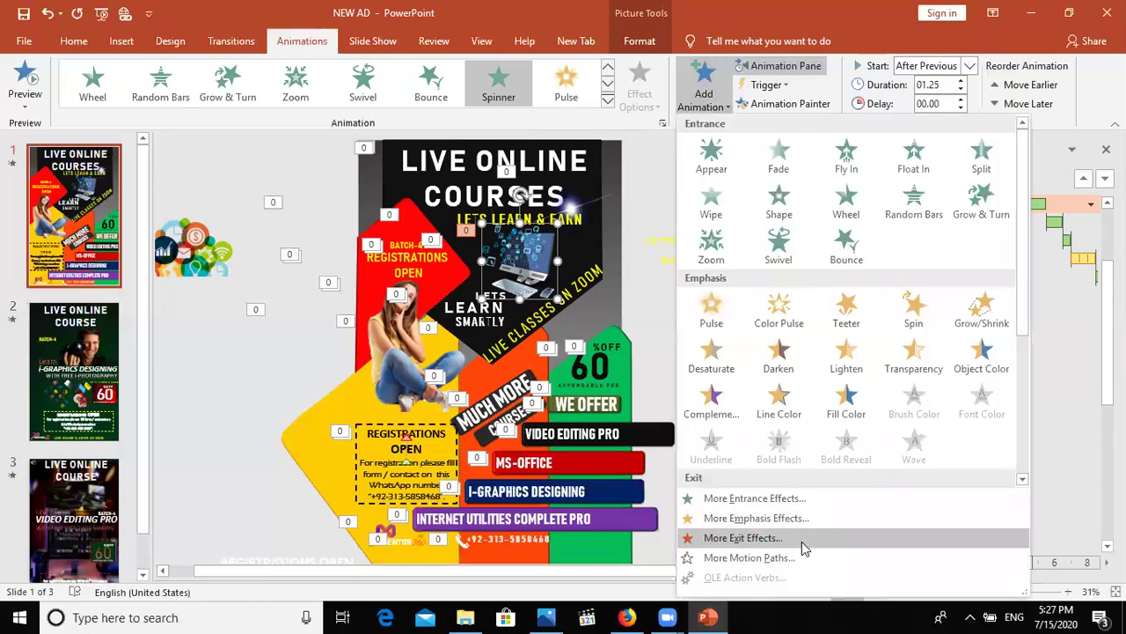
pyautogui.click(802, 541)
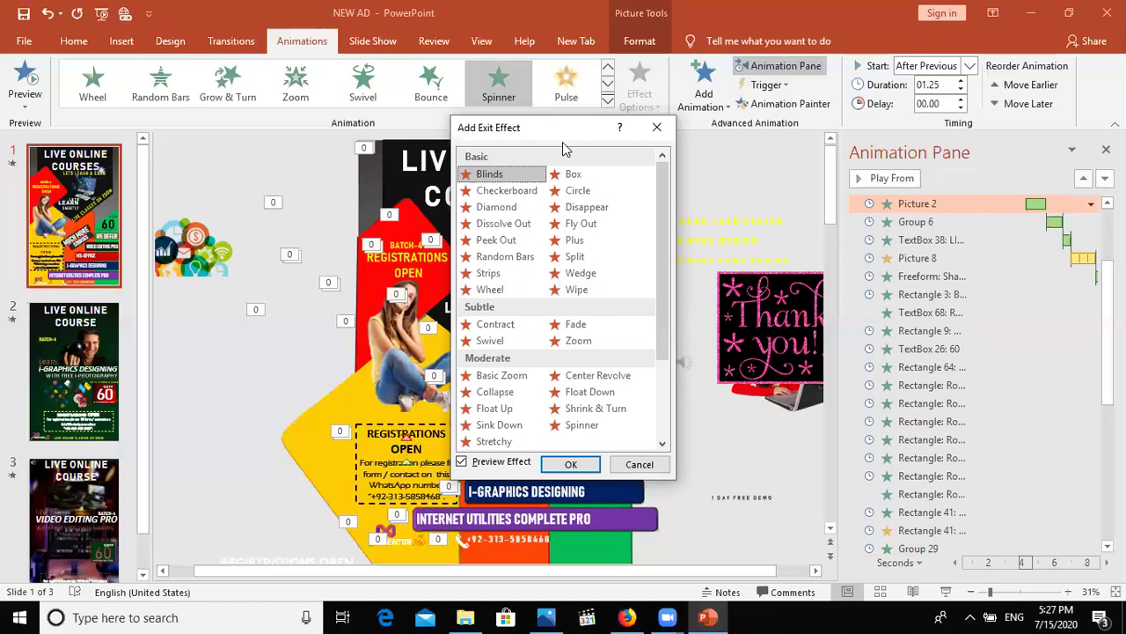
pyautogui.moveTo(564, 145); pyautogui.dragTo(758, 187)
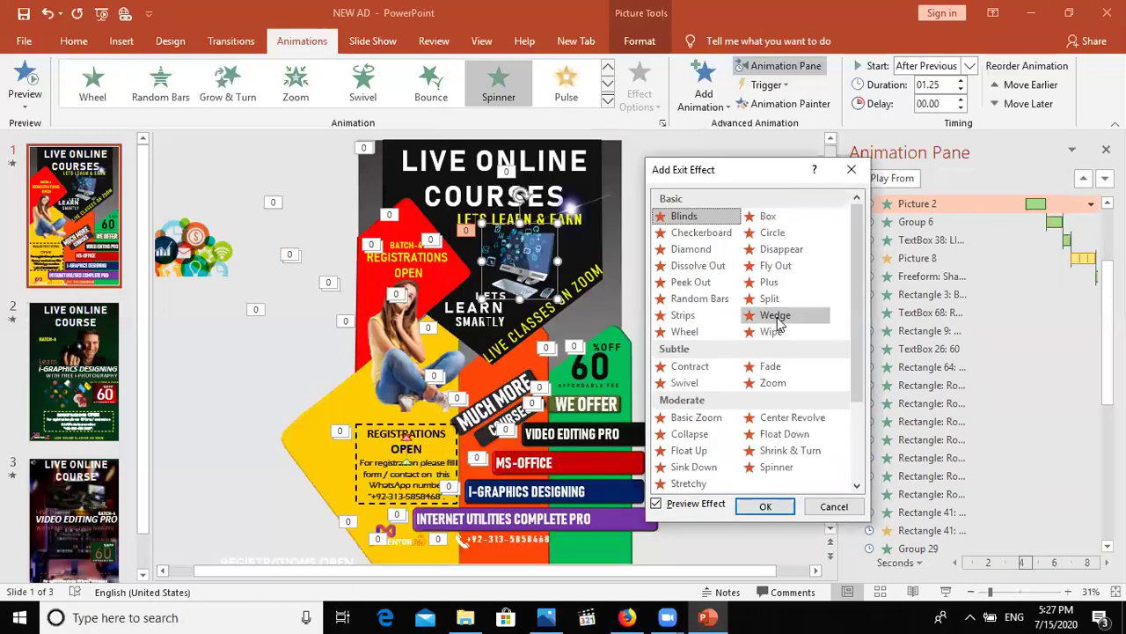
pyautogui.click(777, 318)
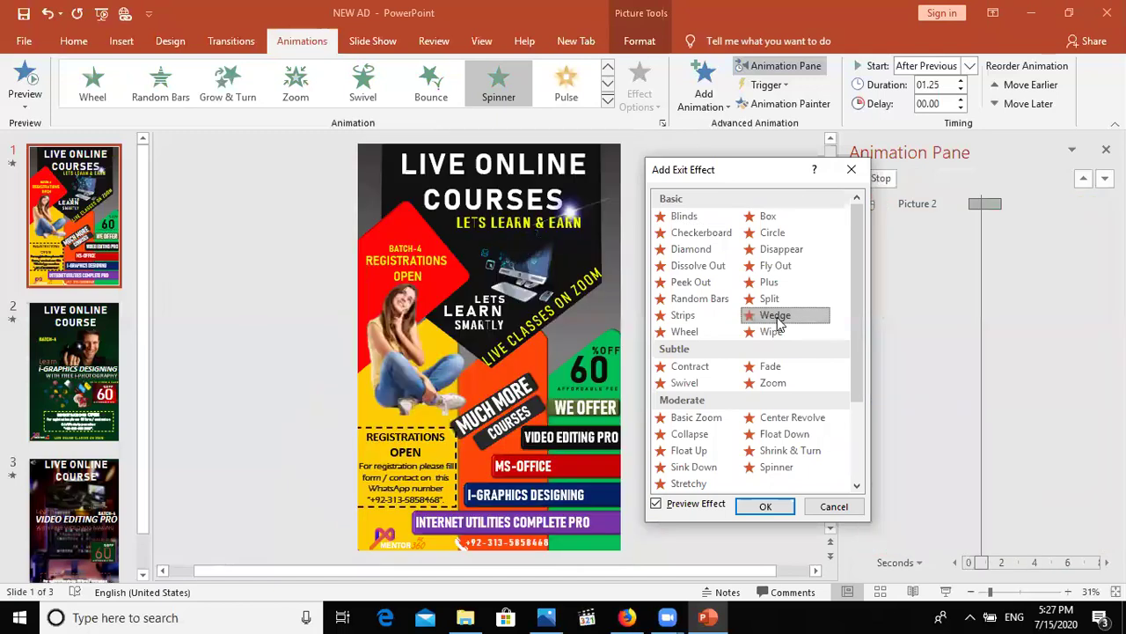
pyautogui.click(680, 317)
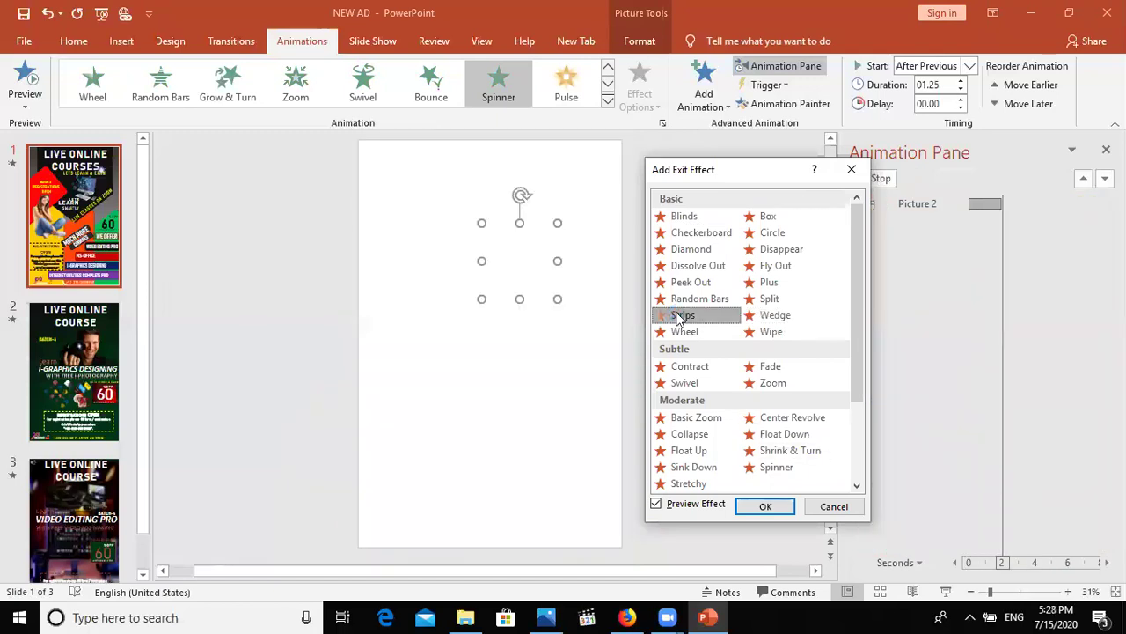
pyautogui.click(758, 507)
pyautogui.click(969, 67)
pyautogui.click(948, 117)
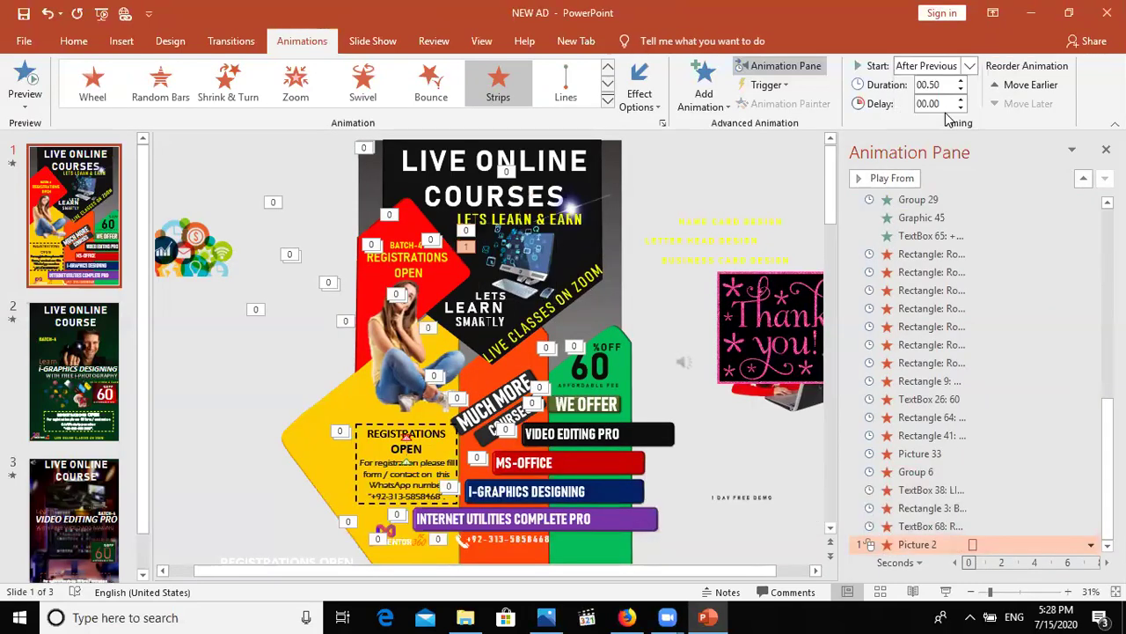
pyautogui.click(549, 219)
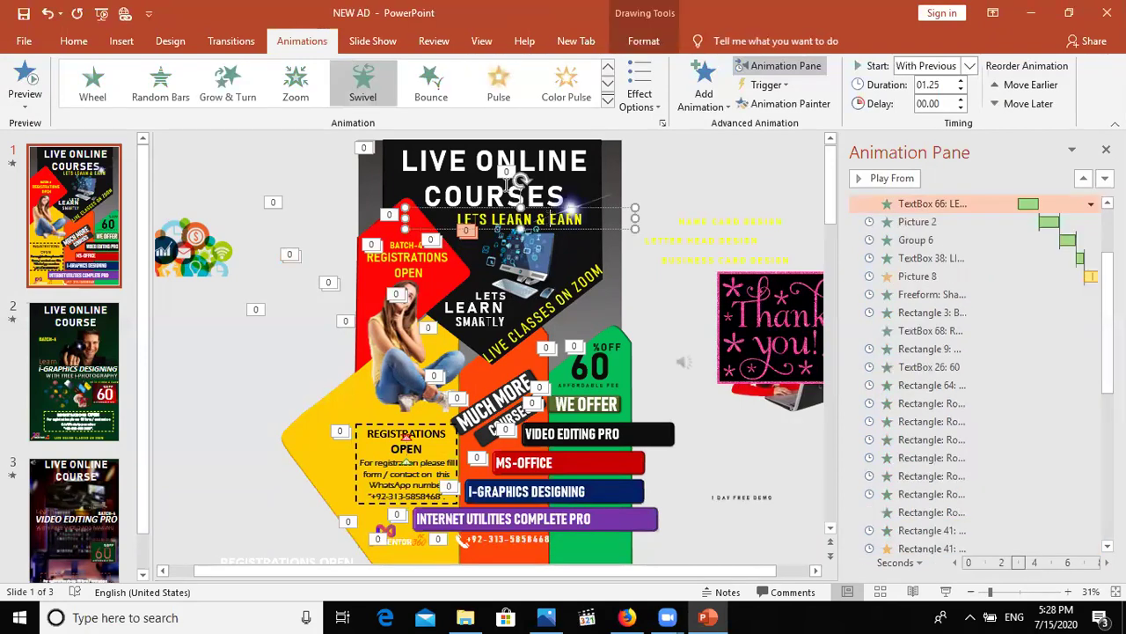
pyautogui.keyDown('shift'); pyautogui.click(503, 174); pyautogui.keyUp('shift')
# - Give both title text boxes a Fly Out exit After Previous, then run the slide show
pyautogui.click(706, 101)
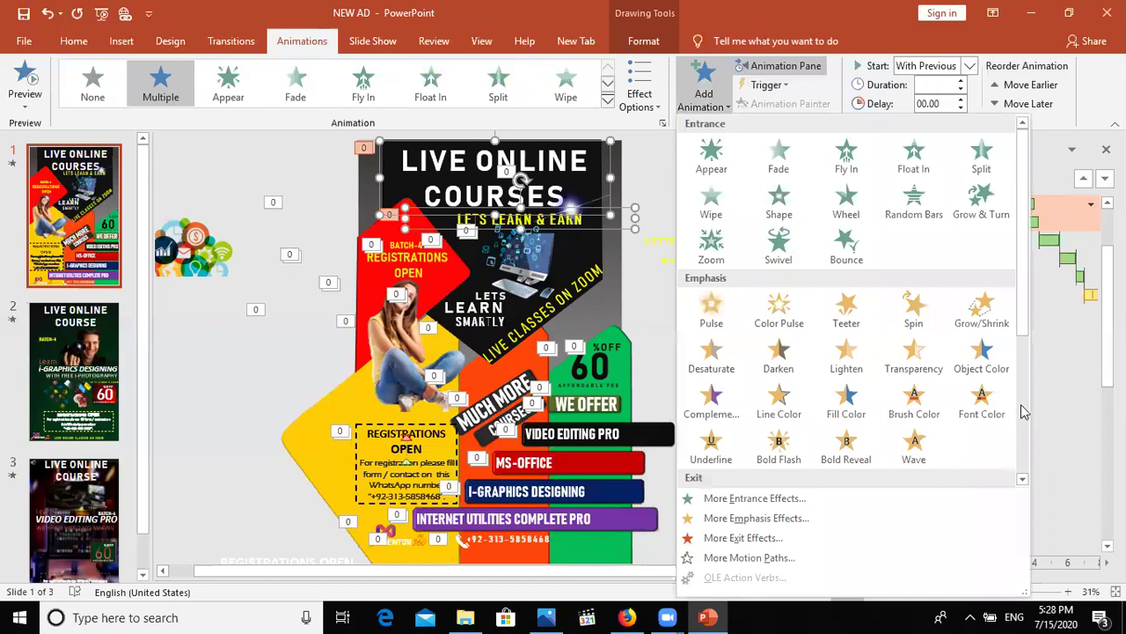
pyautogui.scroll(-3, 737, 417)
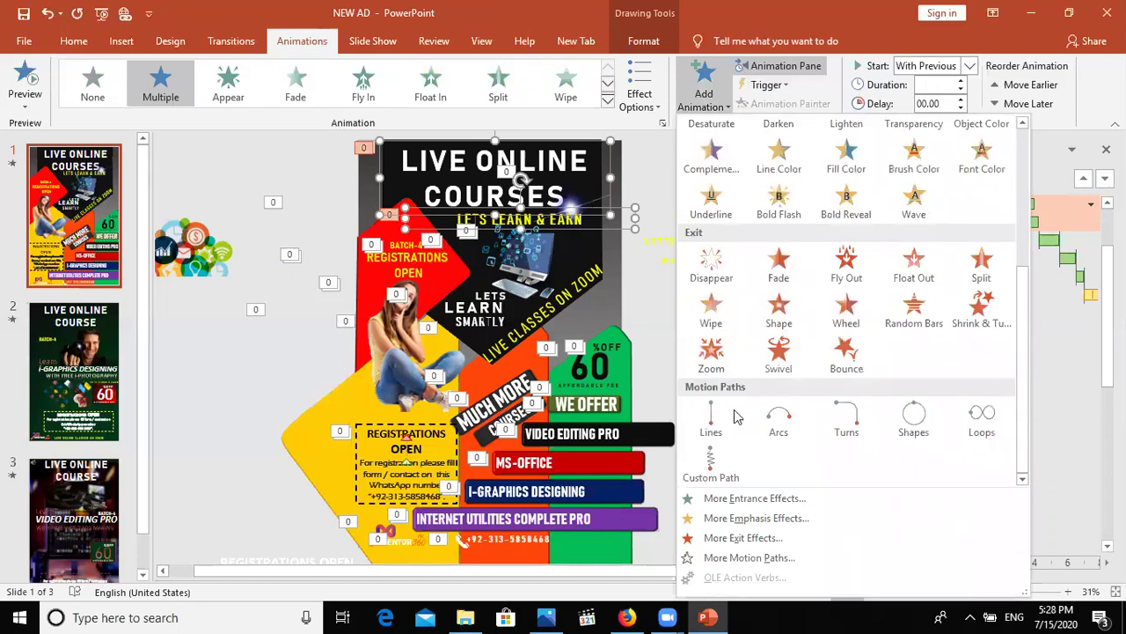
pyautogui.click(846, 277)
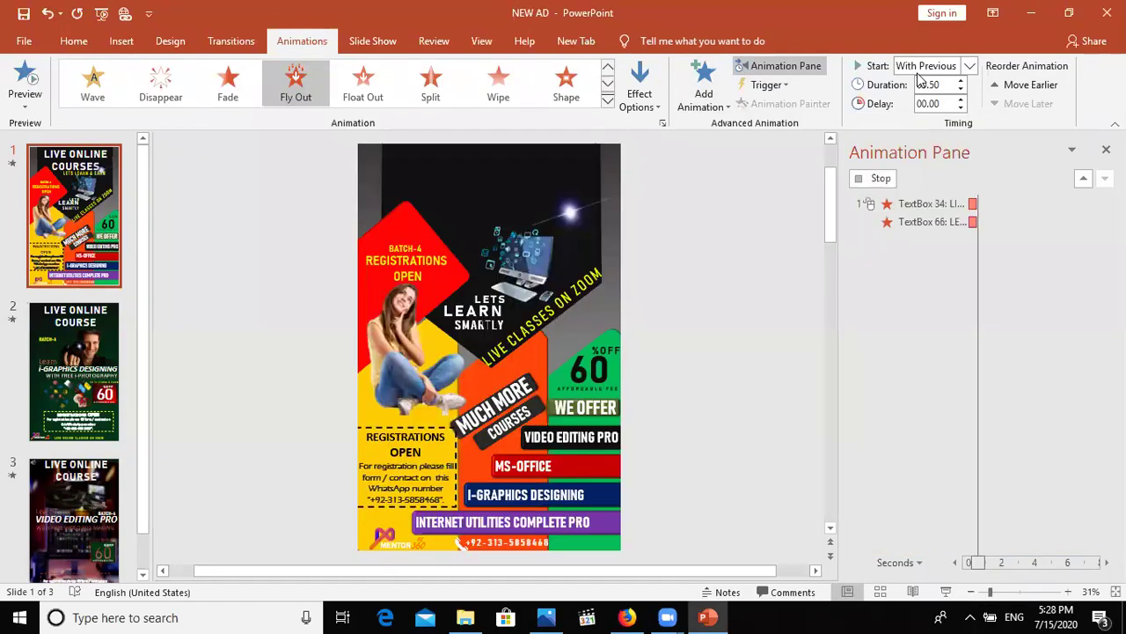
pyautogui.click(971, 67)
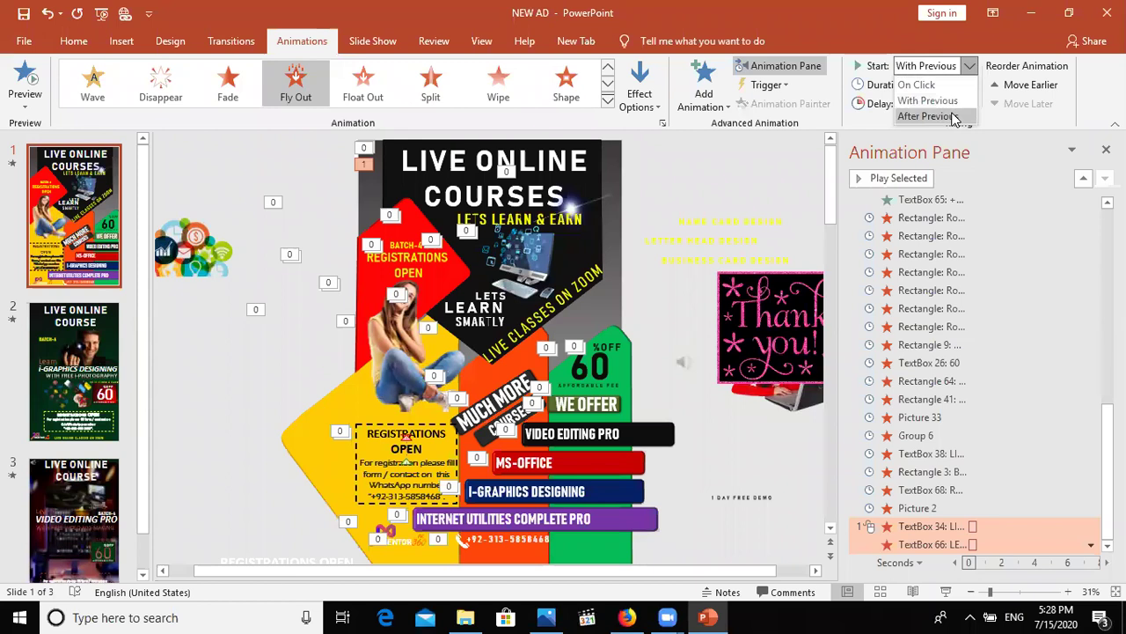
pyautogui.click(955, 117)
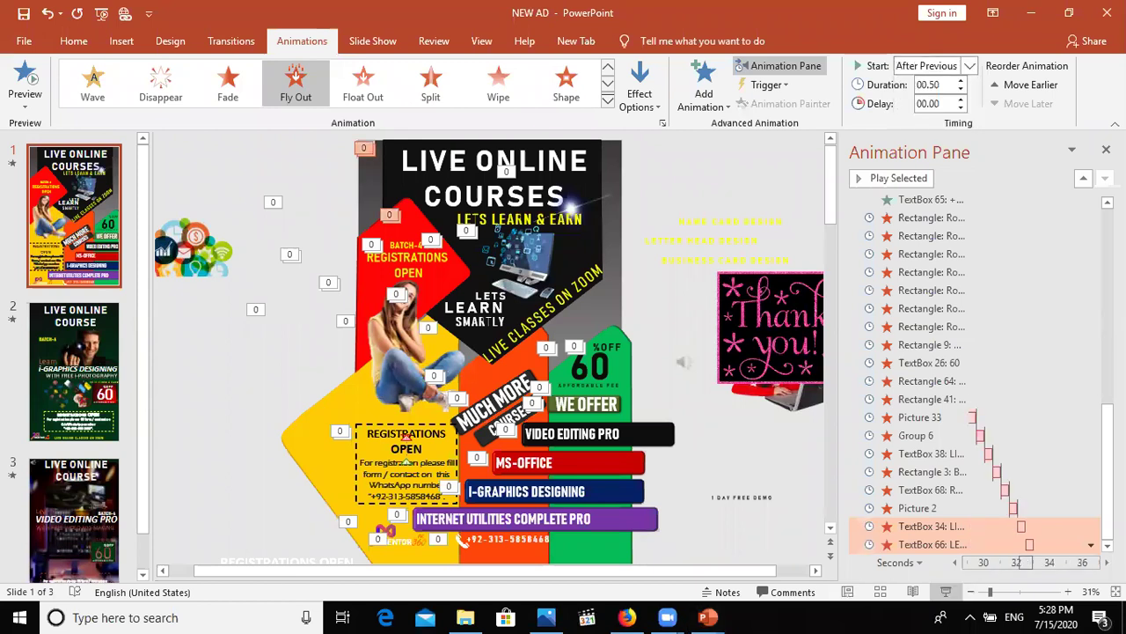
pyautogui.click(946, 591)
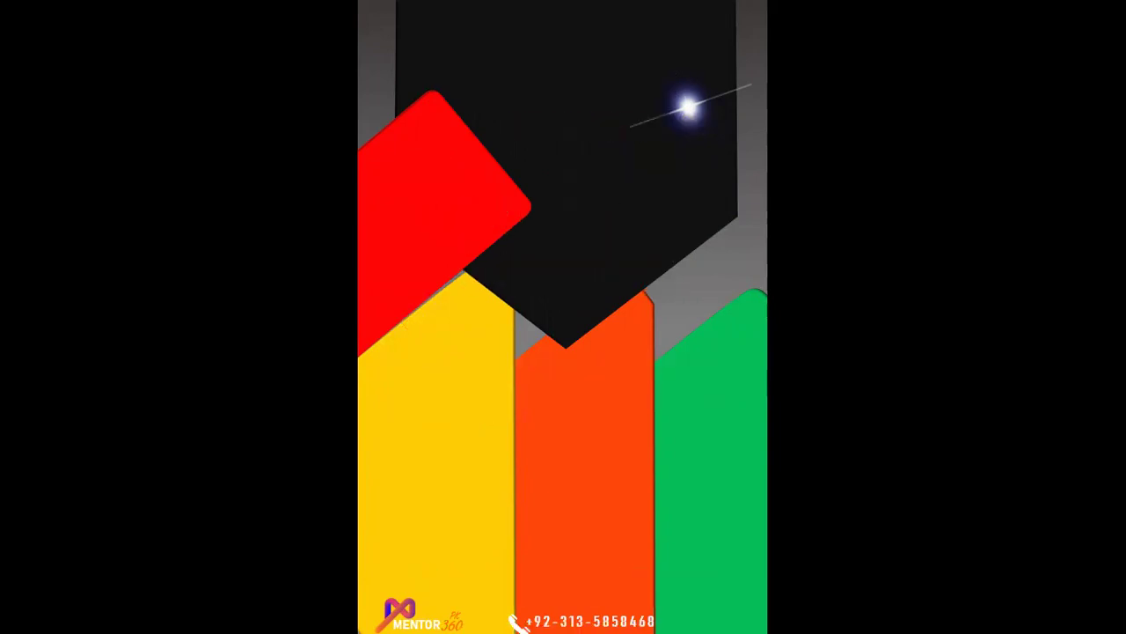
# - Let the exit sequence play through, then leave the slide show for Normal view
pyautogui.press('Escape')
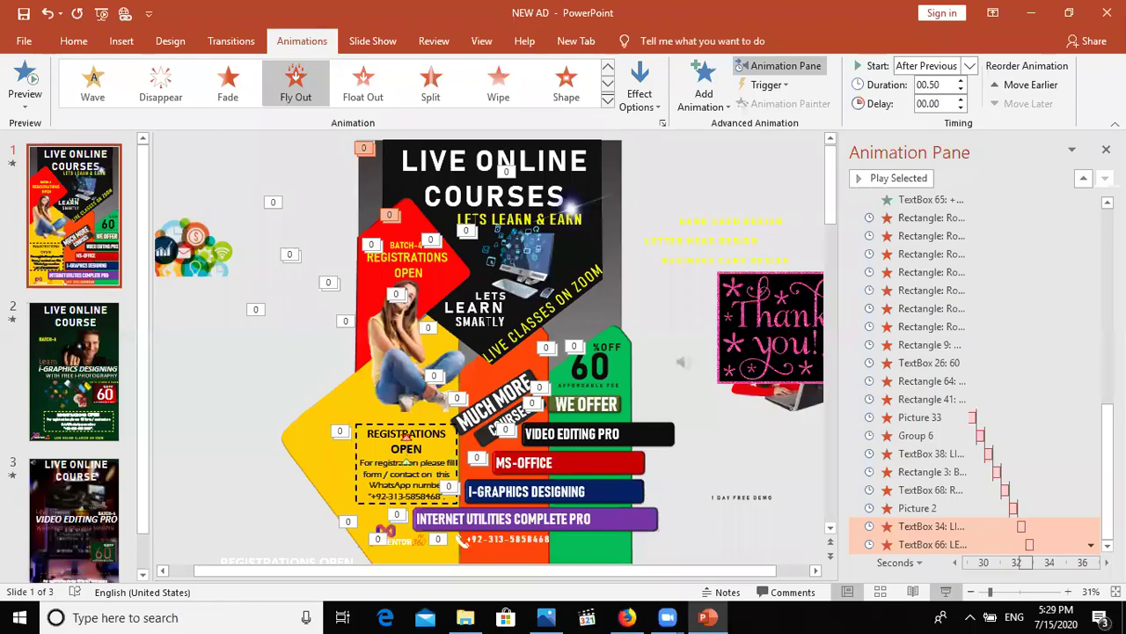
# - Move the Thank you picture onto the top of the poster
pyautogui.click(744, 343)
pyautogui.moveTo(696, 340); pyautogui.dragTo(462, 236)
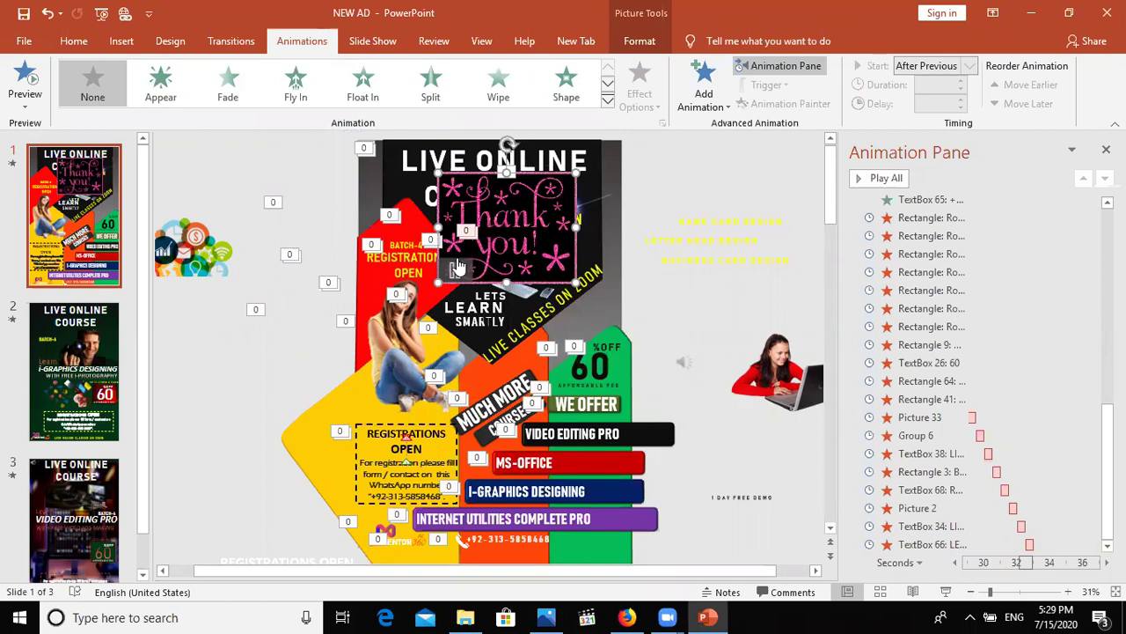
pyautogui.moveTo(498, 205); pyautogui.dragTo(525, 212)
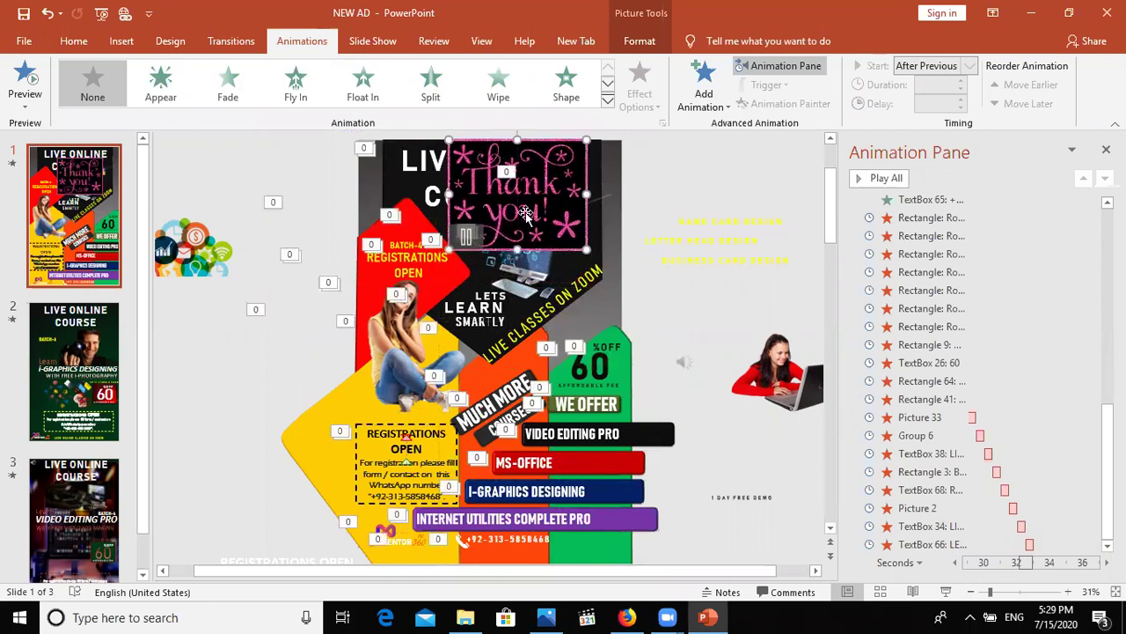
# - Give the Thank you picture a Zoom entrance After Previous and run the slide show
pyautogui.click(702, 91)
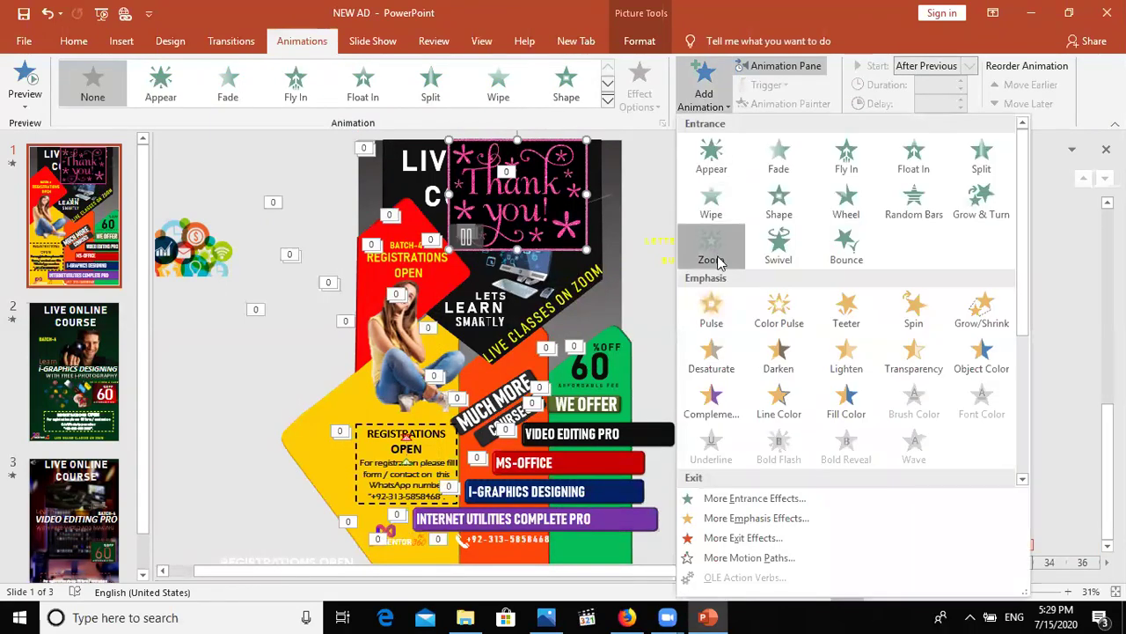
pyautogui.click(717, 261)
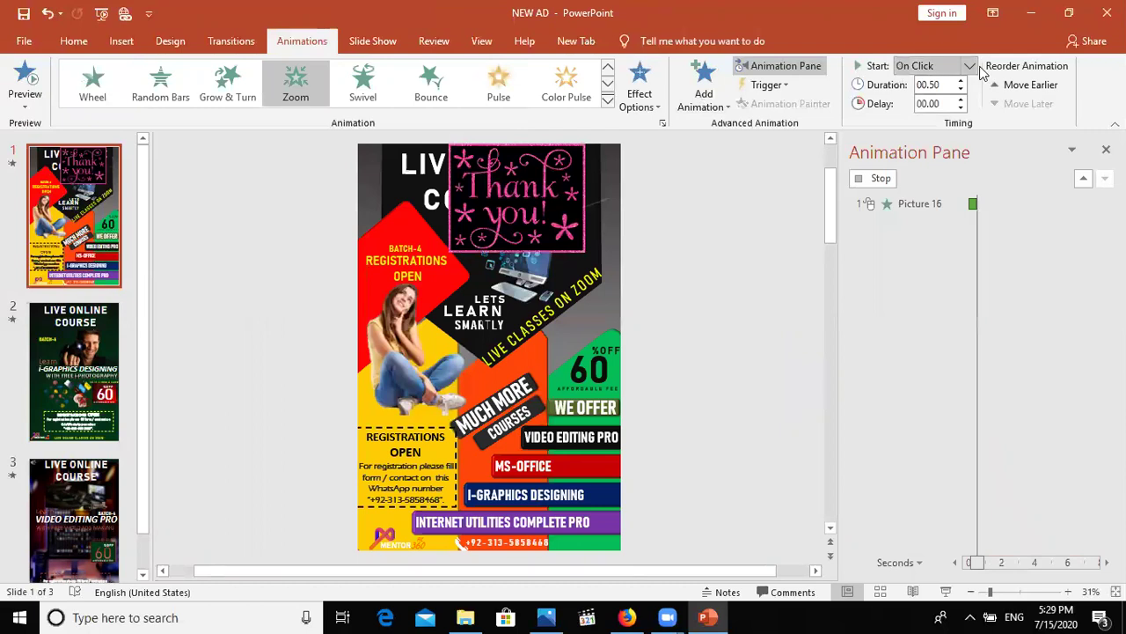
pyautogui.click(969, 66)
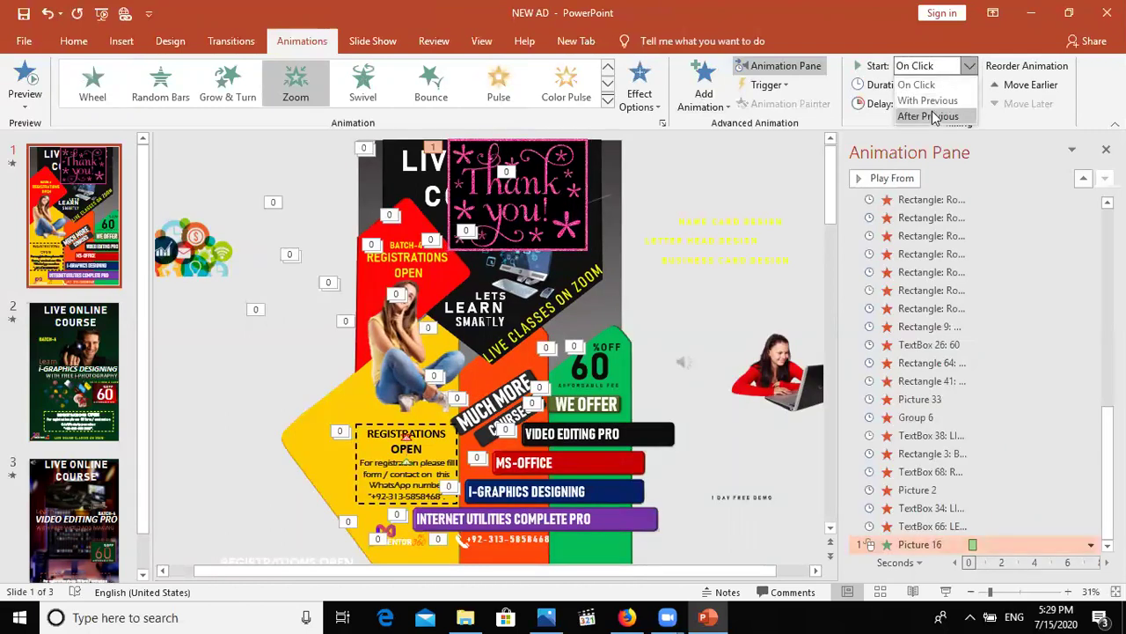
pyautogui.click(928, 116)
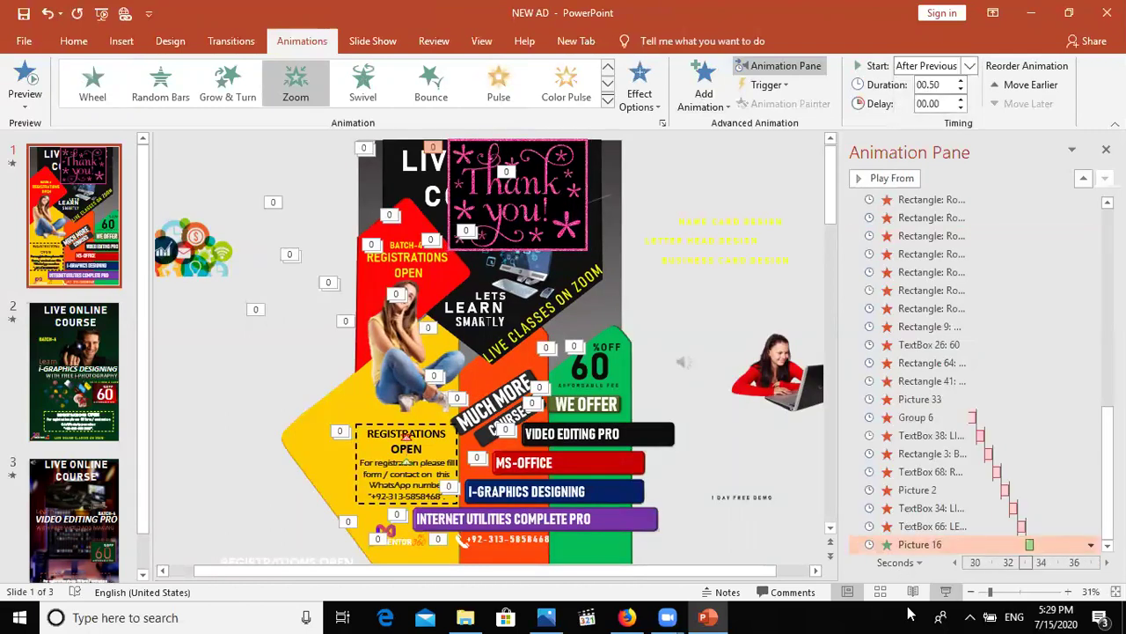
pyautogui.press('F5')
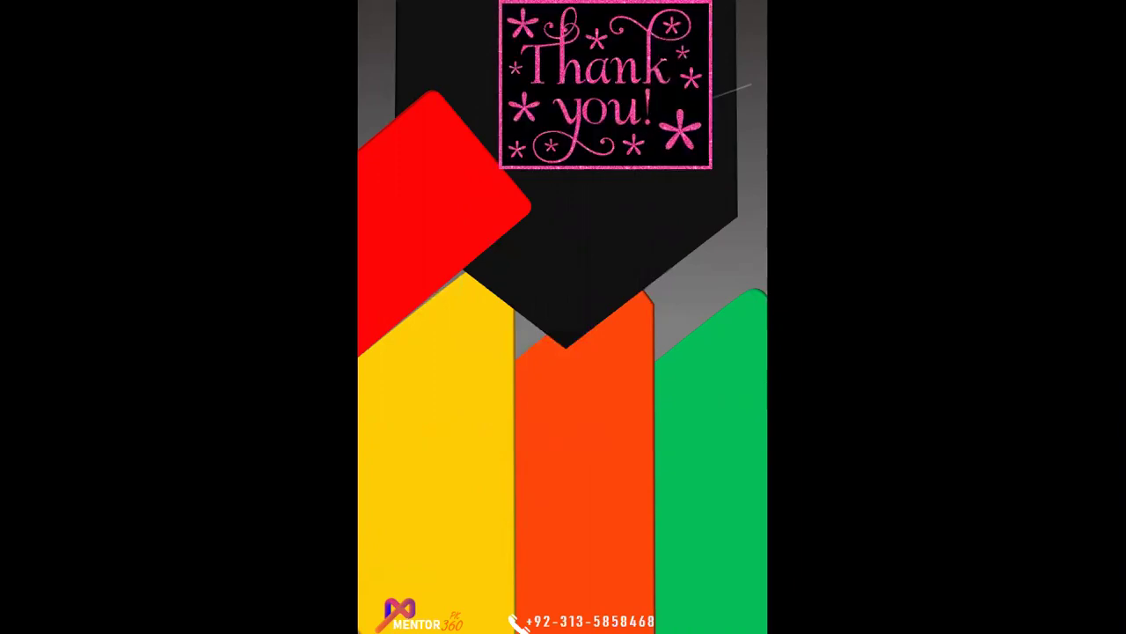
# - Exit the slide show once the Thank you picture has zoomed in
pyautogui.press('Escape')
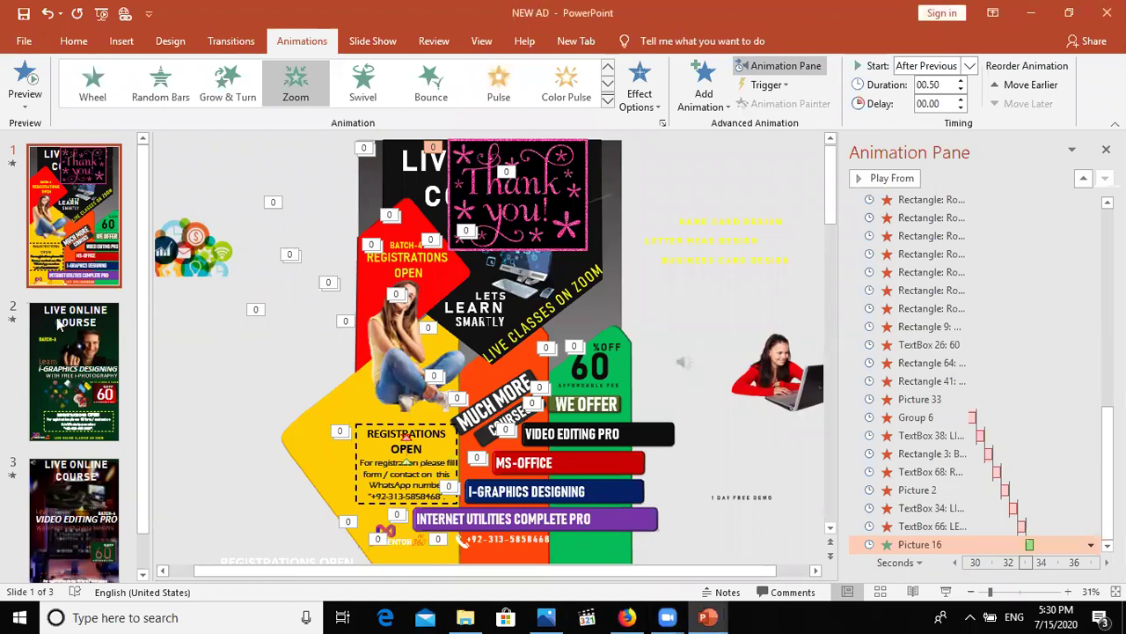
# - Move the social icons picture beside the 60 graphic and give it a Lines motion path
pyautogui.click(200, 255)
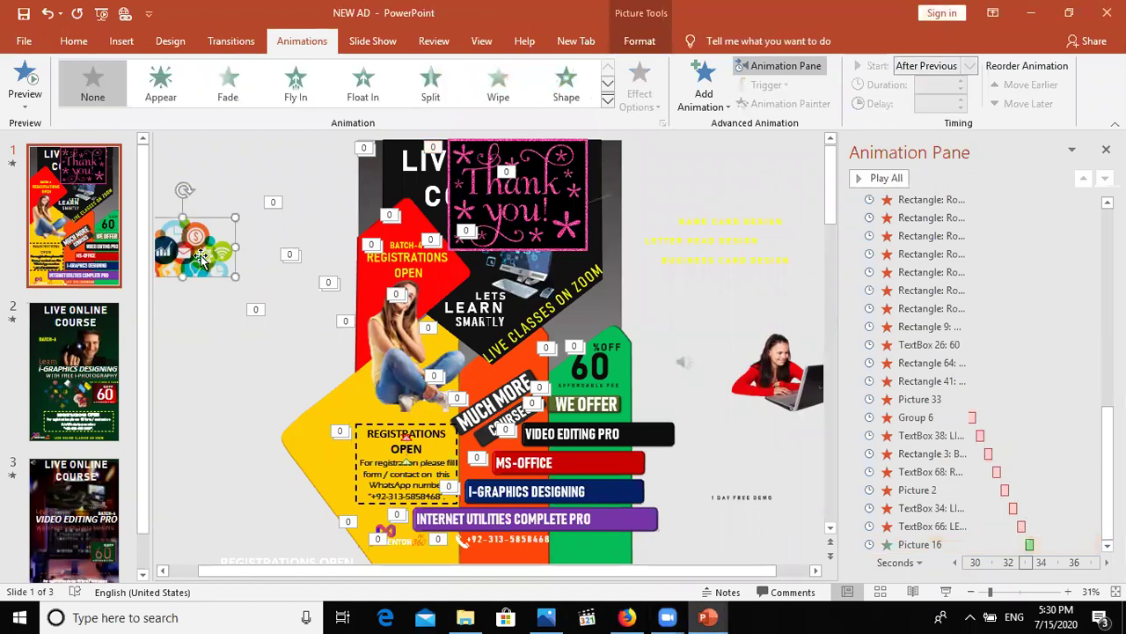
pyautogui.moveTo(200, 255)
pyautogui.mouseDown()
pyautogui.moveTo(619, 321)
pyautogui.moveTo(606, 330)
pyautogui.mouseUp()
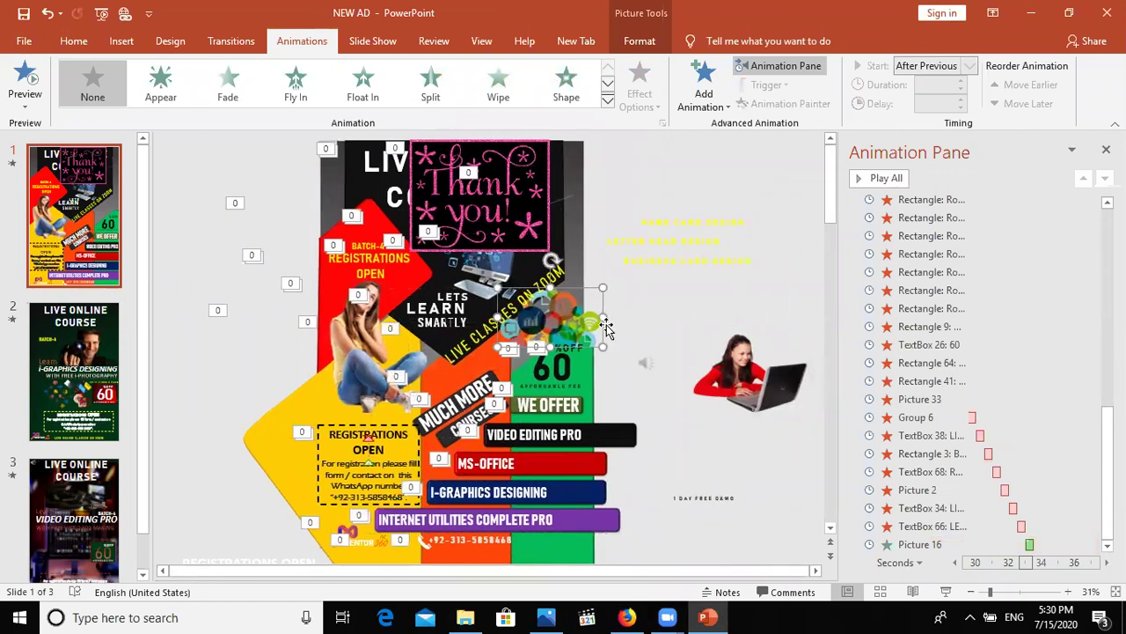
pyautogui.click(704, 84)
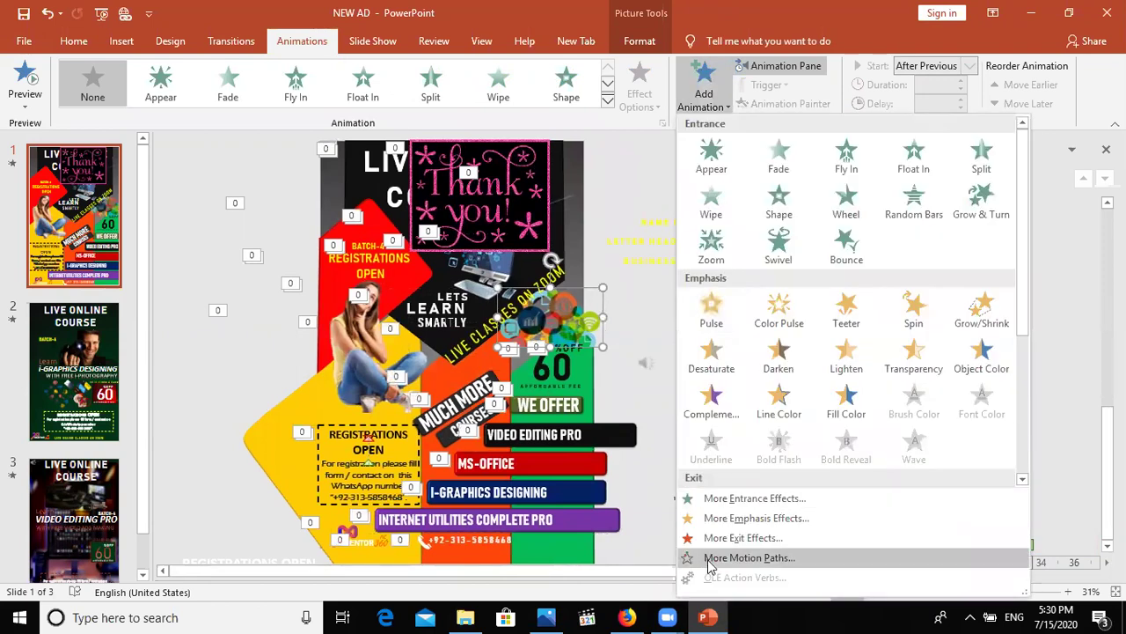
pyautogui.click(1024, 423)
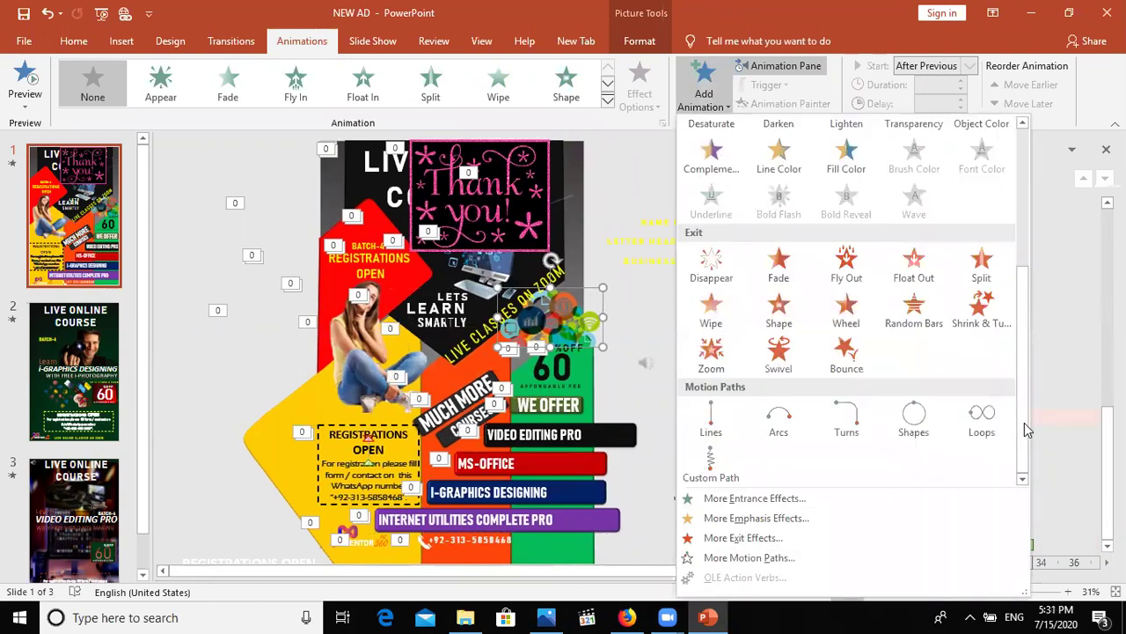
pyautogui.click(707, 433)
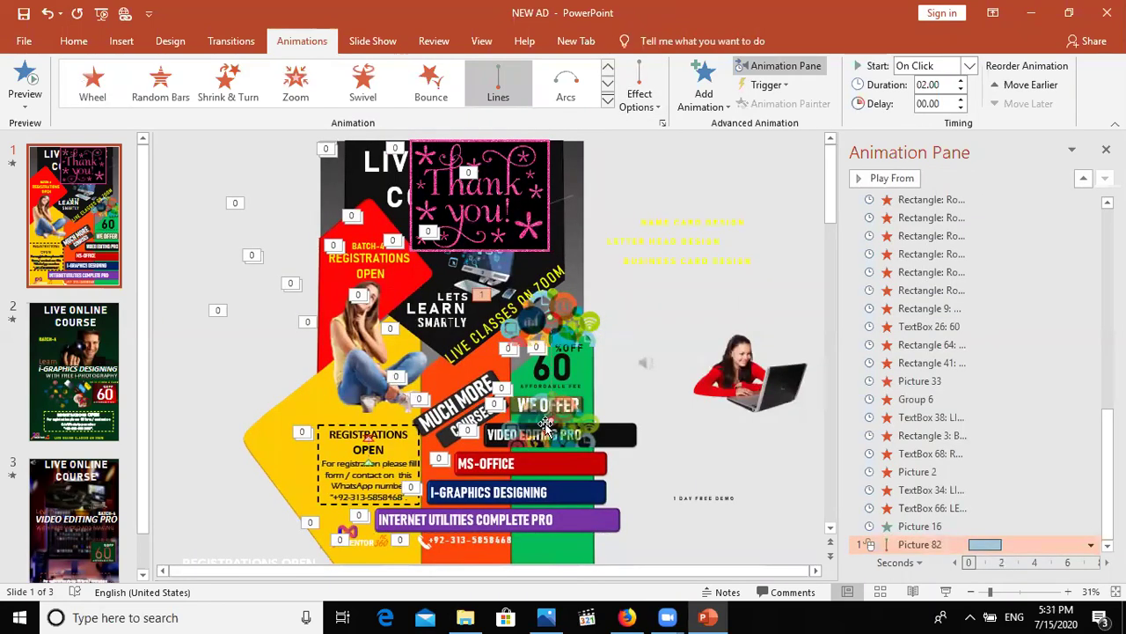
# - Shift the line path's end point left, preview it, then delete the path and reselect the icons
pyautogui.moveTo(547, 425)
pyautogui.mouseDown()
pyautogui.moveTo(456, 409)
pyautogui.moveTo(352, 411)
pyautogui.mouseUp()
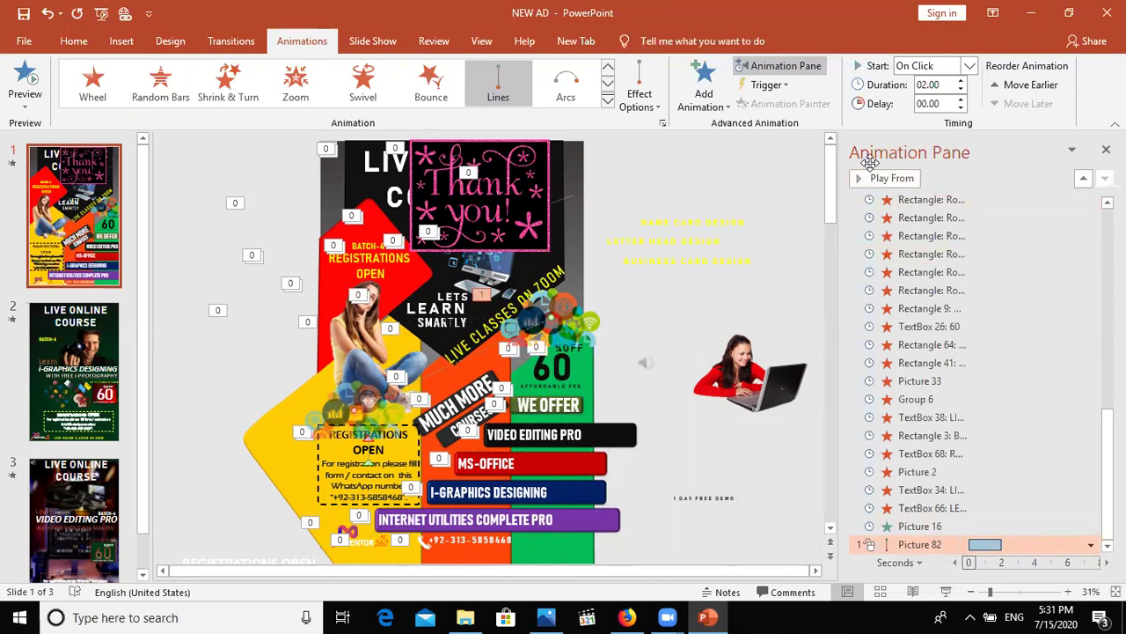
pyautogui.click(874, 177)
pyautogui.press('Delete')
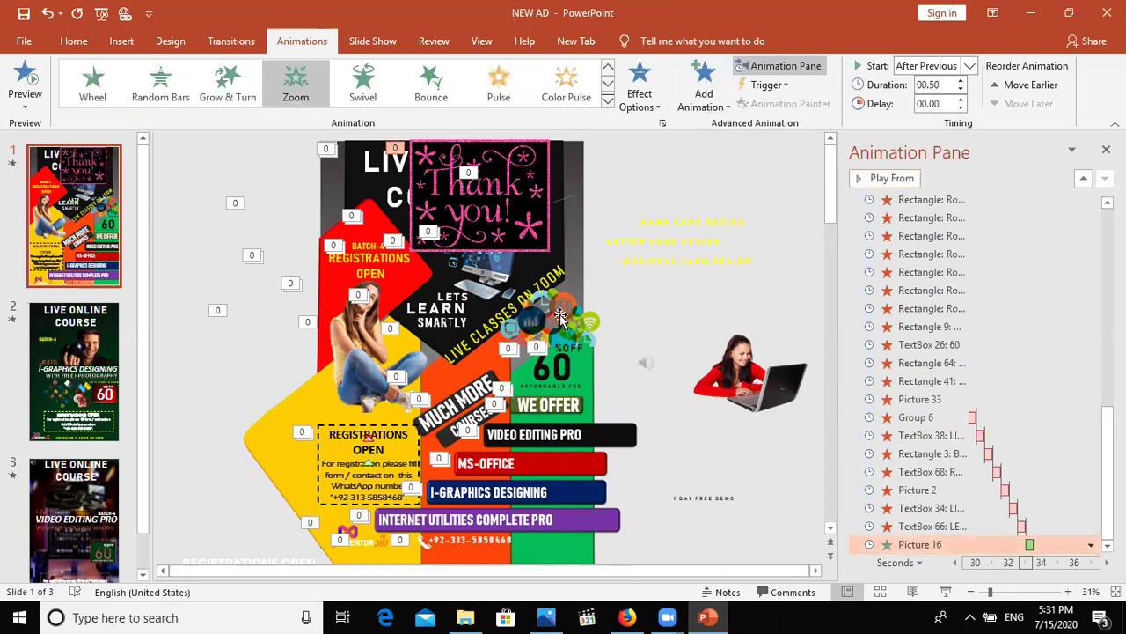
pyautogui.press('Tab')
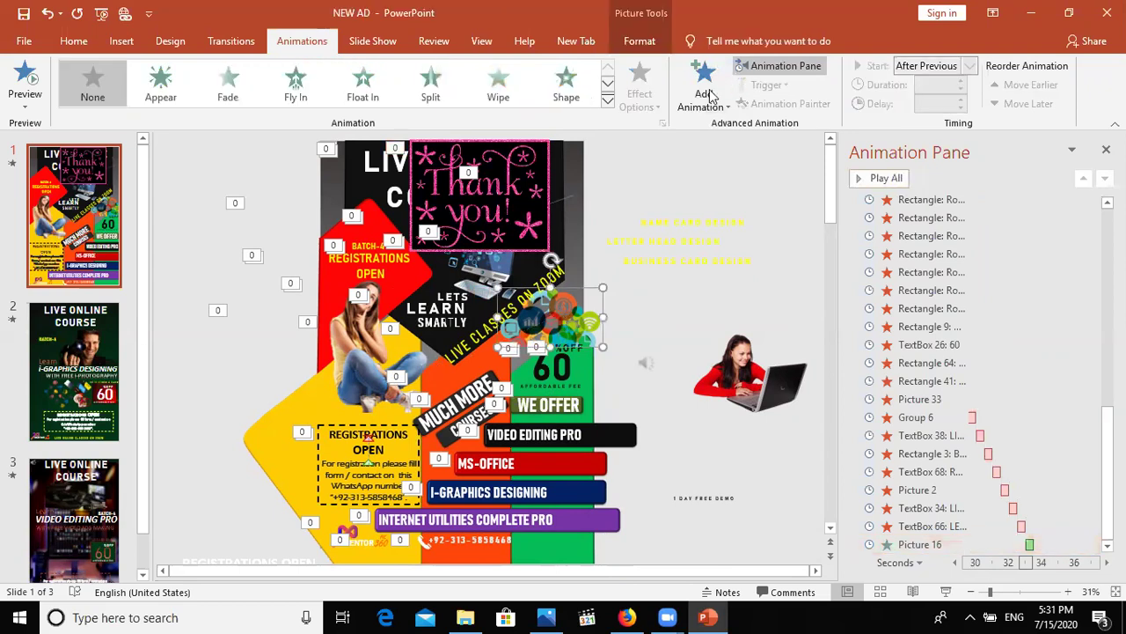
pyautogui.click(713, 95)
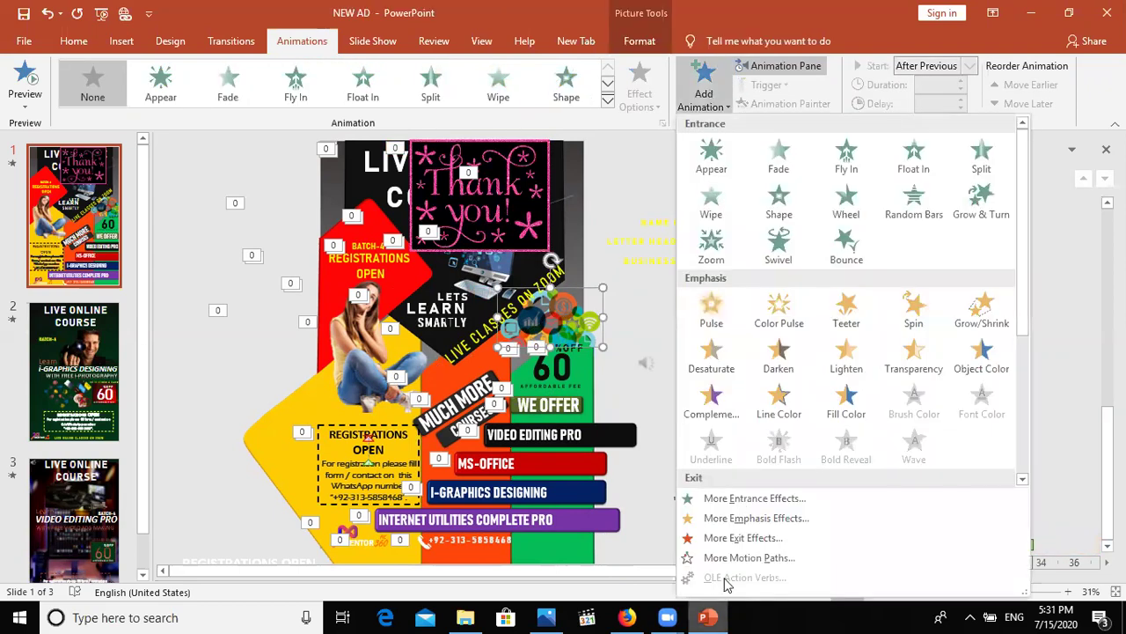
pyautogui.click(722, 558)
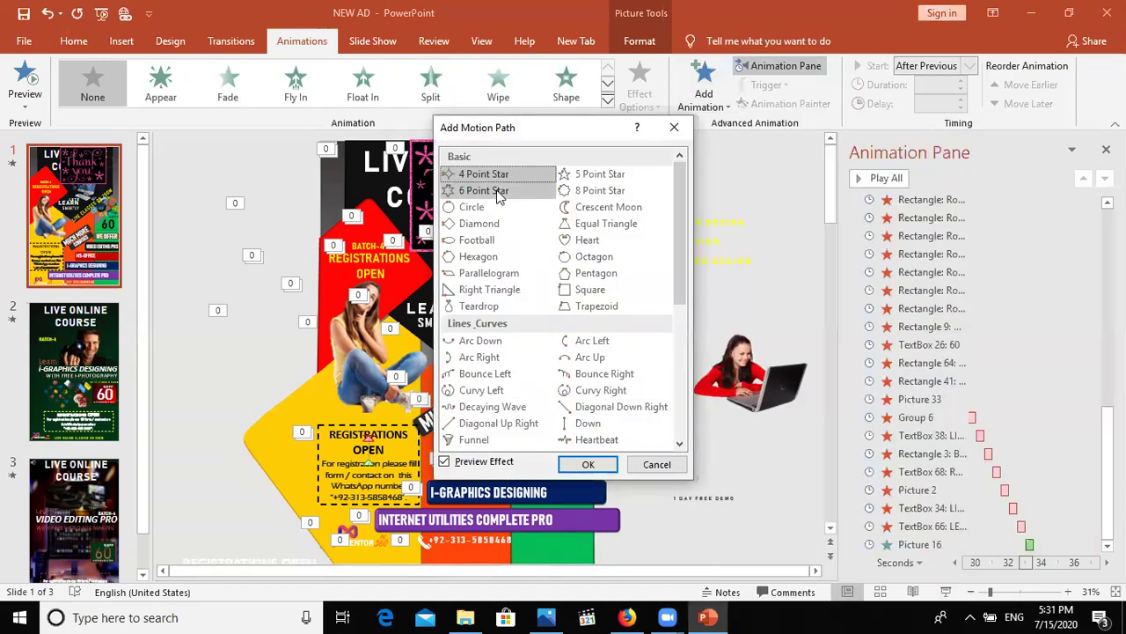
pyautogui.click(581, 241)
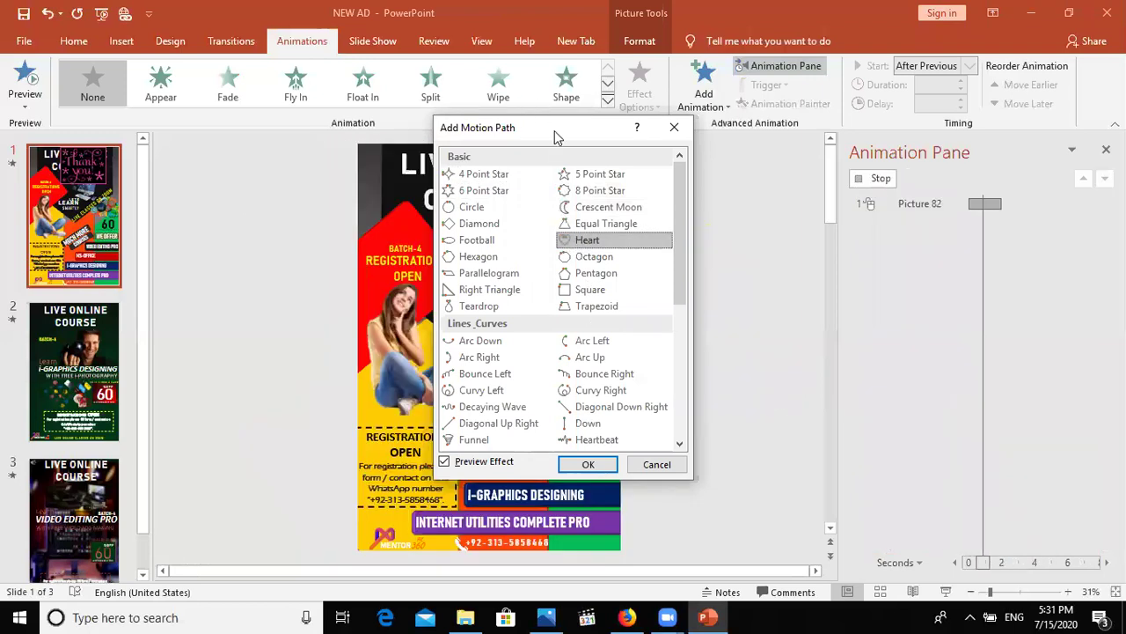
pyautogui.moveTo(549, 131); pyautogui.dragTo(815, 156)
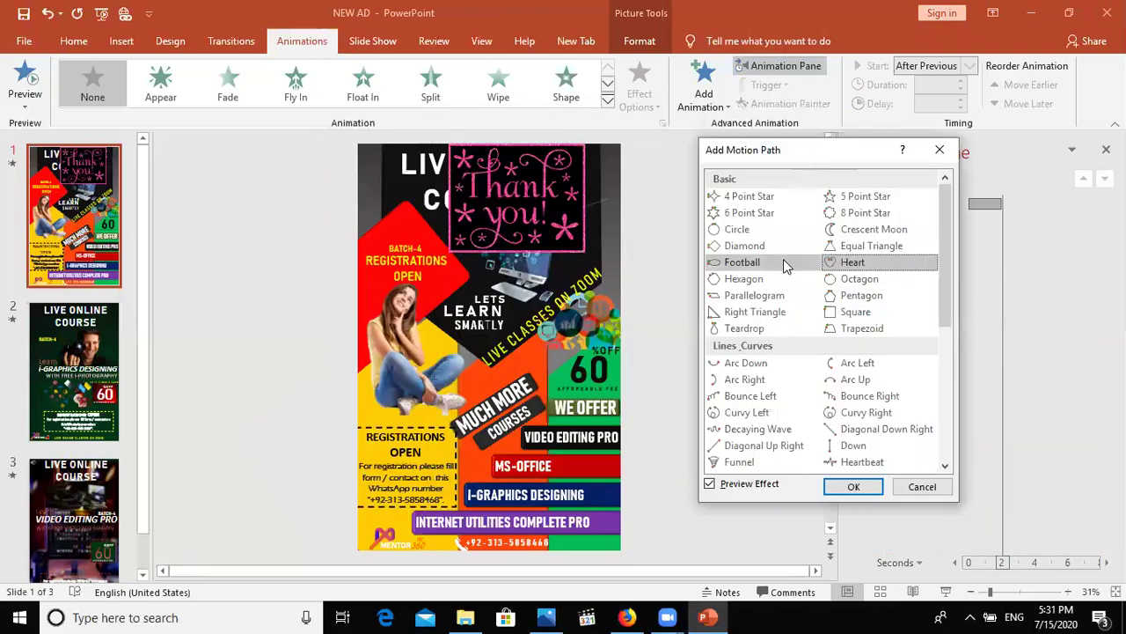
pyautogui.click(828, 262)
pyautogui.click(833, 252)
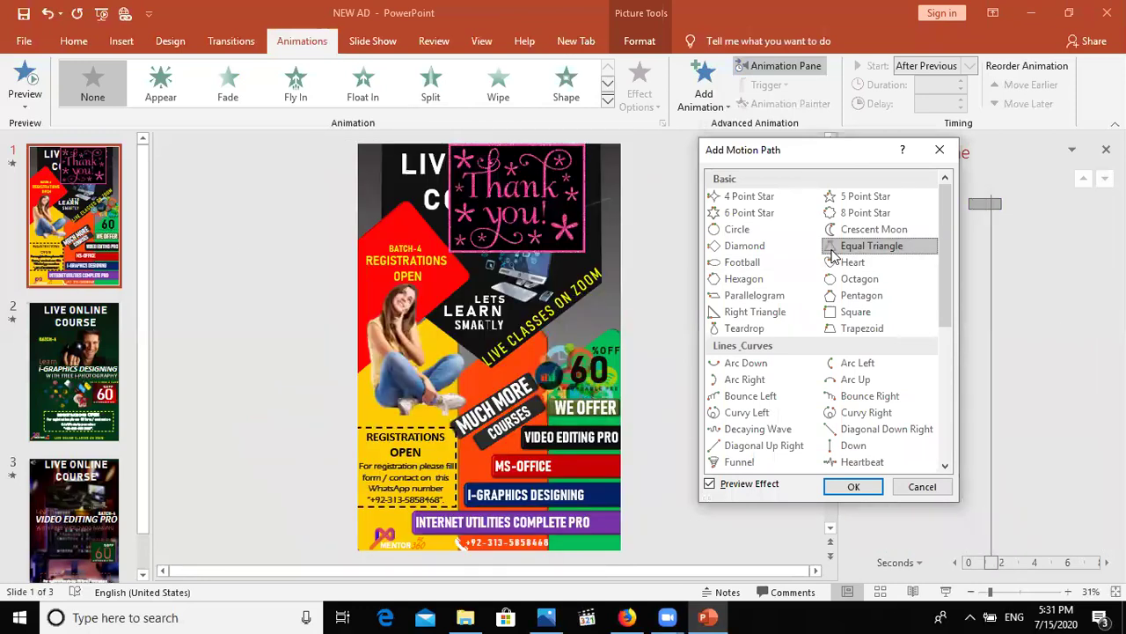
pyautogui.click(744, 297)
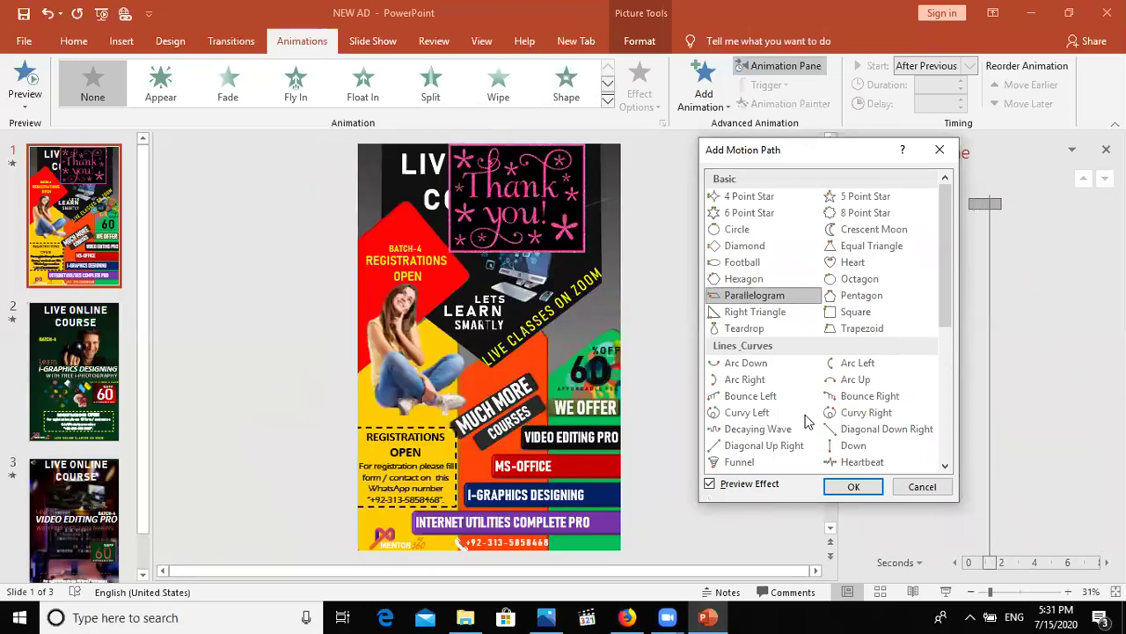
pyautogui.click(827, 462)
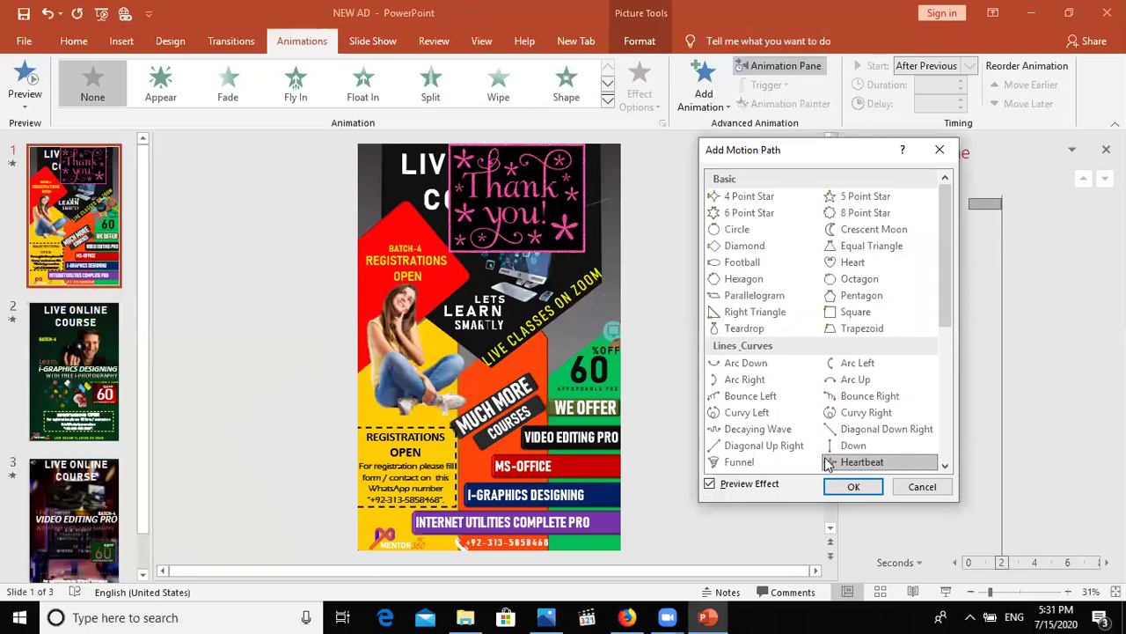
pyautogui.click(943, 449)
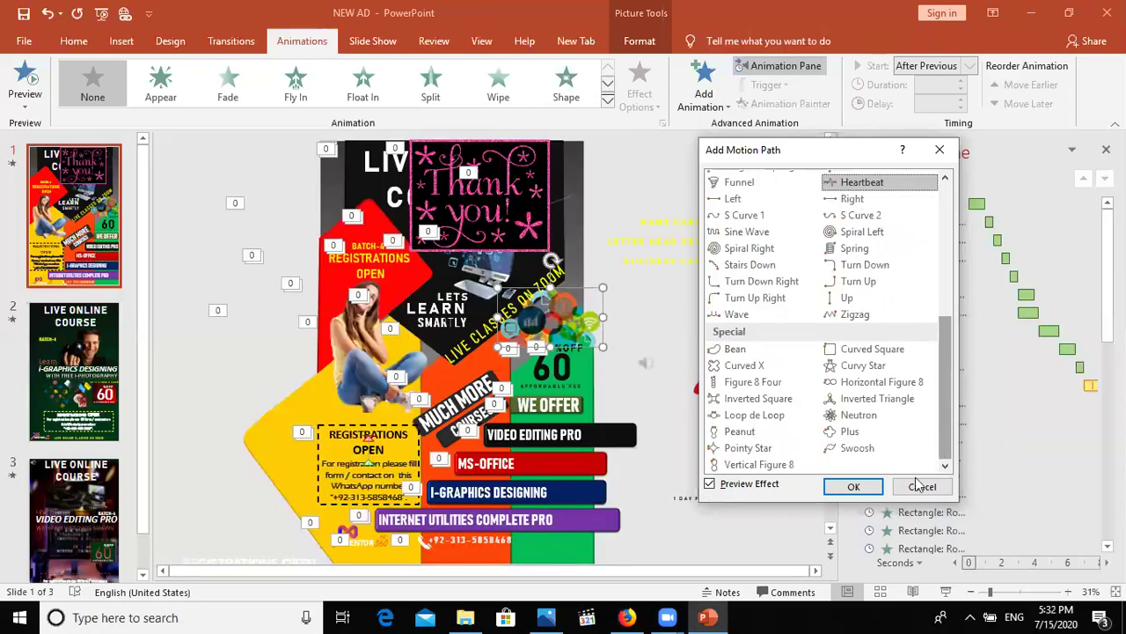
pyautogui.click(920, 488)
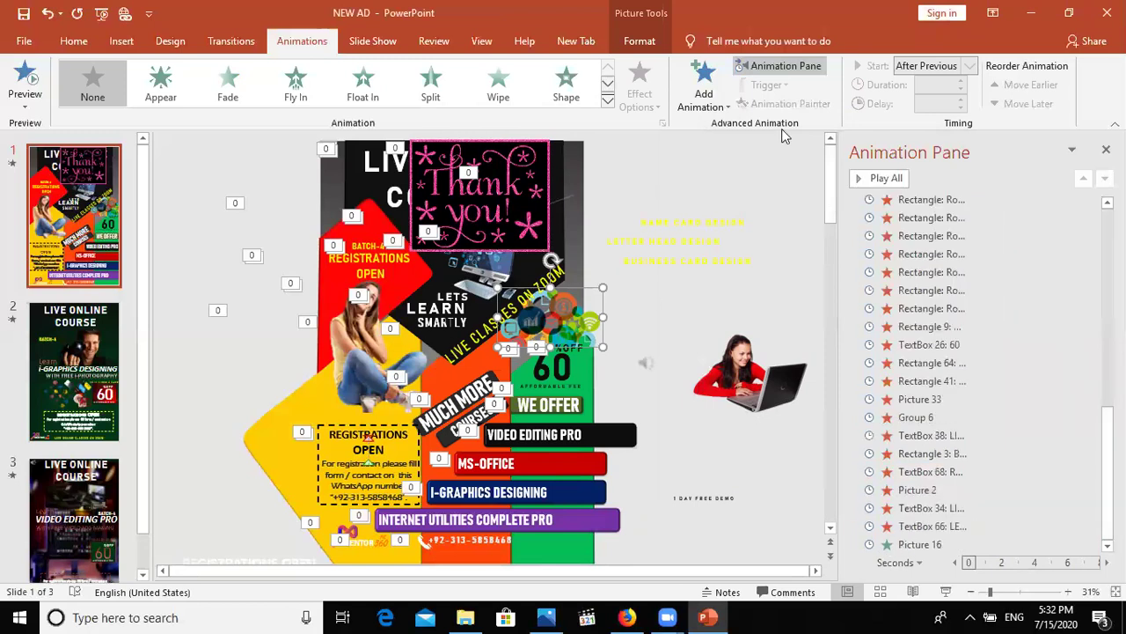
# - Draw a hand-drawn Custom Path motion for the icon cluster picture
pyautogui.click(727, 81)
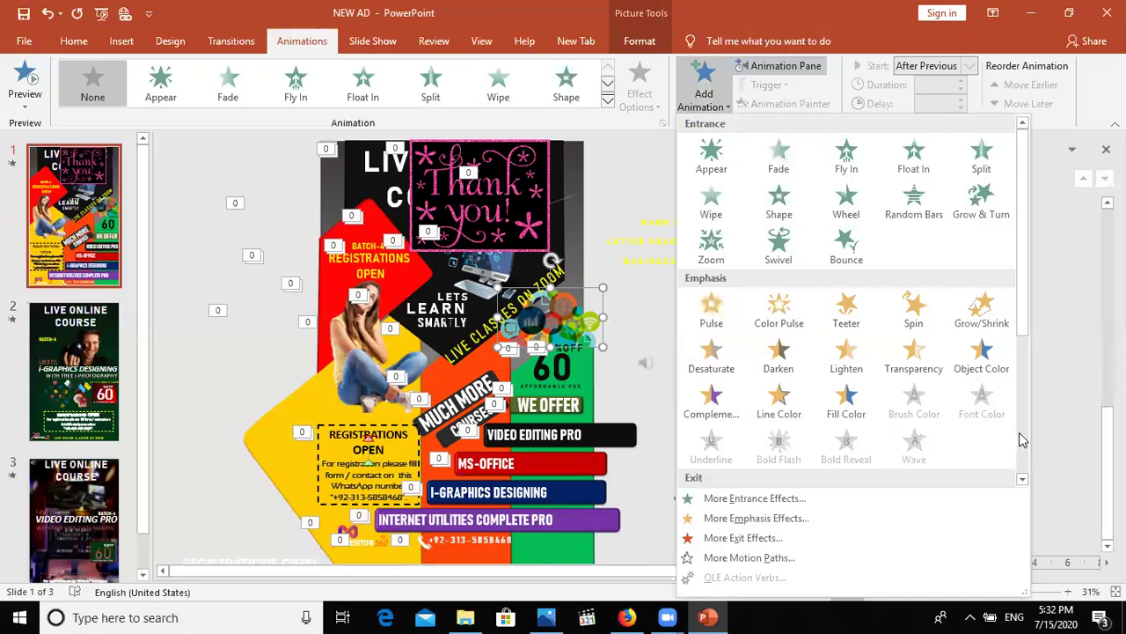
pyautogui.scroll(-3, 1023, 433)
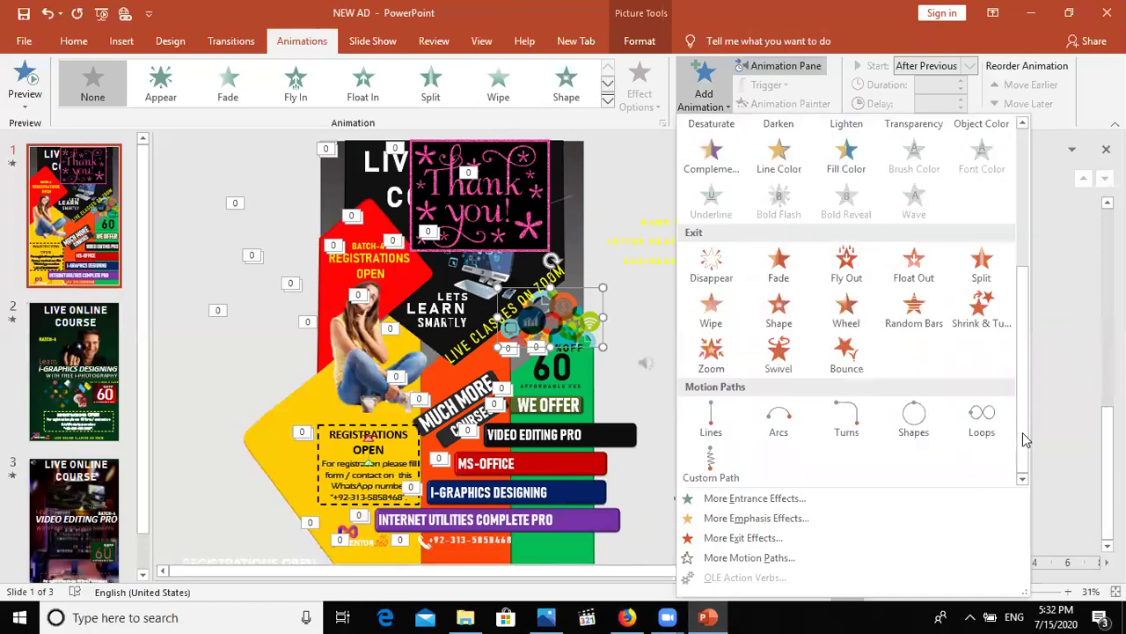
pyautogui.click(710, 459)
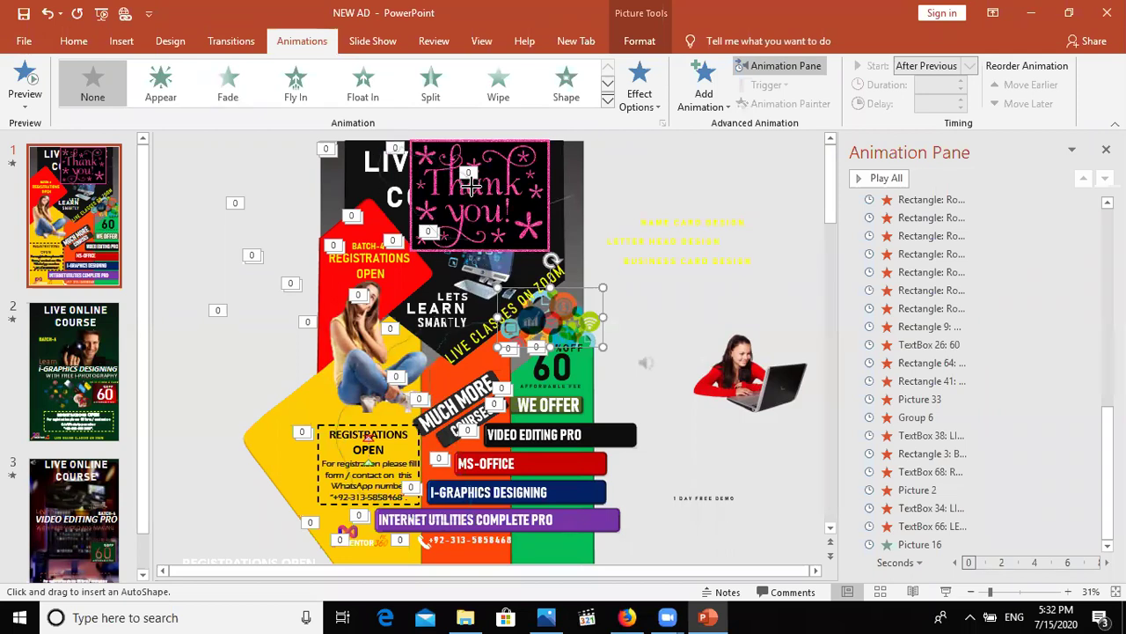
pyautogui.doubleClick(472, 187)
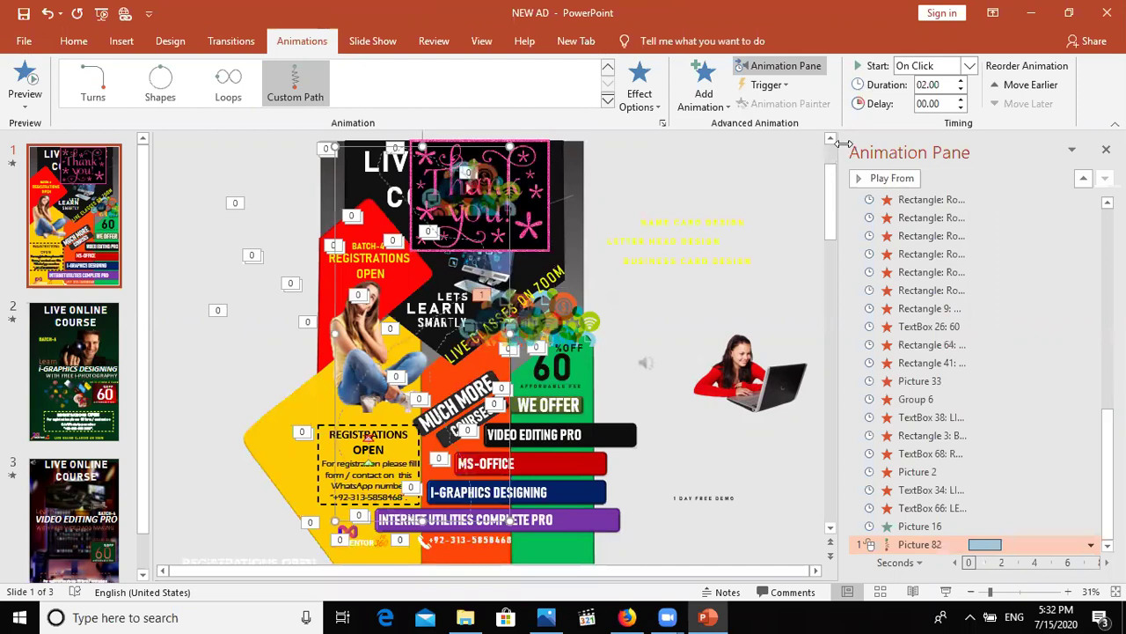
# - Raise the custom path's duration to 05.50 seconds and preview the animation
pyautogui.click(960, 80)
pyautogui.click(960, 80)
pyautogui.click(961, 80)
pyautogui.click(961, 80)
pyautogui.click(960, 80)
pyautogui.click(960, 80)
pyautogui.click(960, 80)
pyautogui.click(960, 80)
pyautogui.click(960, 81)
pyautogui.click(960, 80)
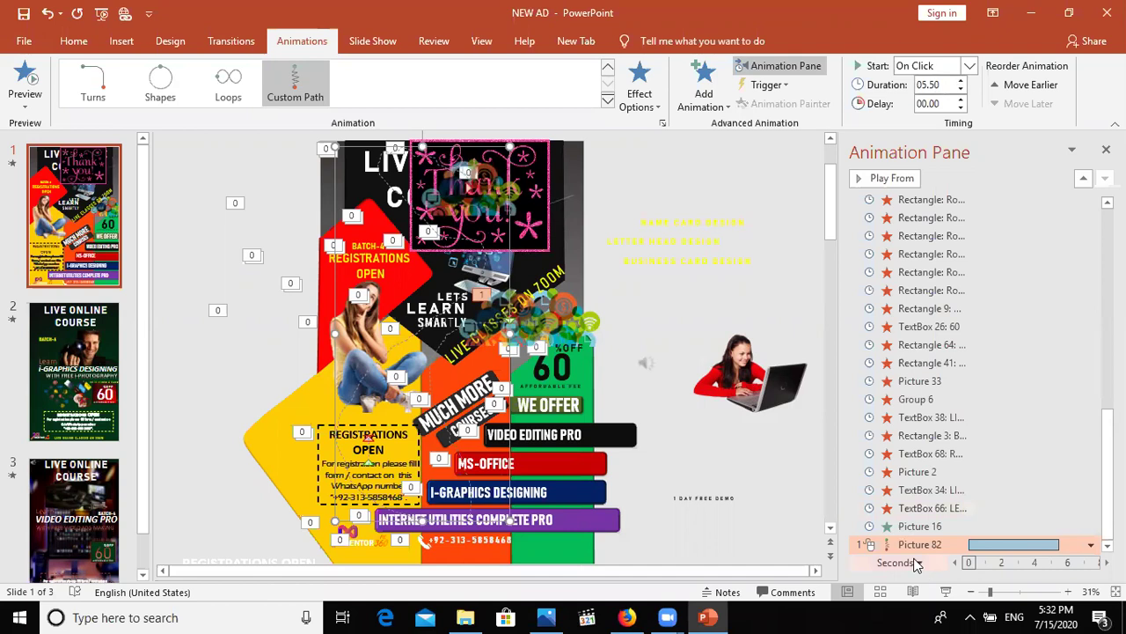
pyautogui.click(860, 179)
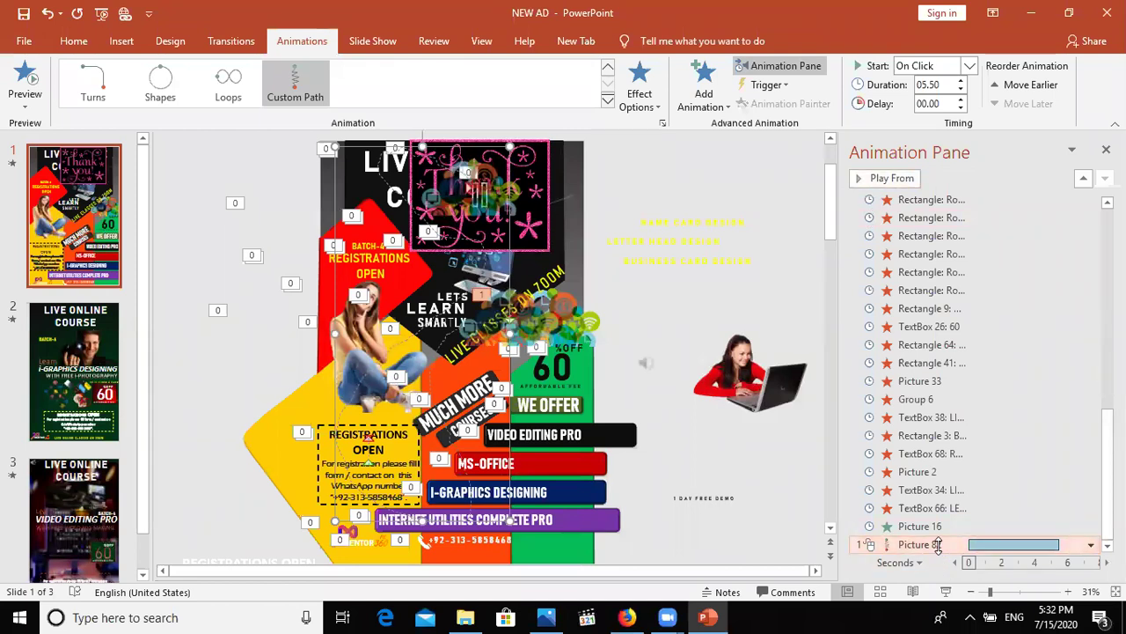
# - Close the NEW AD presentation, choosing Don't Save to discard the changes
pyautogui.press('Down')
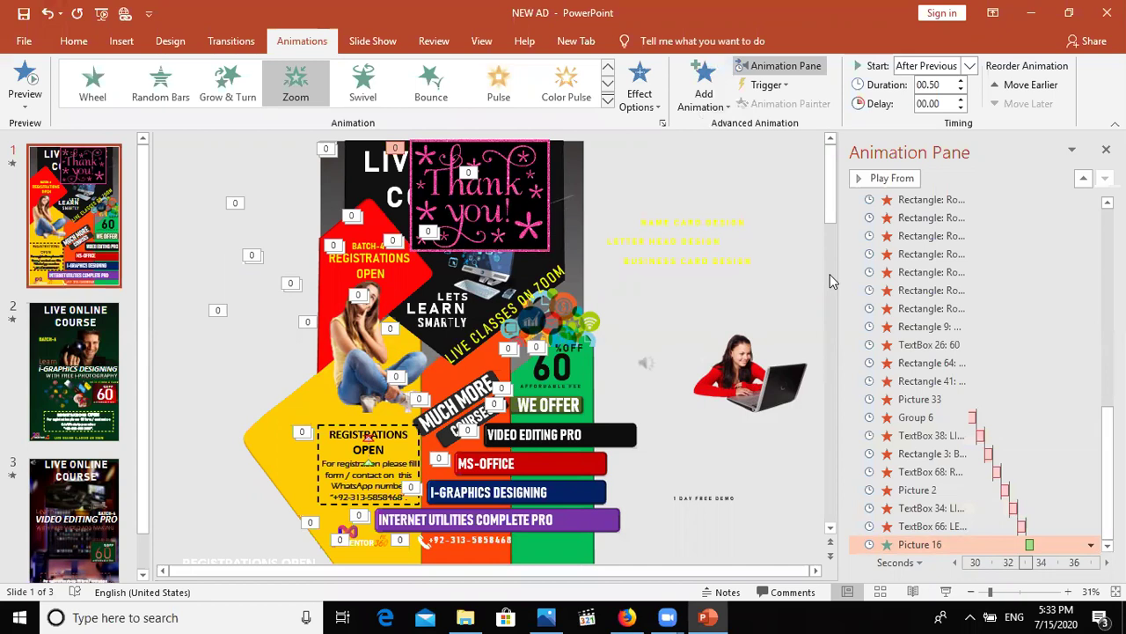
pyautogui.click(1107, 13)
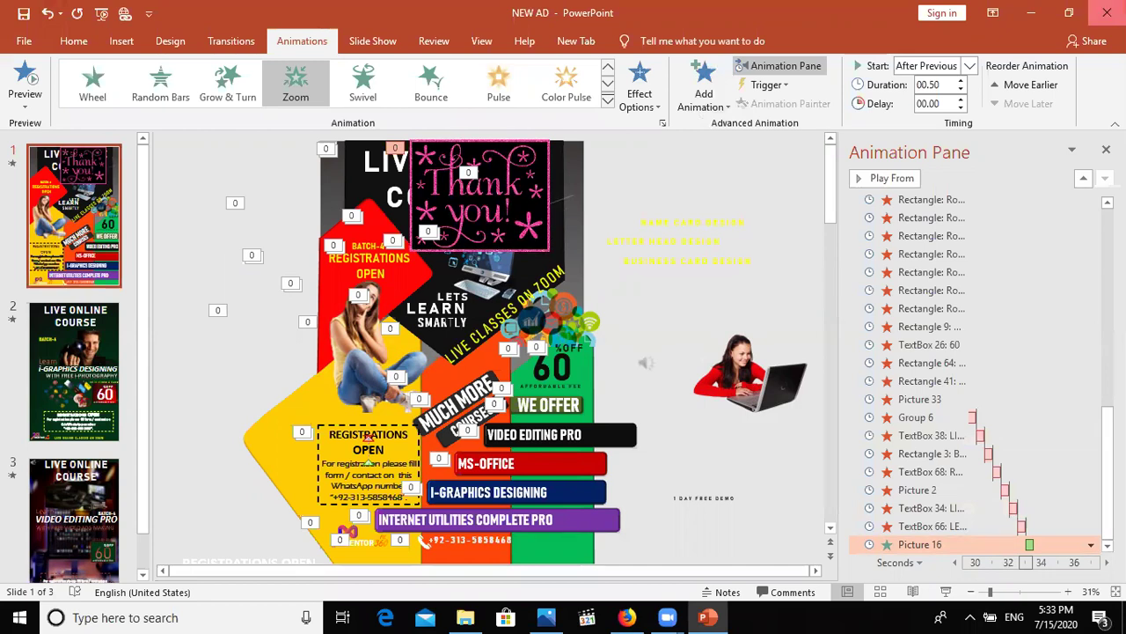
pyautogui.click(573, 355)
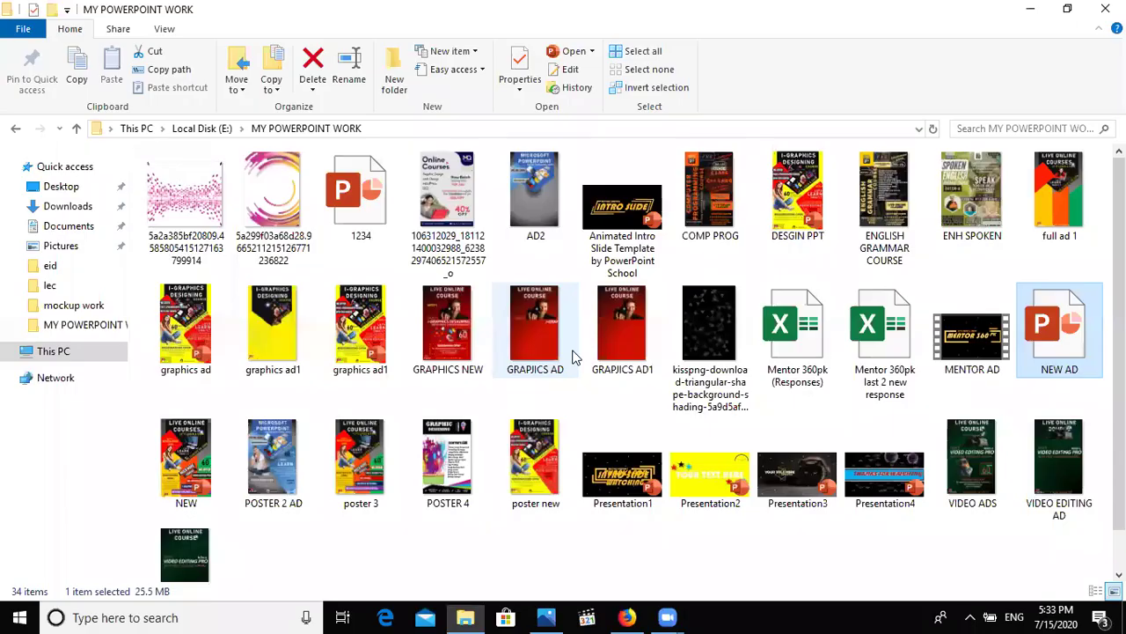